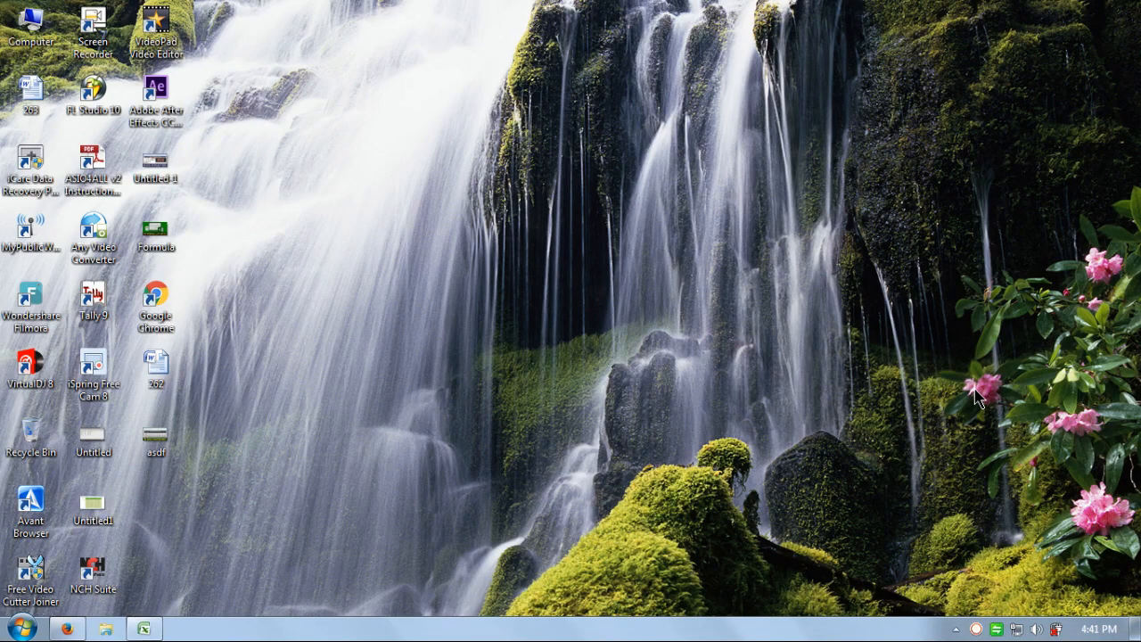
Launch Microsoft Office Excel 2007 from the Windows 7 Start menu to get a blank Book1.
click(21, 628)
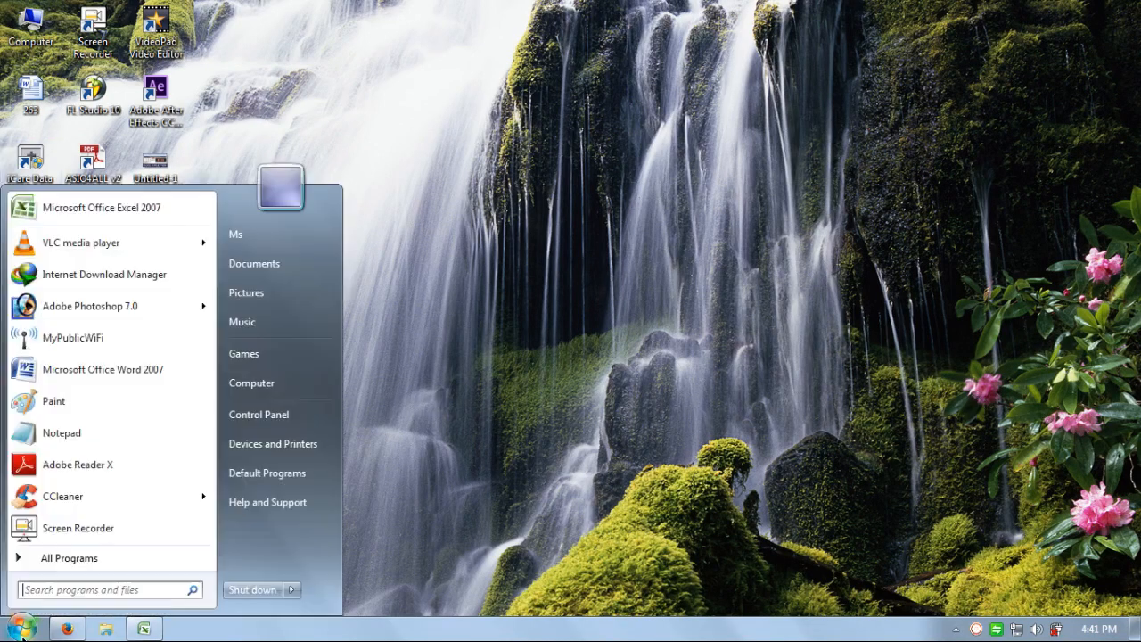
click(139, 207)
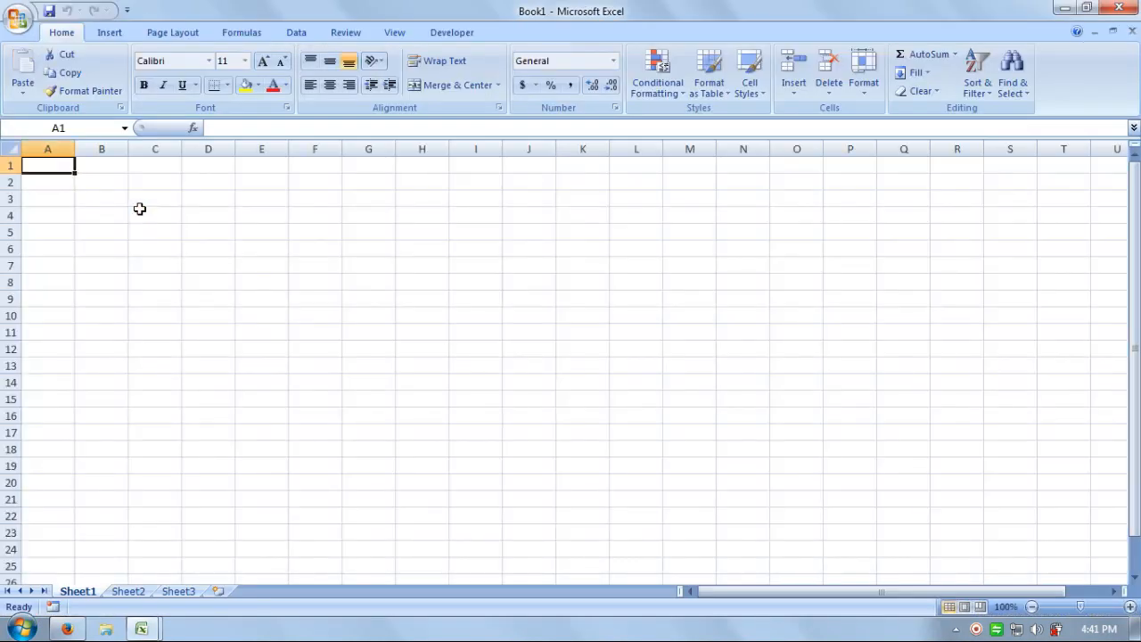
Enter headers SR. no., Products details, HSN Code, Qty., Unit and Total across B11:G11.
click(52, 331)
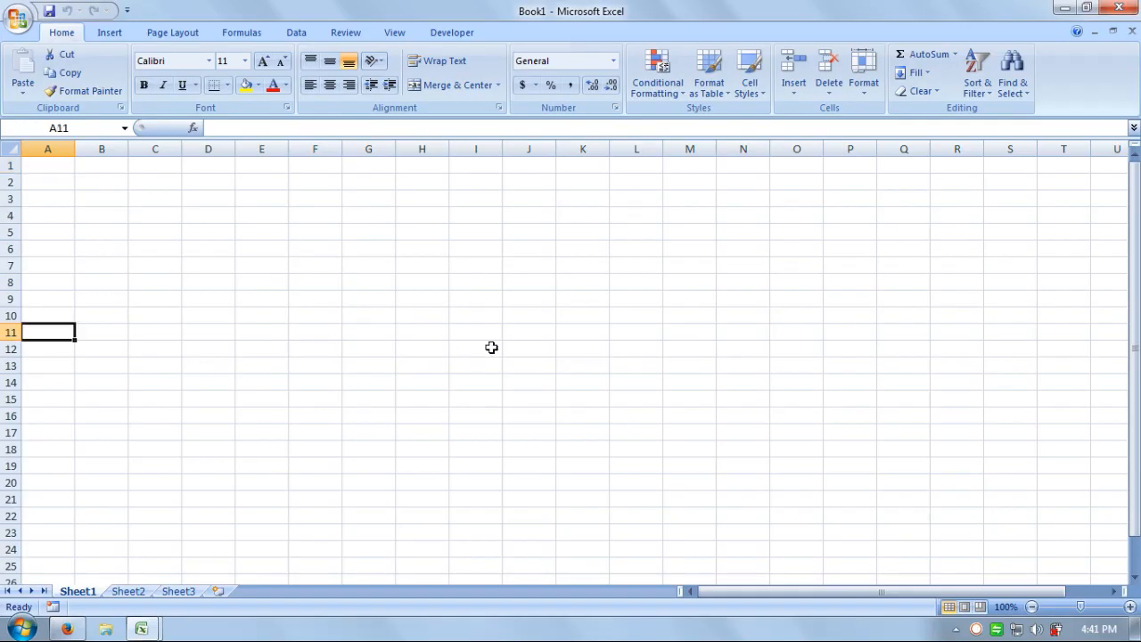
key(Right)
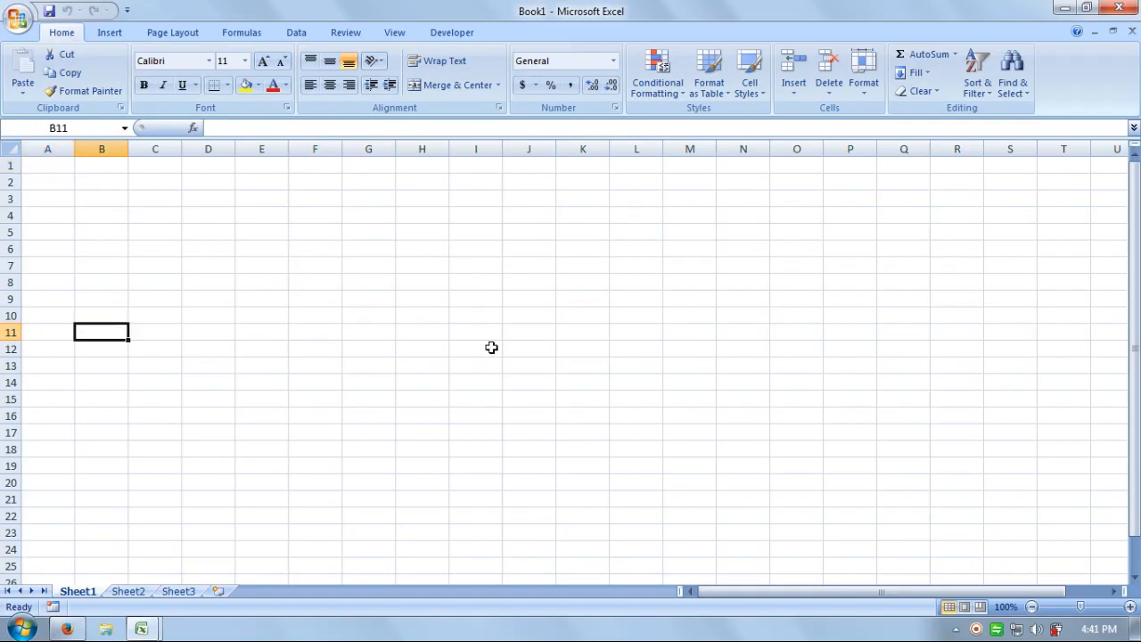
text(SR)
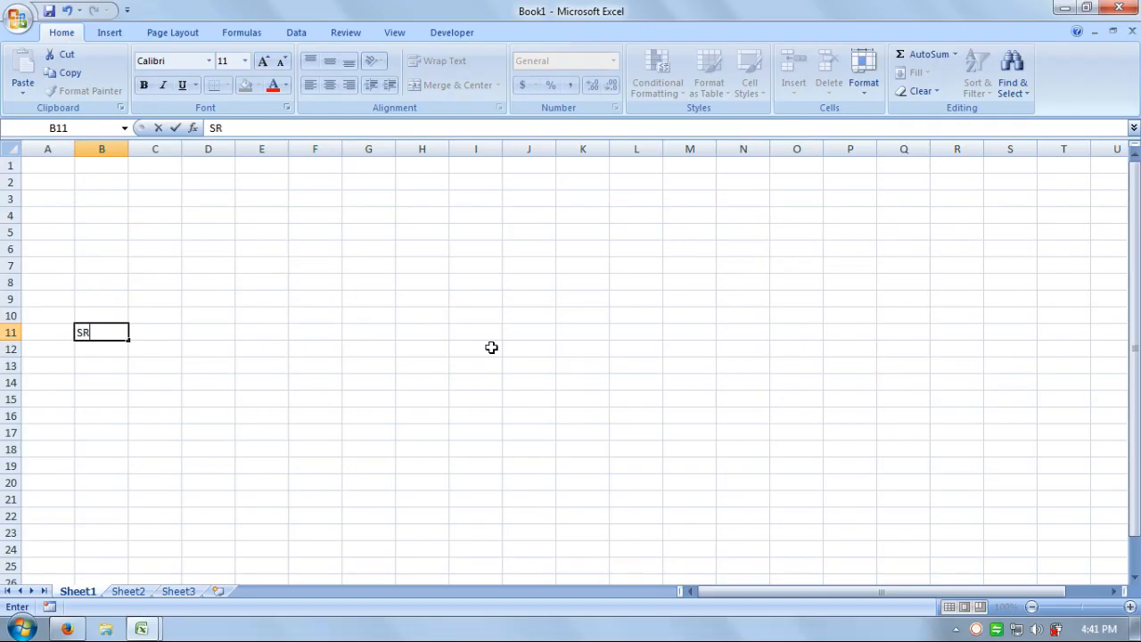
text(. no.)
key(Tab)
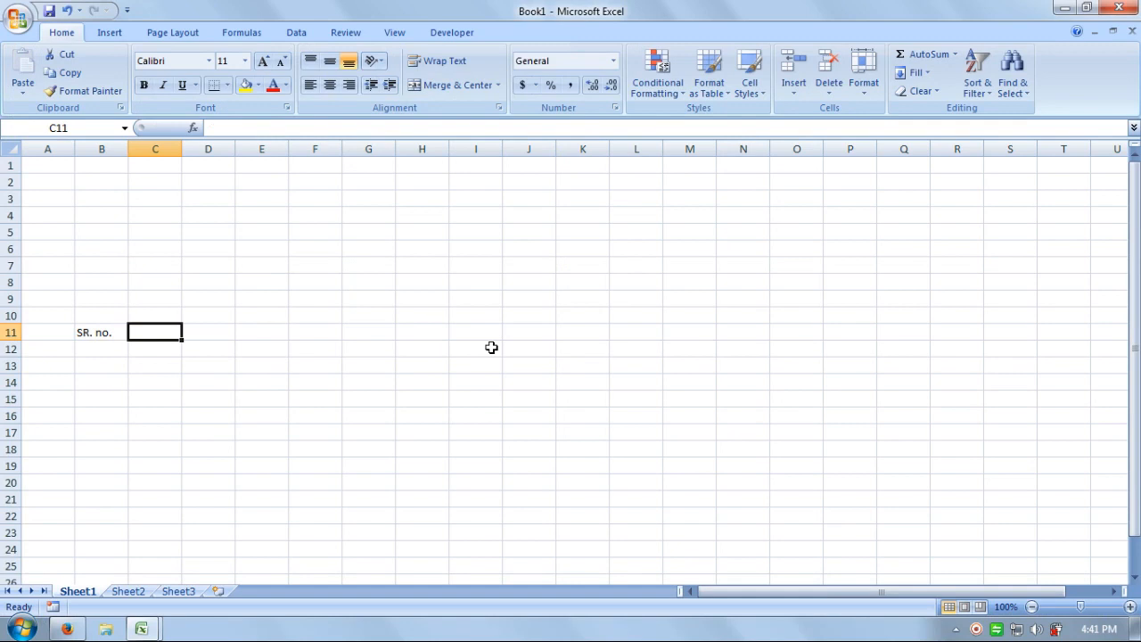
text(Product)
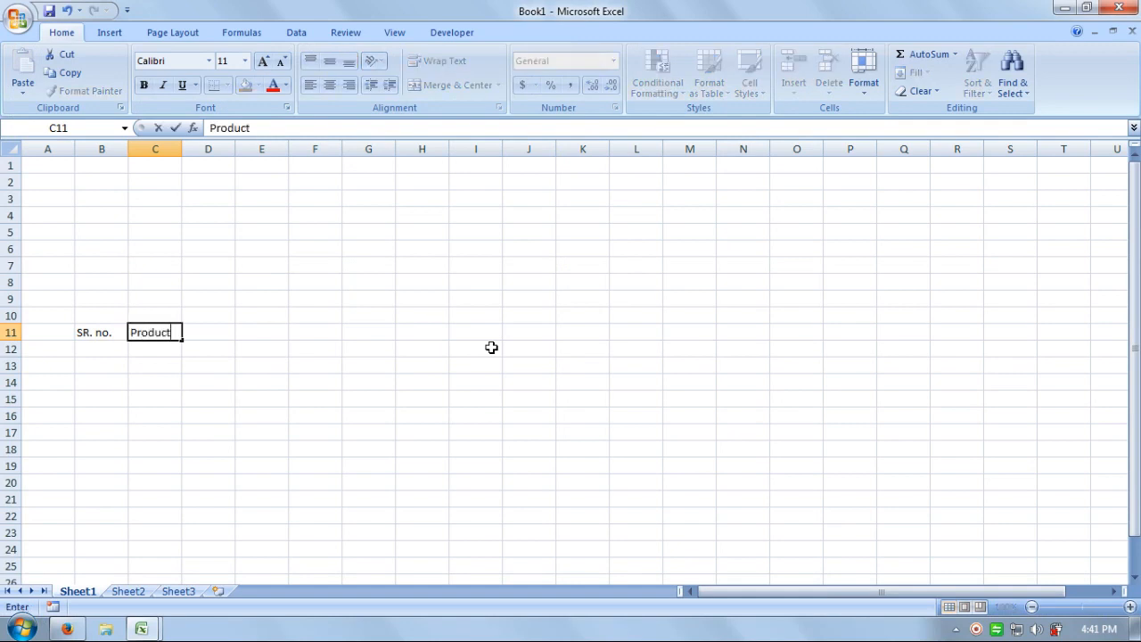
text(s details)
key(Tab)
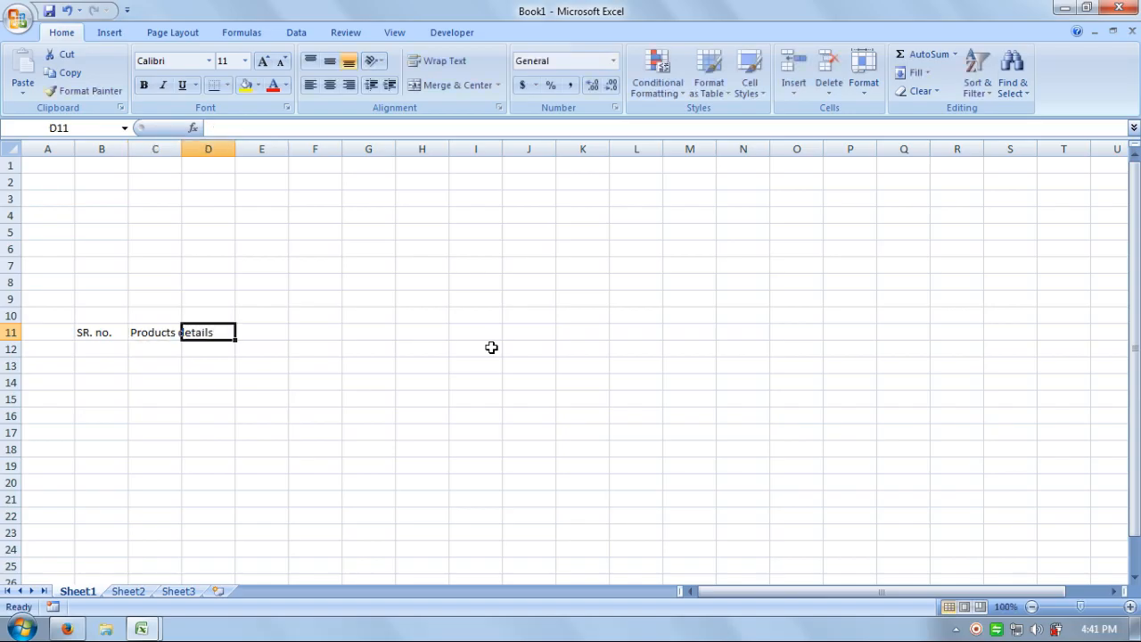
text(HSN Code)
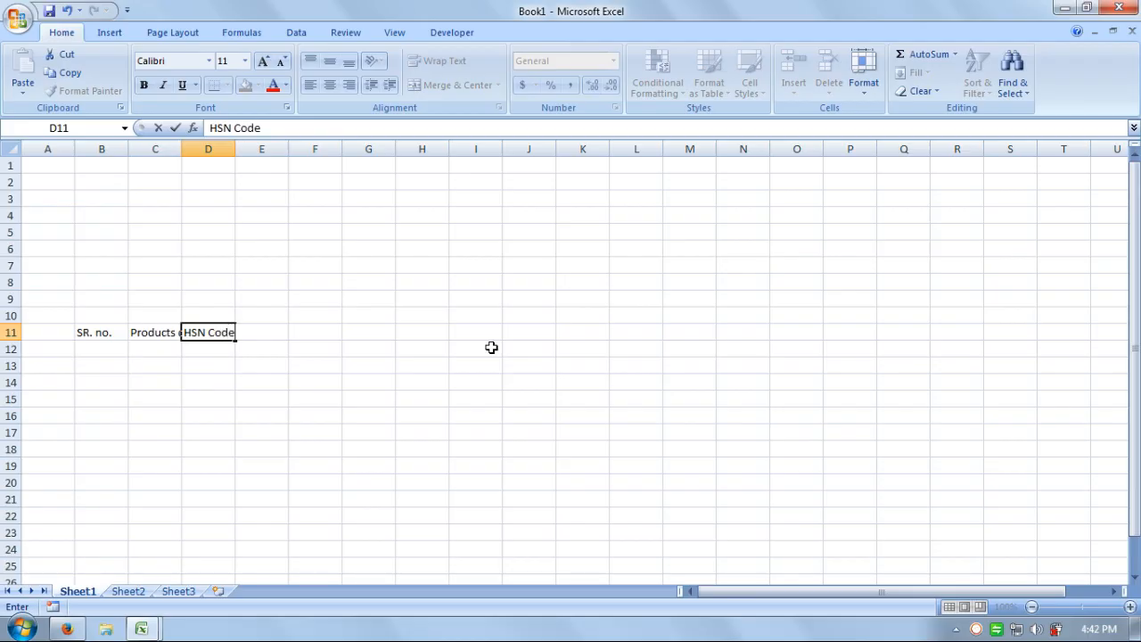
key(Tab)
text(Q)
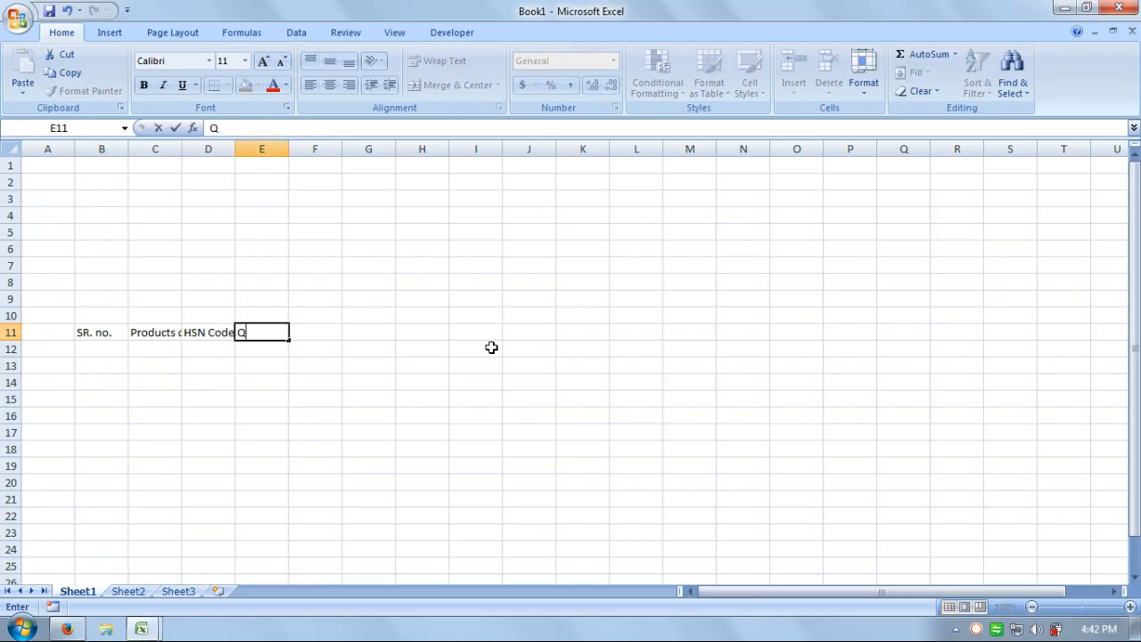
key(Tab)
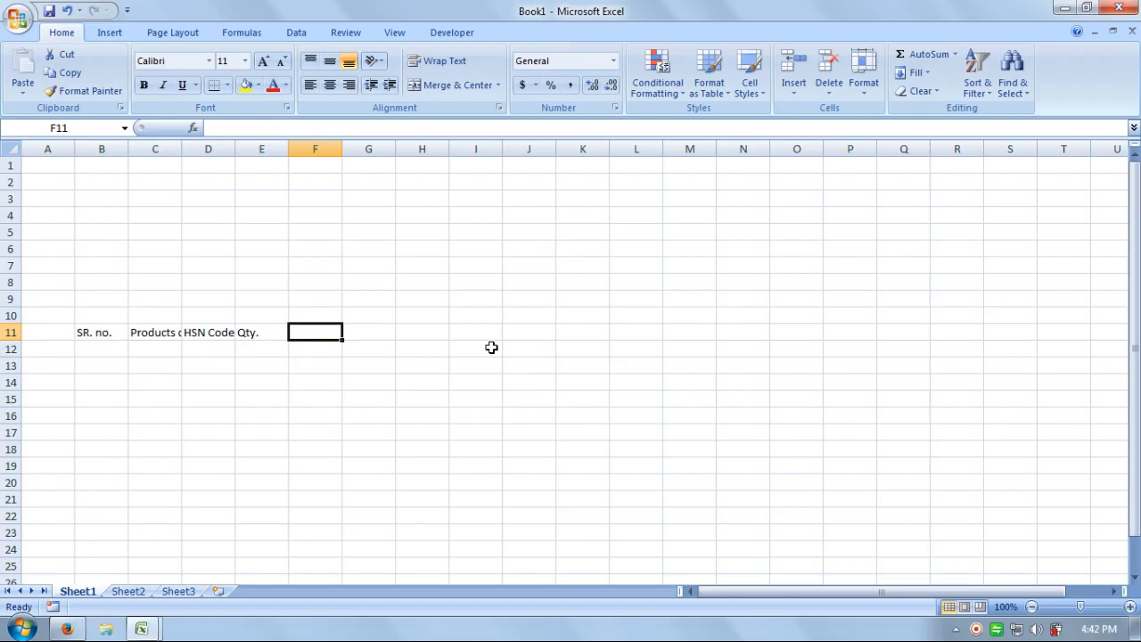
text(Unit)
key(Tab)
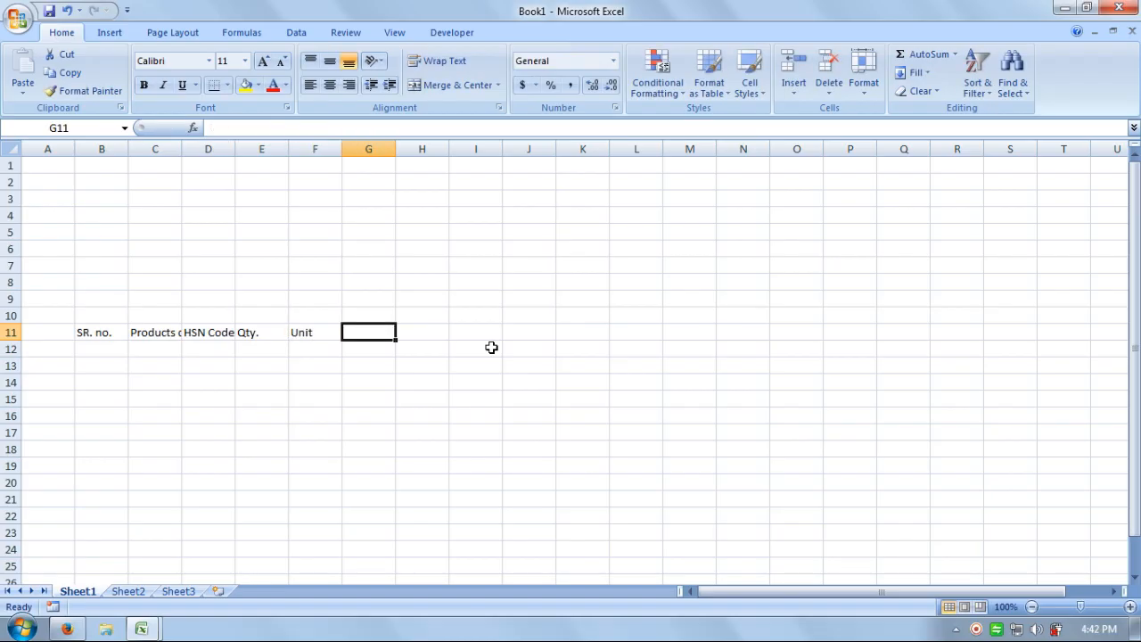
text(Total)
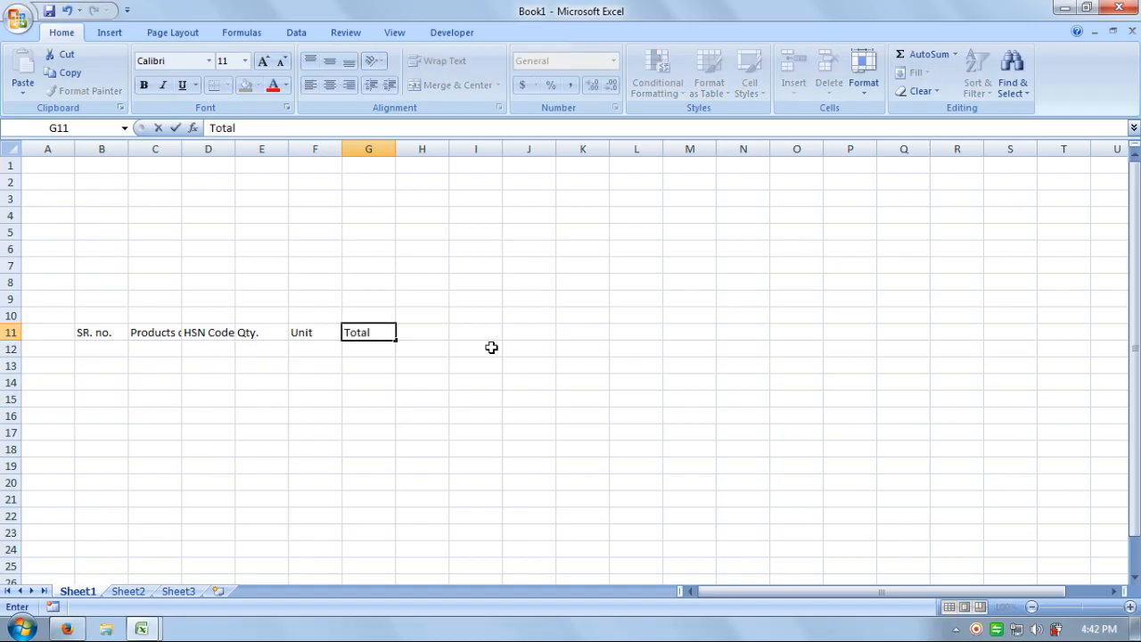
key(Return)
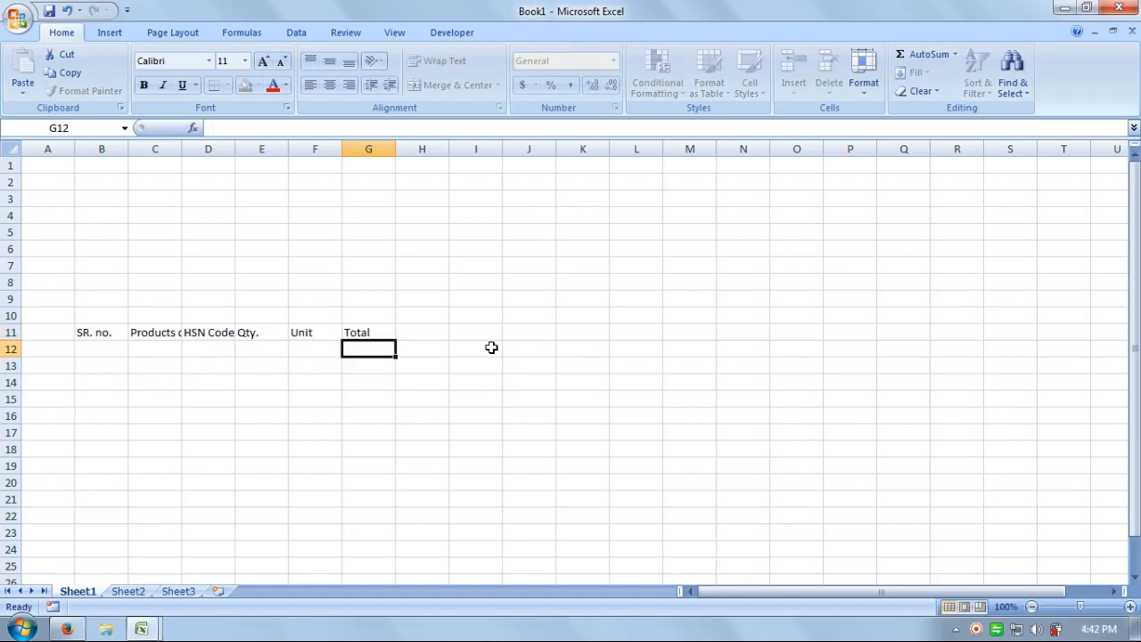
Add sale in G12, Discount in H12, and Taxable over Amount in I12:I13.
text(sale)
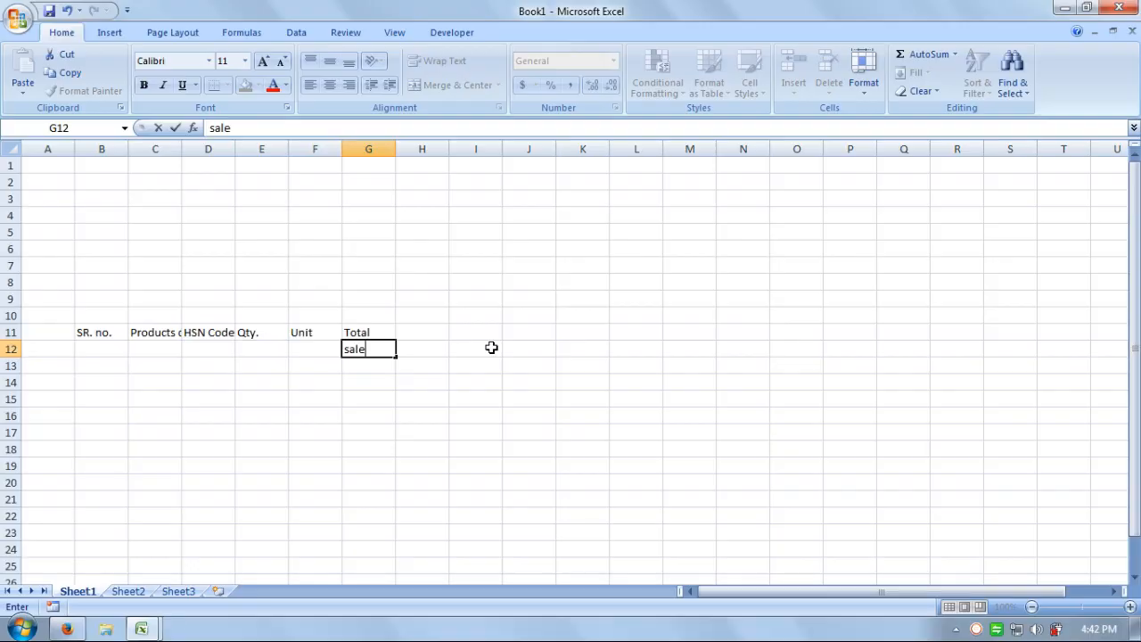
key(Tab)
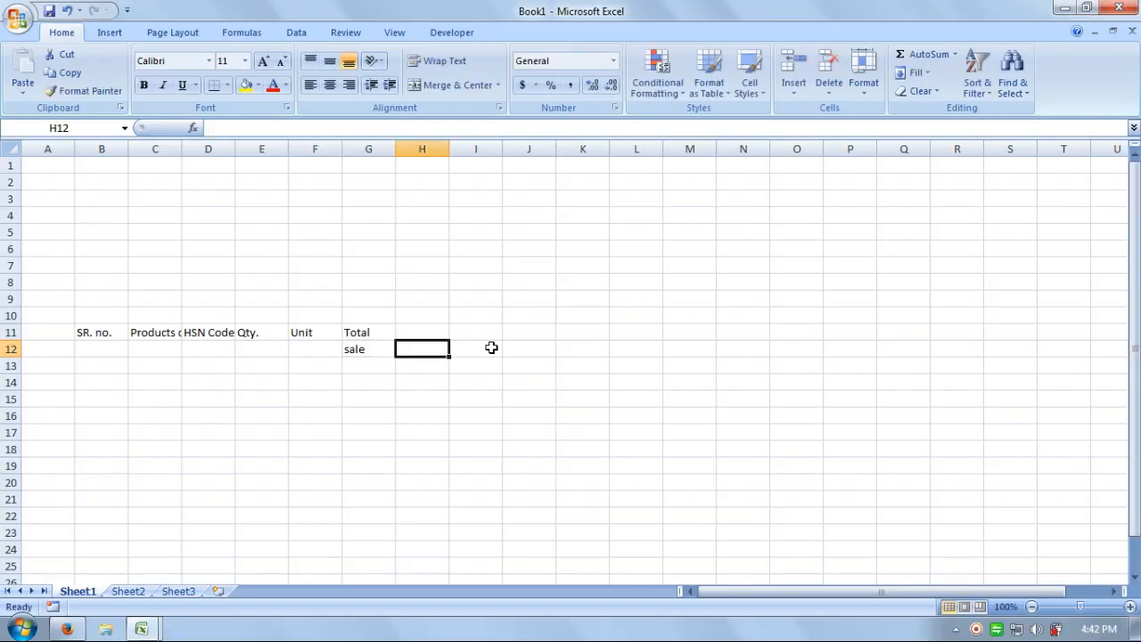
text(Discount)
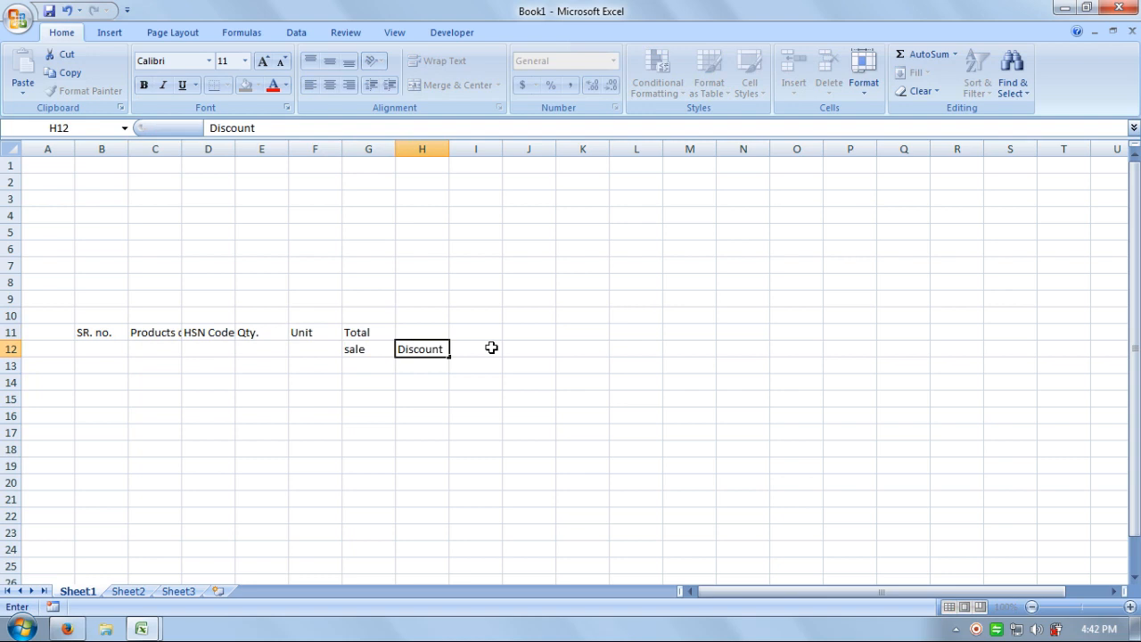
click(491, 347)
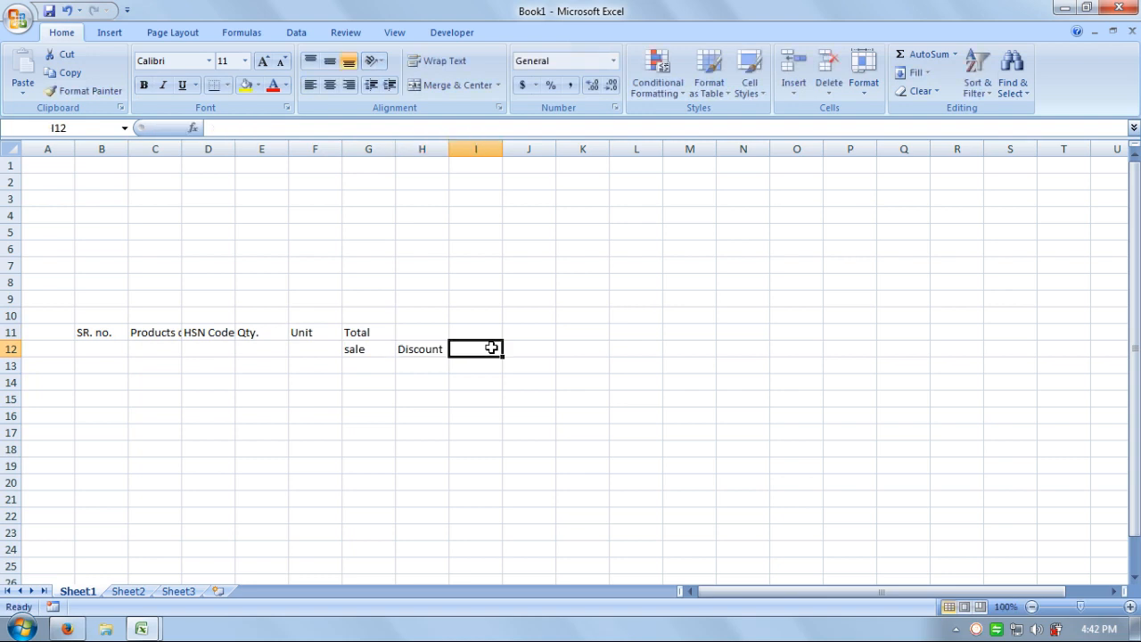
text(Taxable)
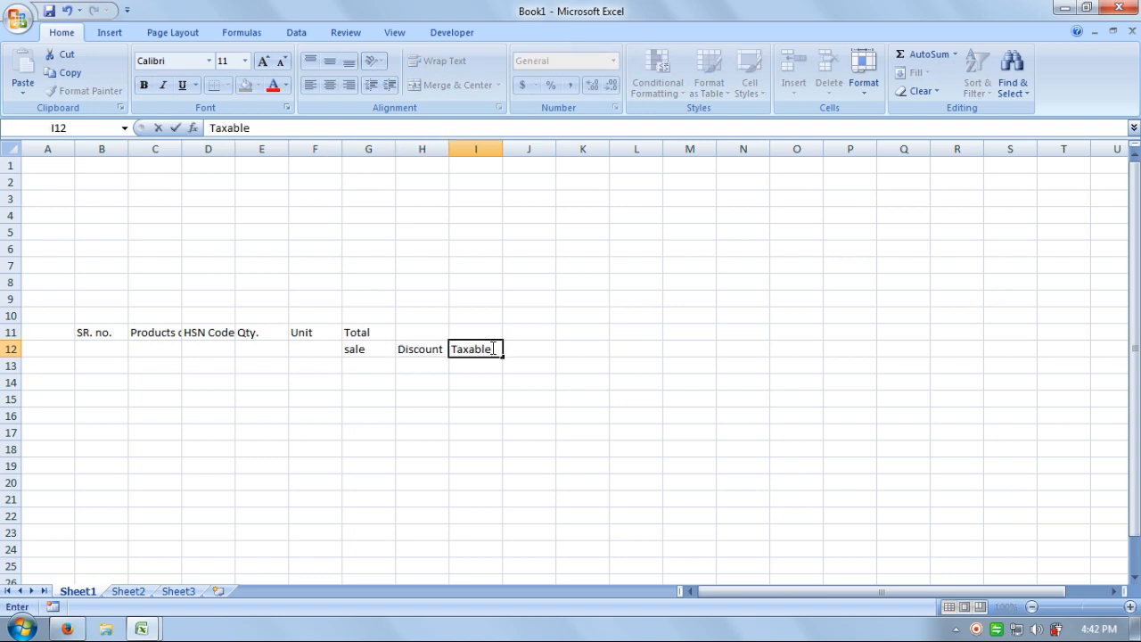
key(Return)
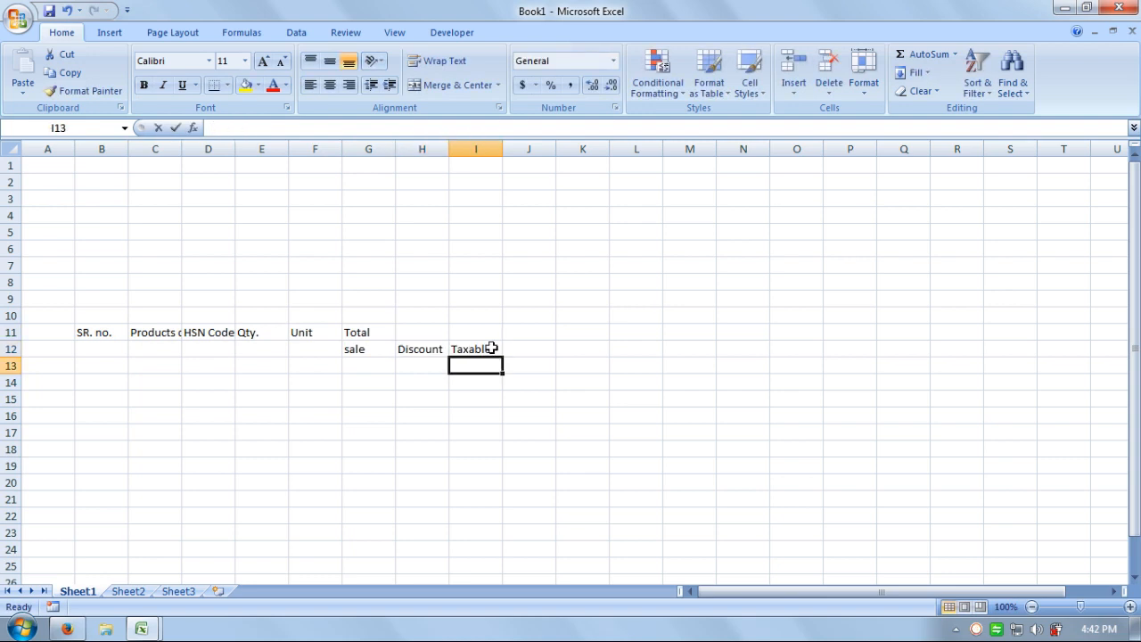
text(Amount)
key(Tab)
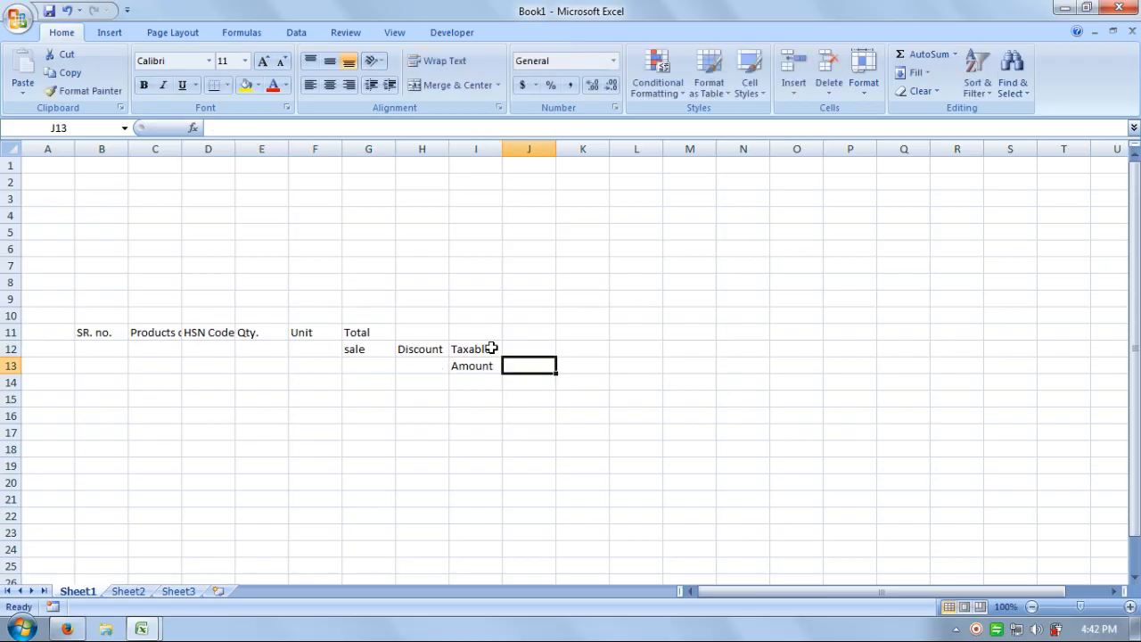
key(Up)
key(Right)
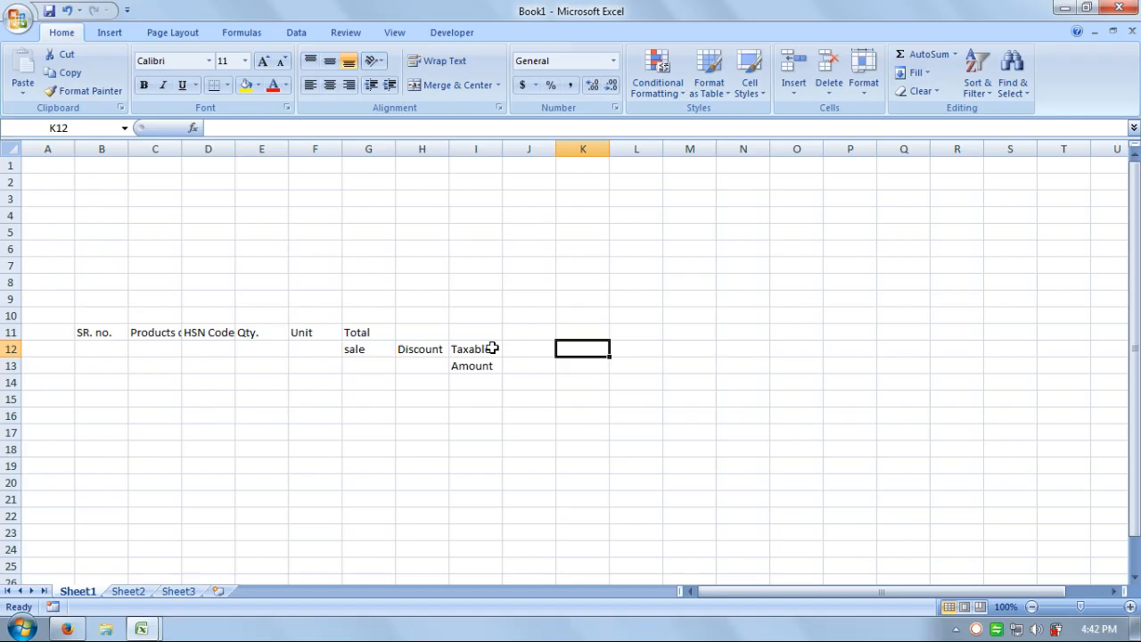
Merge and centre J12:K12 and title it CGST.
click(562, 413)
drag(532, 353, 585, 351)
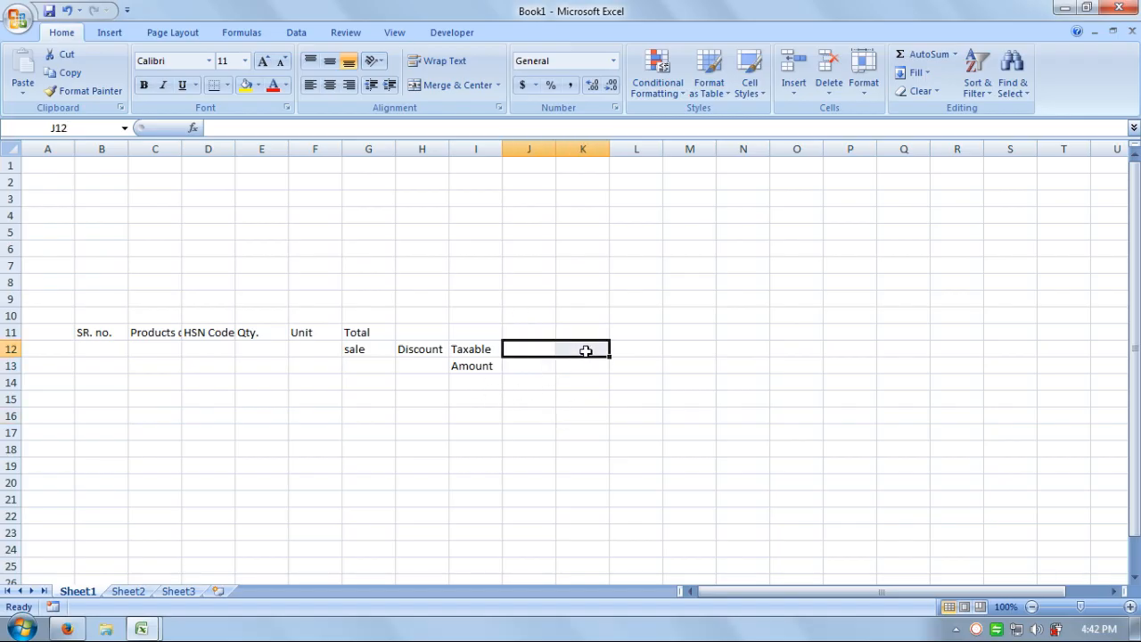
click(420, 85)
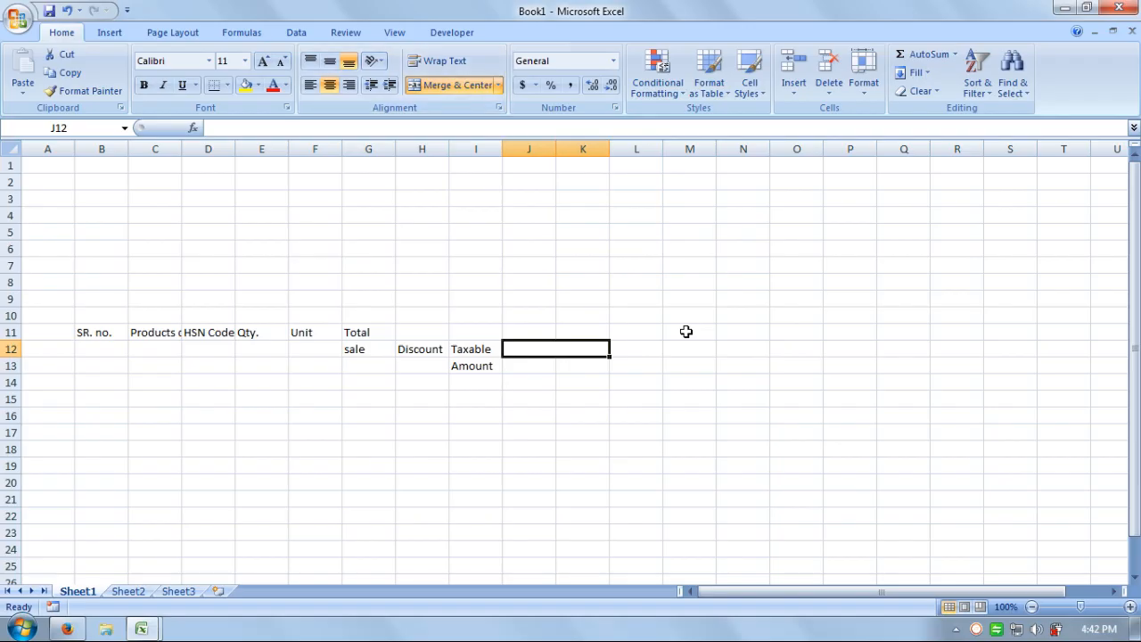
text(CGSt)
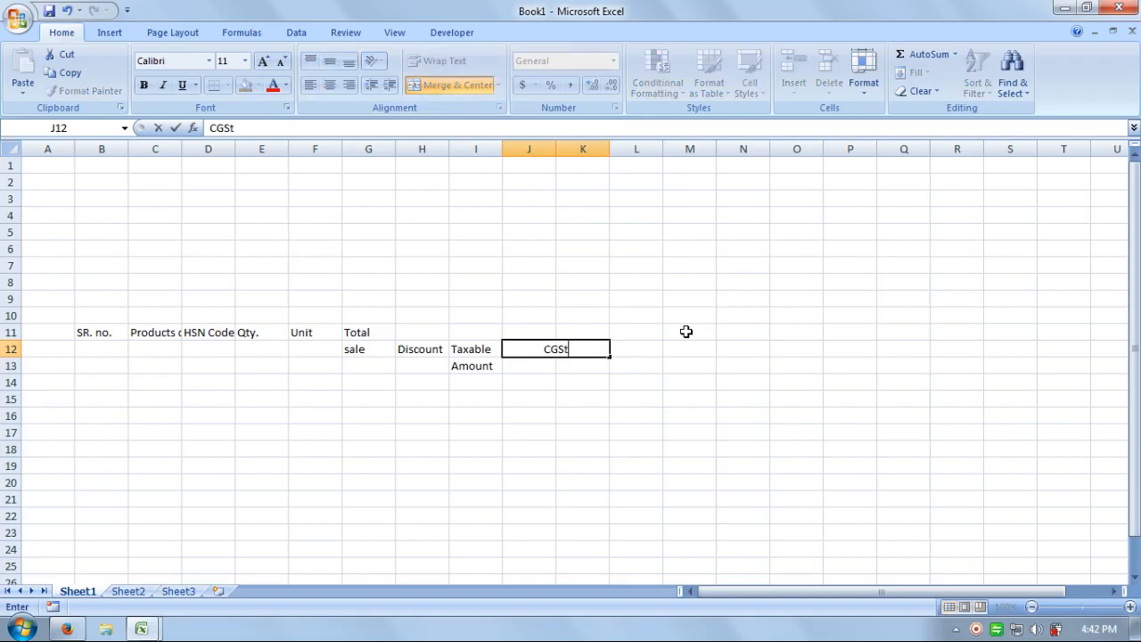
key(BackSpace)
text(T)
key(Return)
Label J13 Rate and K13 Amount beneath the CGST heading.
key(Left)
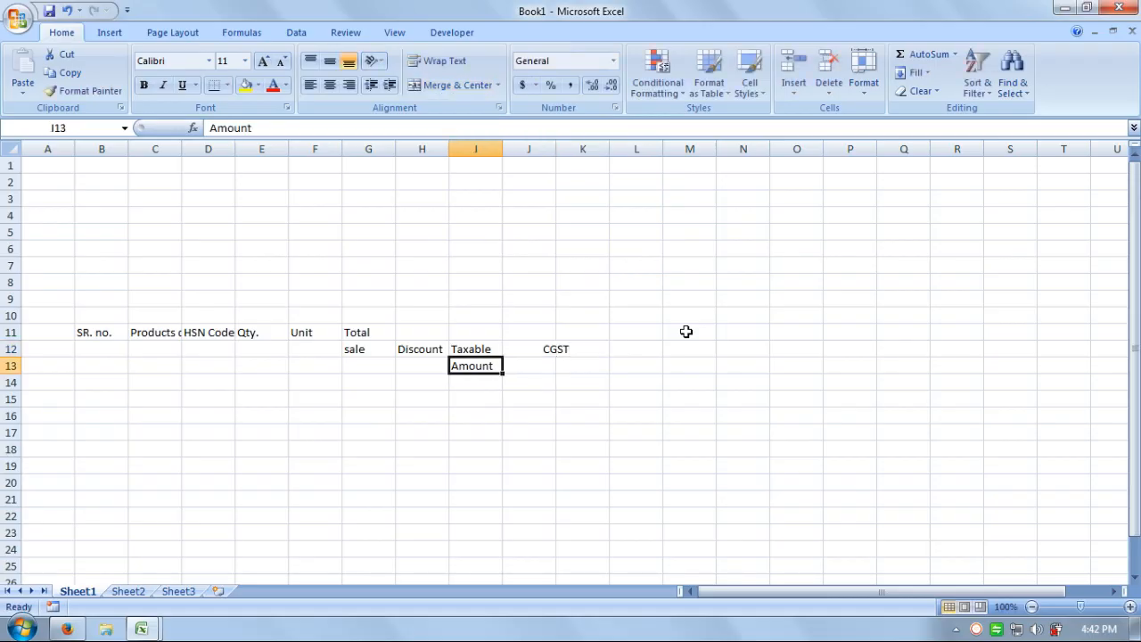
key(Right)
text(Ra)
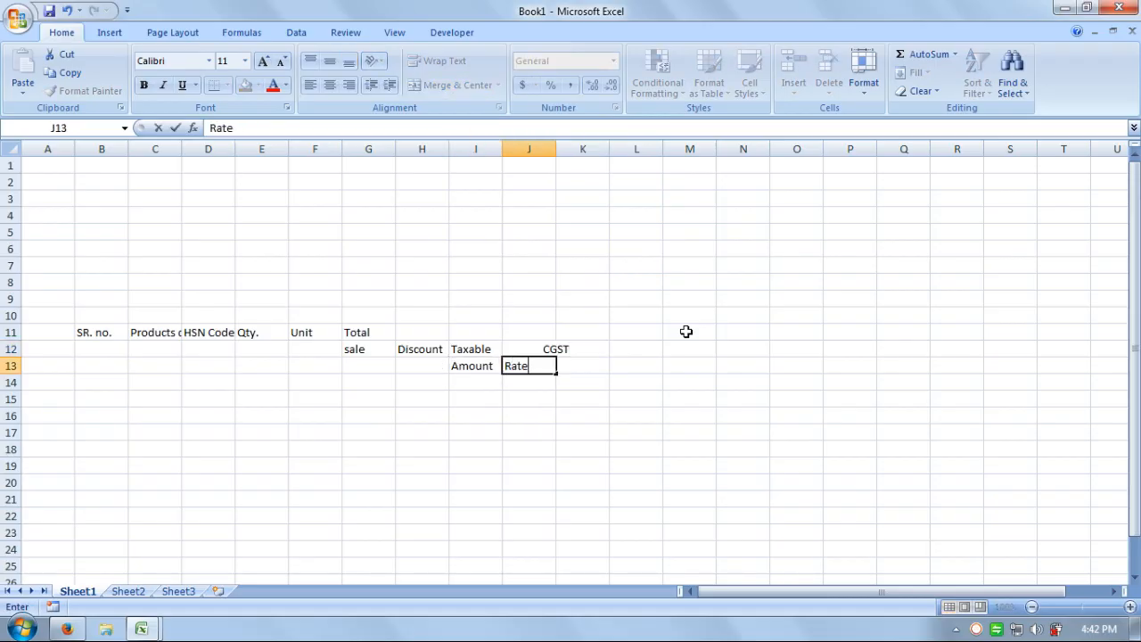
key(Right)
text(Amo)
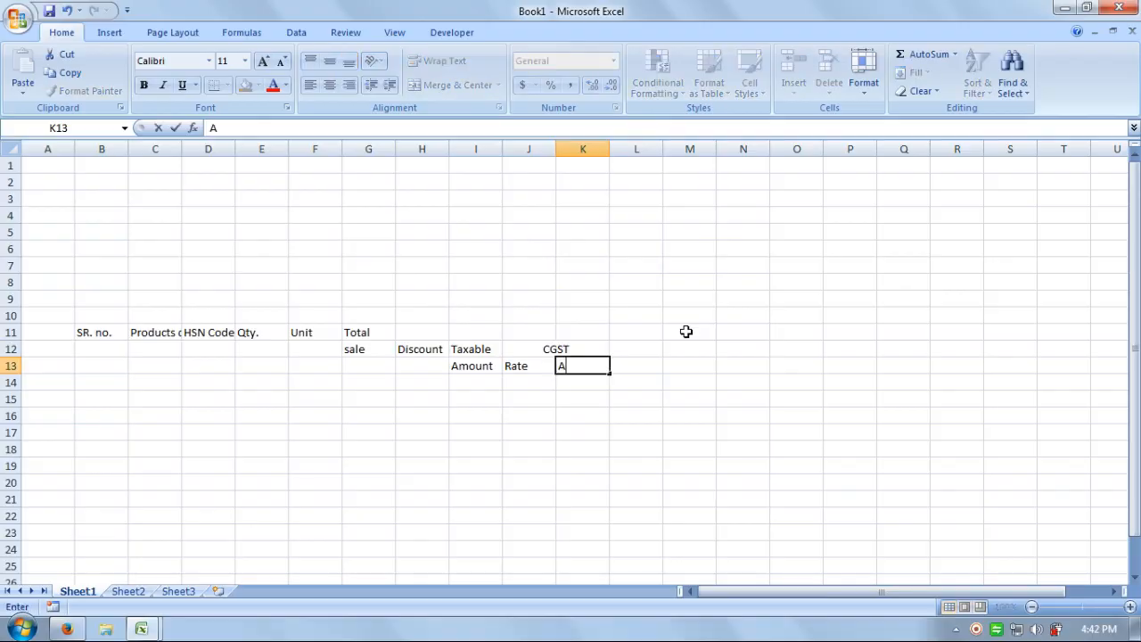
key(Right)
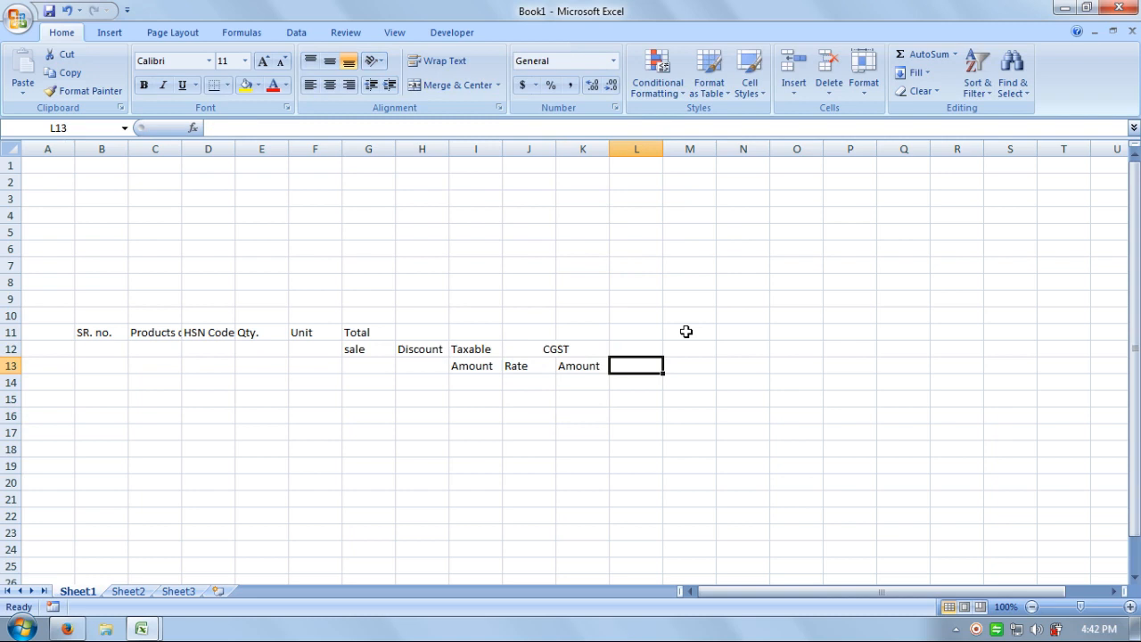
Copy the CGST block J12:K13 into L12 and N12.
drag(526, 350, 558, 367)
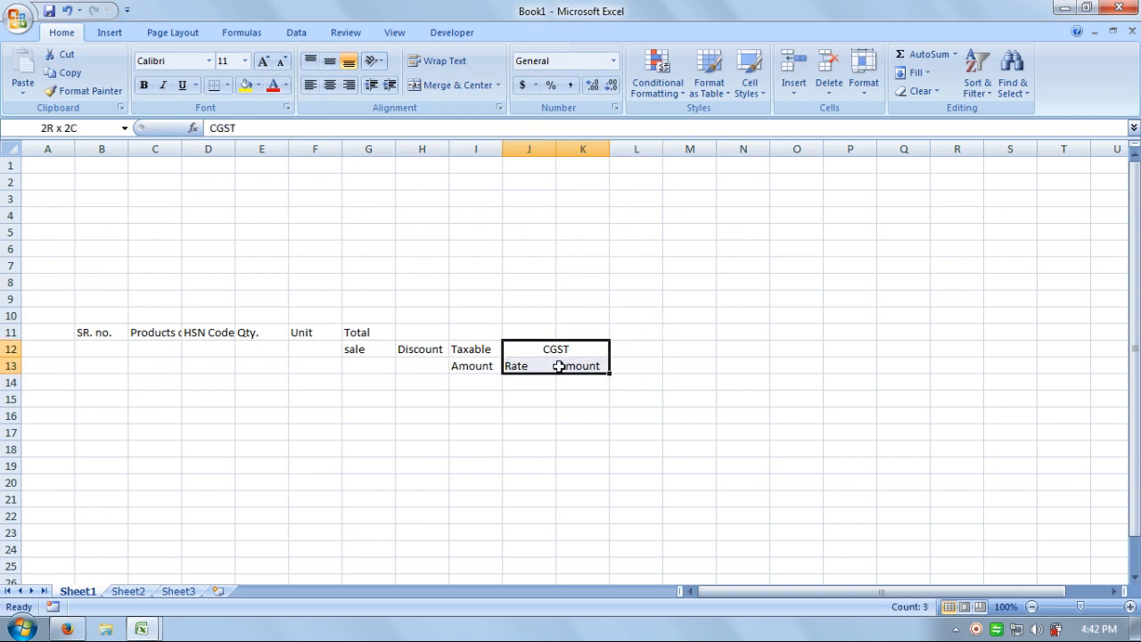
click(77, 67)
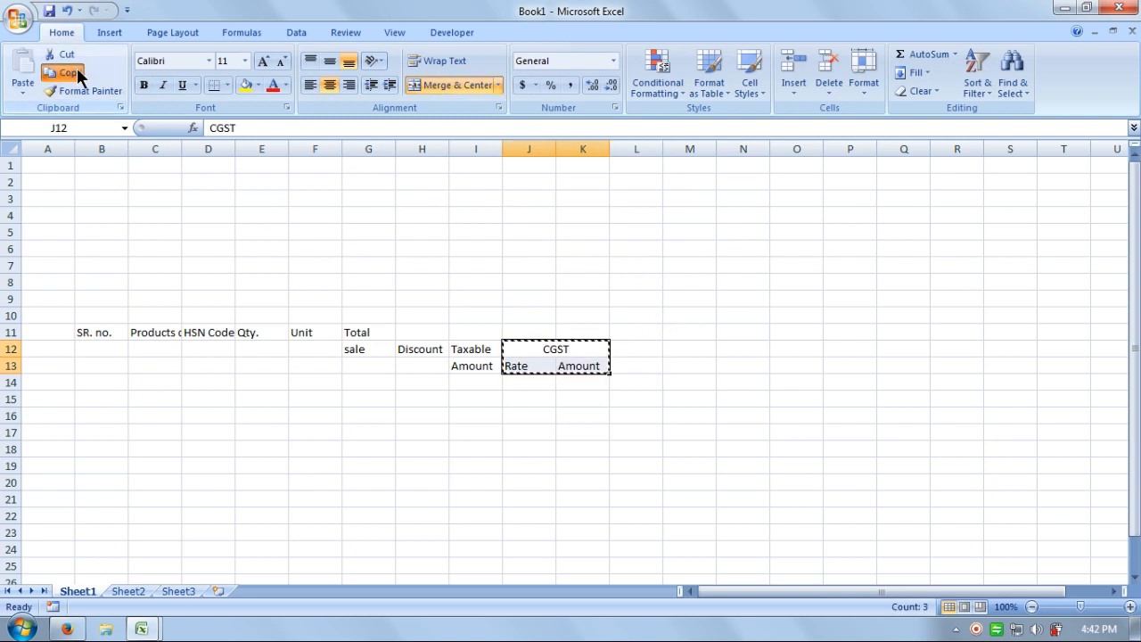
click(642, 348)
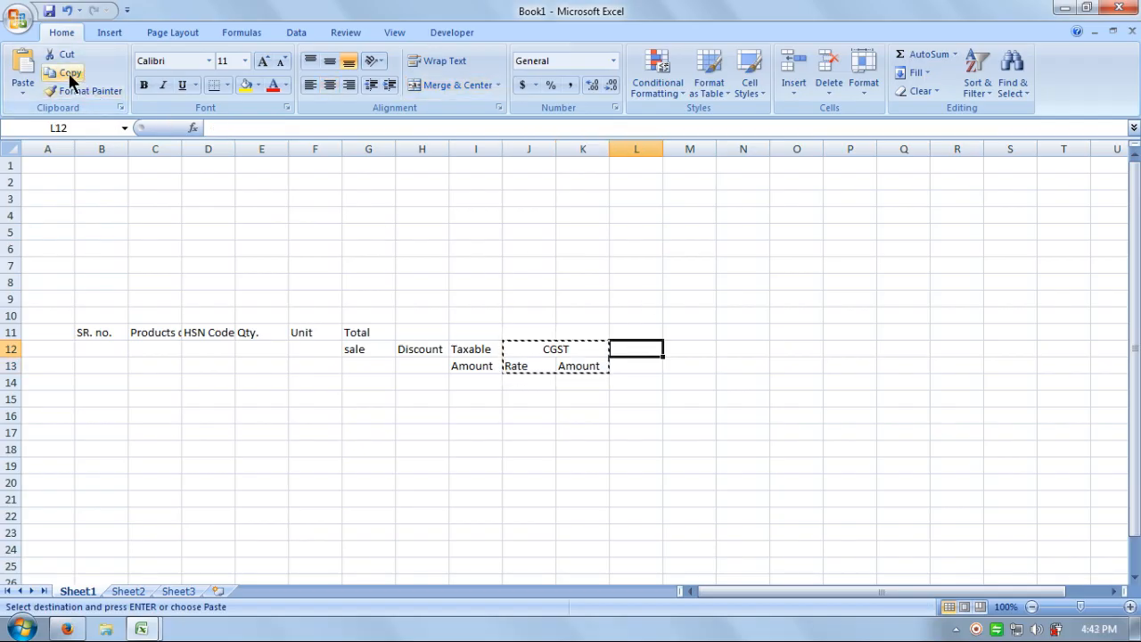
click(22, 71)
click(743, 349)
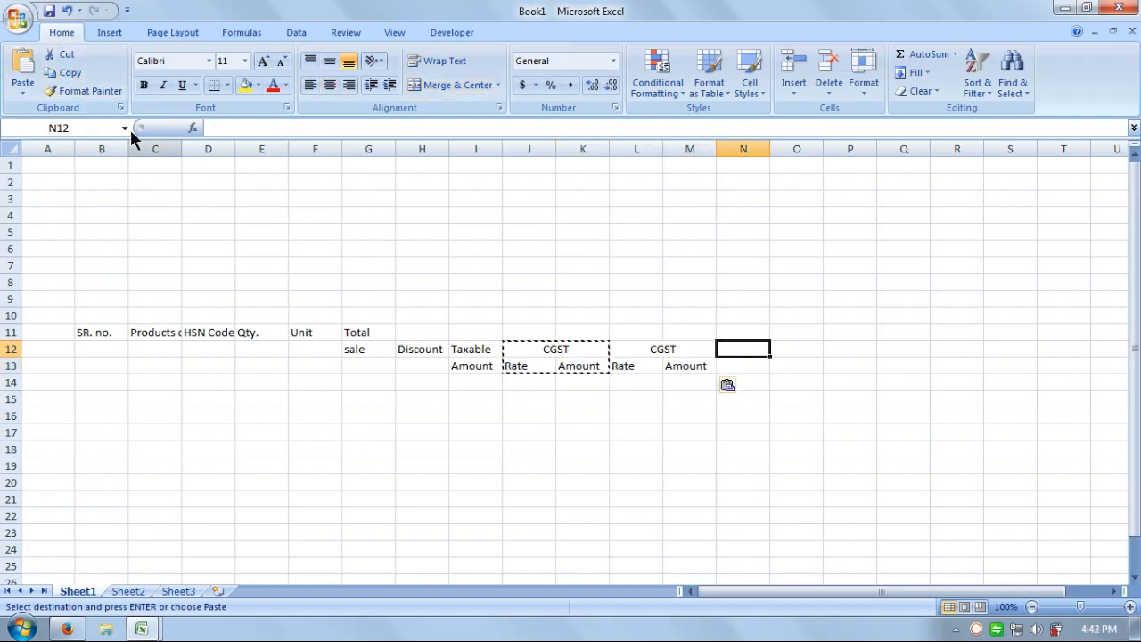
click(22, 72)
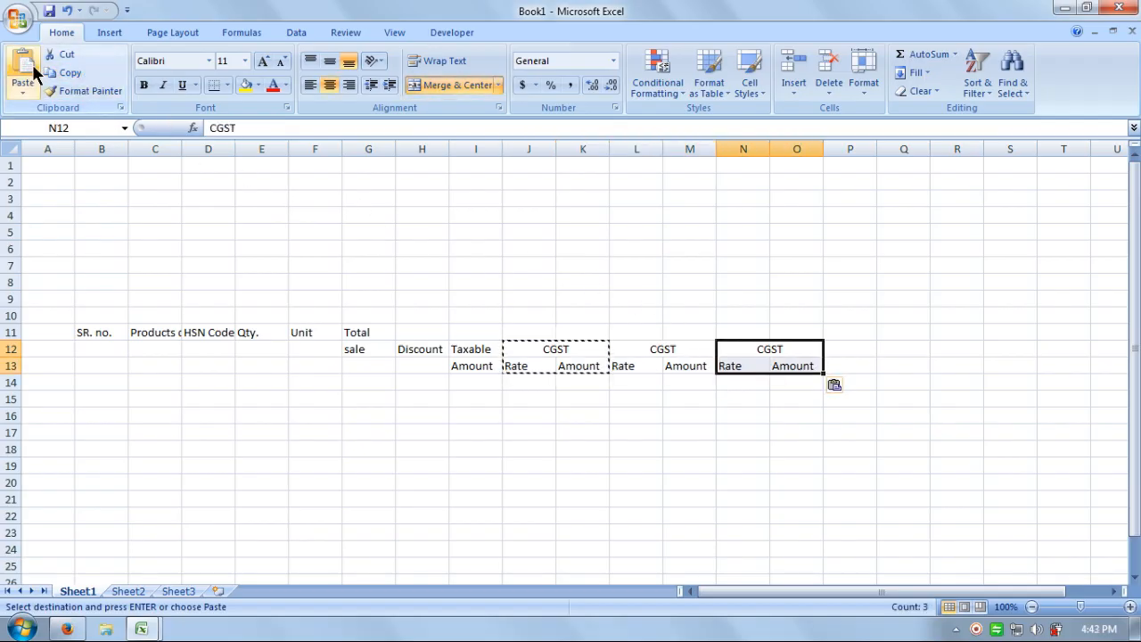
Rename the pasted headers in L12 and N12 to SGST and IGST.
click(643, 352)
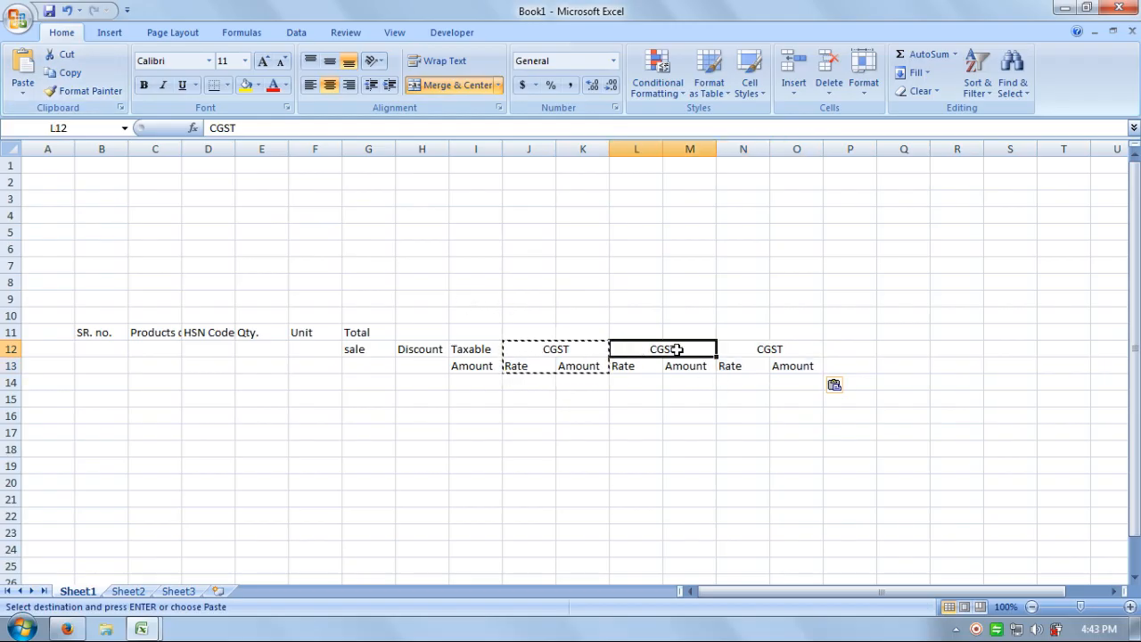
click(217, 128)
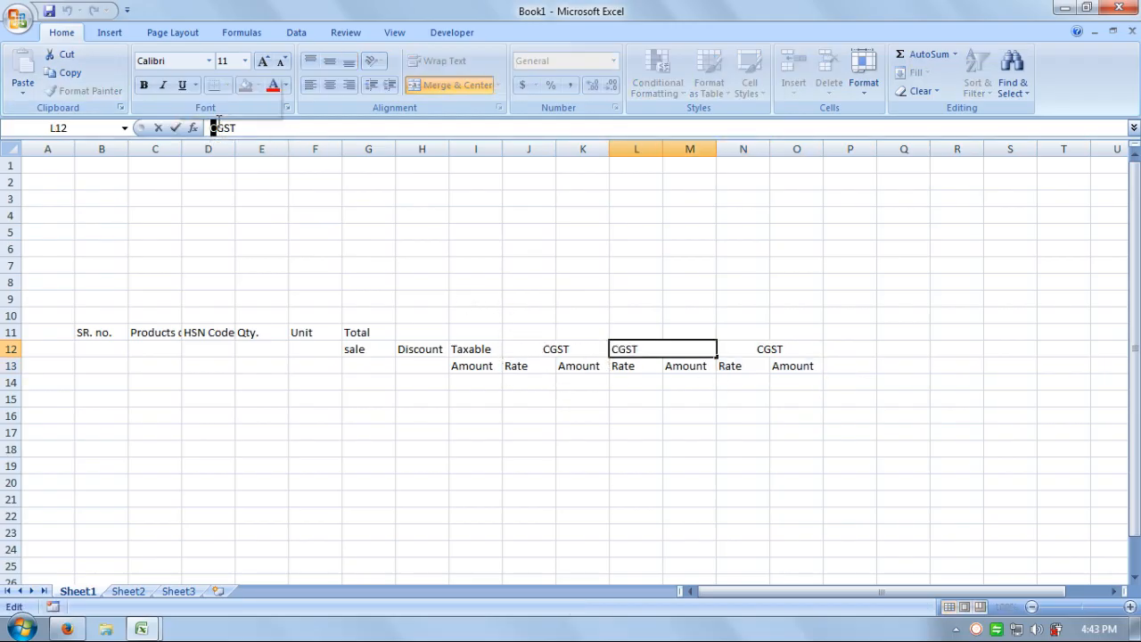
key(BackSpace)
text(S)
key(Return)
key(Right)
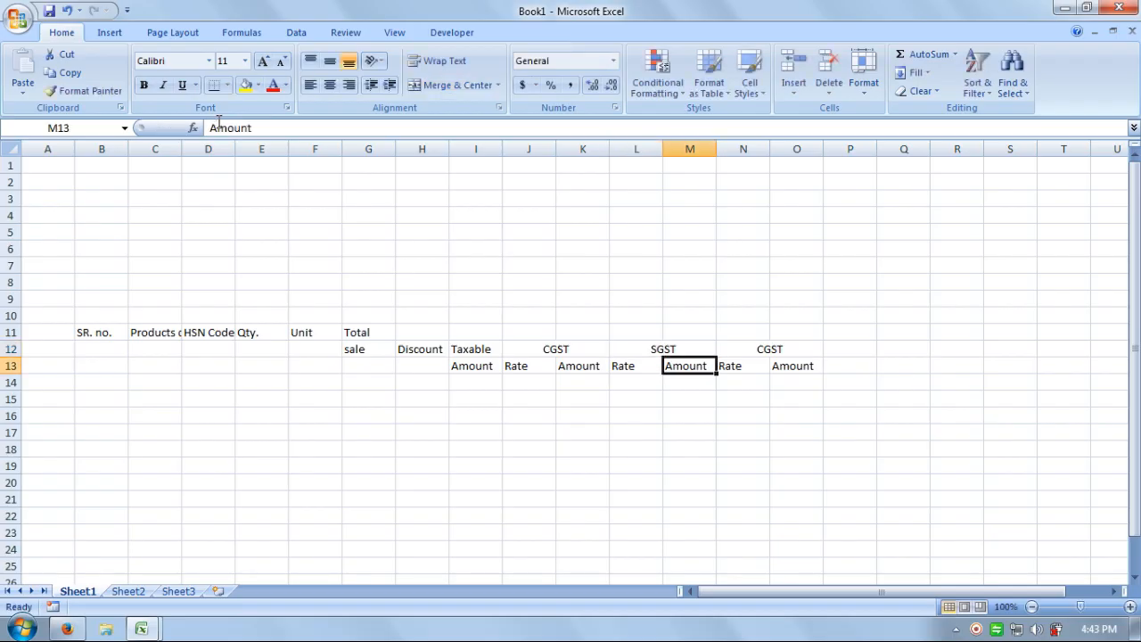
key(Right)
key(Up)
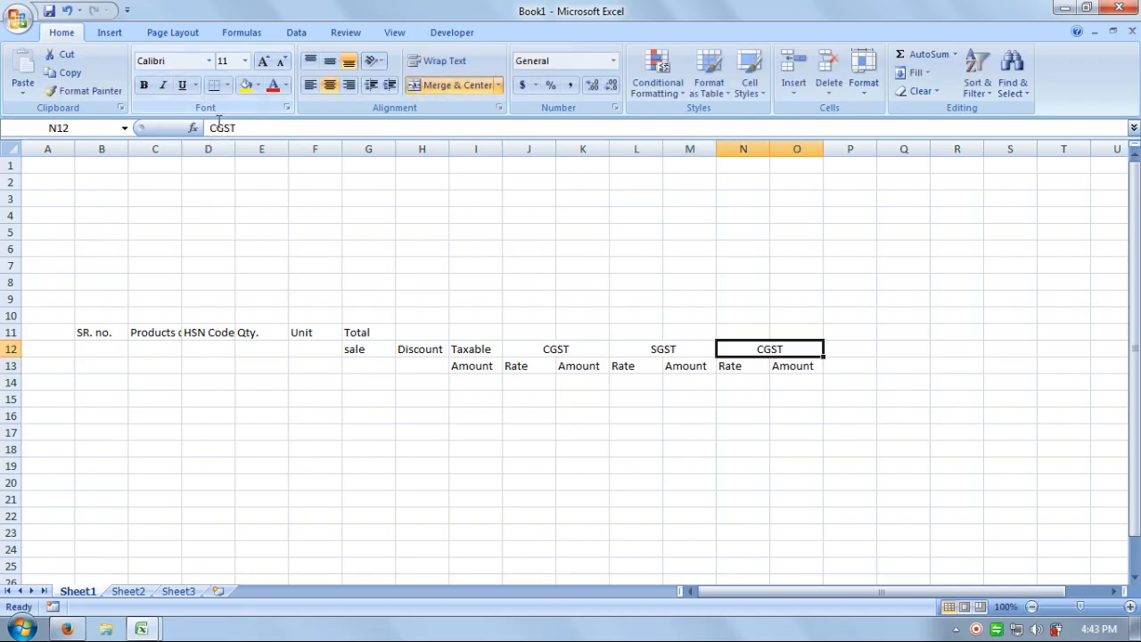
click(217, 128)
key(BackSpace)
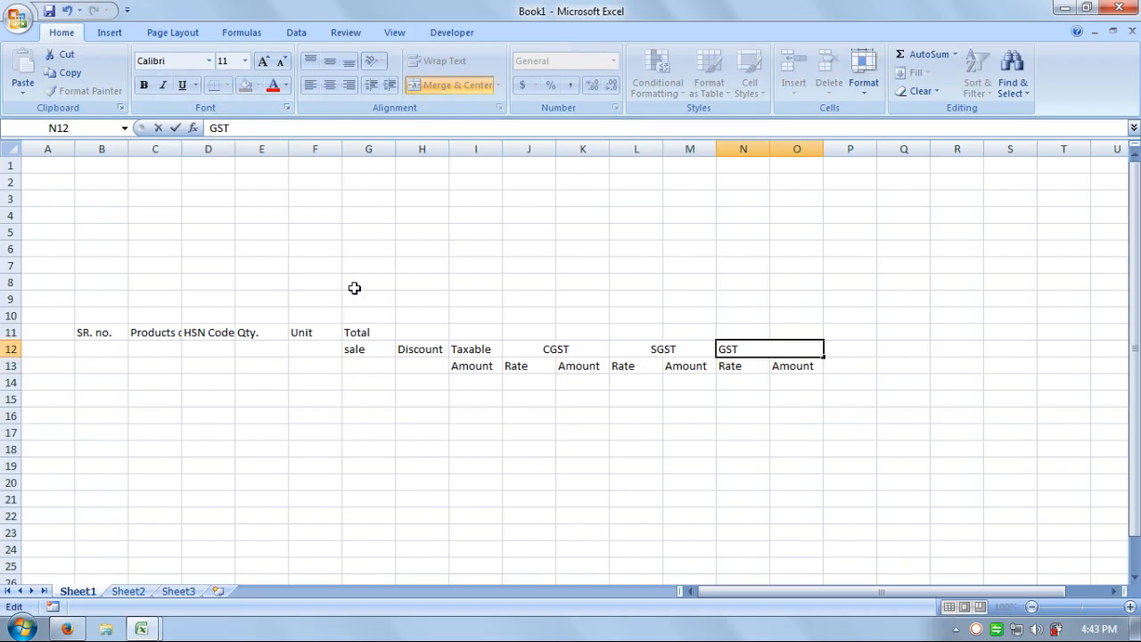
text(I)
key(Return)
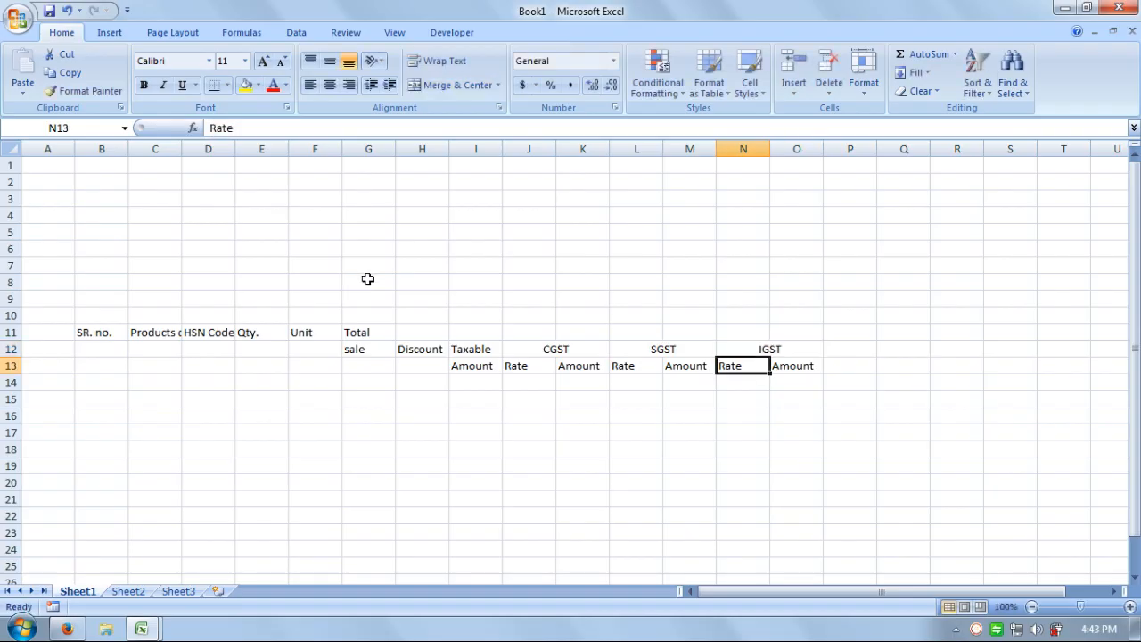
click(631, 446)
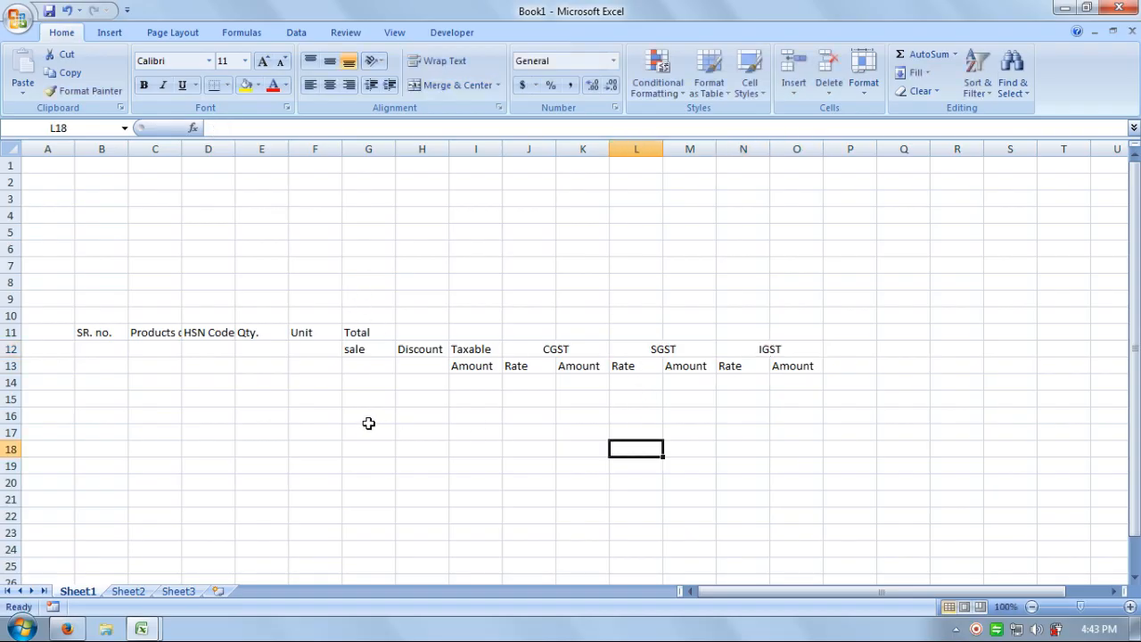
Merge SR. no., Products details, HSN Code, Qty. and Unit each across rows 11 and 12.
click(639, 430)
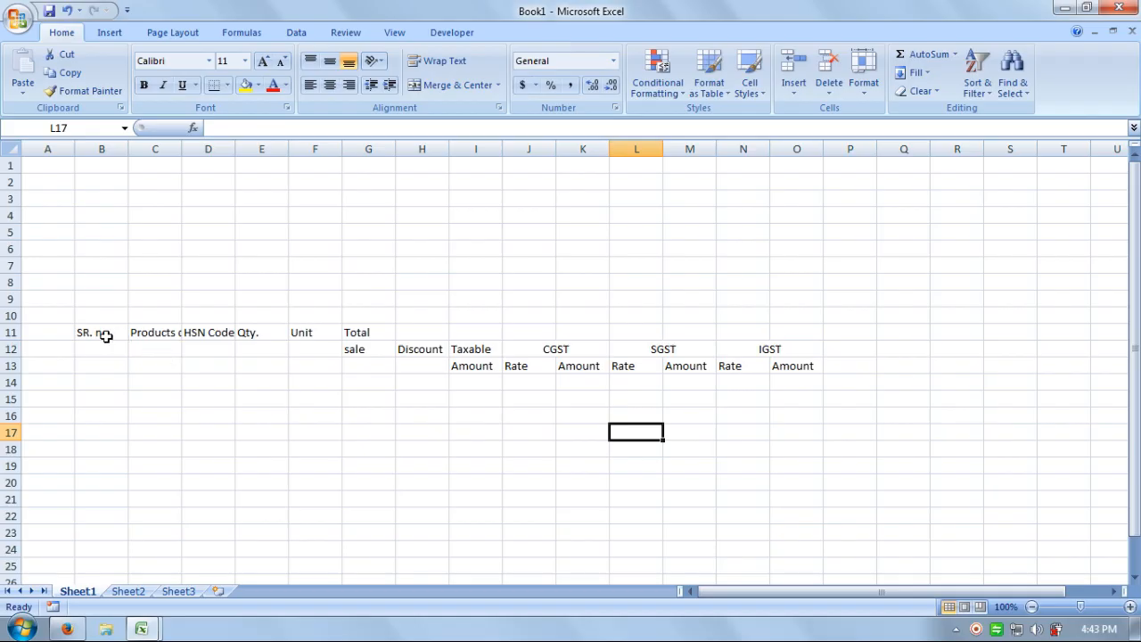
drag(98, 335, 98, 350)
click(450, 85)
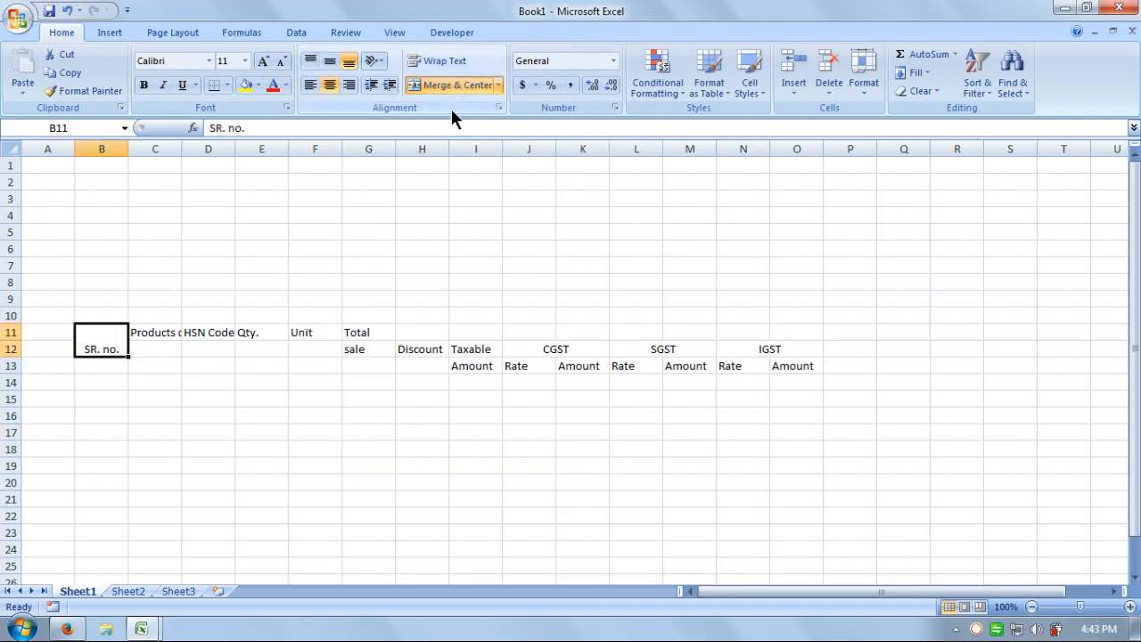
drag(160, 332, 212, 351)
click(451, 89)
click(450, 86)
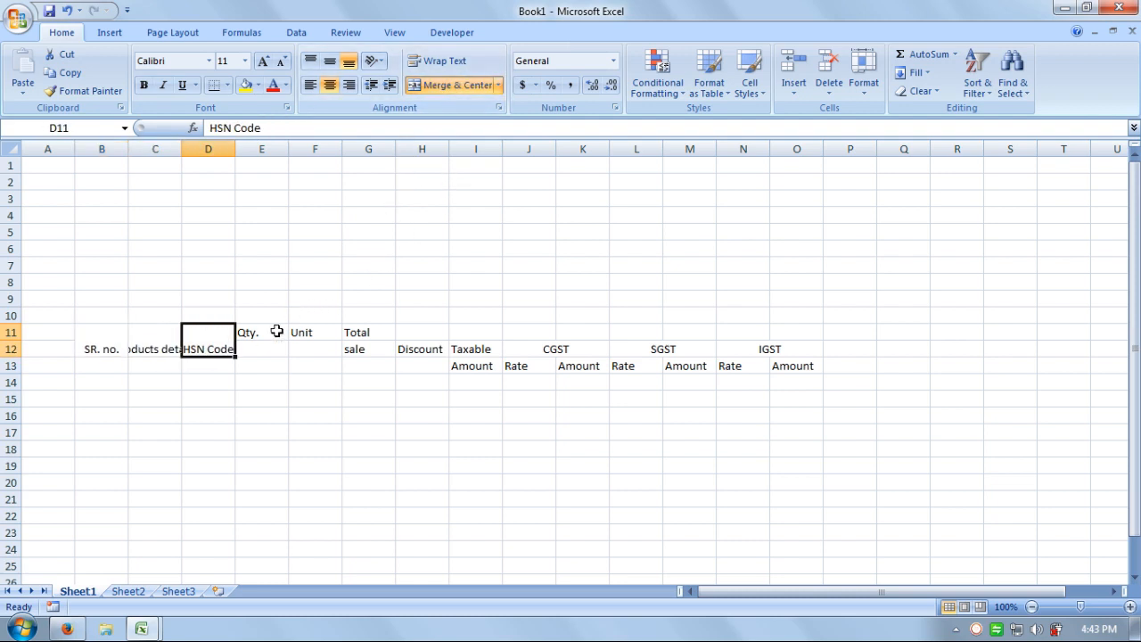
drag(275, 330, 272, 349)
click(433, 90)
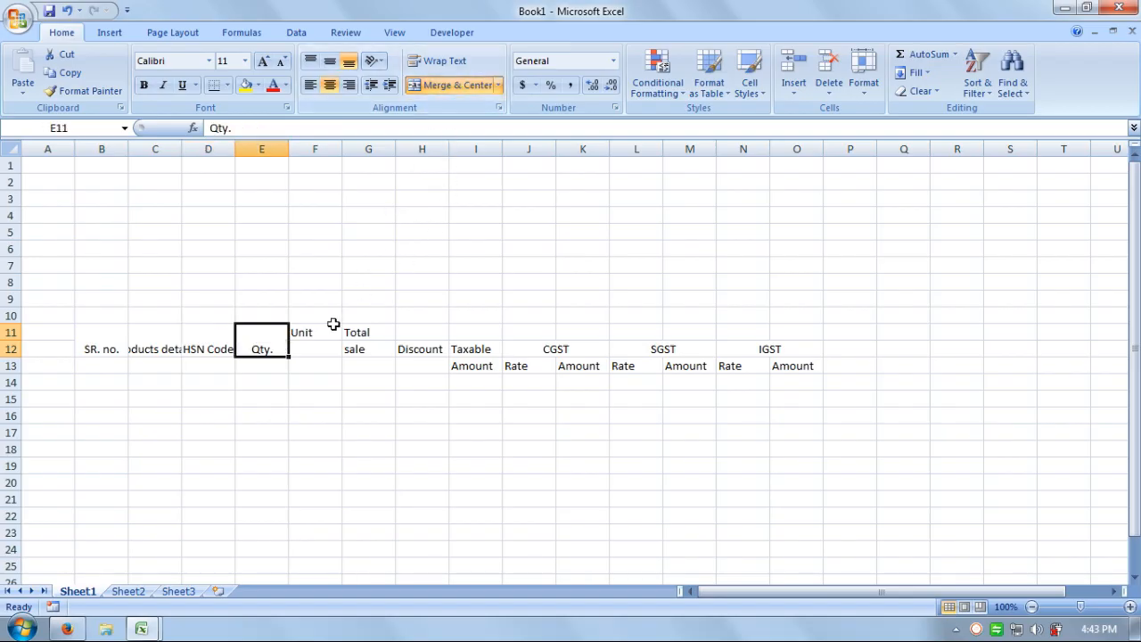
drag(331, 328, 329, 347)
click(443, 86)
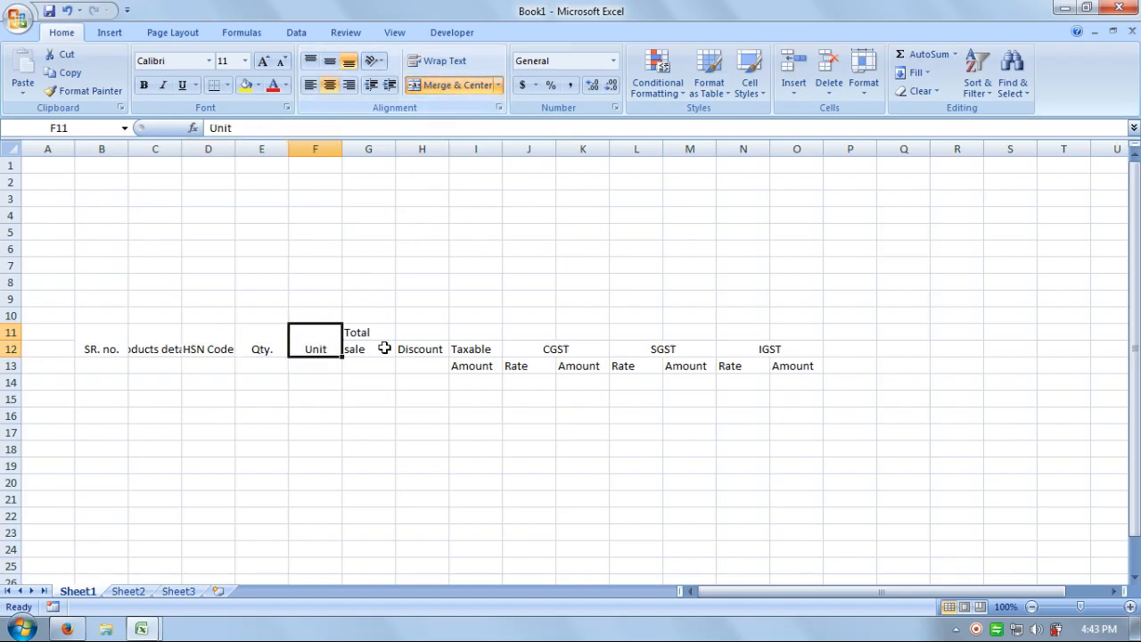
Move the Total and sale labels down one row to start at G12.
click(404, 392)
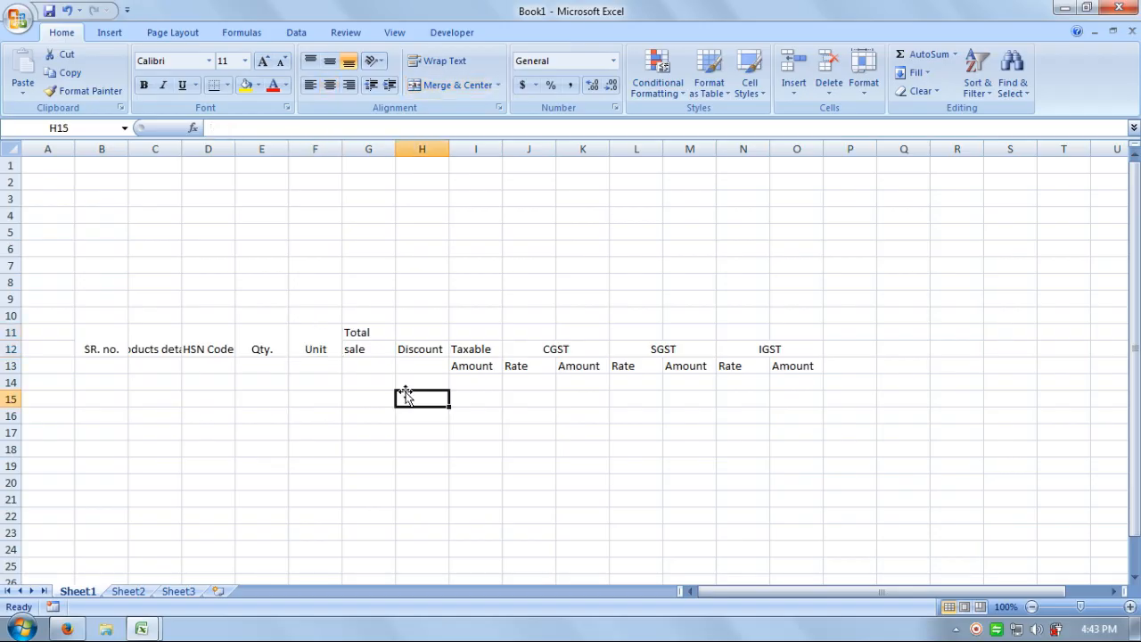
drag(353, 332, 354, 349)
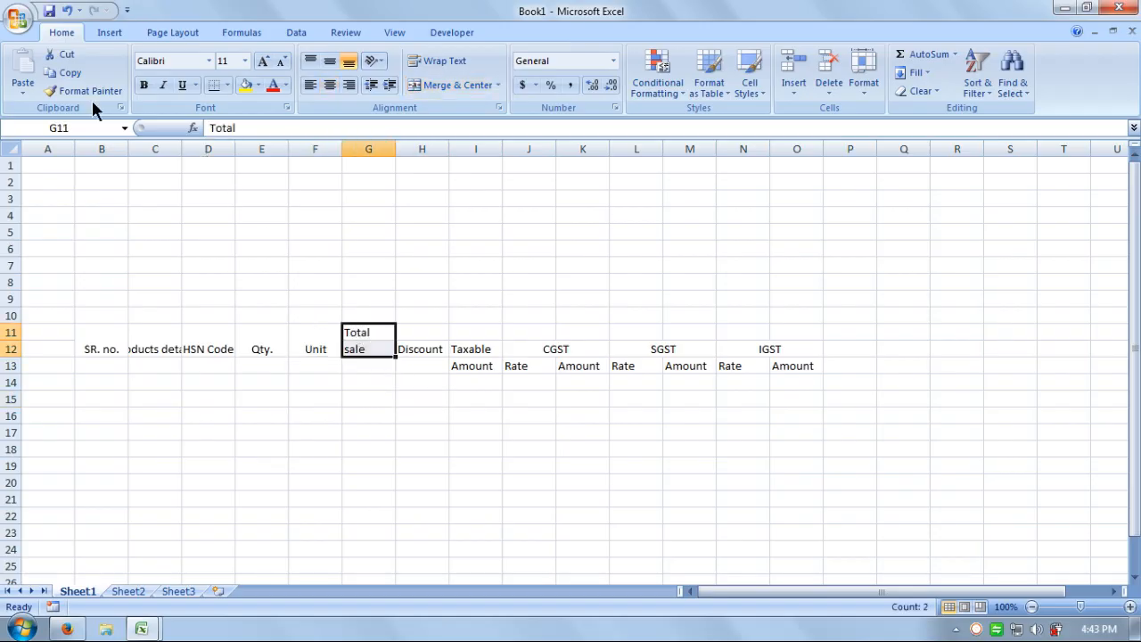
click(64, 54)
click(381, 346)
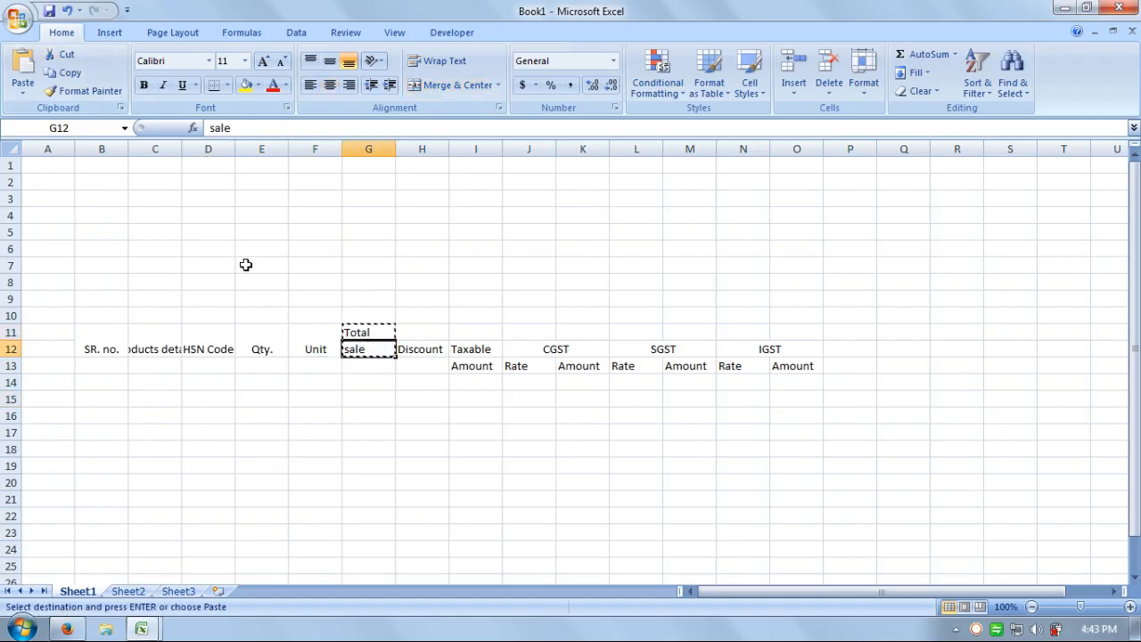
click(23, 71)
Merge and centre Discount over H12:H13, then select the header block B11:O13.
click(358, 406)
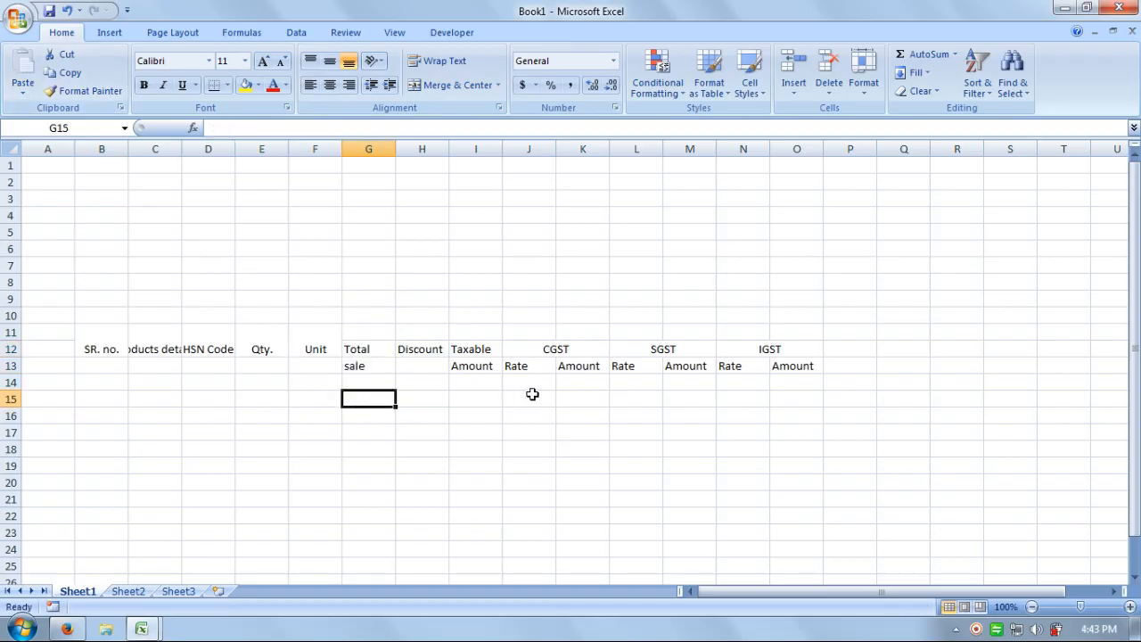
drag(417, 354, 416, 364)
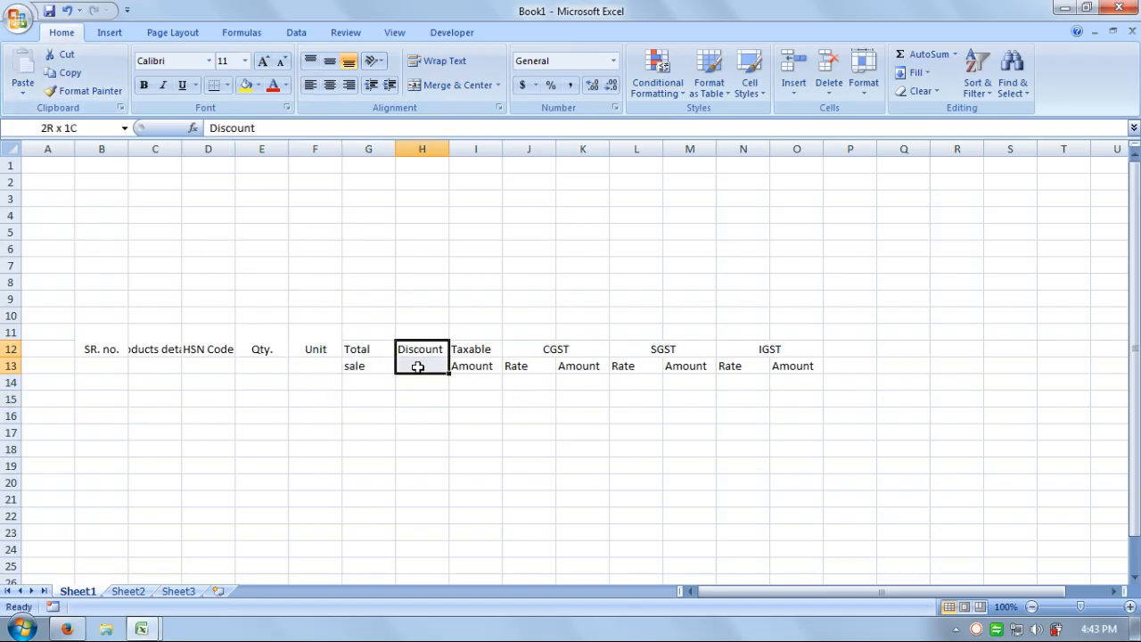
click(443, 86)
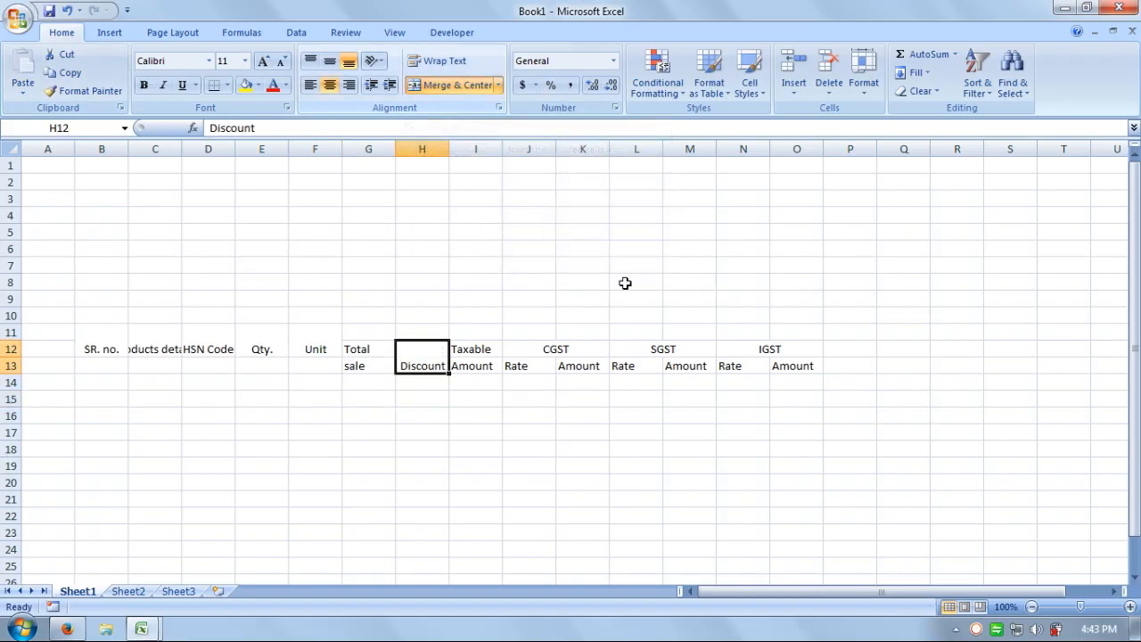
click(604, 434)
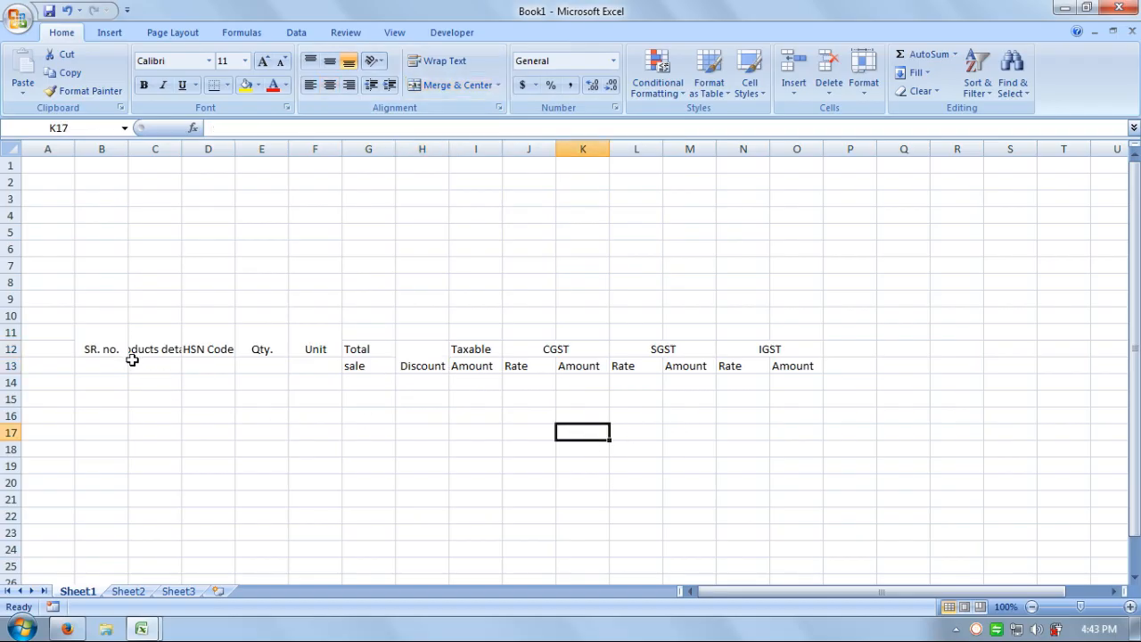
drag(89, 349, 722, 368)
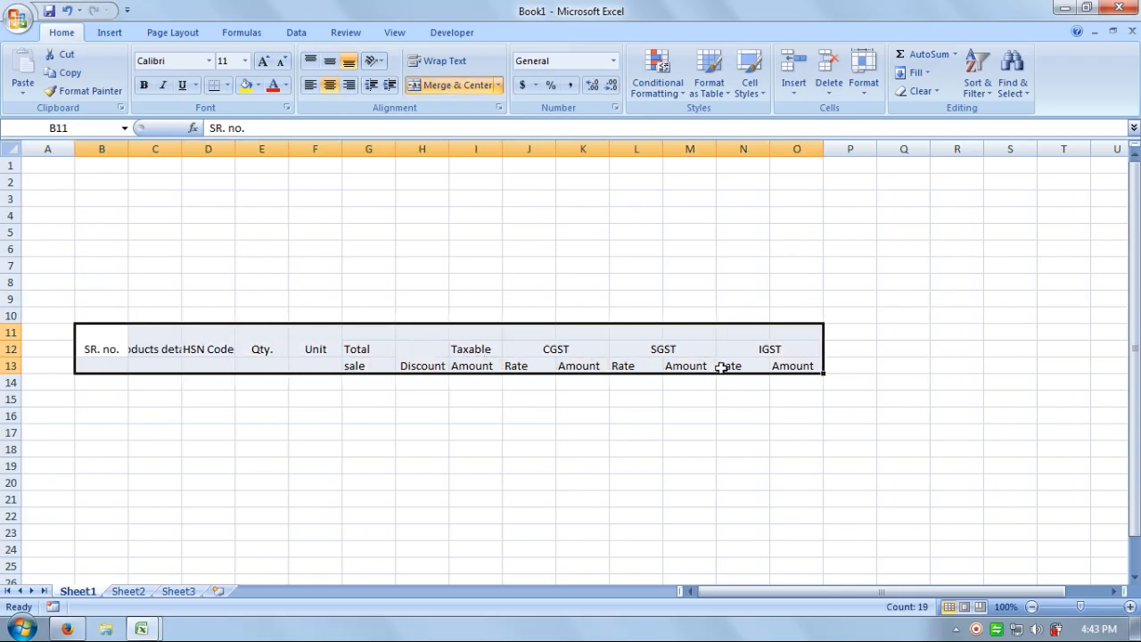
Fill the header block B11:O13 with a light aqua shade.
click(257, 84)
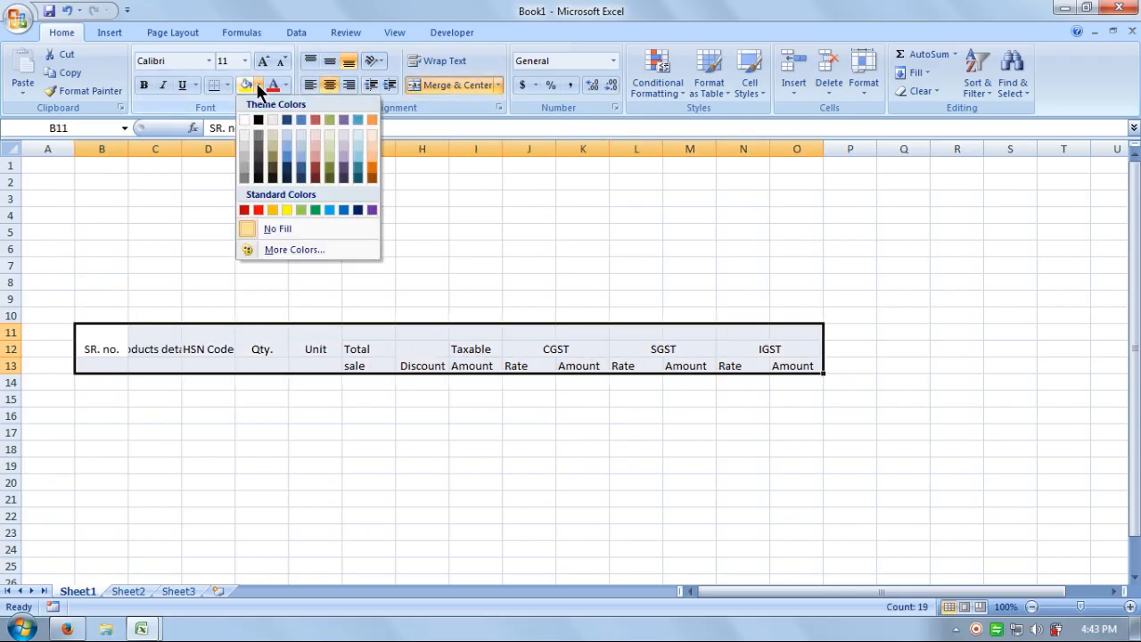
click(360, 161)
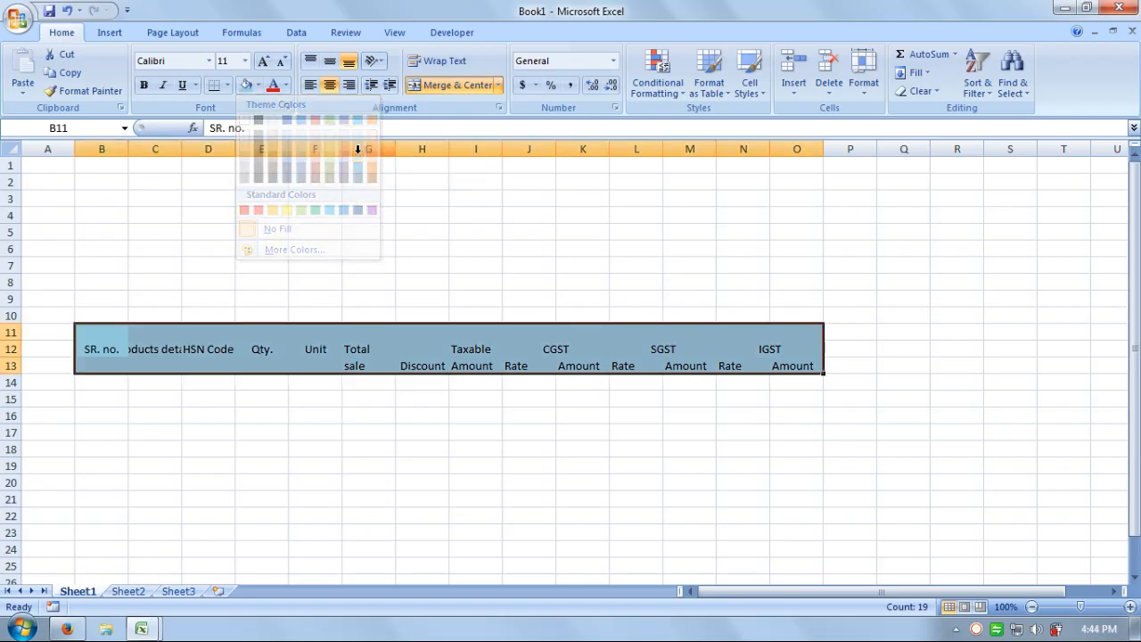
click(257, 86)
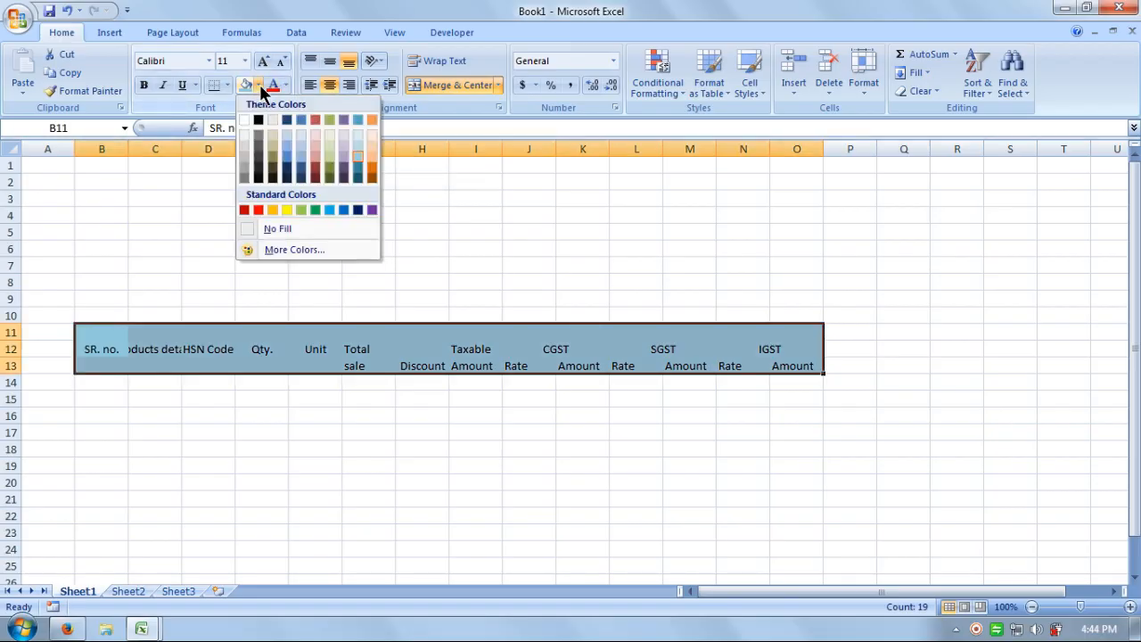
click(355, 146)
click(520, 268)
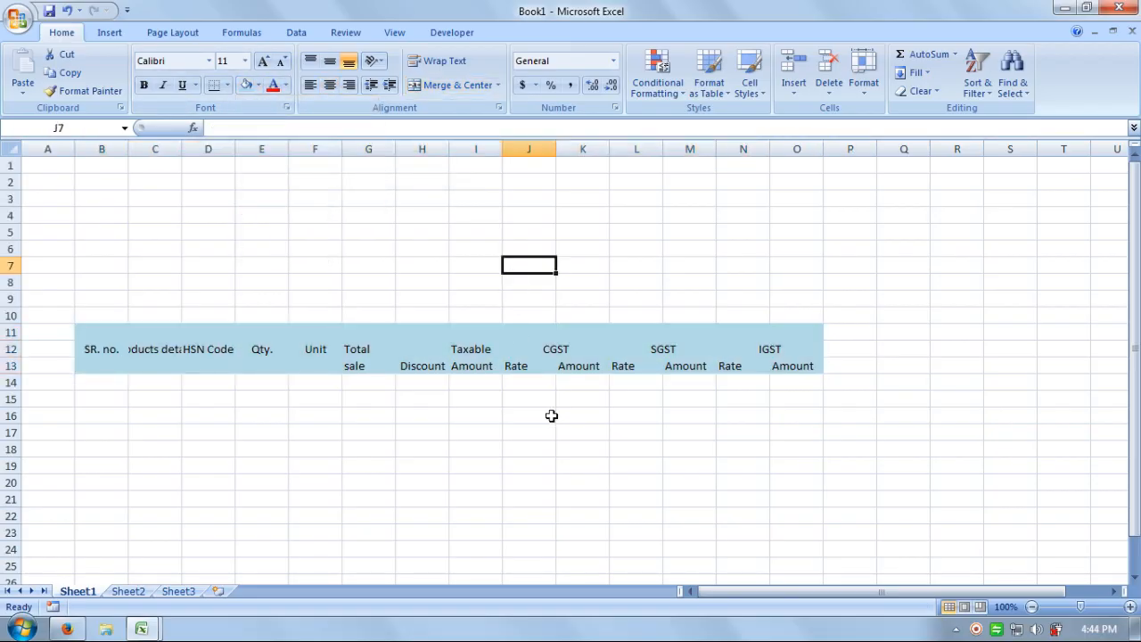
click(570, 432)
Merge CGST over J12:K12, then undo back past the aqua fill.
drag(535, 349, 583, 348)
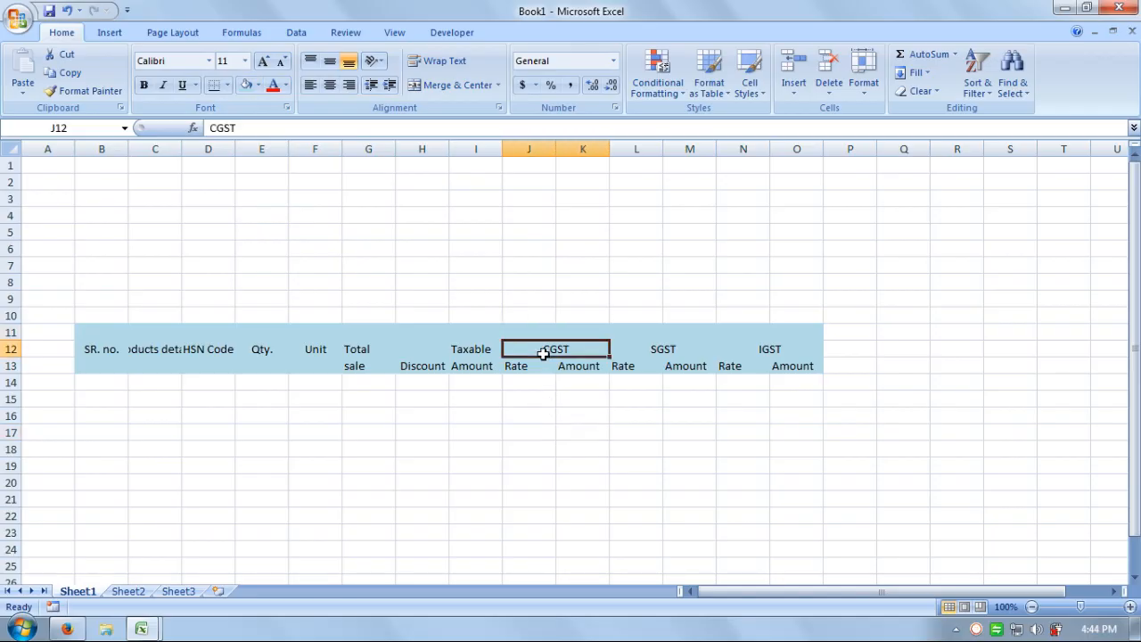
click(457, 85)
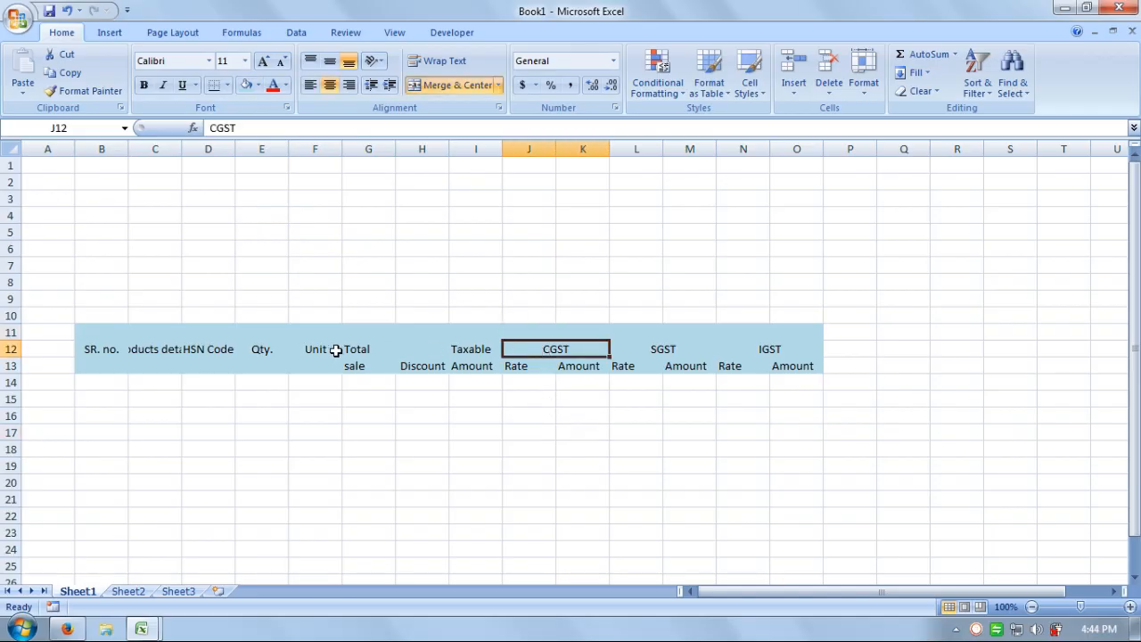
click(67, 11)
click(68, 10)
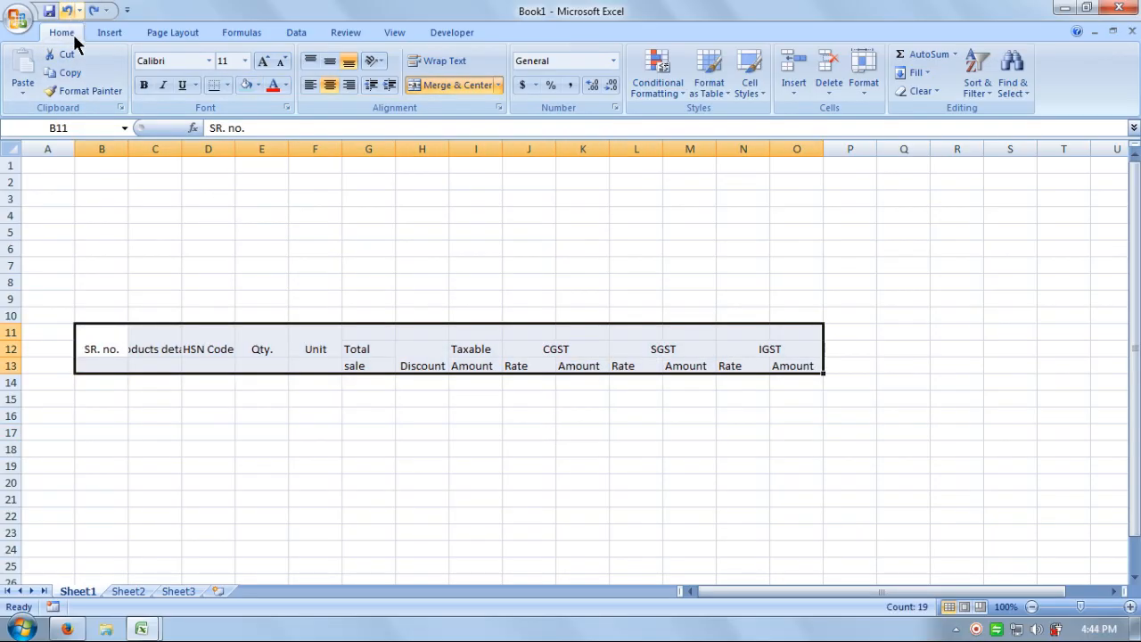
Unmerge the SR. no. and Products details header cells.
drag(86, 343, 476, 365)
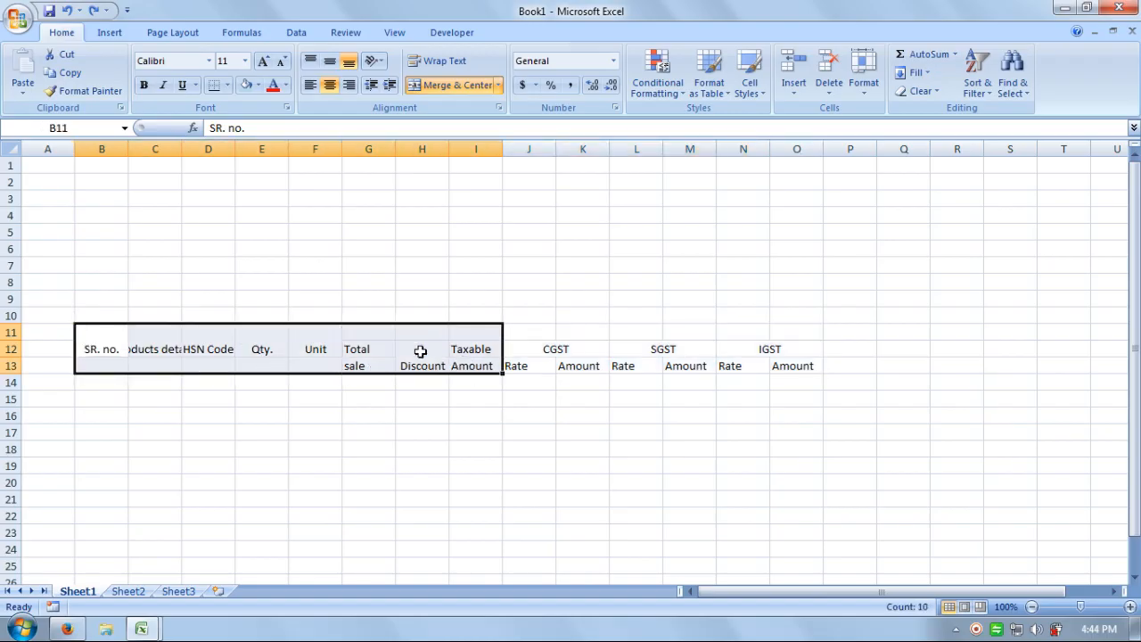
click(795, 350)
drag(795, 350, 120, 366)
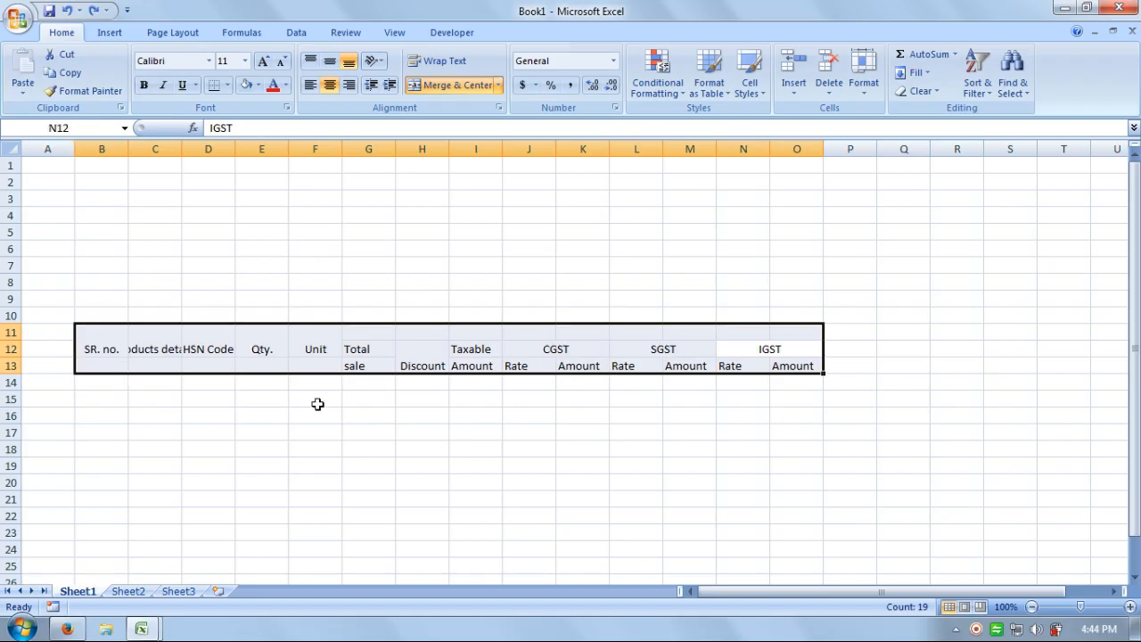
click(368, 382)
click(148, 331)
click(111, 334)
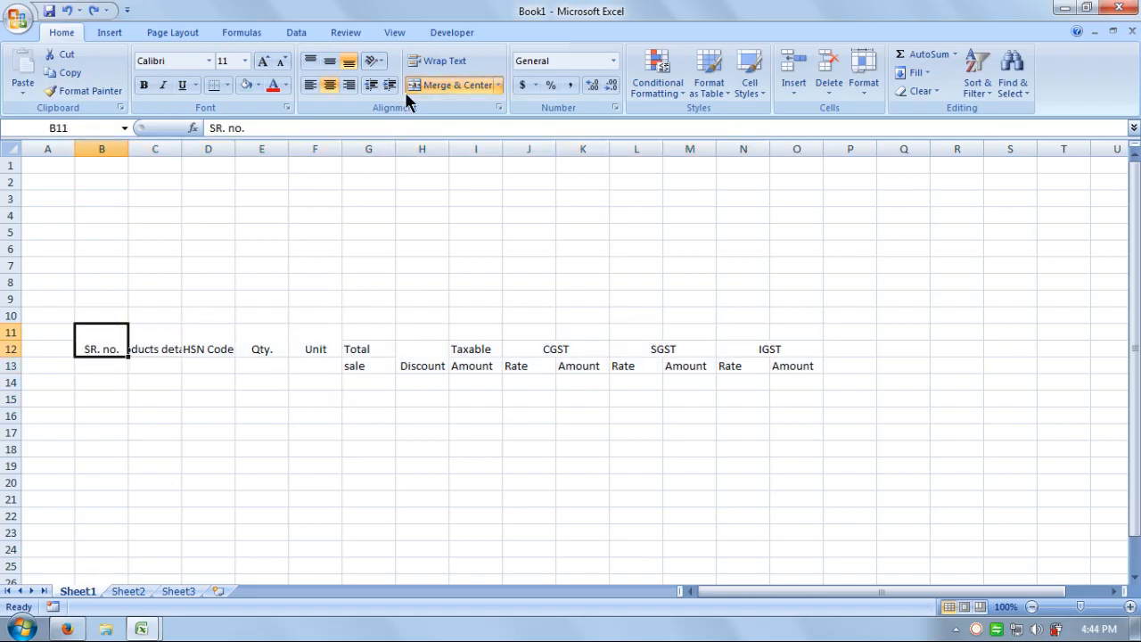
click(452, 81)
click(146, 338)
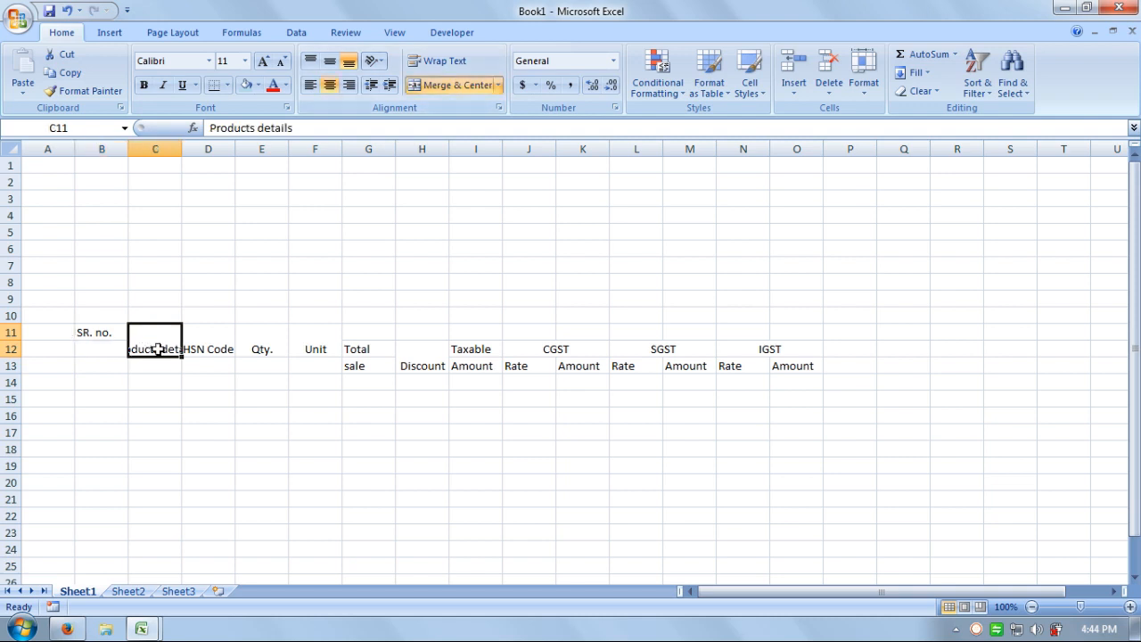
click(435, 83)
Unmerge the HSN Code, Qty. and Unit header cells.
click(213, 331)
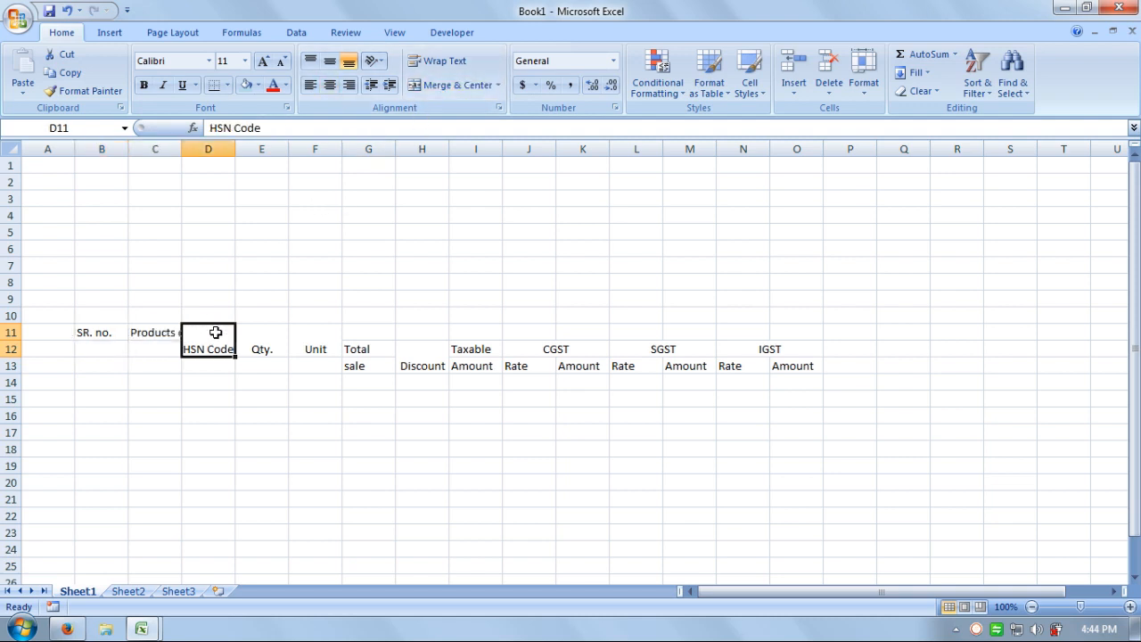
click(443, 93)
click(280, 336)
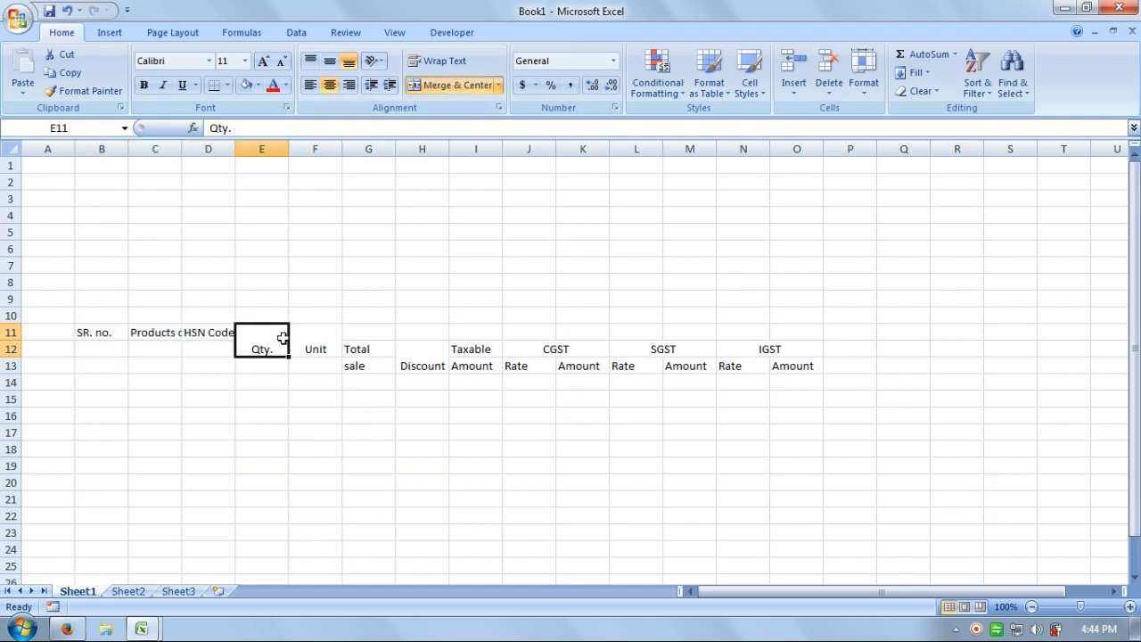
click(468, 88)
click(326, 339)
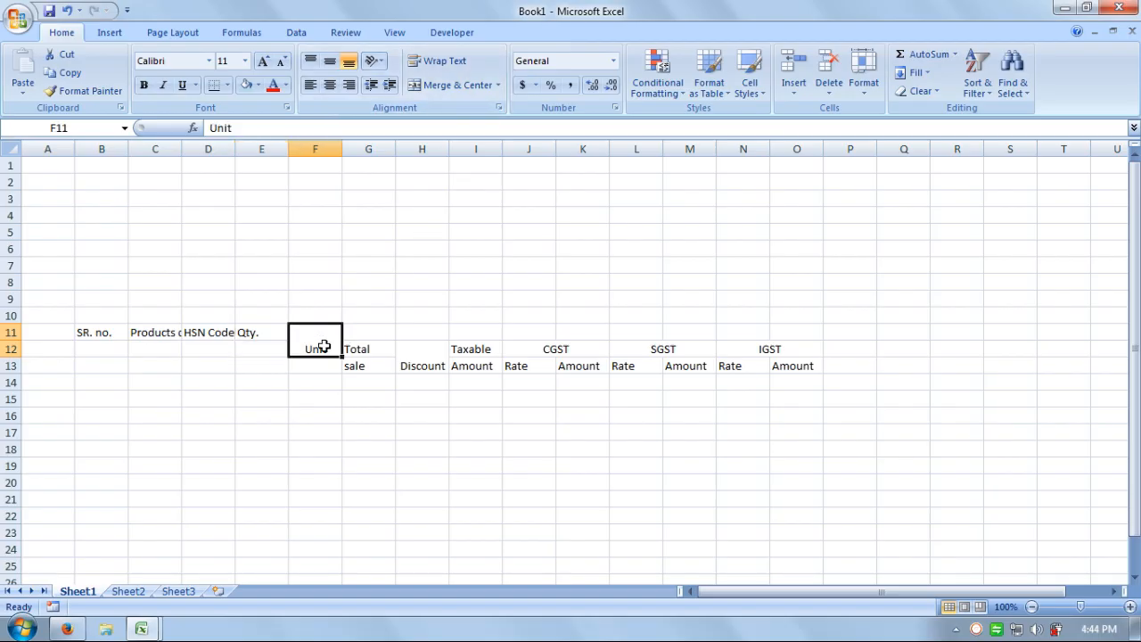
click(458, 82)
click(422, 473)
Cut the Total sale through IGST headers in G12:O13 for moving to G11.
drag(309, 331, 84, 332)
click(370, 348)
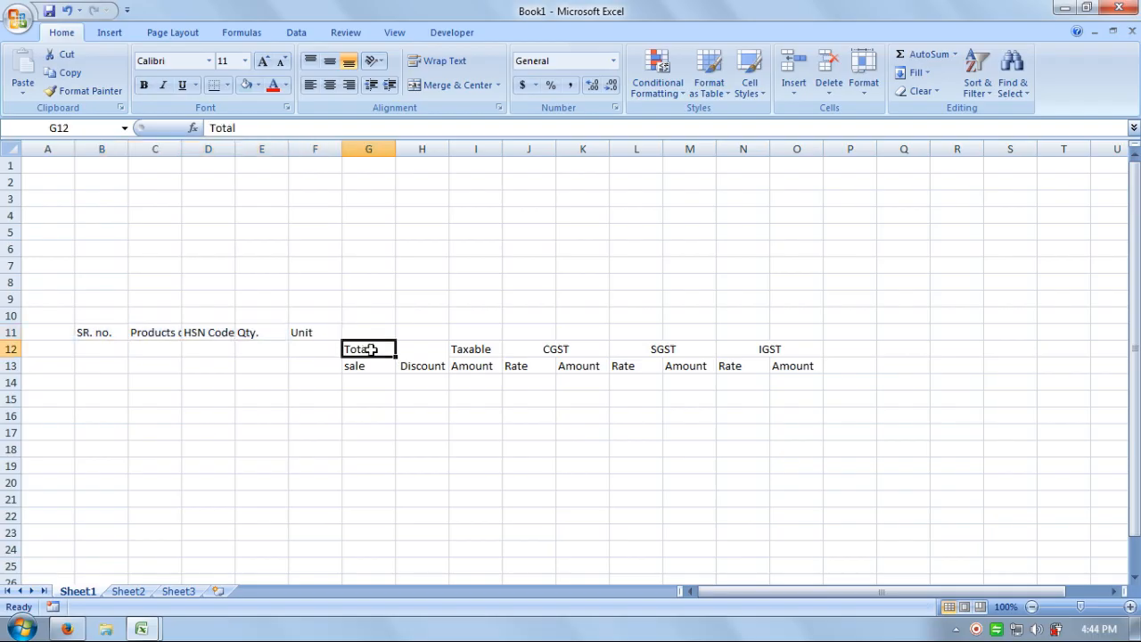
drag(370, 348, 785, 365)
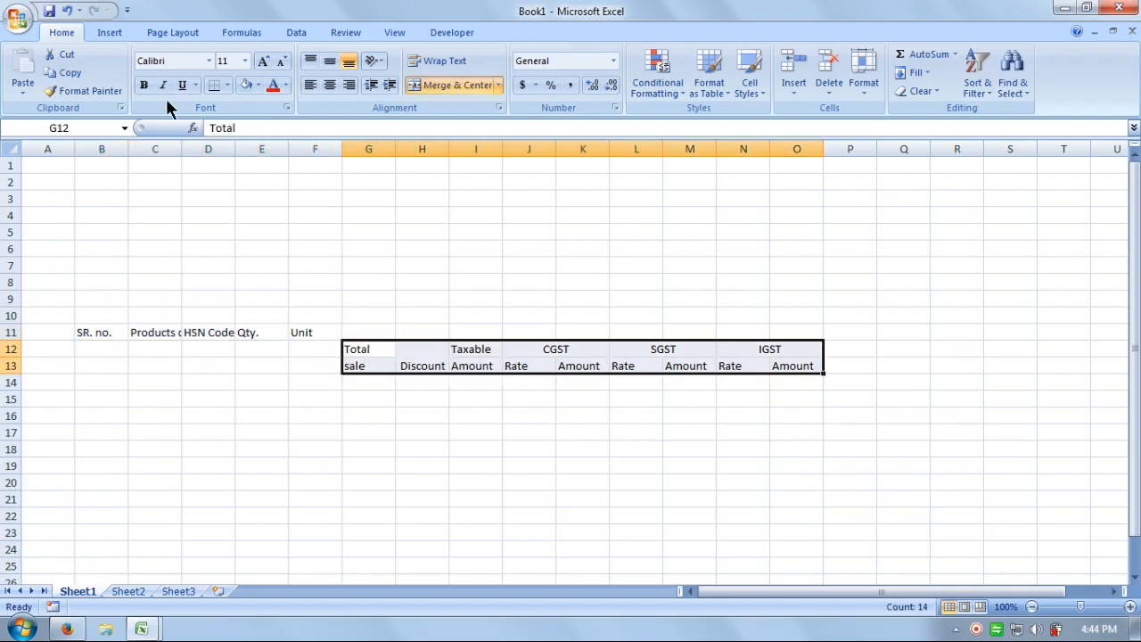
click(66, 56)
click(369, 331)
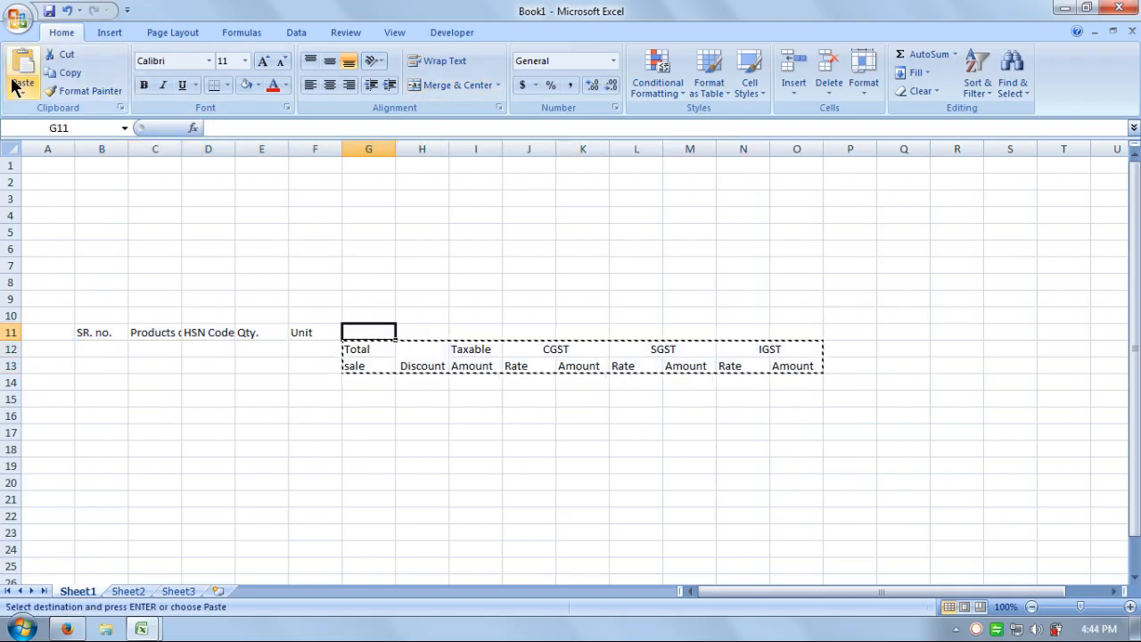
Paste the headers at G11 and merge CGST, SGST and IGST over their column pairs.
click(21, 60)
click(535, 357)
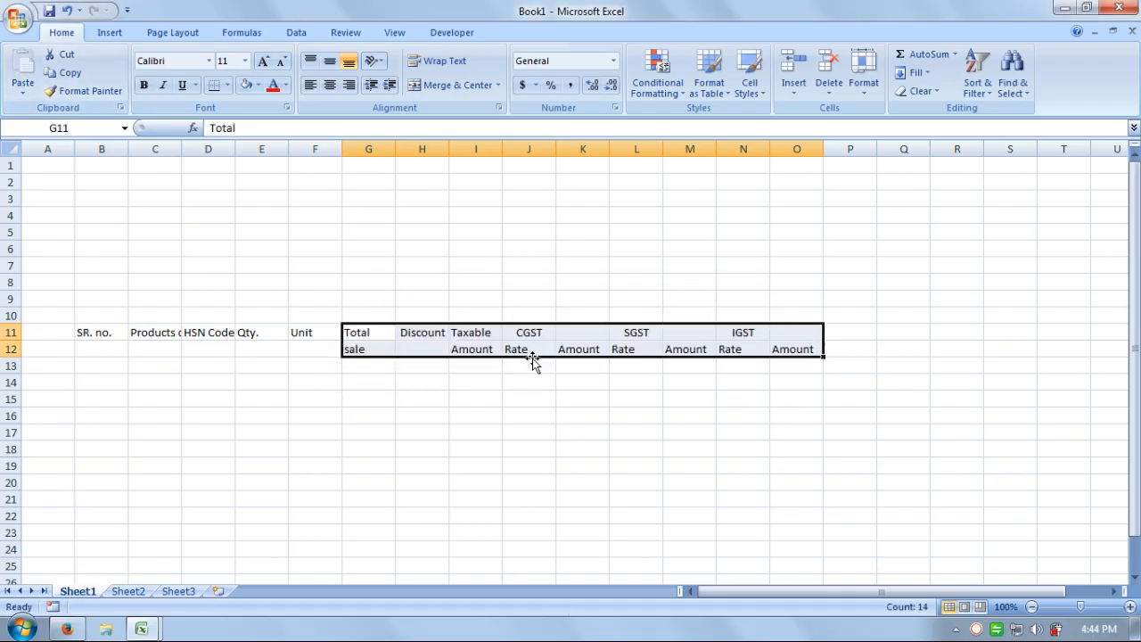
click(514, 398)
drag(554, 331, 677, 331)
click(454, 85)
click(454, 85)
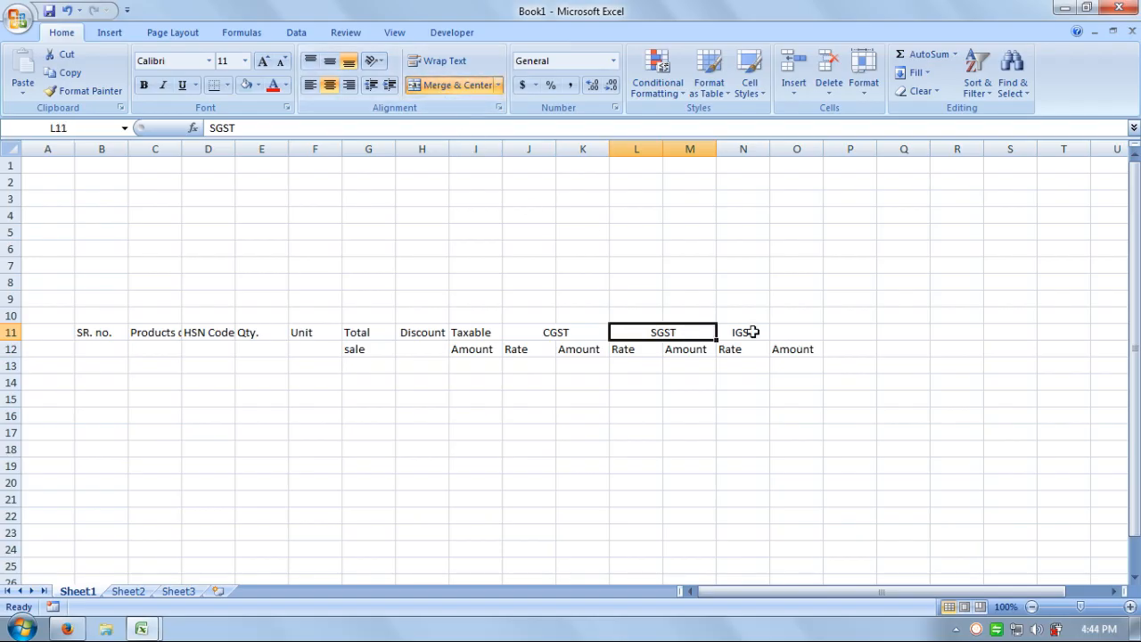
drag(747, 332, 788, 332)
click(450, 86)
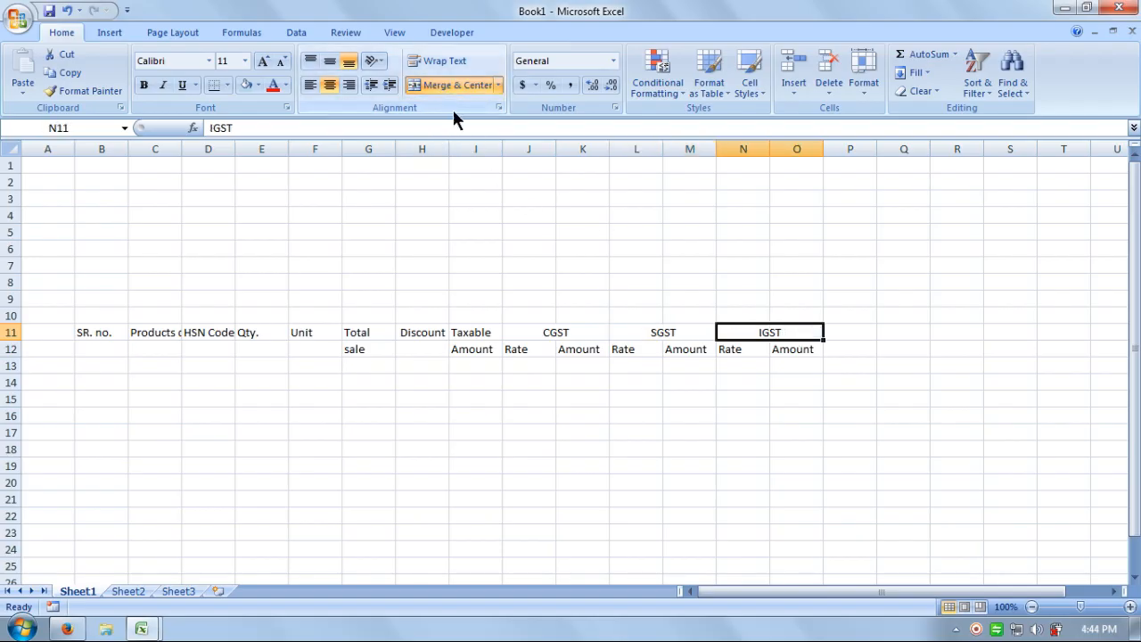
click(670, 402)
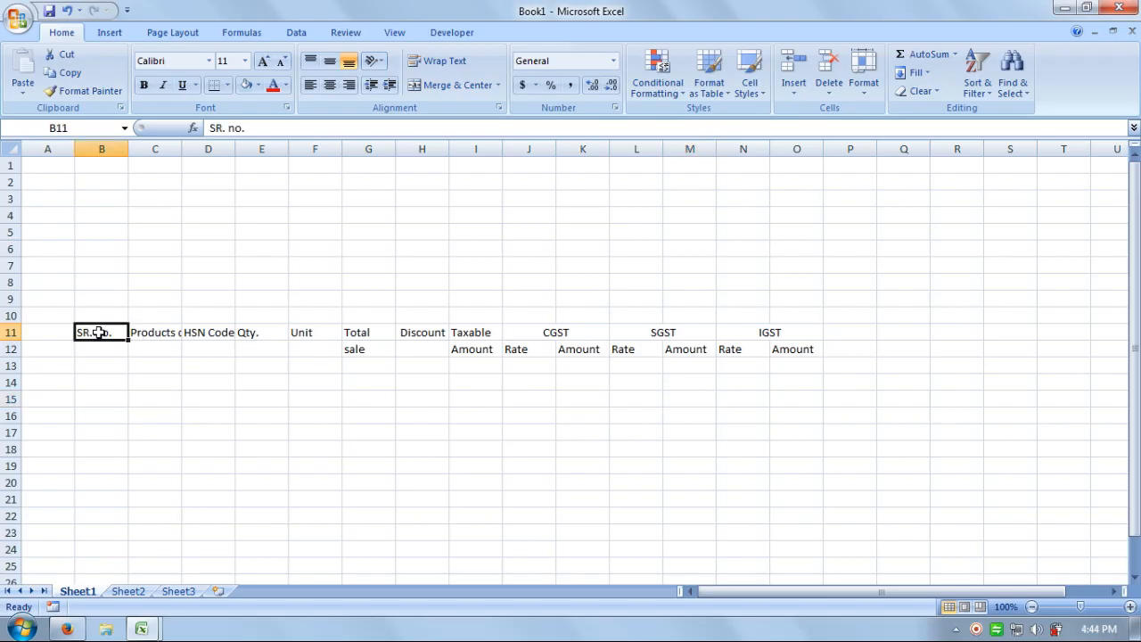
Merge SR. no., Products details, HSN Code, Qty., Unit and Discount across rows 11–12.
drag(97, 332, 328, 341)
click(445, 85)
click(456, 82)
click(446, 86)
click(471, 83)
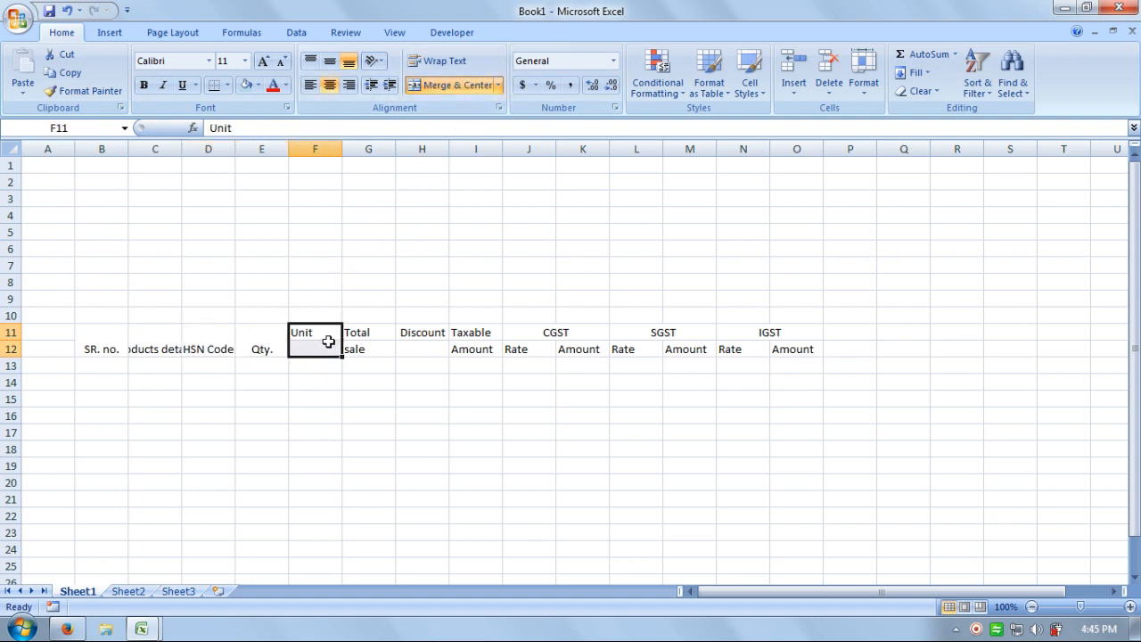
click(459, 87)
click(413, 337)
drag(414, 344, 415, 349)
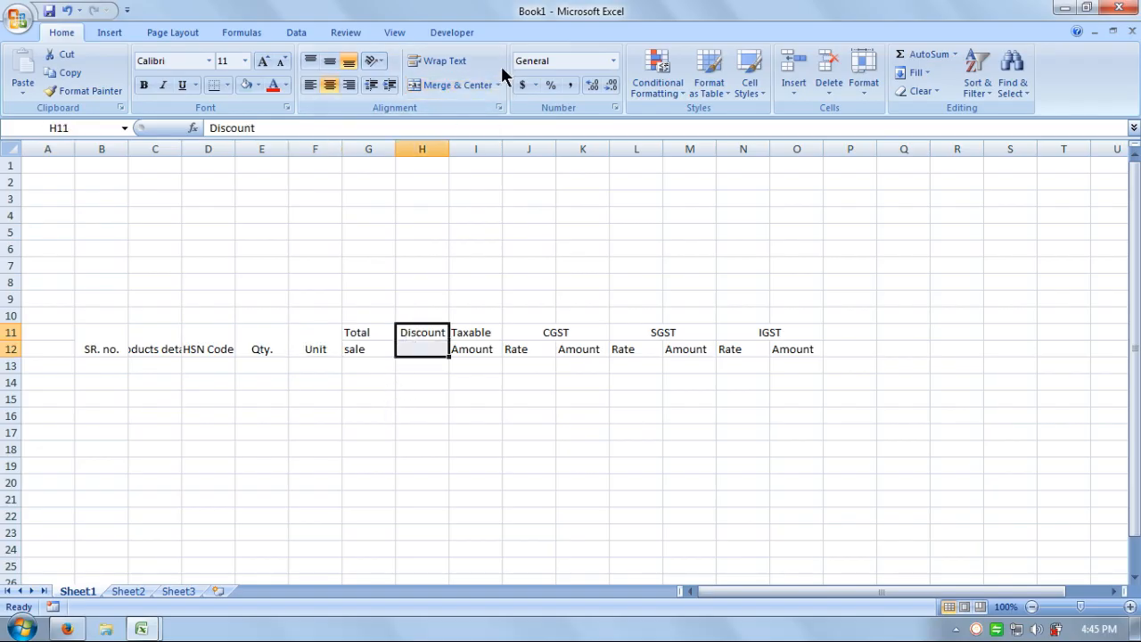
click(464, 87)
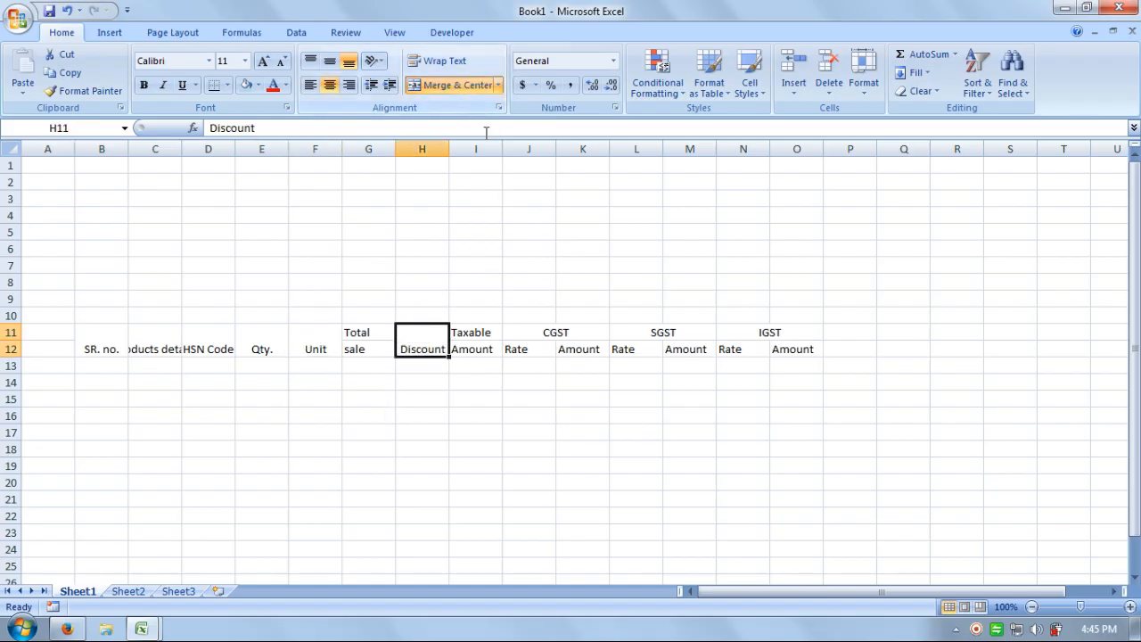
click(524, 365)
drag(782, 334, 143, 360)
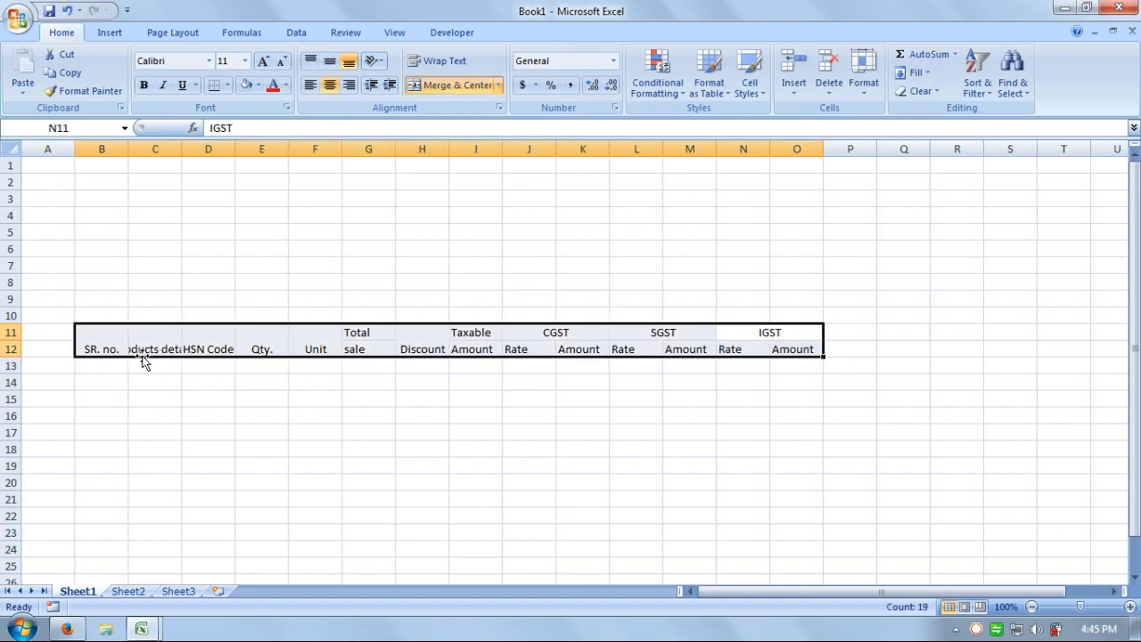
Shade the header rows B11:O12 light blue and reselect the block.
click(257, 85)
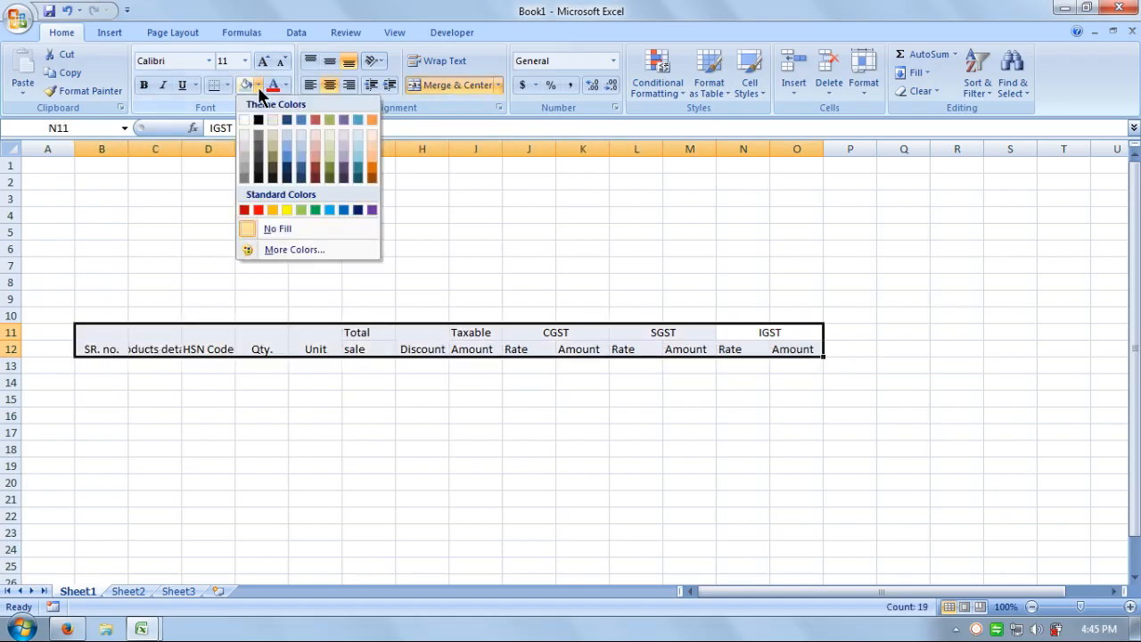
click(355, 147)
click(583, 450)
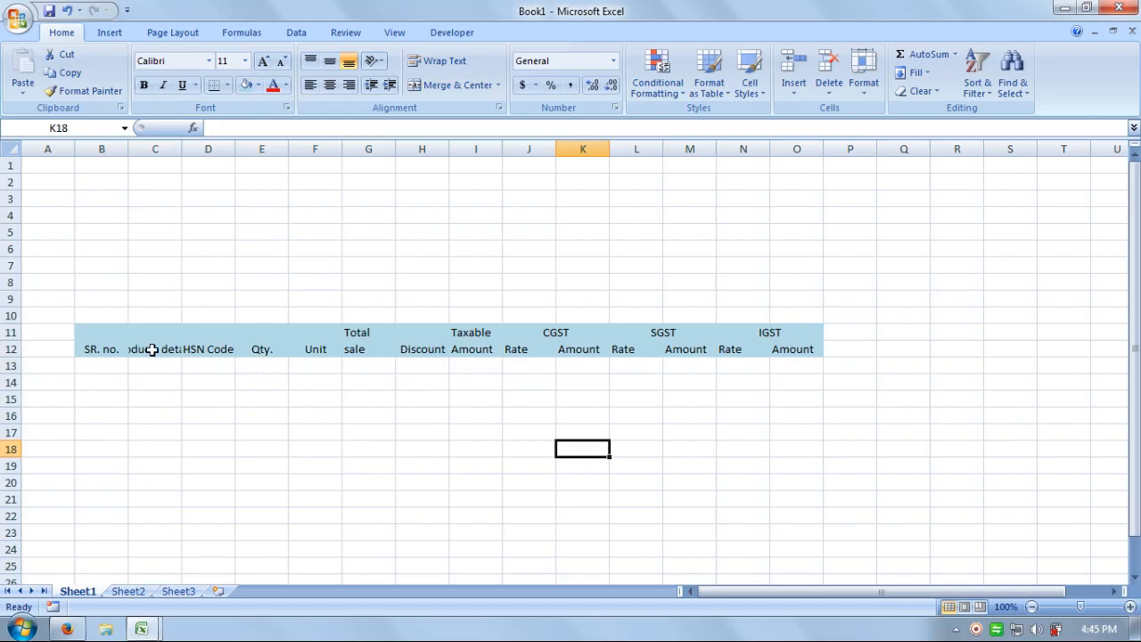
drag(784, 334, 112, 353)
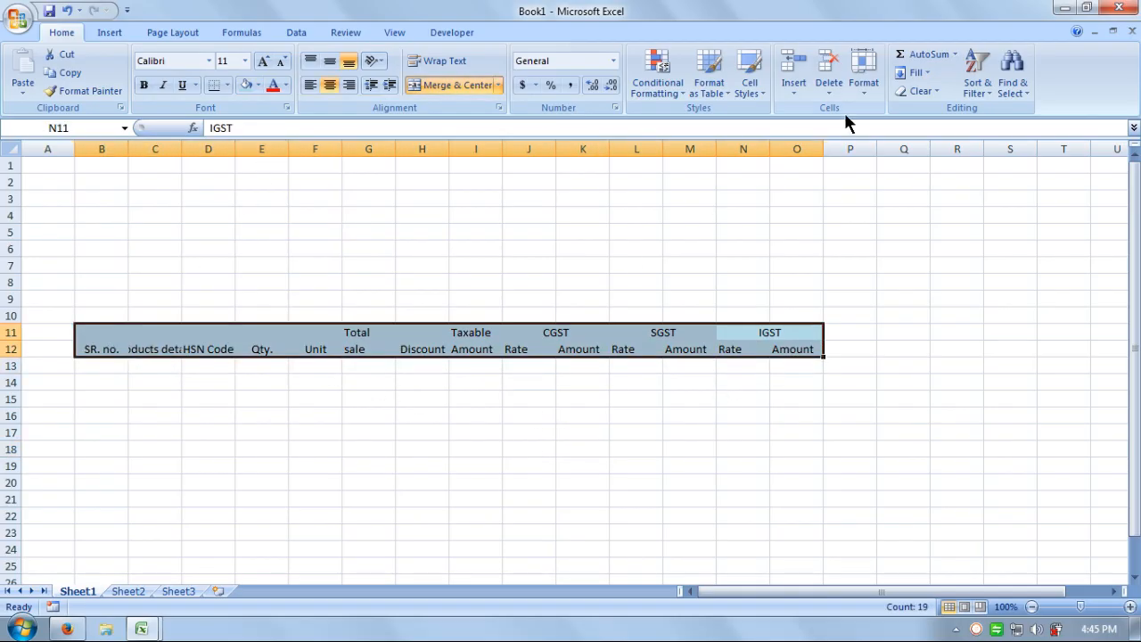
click(862, 90)
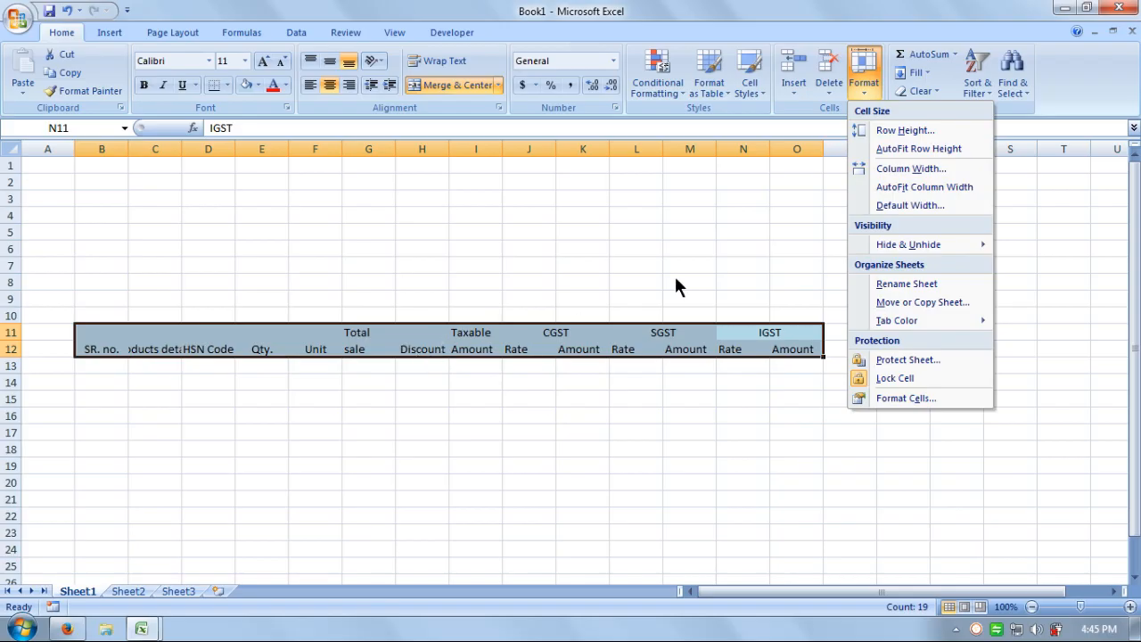
AutoFit columns B–O to their labels and middle-align the header rows B11:O12.
click(897, 190)
click(324, 412)
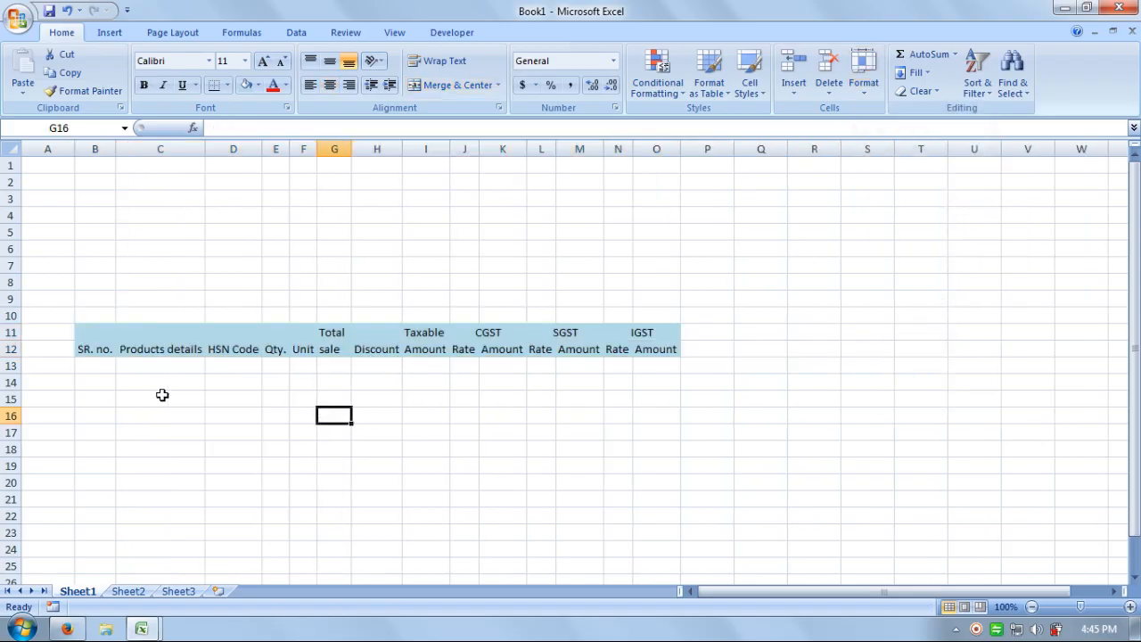
click(605, 410)
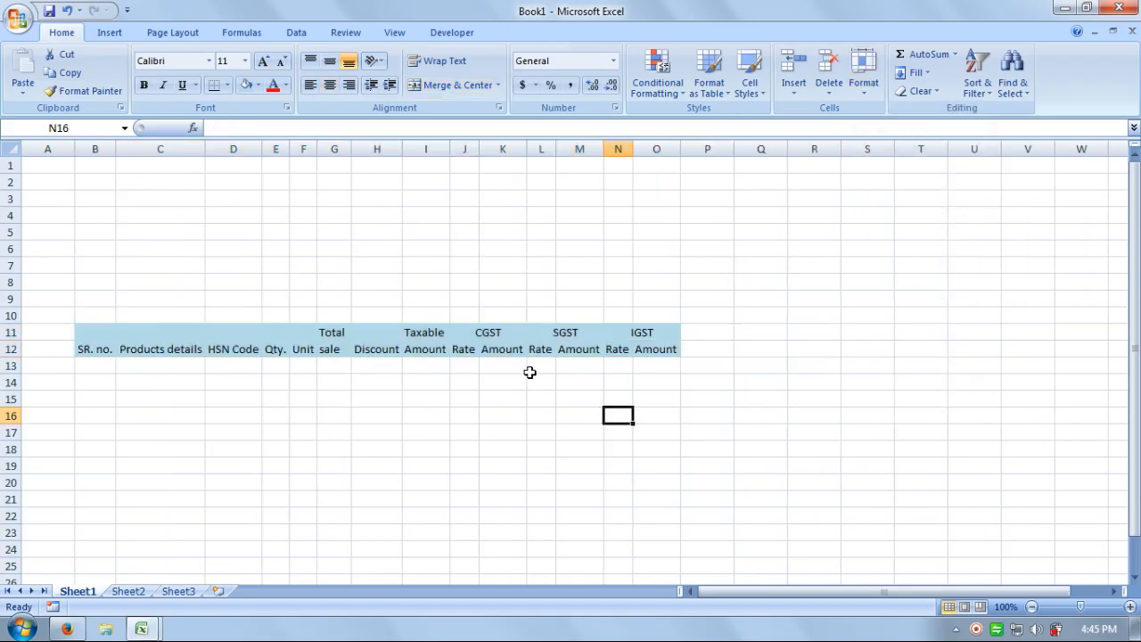
drag(90, 334, 641, 349)
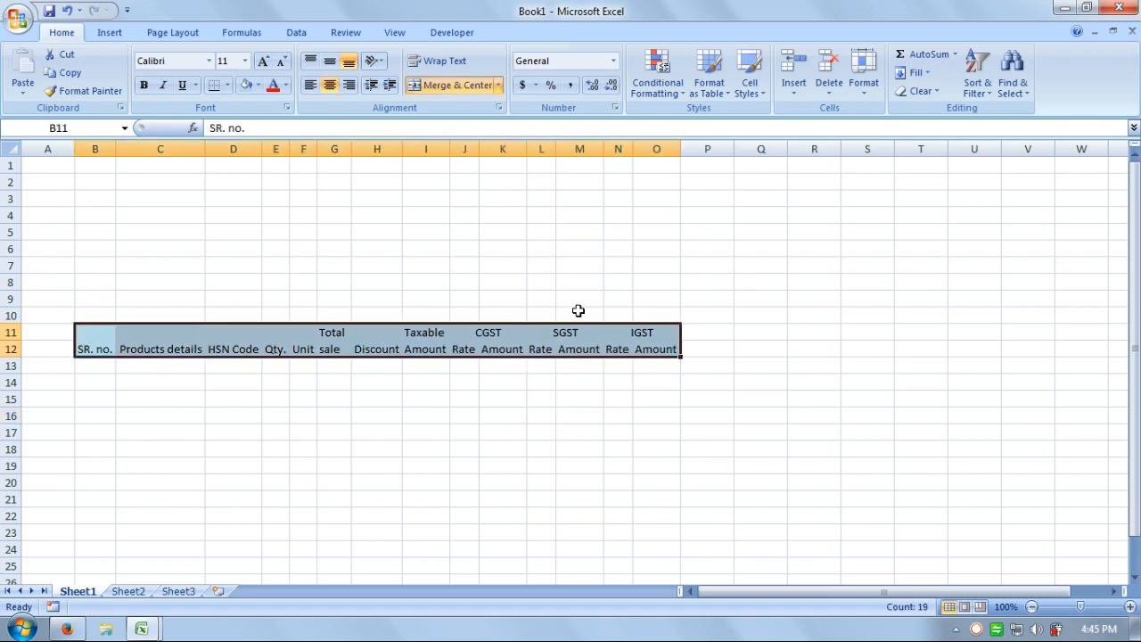
click(329, 65)
click(426, 414)
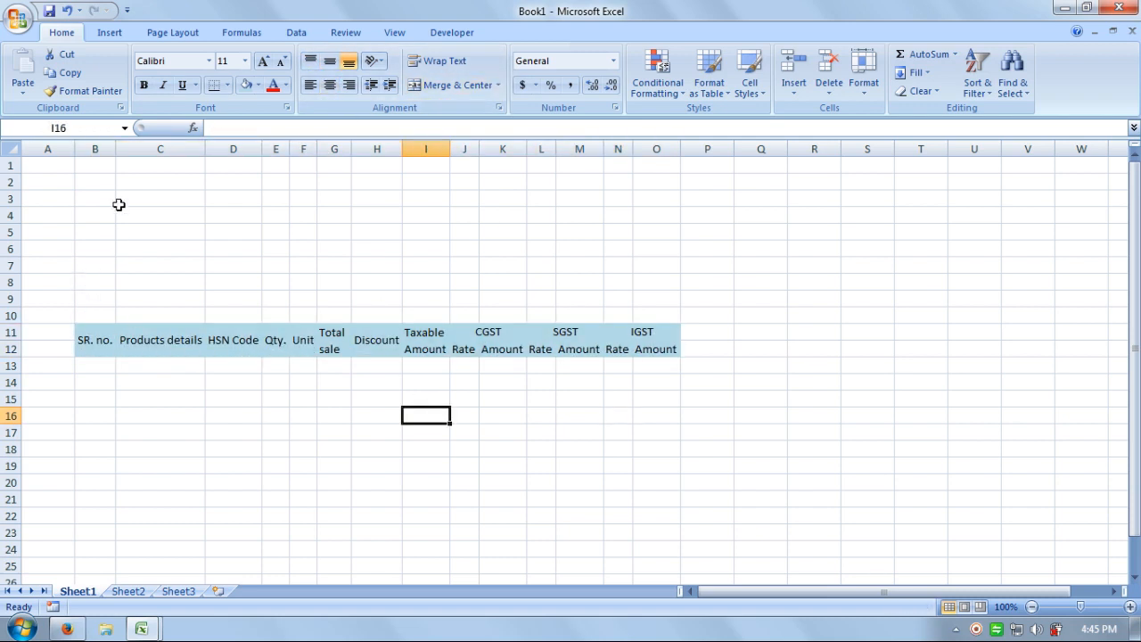
Widen the Products details, Taxable Amount and IGST Amount columns.
drag(209, 146, 453, 148)
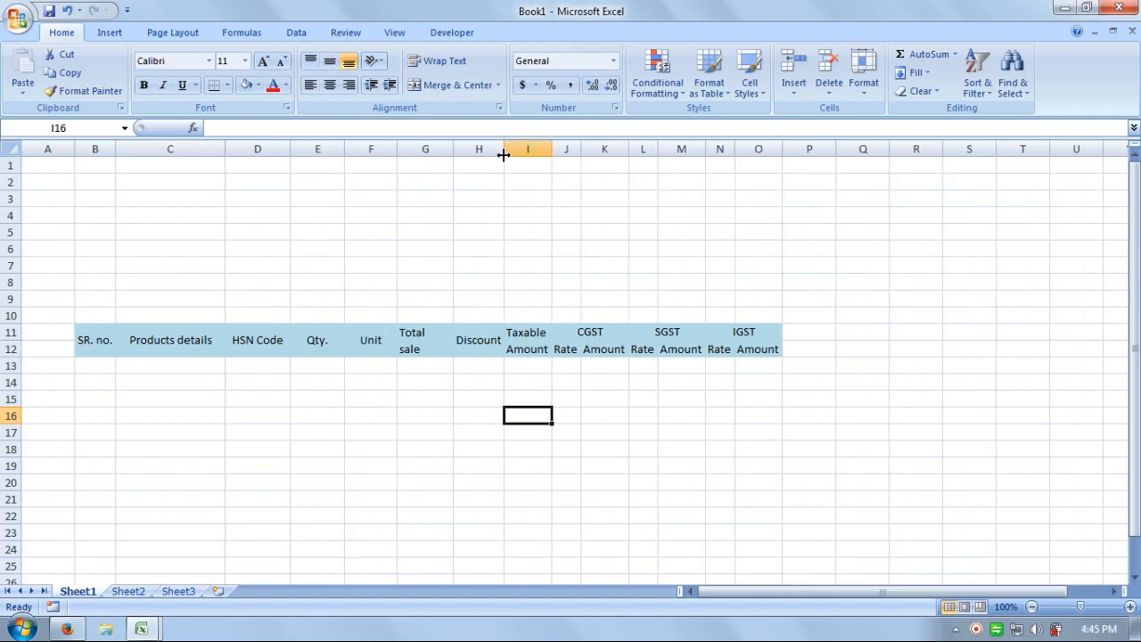
drag(552, 149, 878, 149)
click(776, 450)
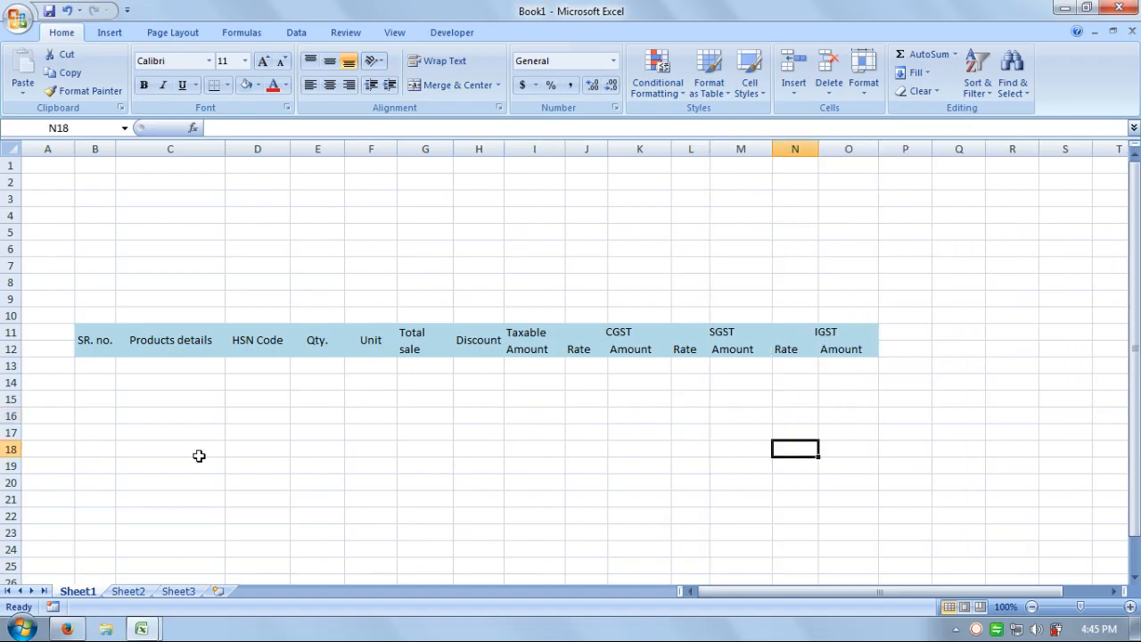
click(143, 447)
click(94, 367)
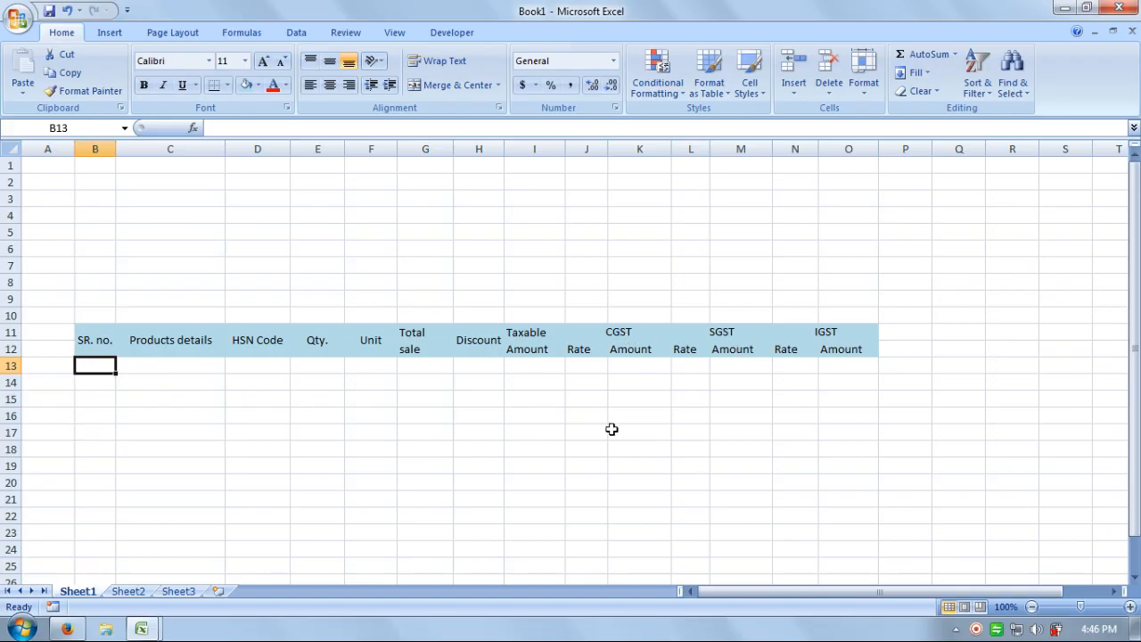
Enter serial numbers 1 to 5 down cells B13:B17.
text(1)
key(Return)
text(2)
key(Return)
text(3)
key(Return)
text(4 5)
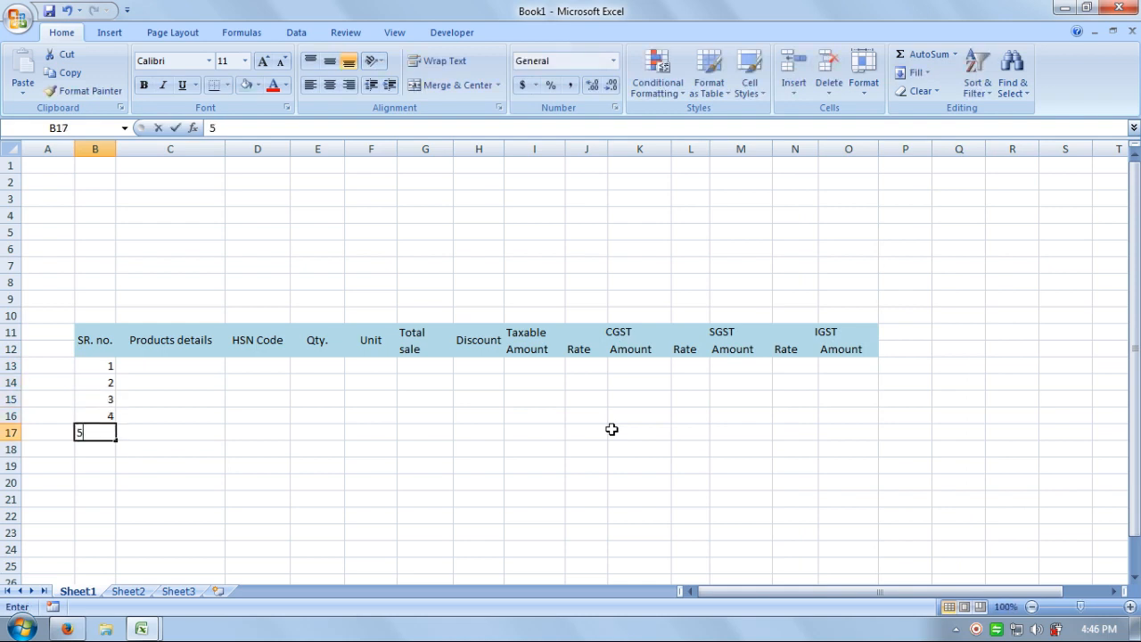
key(Return)
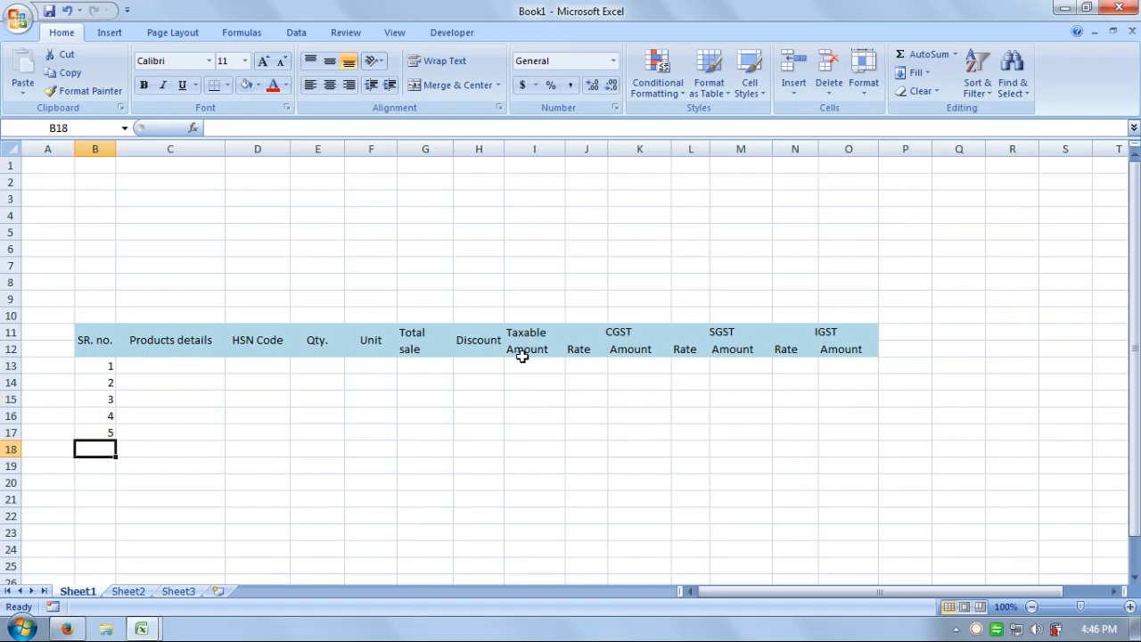
Apply All Borders to the item rows B13:O17.
drag(840, 364, 77, 429)
click(227, 85)
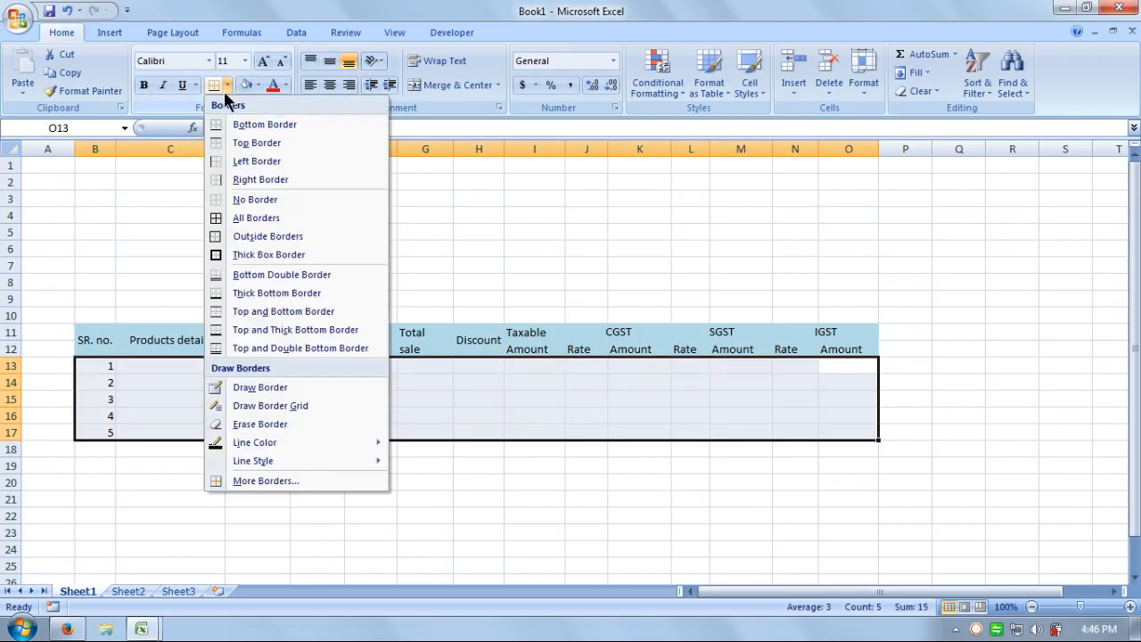
click(240, 219)
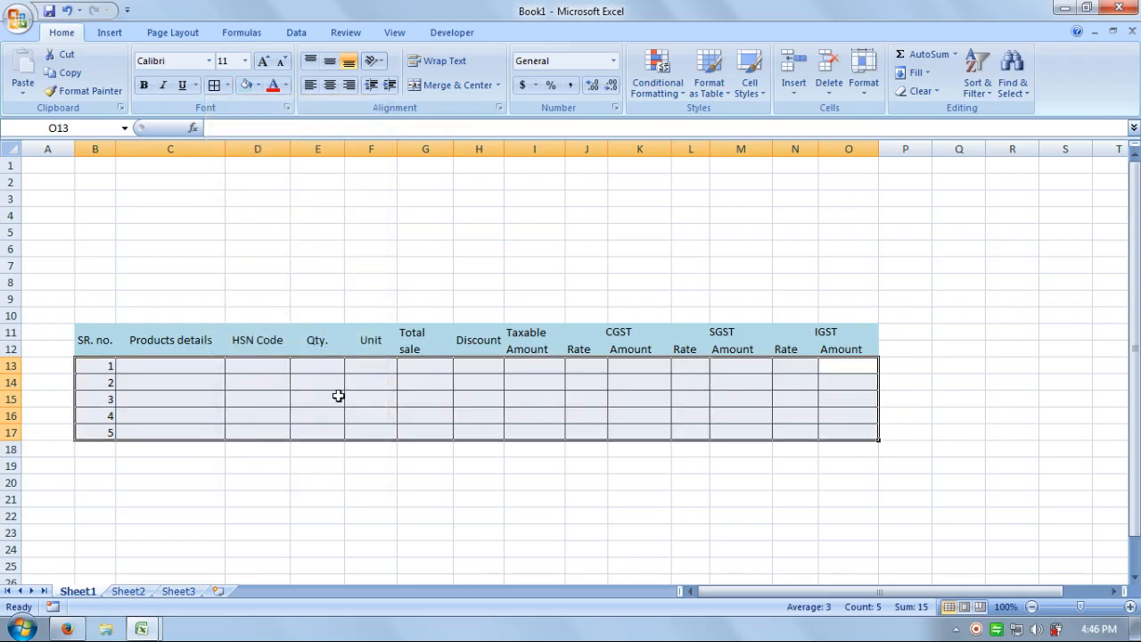
click(352, 402)
click(84, 330)
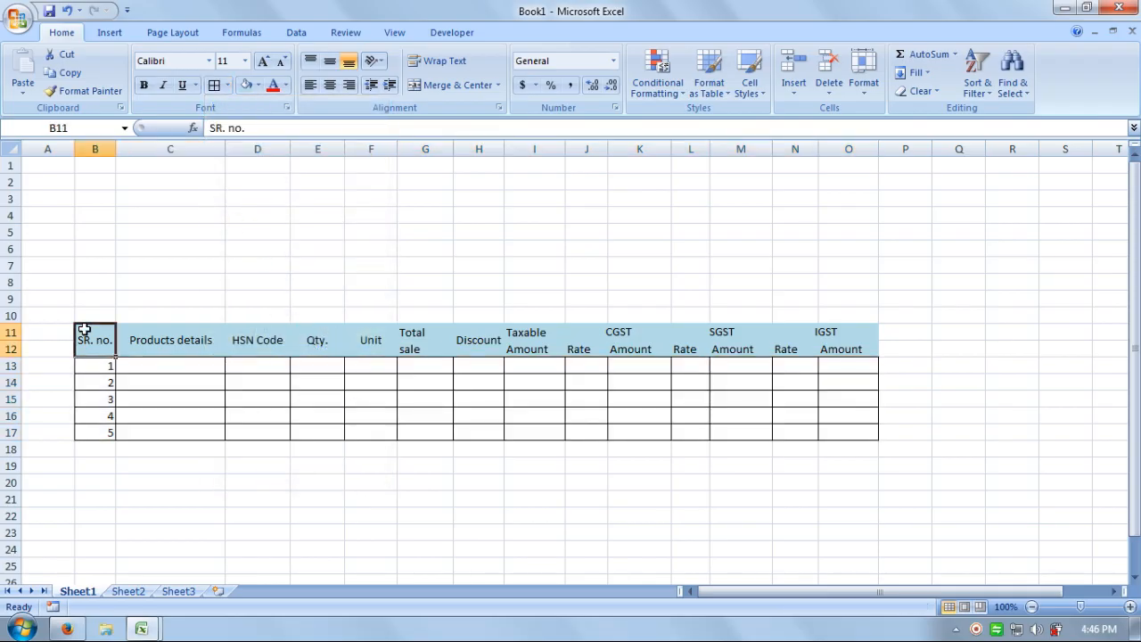
click(227, 84)
Outline the SR. no., Products details, HSN Code, Qty. and Unit headers individually.
click(239, 236)
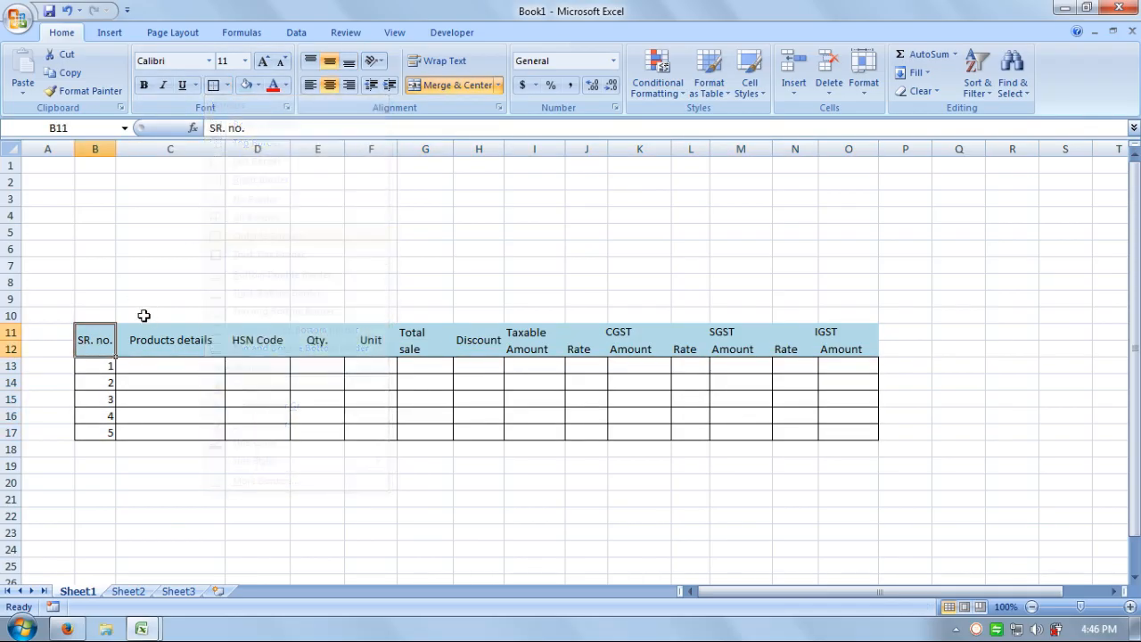
click(158, 335)
click(214, 85)
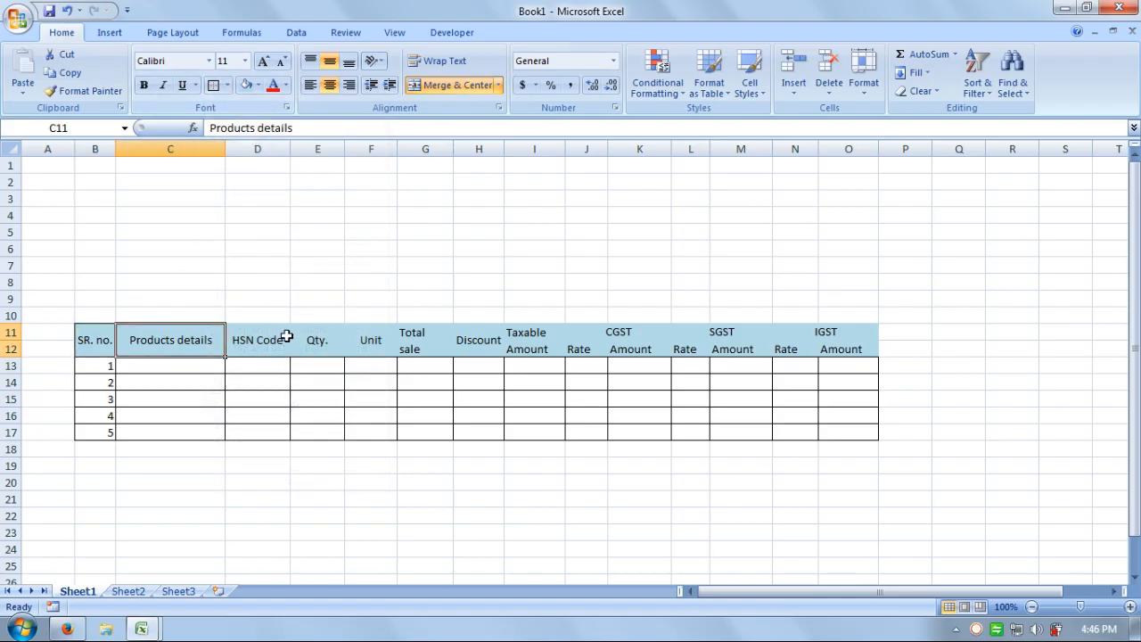
click(280, 339)
click(215, 85)
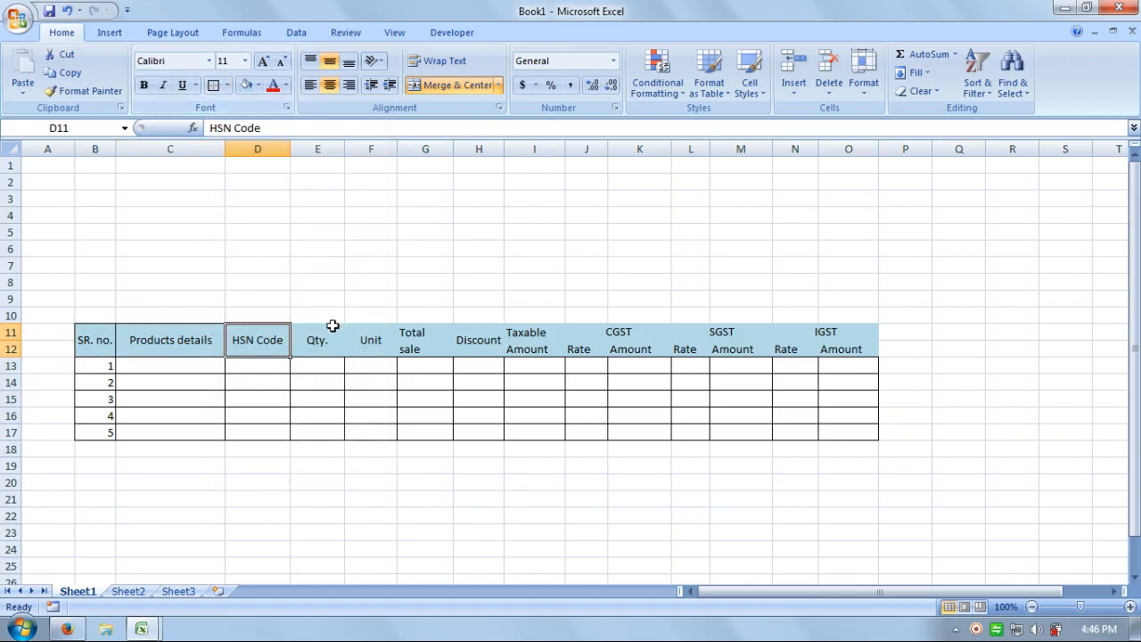
click(330, 328)
click(215, 85)
click(372, 334)
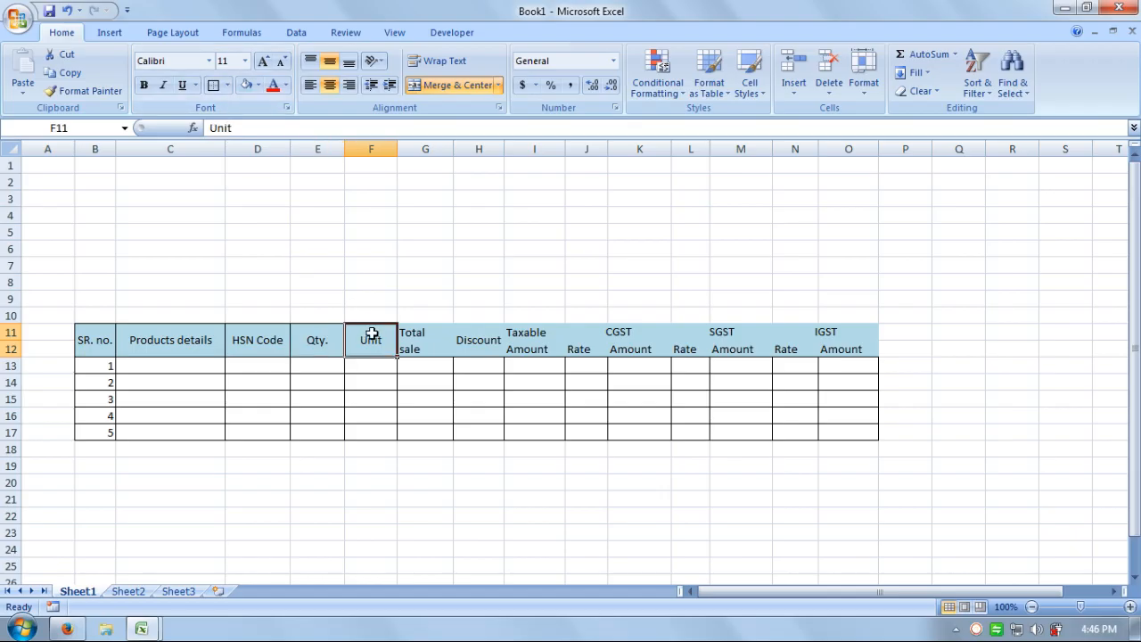
click(215, 86)
Outline the Total sale, Discount and Taxable Amount headers individually.
click(446, 338)
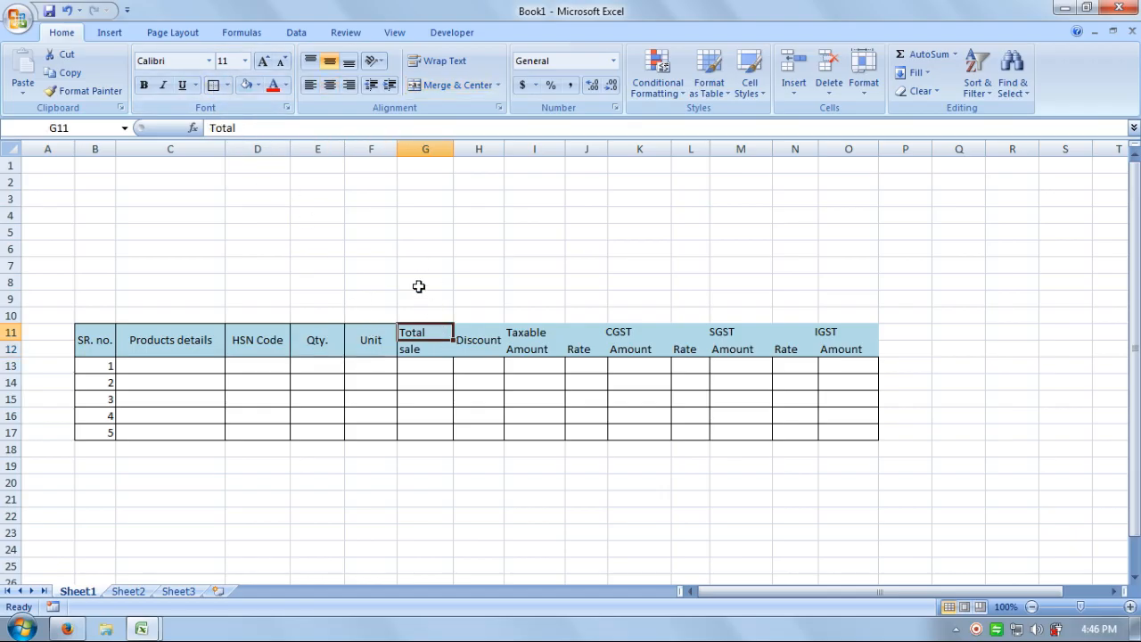
drag(439, 353, 438, 334)
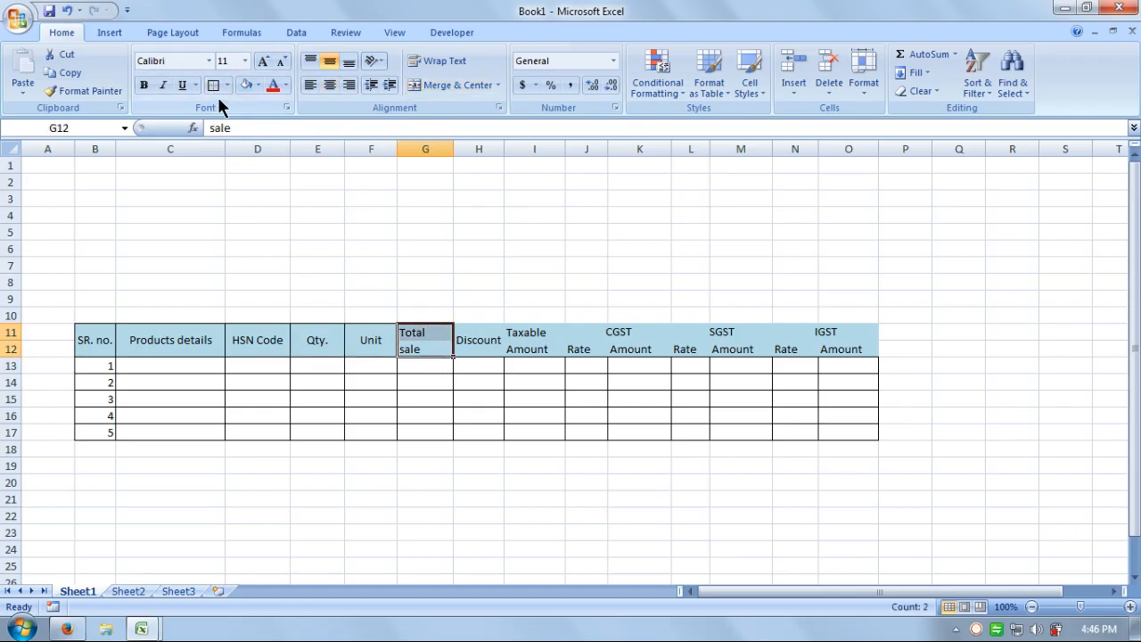
click(489, 337)
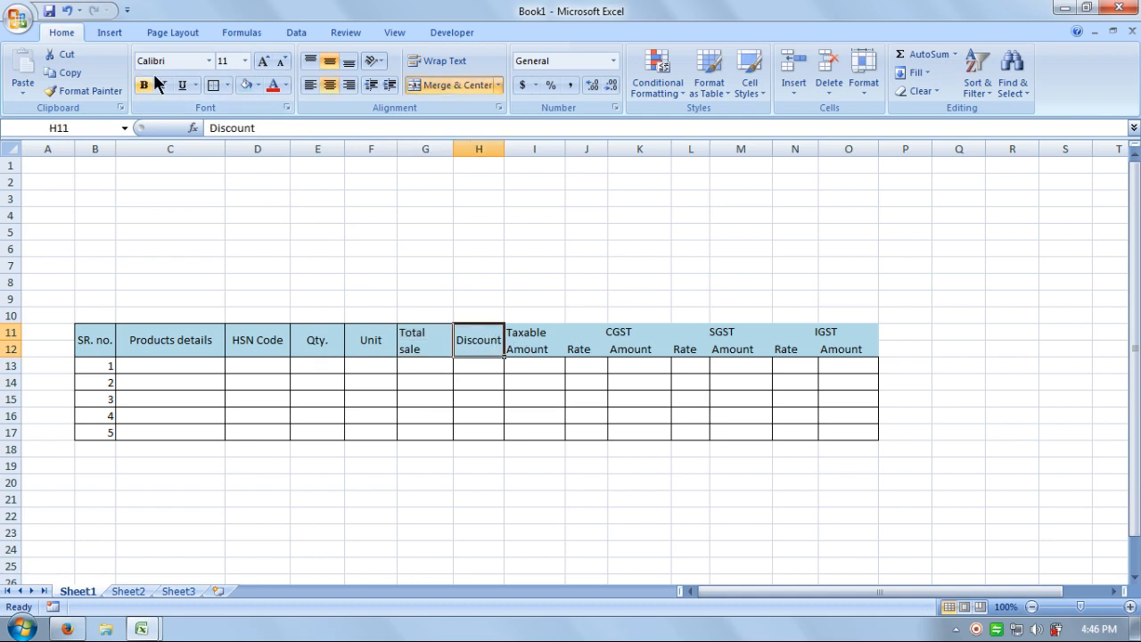
click(214, 85)
drag(540, 330, 815, 333)
click(212, 84)
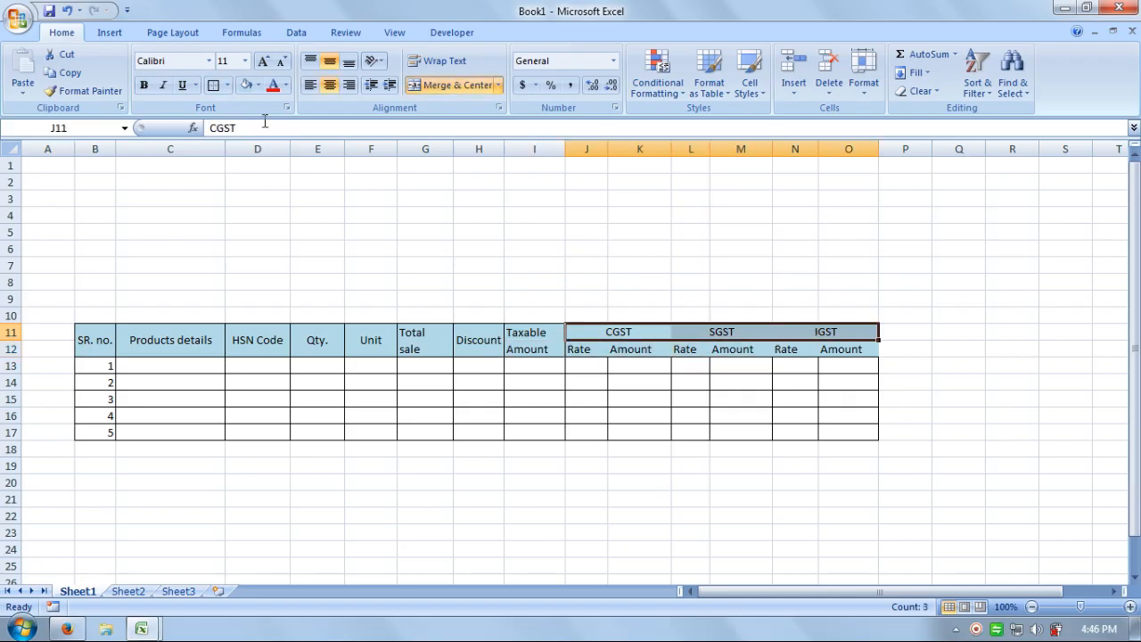
Apply All Borders to the CGST, SGST, IGST headers and their Rate/Amount cells.
click(214, 84)
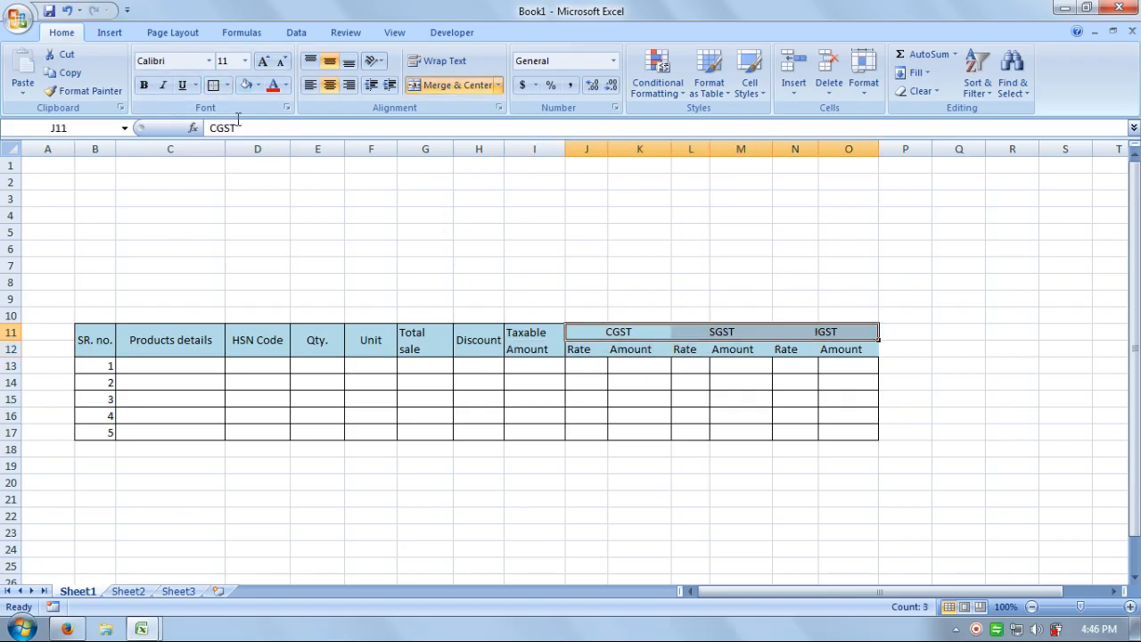
click(228, 86)
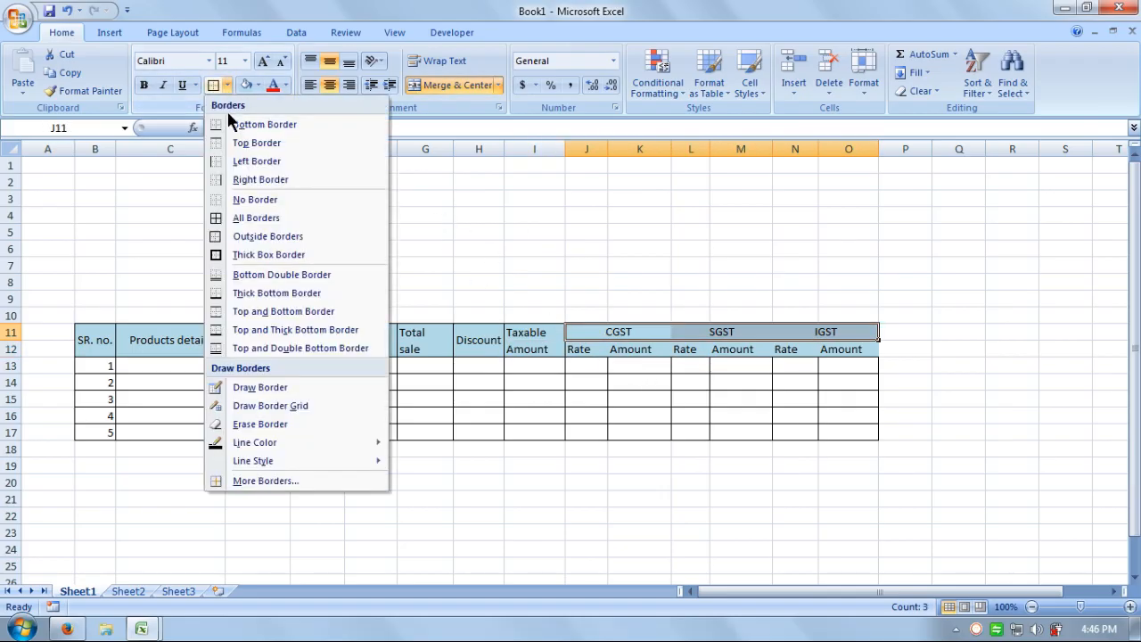
click(253, 220)
drag(653, 350, 847, 349)
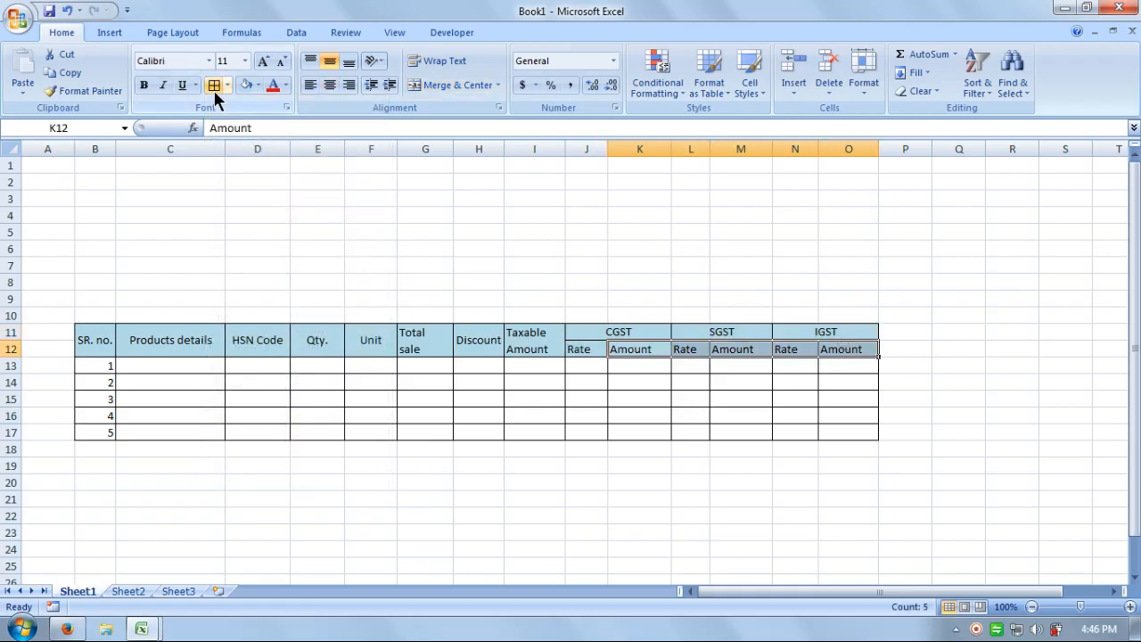
click(901, 313)
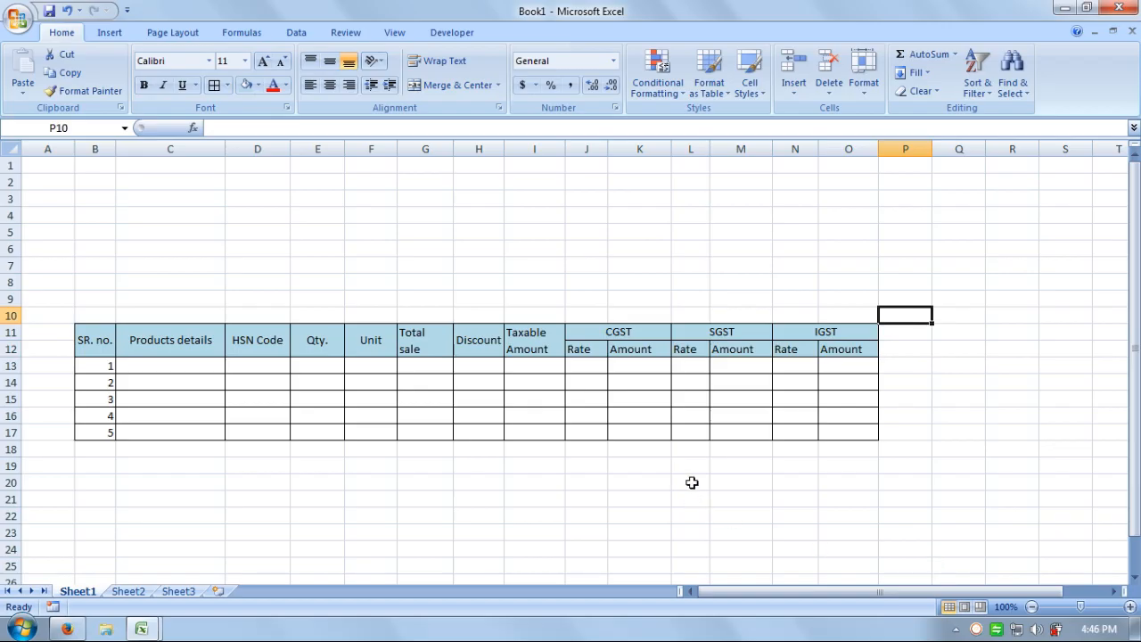
Fill the CGST, SGST and IGST group headers with dark teal.
drag(618, 330, 786, 329)
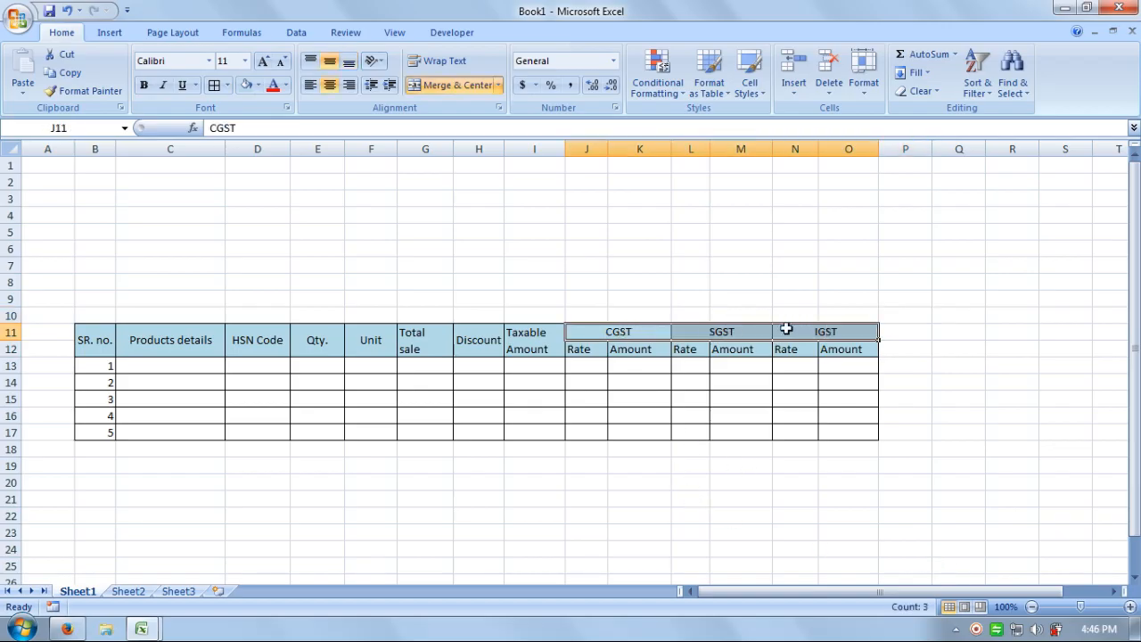
click(258, 85)
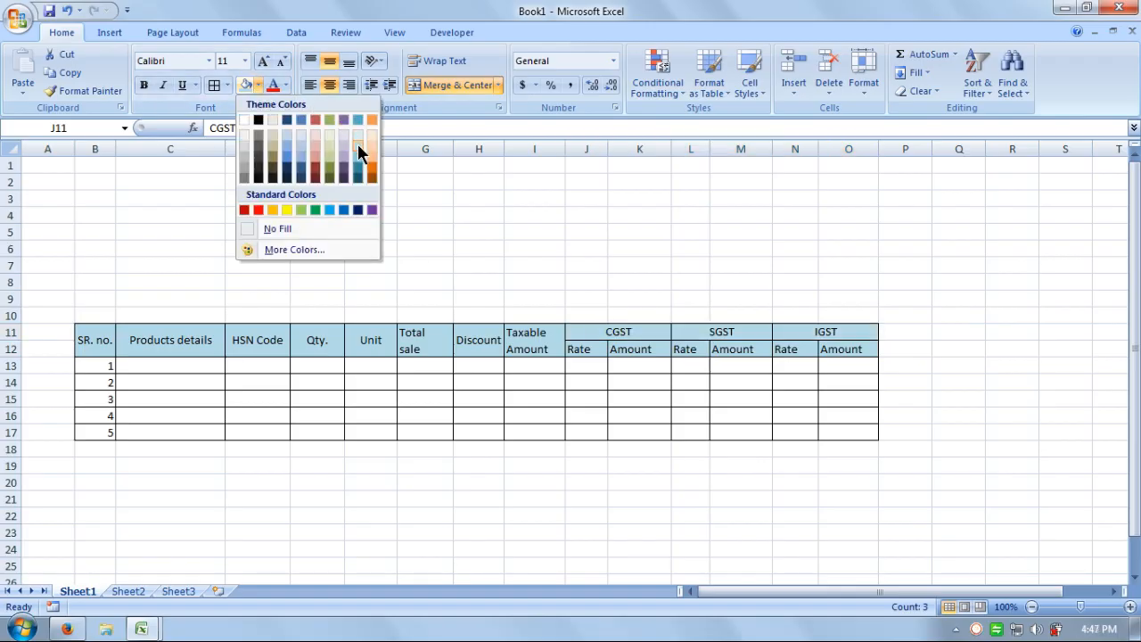
click(359, 165)
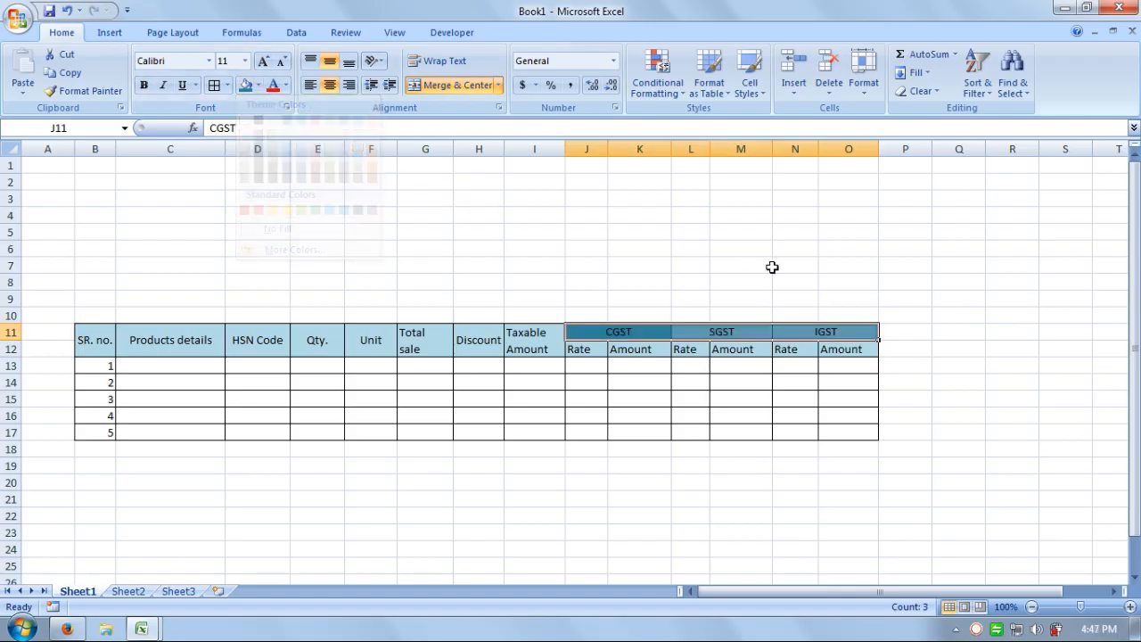
click(768, 265)
Make the whole two-row table header B11:O12 bold.
drag(835, 339, 113, 339)
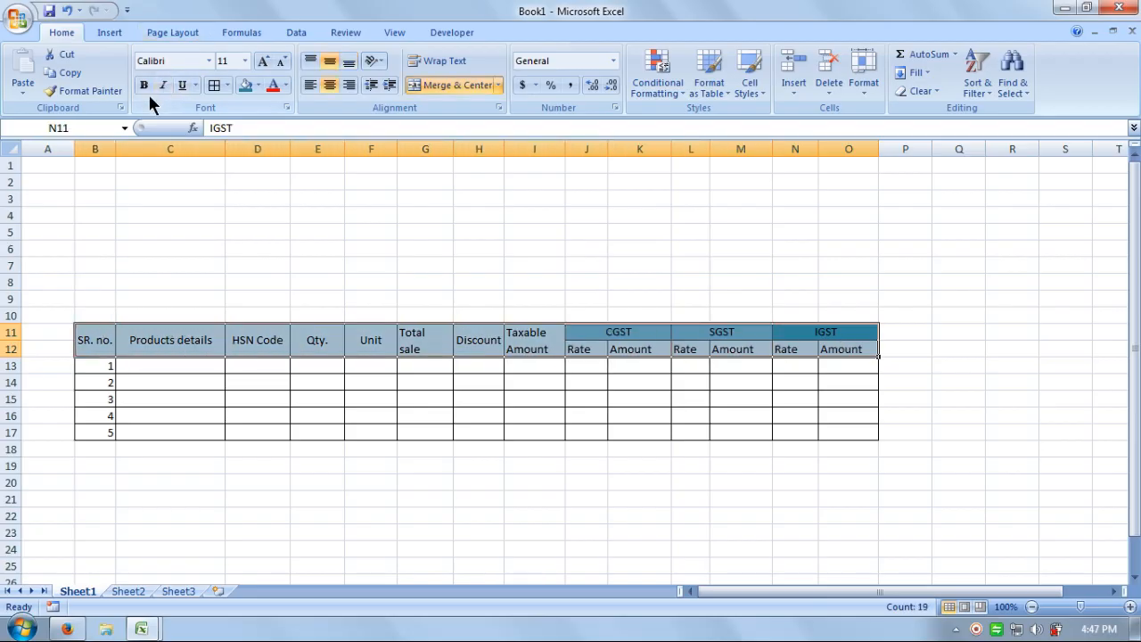
click(357, 237)
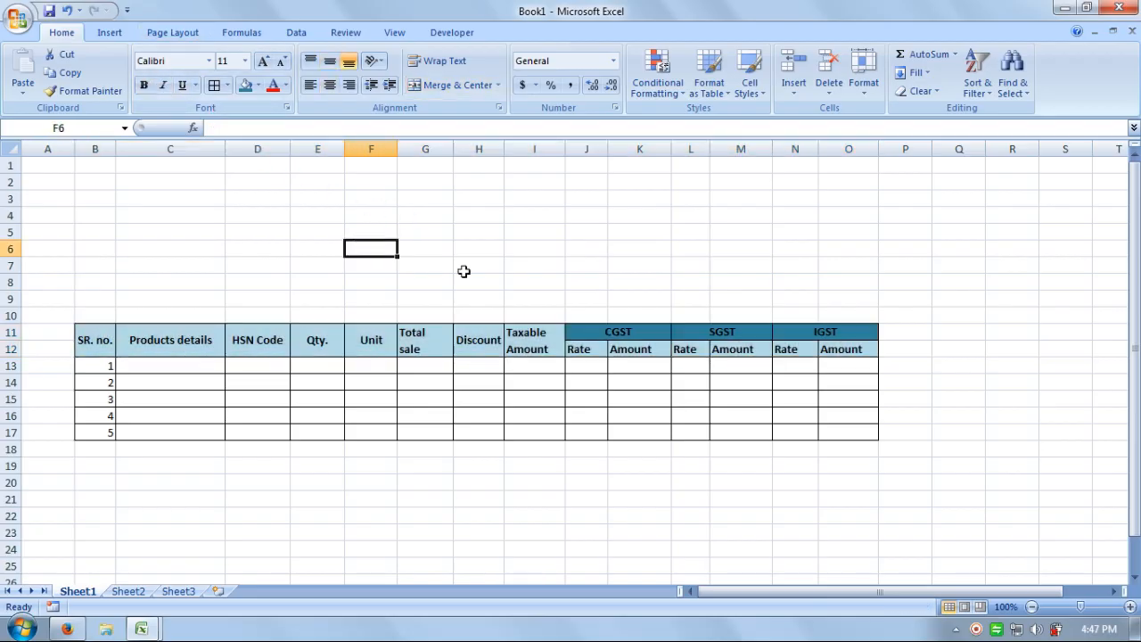
click(1038, 397)
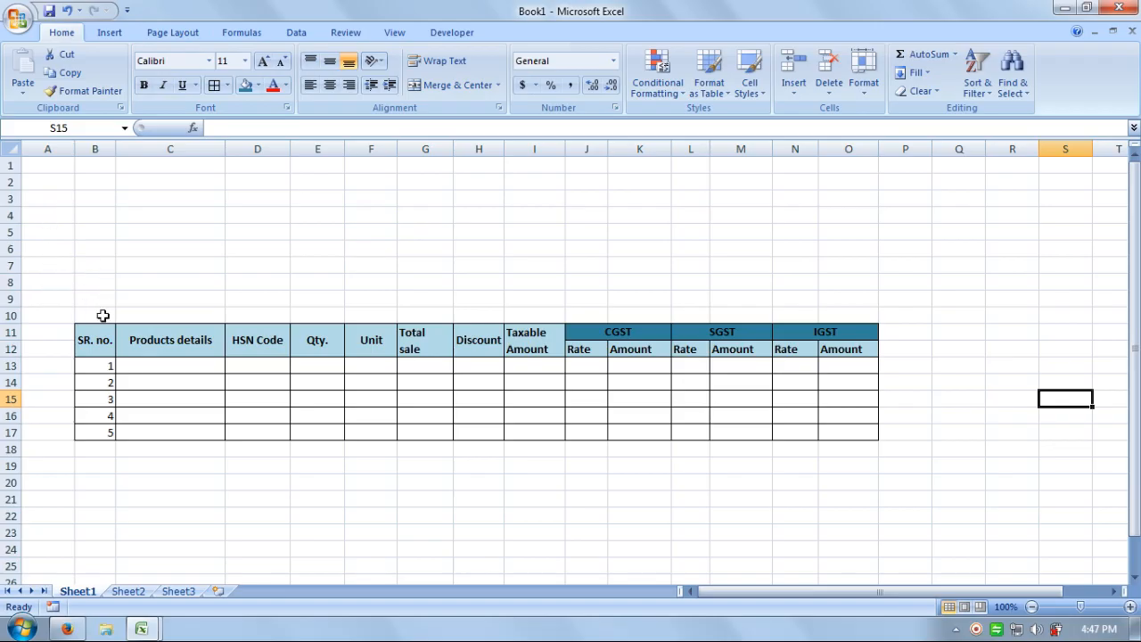
Enter Name: in B8 and Address: in B9, and widen column B to fit them.
click(100, 281)
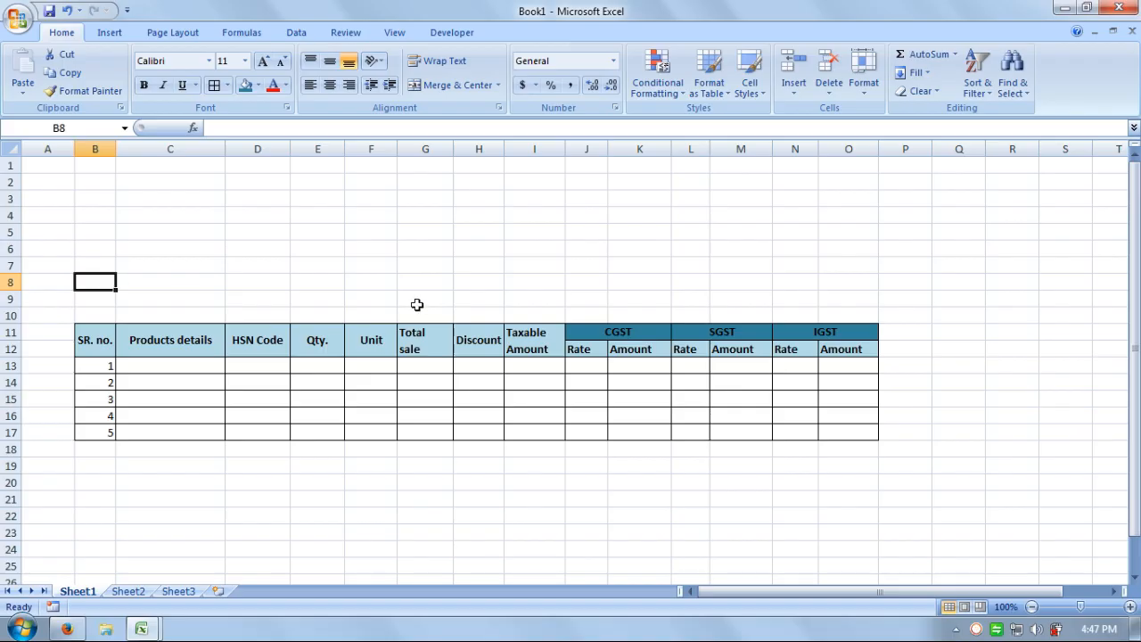
text(Name)
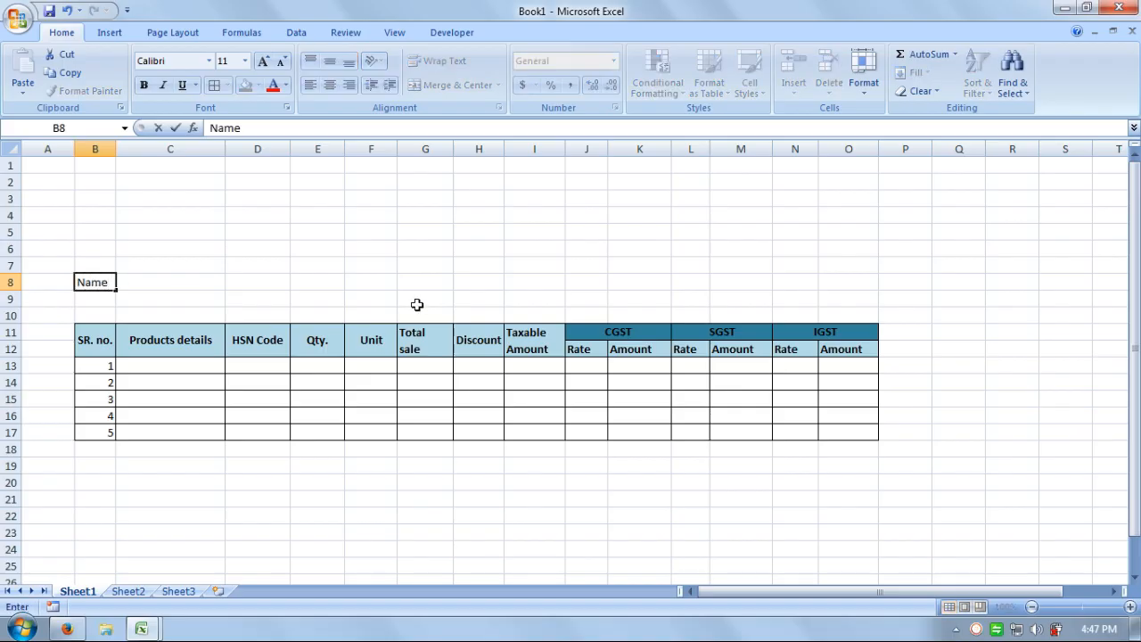
key(Return)
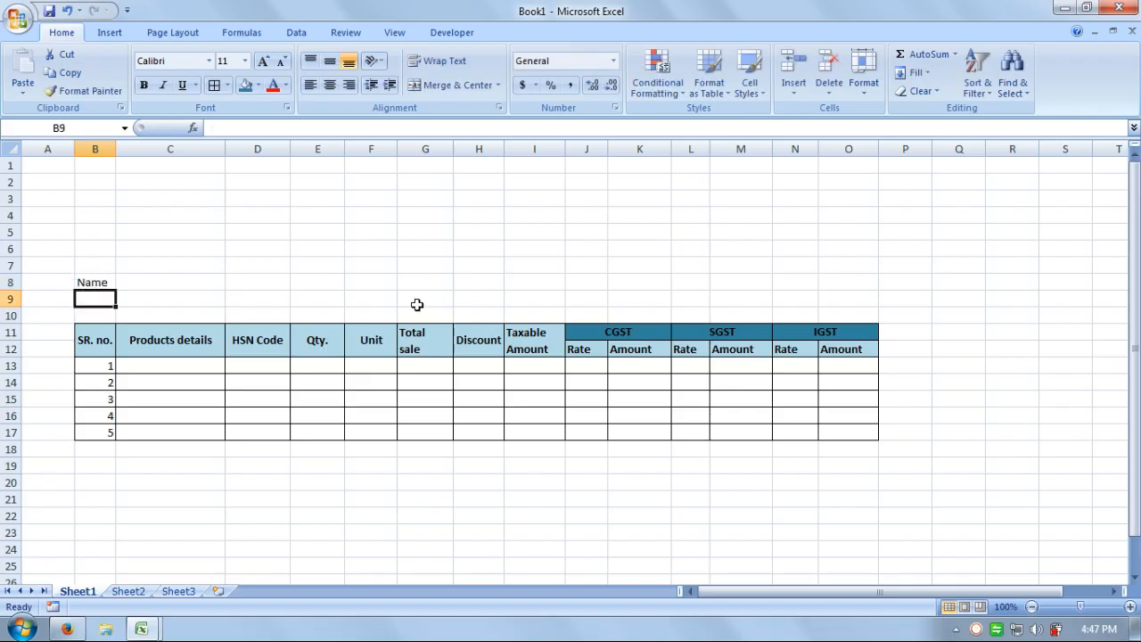
text(Address:)
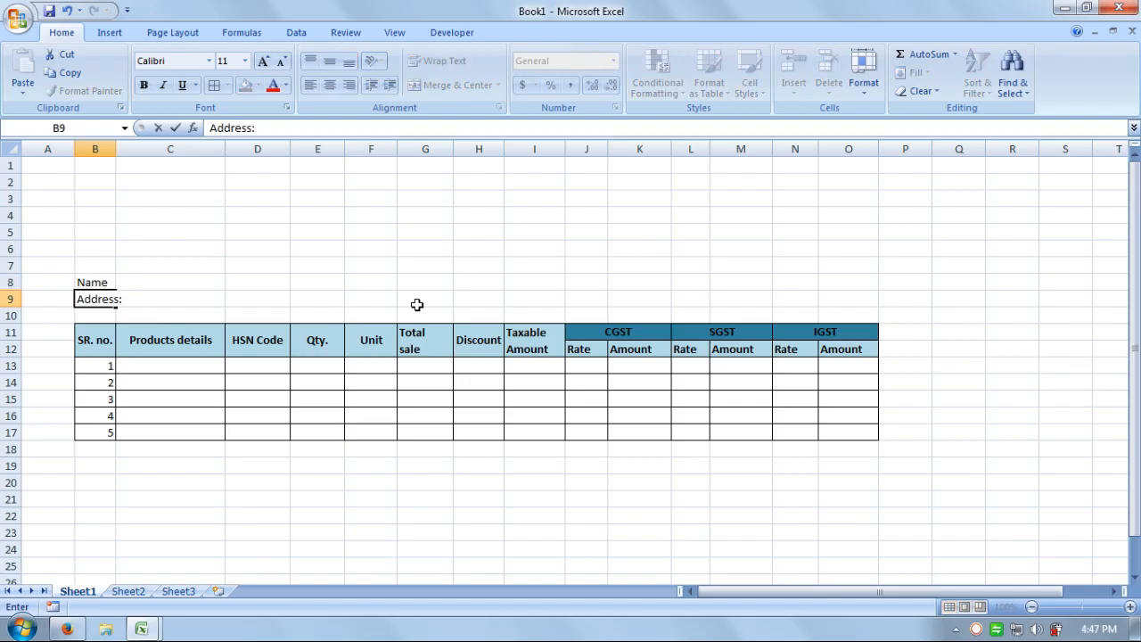
key(Return)
key(Up)
key(Up)
key(F2)
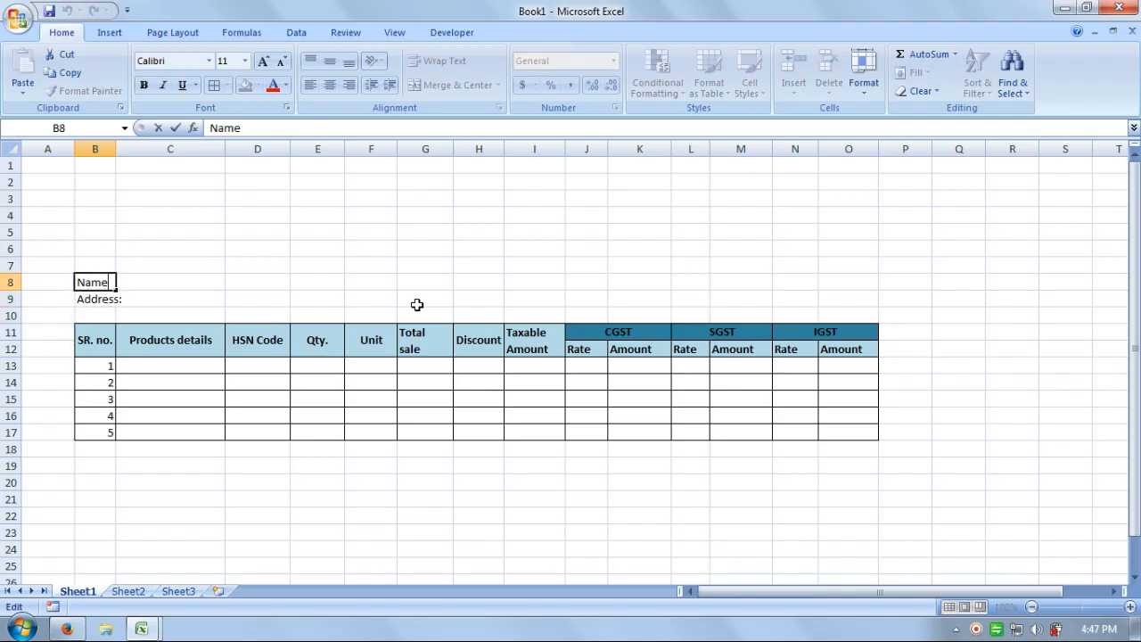
key(Return)
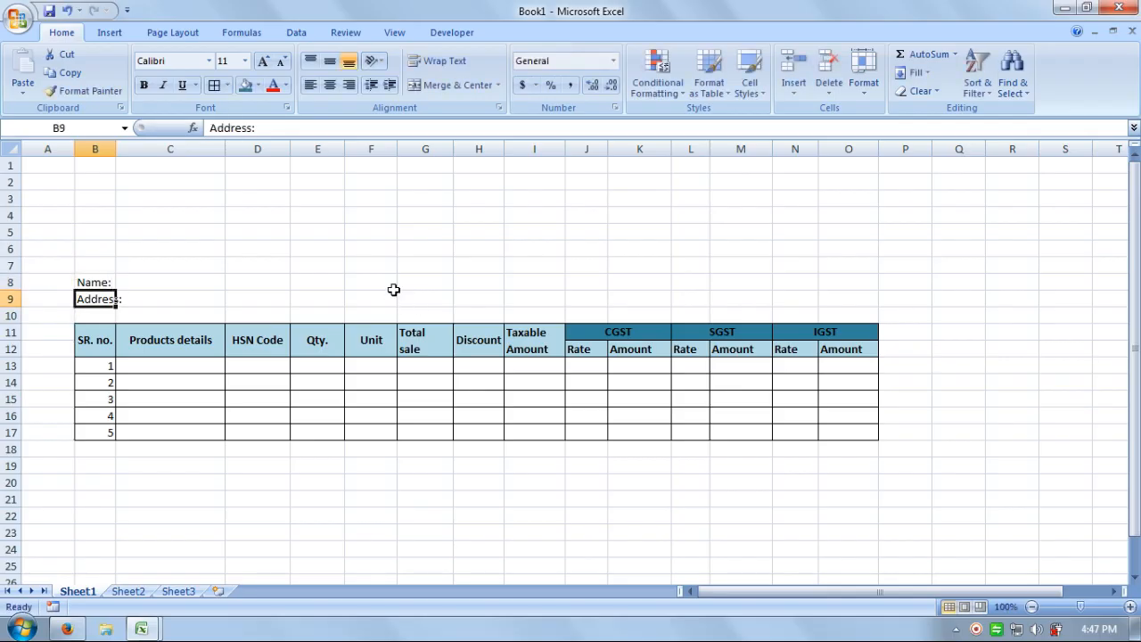
drag(116, 148, 131, 148)
click(171, 295)
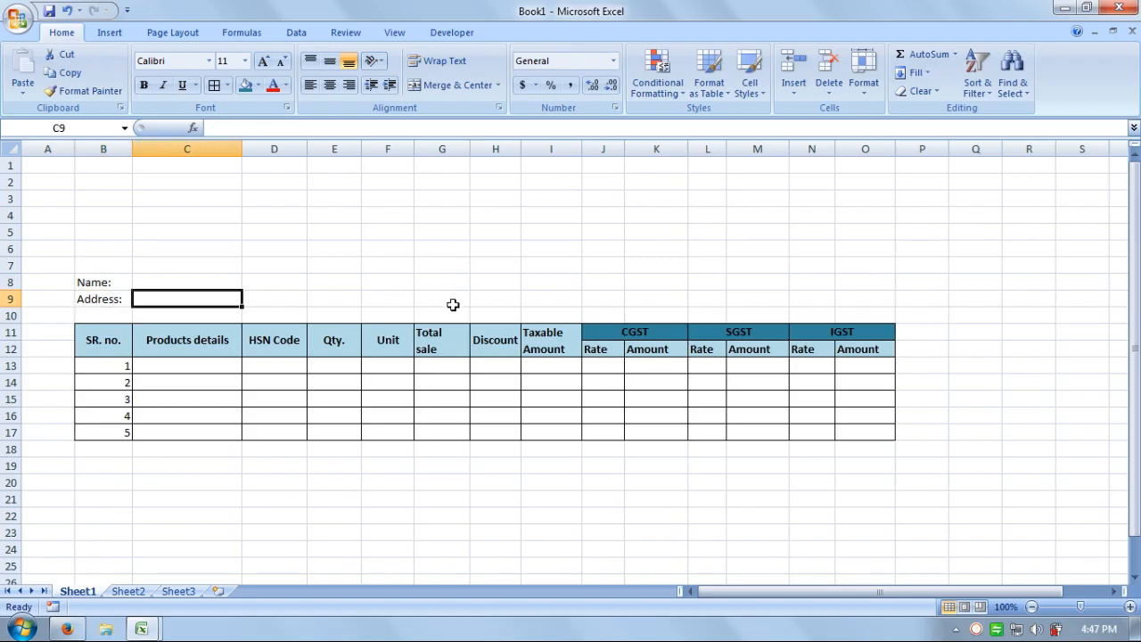
Merge & Center C8:G8, C9:G9 and the row 10 cells into single cells.
drag(160, 276, 413, 282)
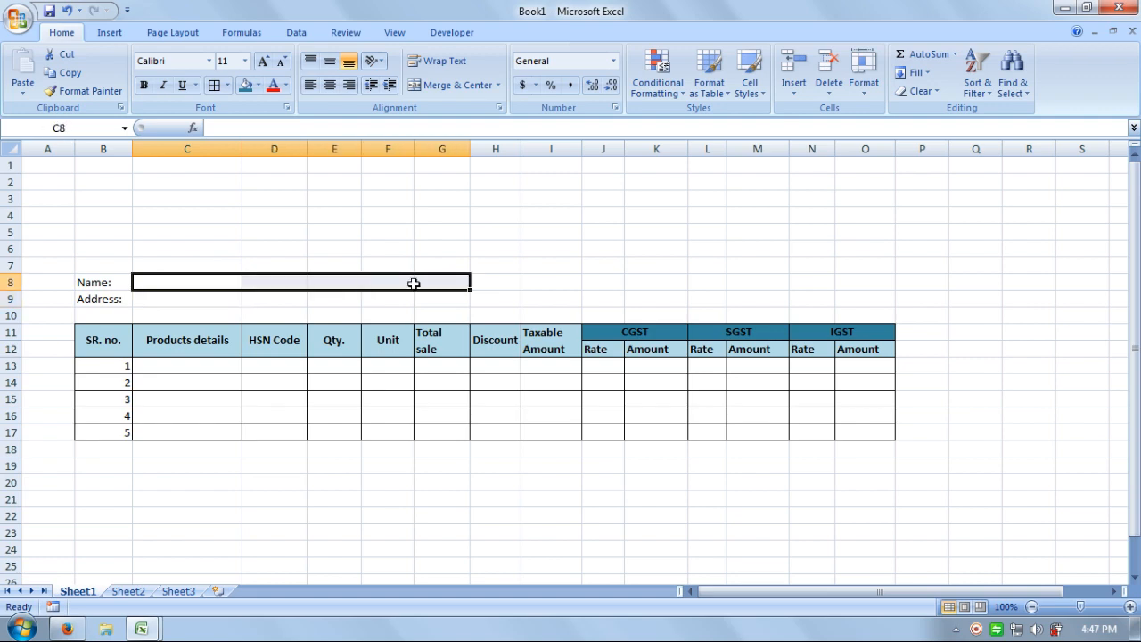
click(457, 85)
drag(152, 298, 440, 299)
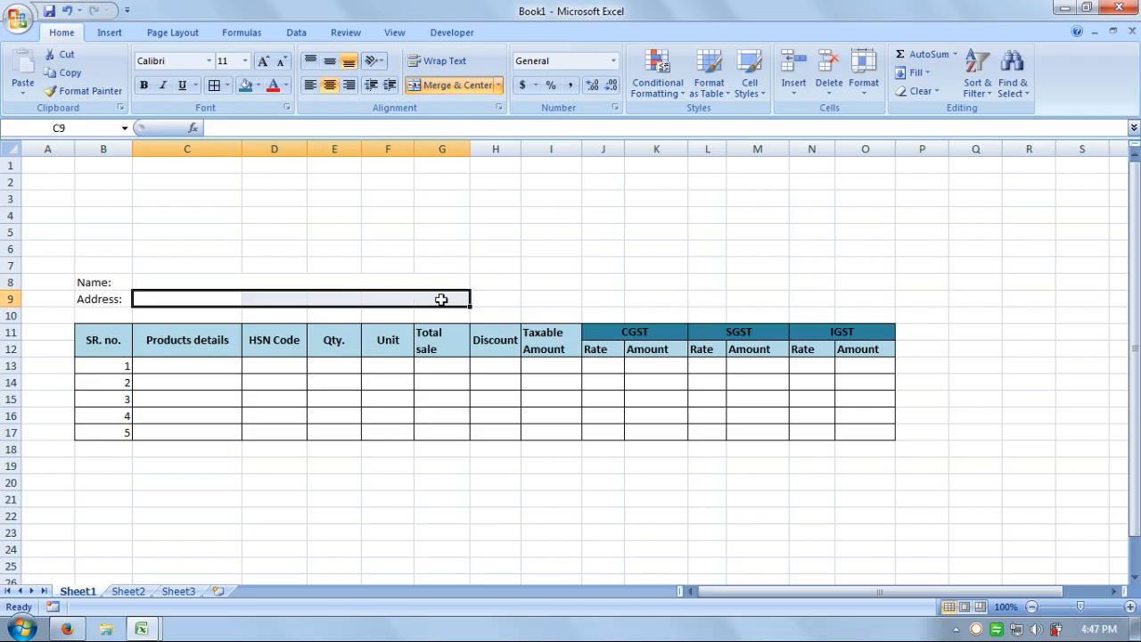
click(424, 87)
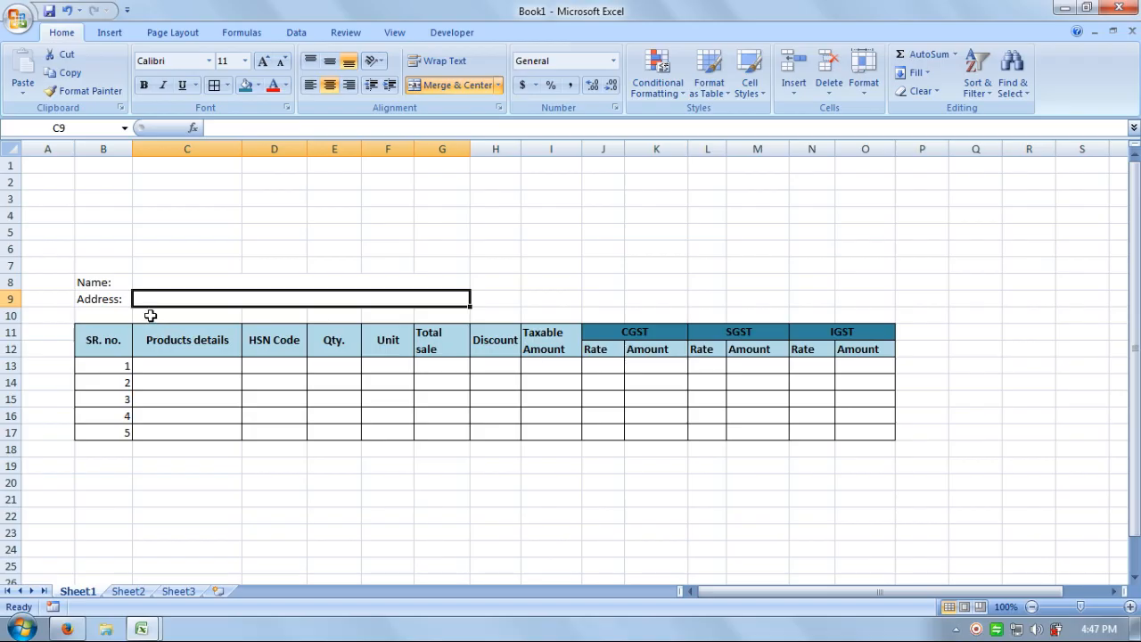
drag(150, 313, 481, 307)
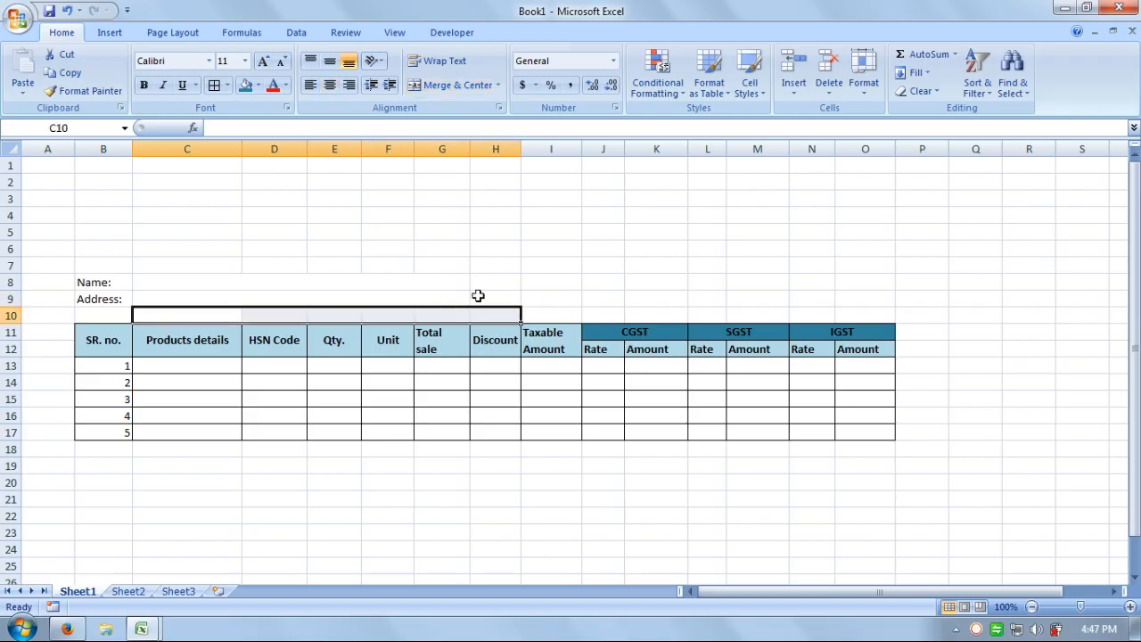
click(436, 83)
click(454, 423)
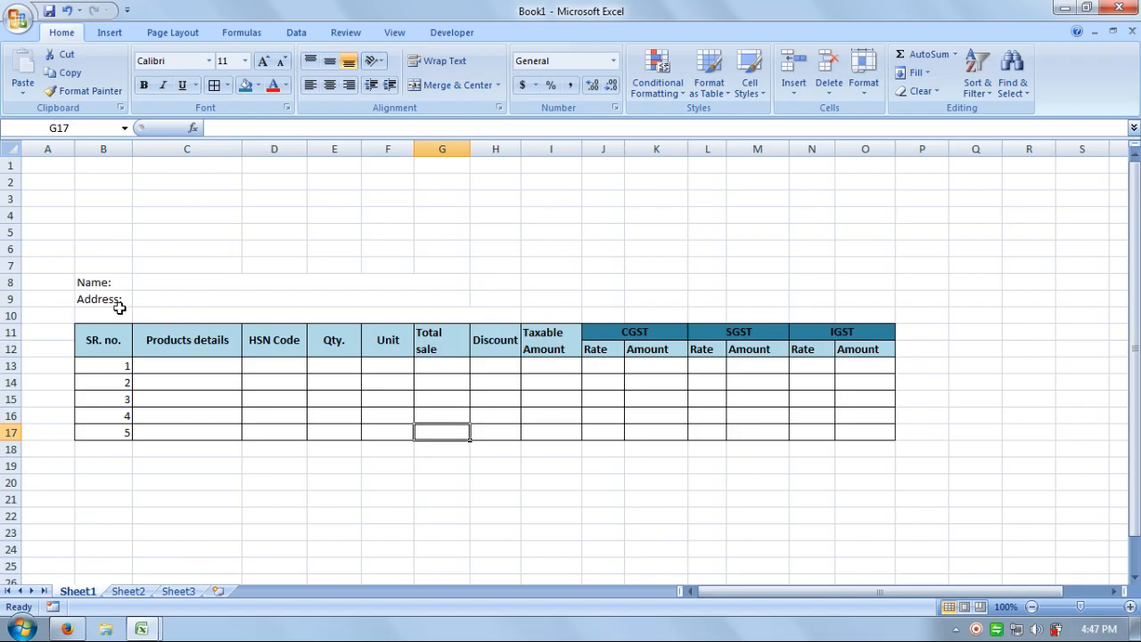
Apply Outside Borders to the Address: cells B9:B10, the Name: cell B8 and merged C8.
drag(115, 298, 115, 315)
click(227, 84)
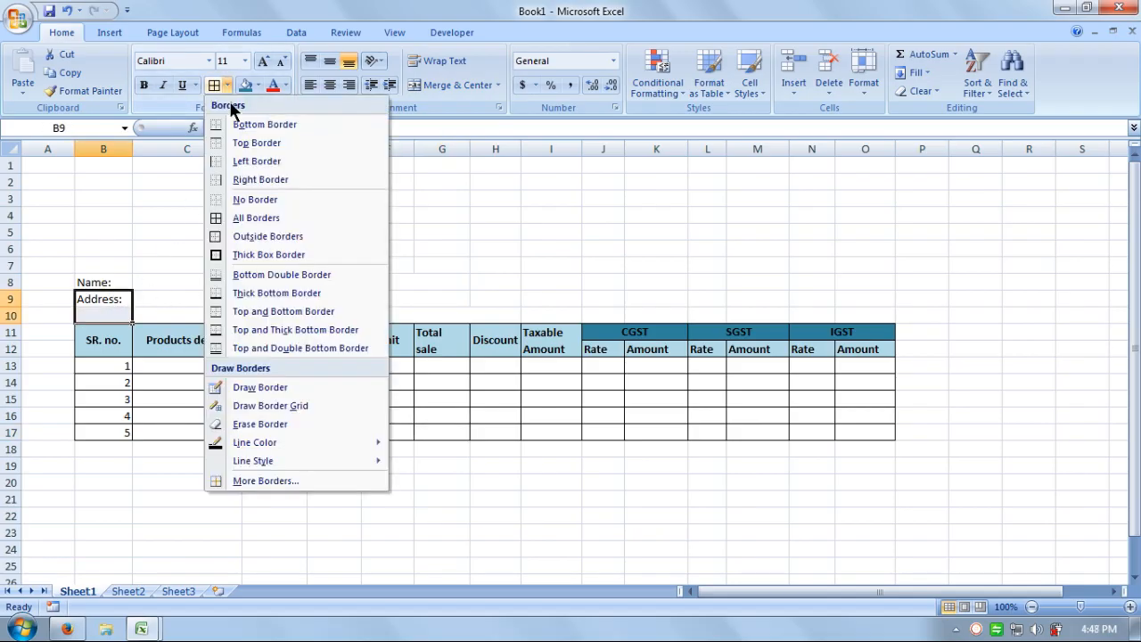
click(246, 236)
click(110, 282)
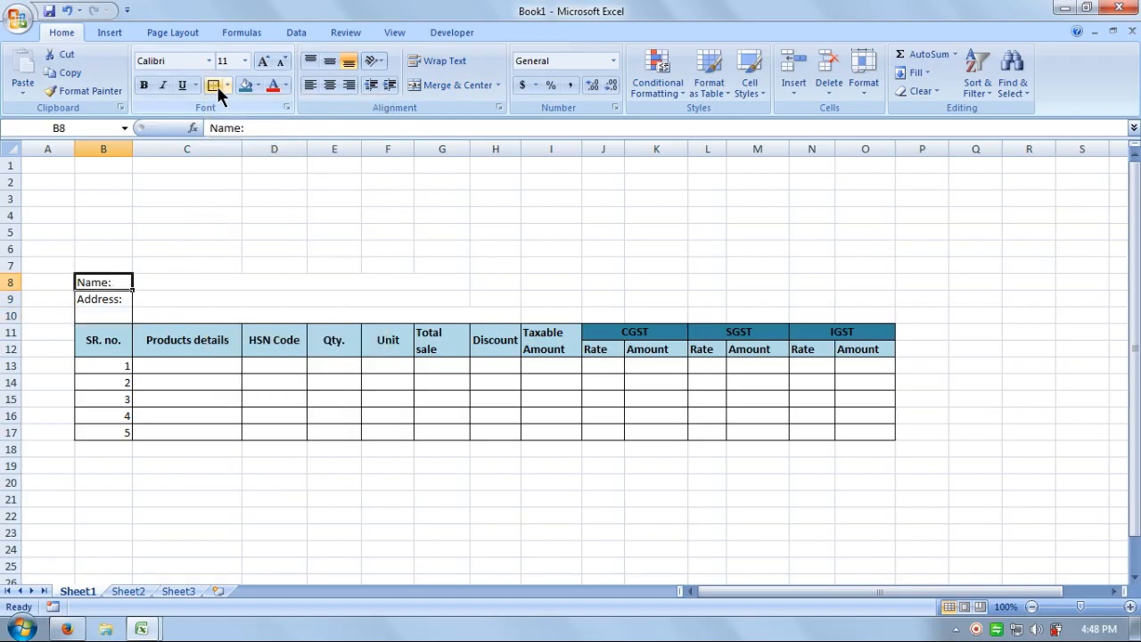
click(284, 264)
drag(153, 279, 446, 282)
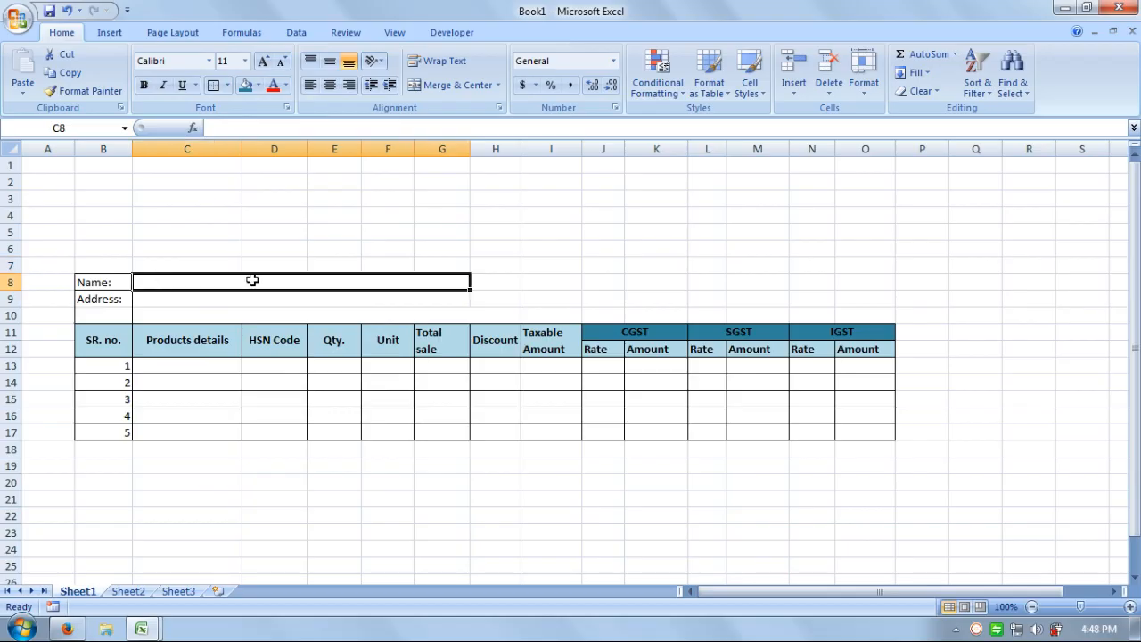
click(450, 85)
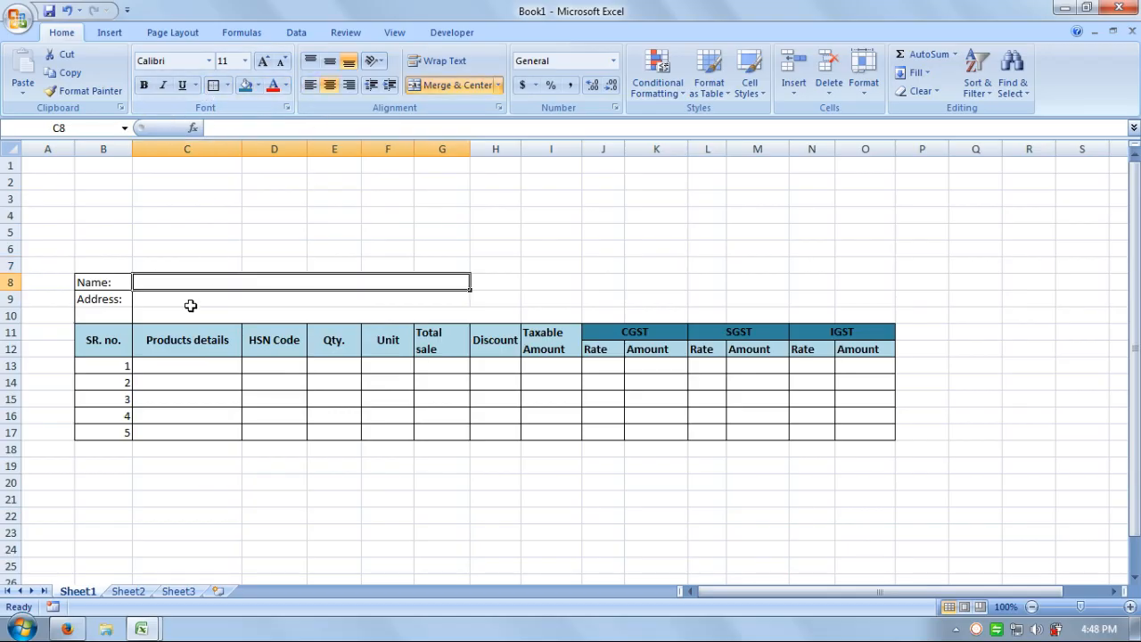
Re-merge row 10 as C10:G10 and outline the two-row address entry area C9:G10.
drag(190, 305, 185, 310)
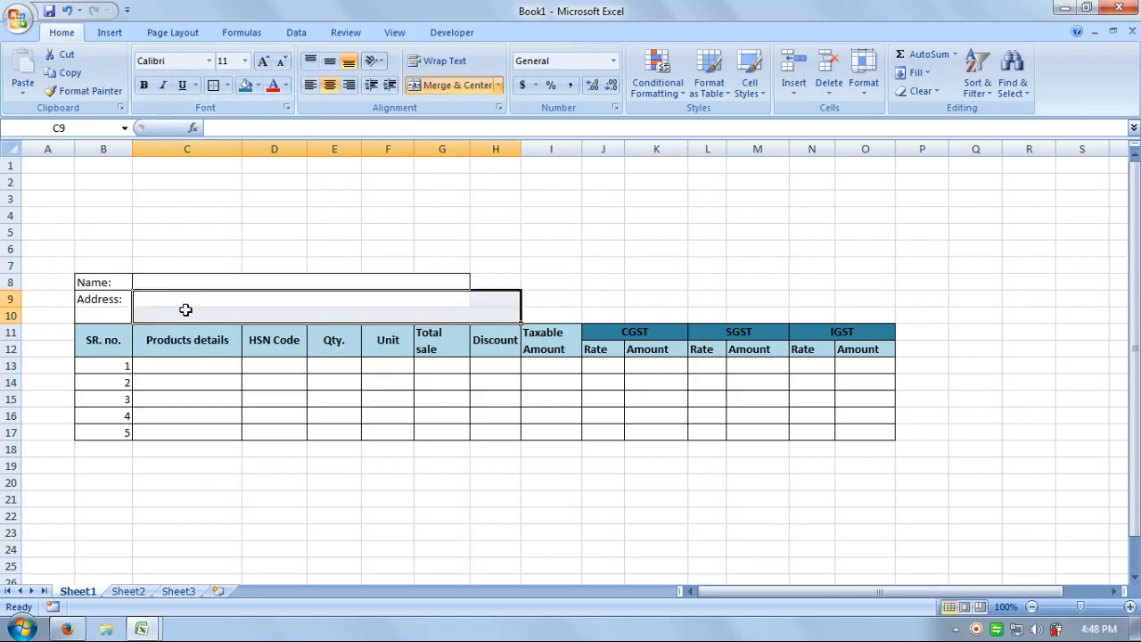
click(461, 312)
click(491, 304)
click(492, 314)
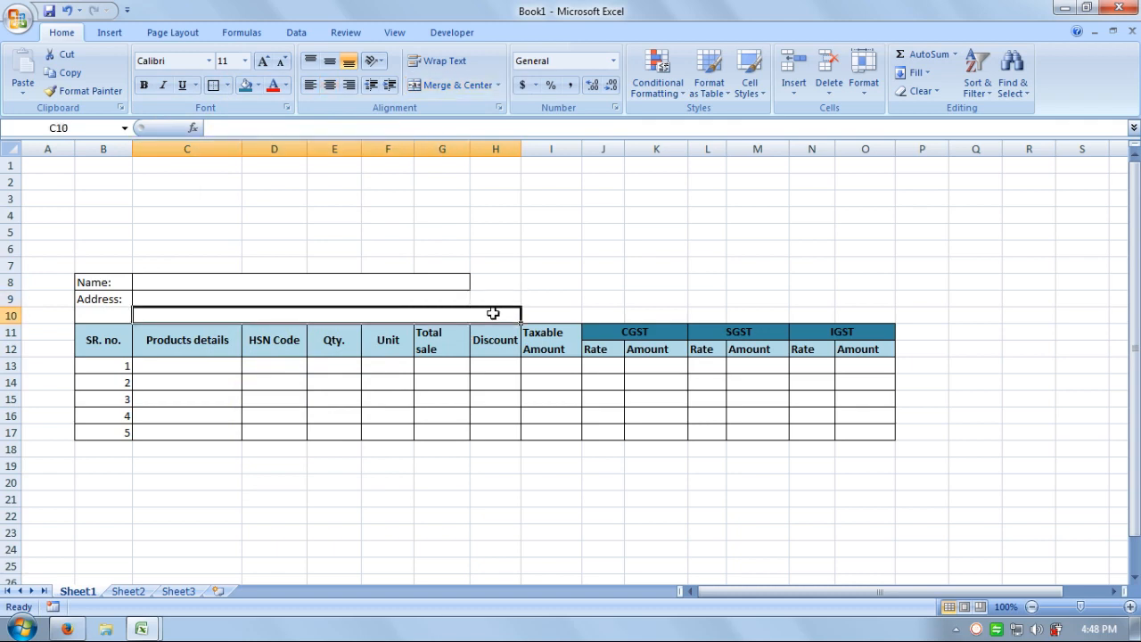
click(458, 86)
drag(459, 311, 191, 310)
click(452, 85)
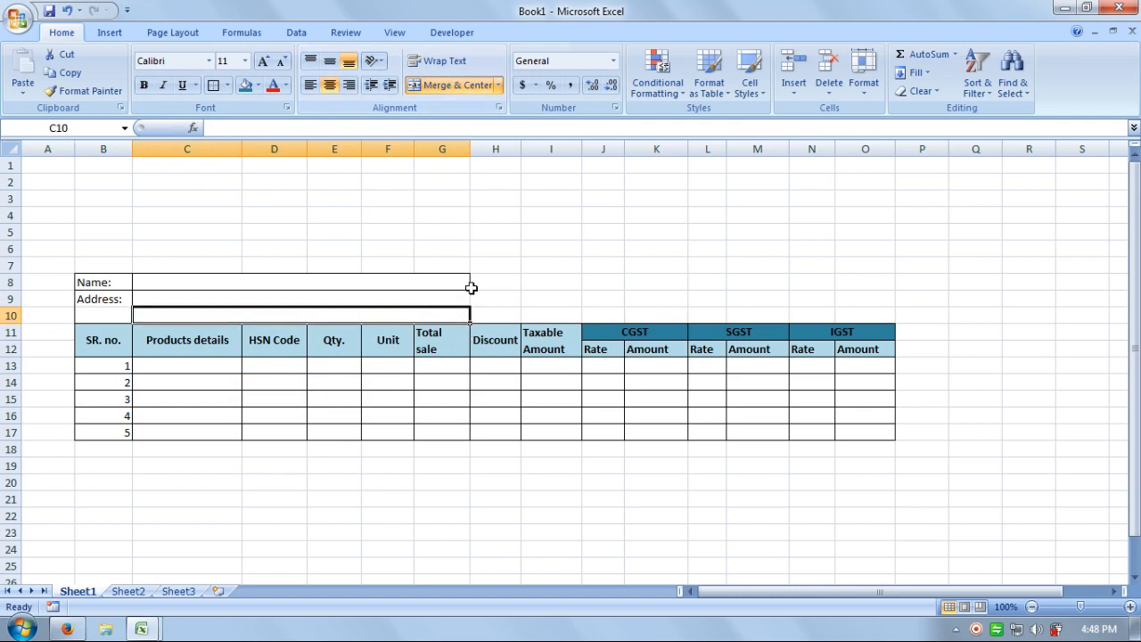
drag(469, 294, 417, 317)
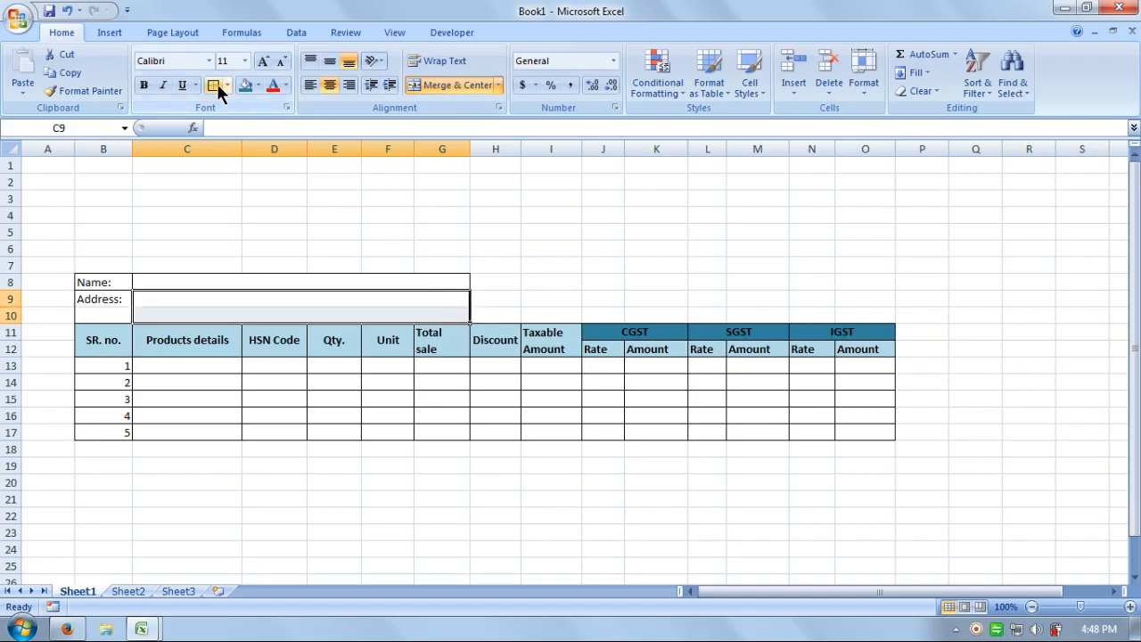
click(524, 263)
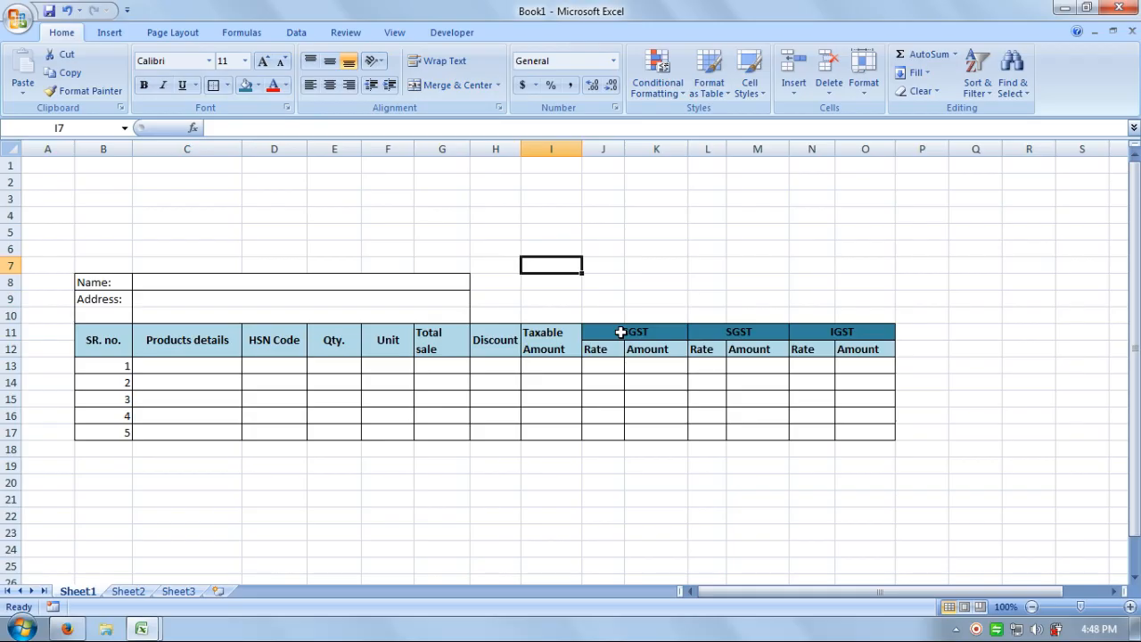
Enter Rec. Name: in H8 and Address: in H9, and widen column H to fit.
click(505, 283)
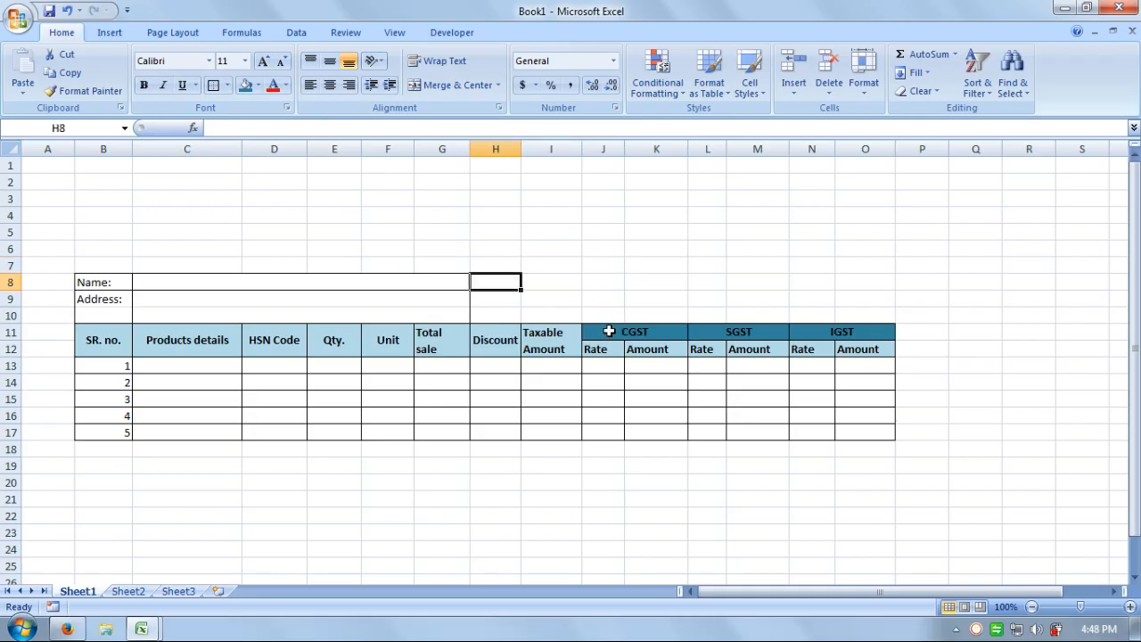
text(Rec. N)
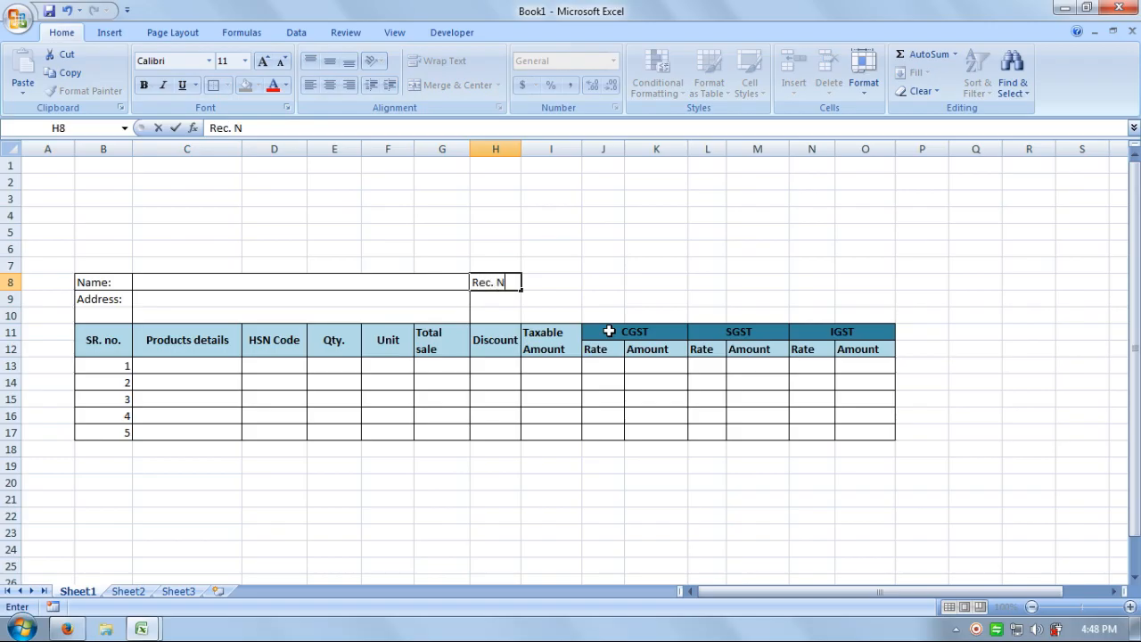
text(ame)
key(Return)
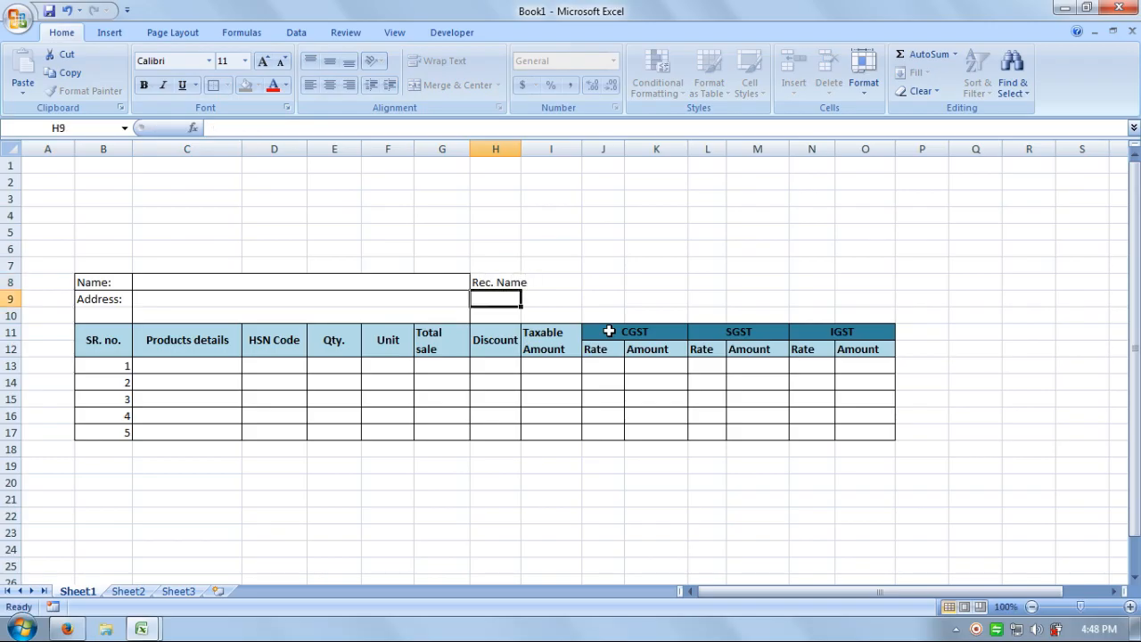
text(Addres)
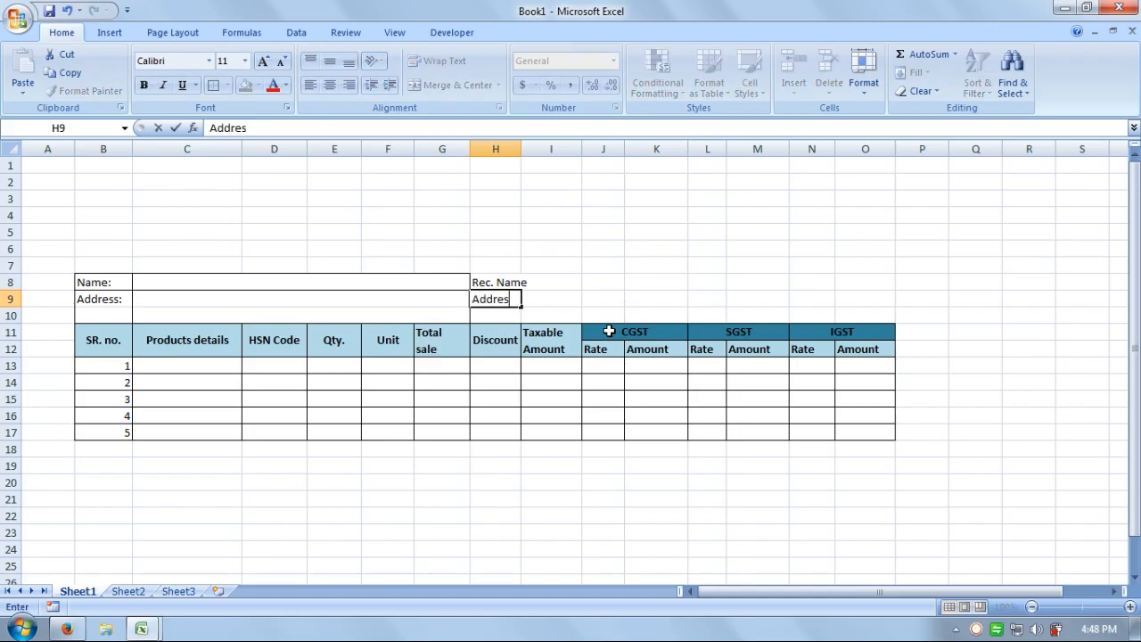
text(s:)
key(Return)
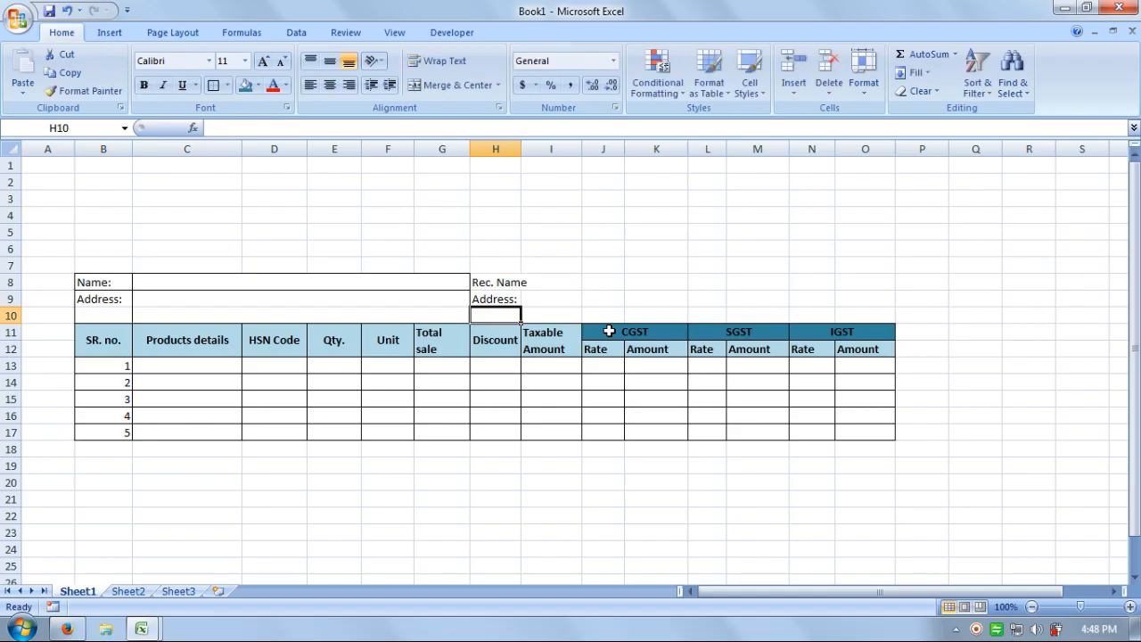
key(Up)
key(Up)
key(F2)
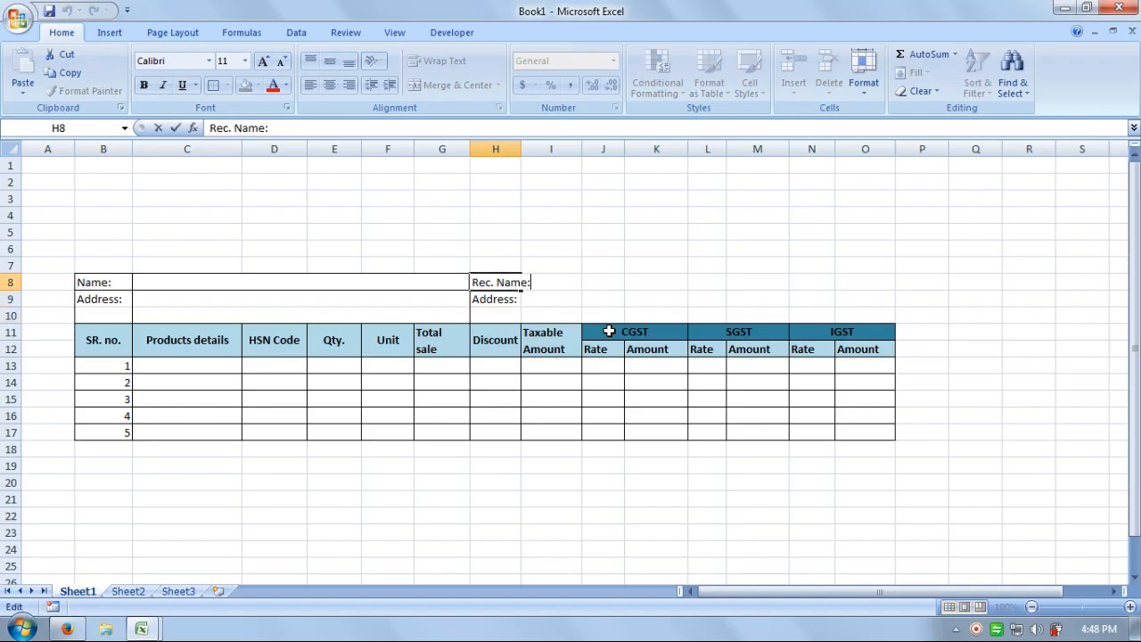
key(Return)
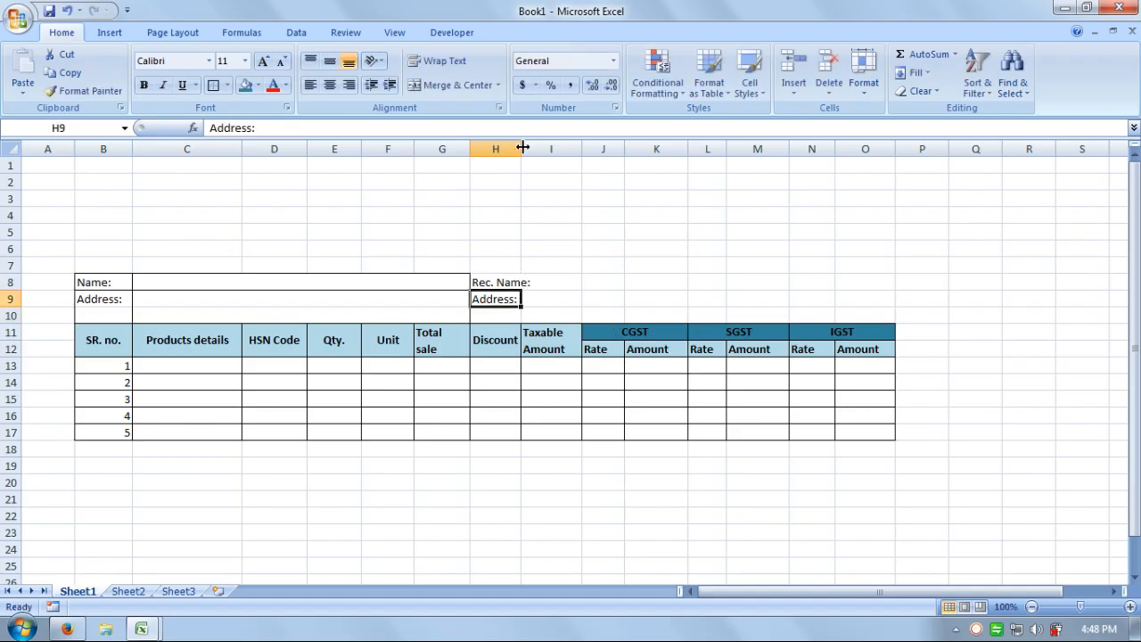
drag(520, 148, 537, 148)
click(583, 274)
Outline the recipient label cells H8 and H9:H10.
click(517, 282)
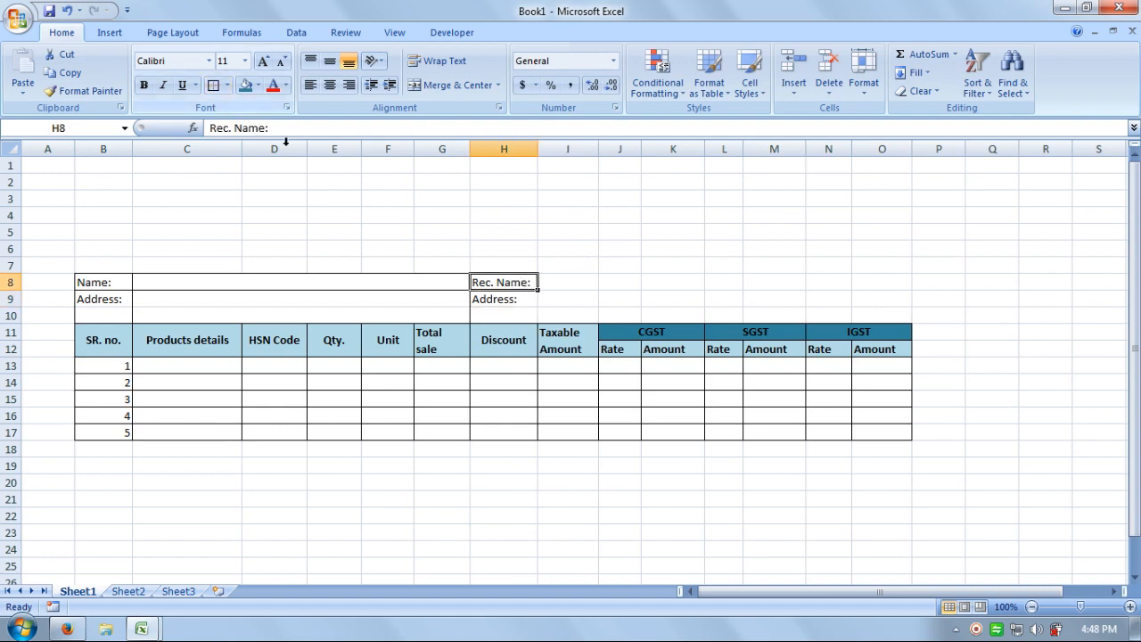
drag(478, 297, 520, 313)
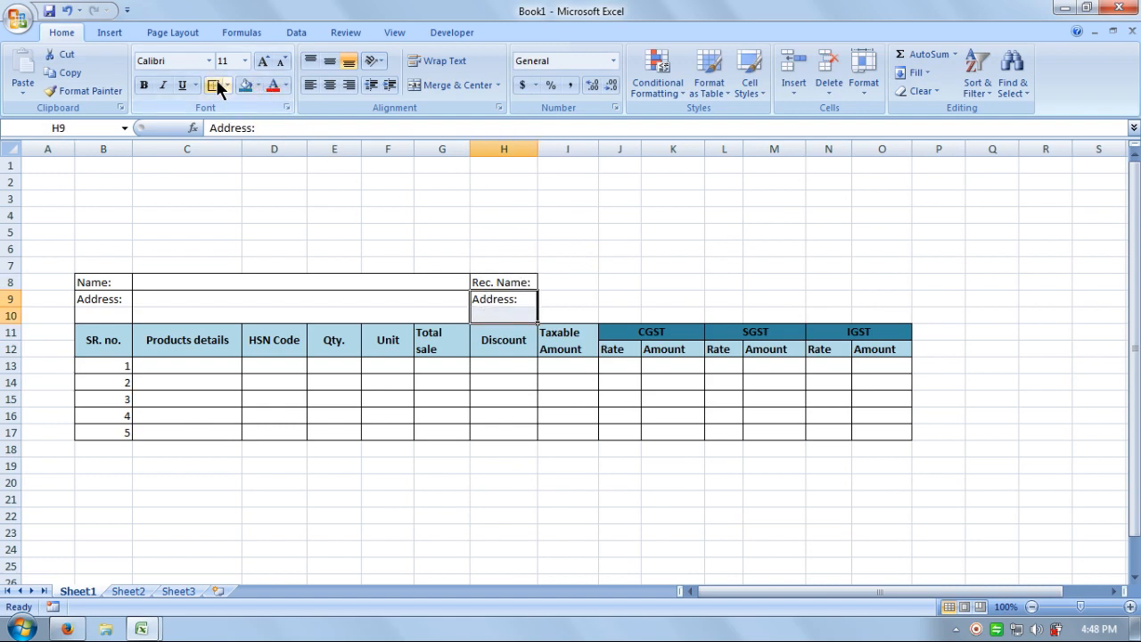
click(492, 227)
Merge I8:L8, I9:L9 and I10:L10 each into a single cell.
drag(542, 282, 832, 283)
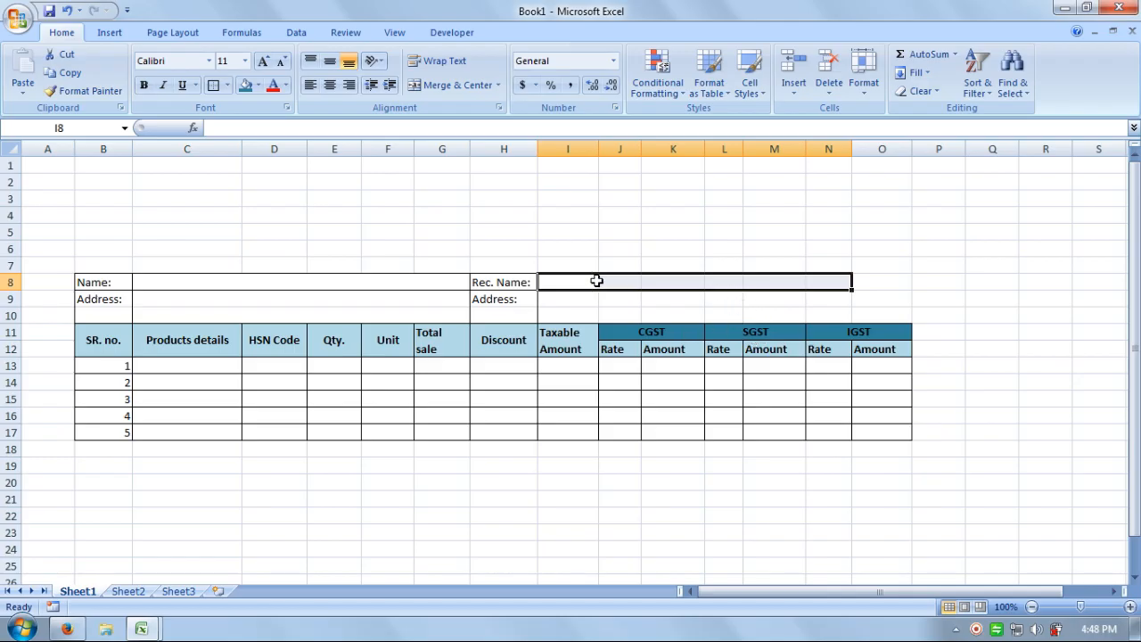
drag(577, 281, 737, 284)
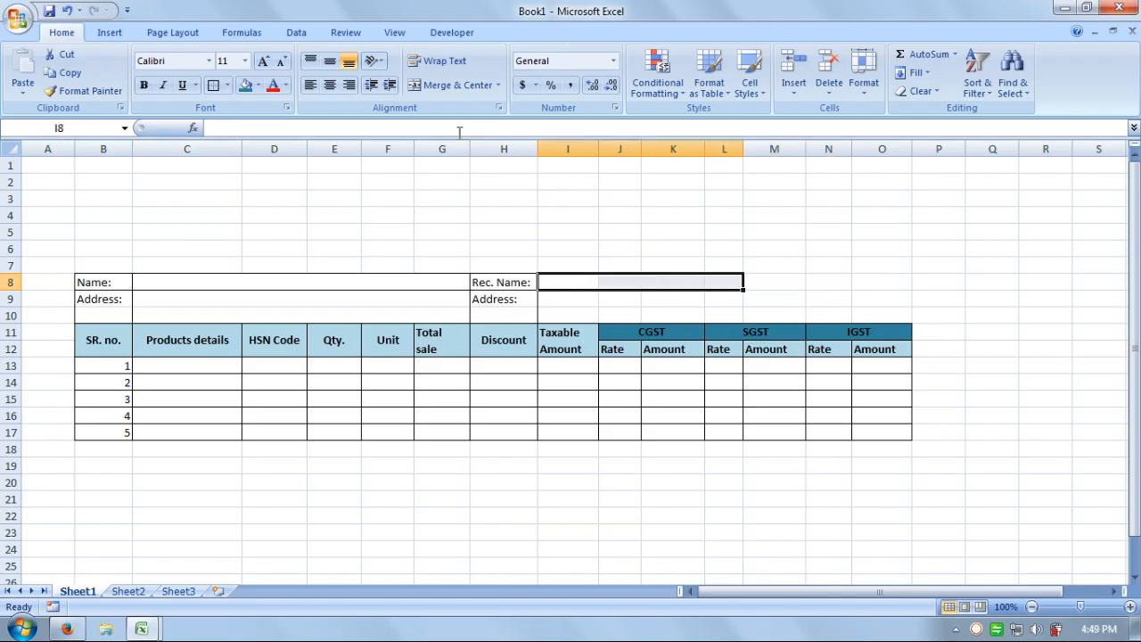
click(452, 85)
drag(556, 301, 713, 303)
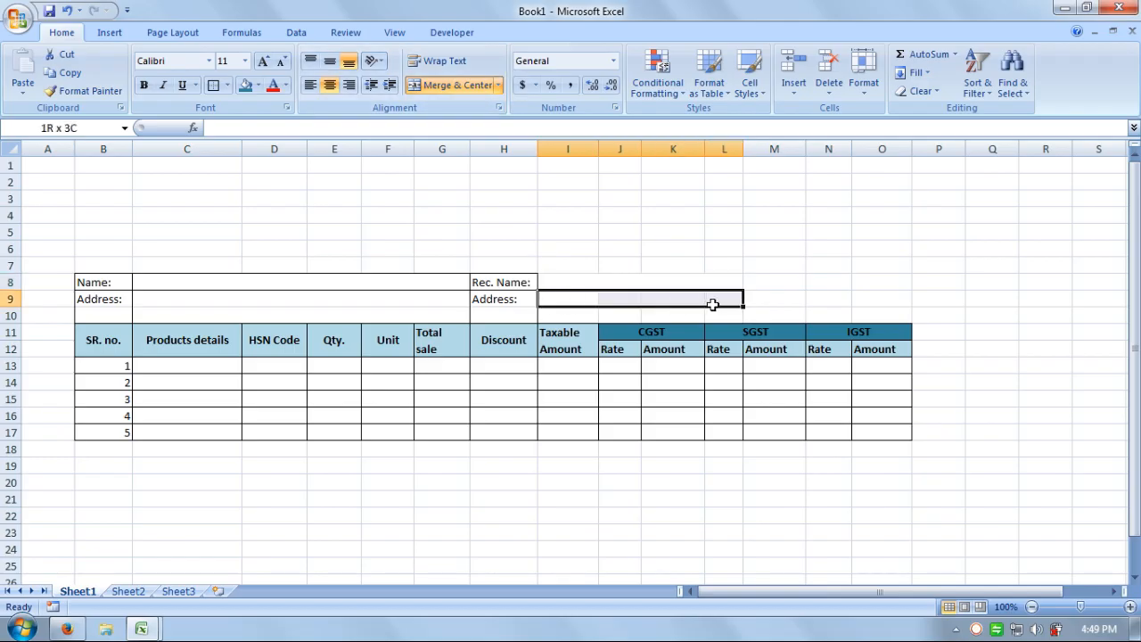
click(462, 90)
drag(555, 316, 713, 314)
click(454, 86)
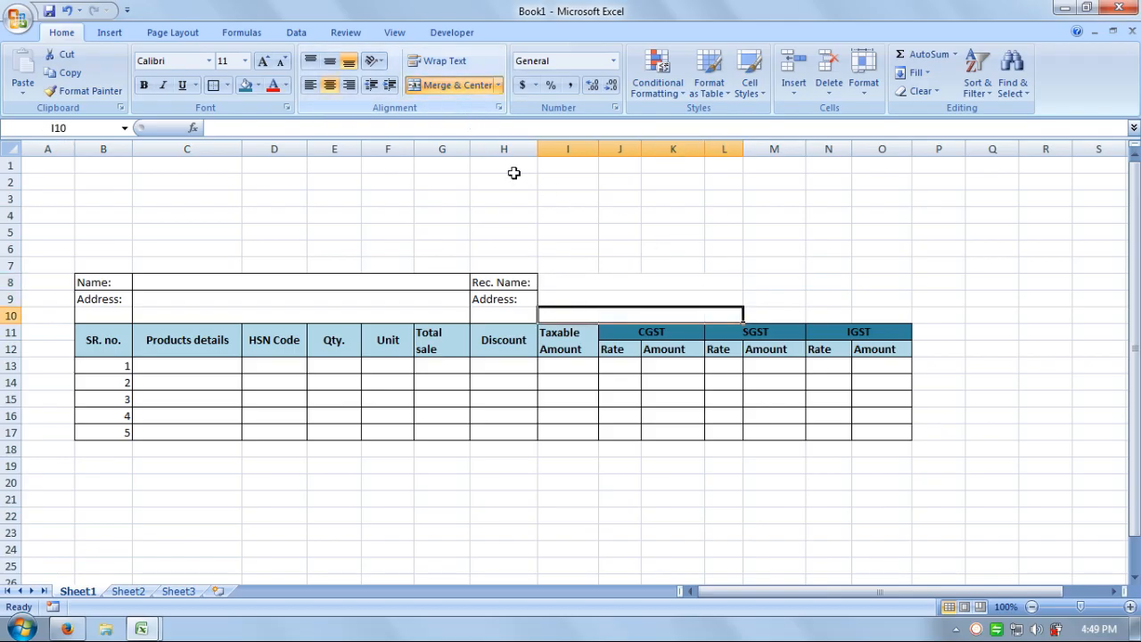
Add borders to the merged recipient name and address cells I8 and I9.
click(560, 278)
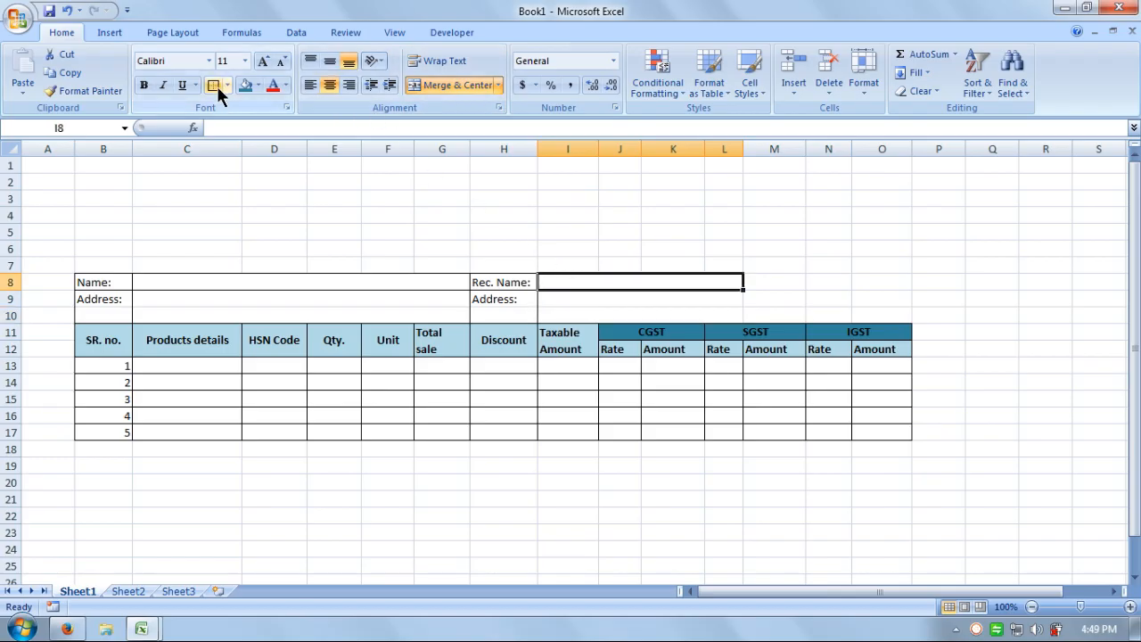
click(216, 84)
click(543, 303)
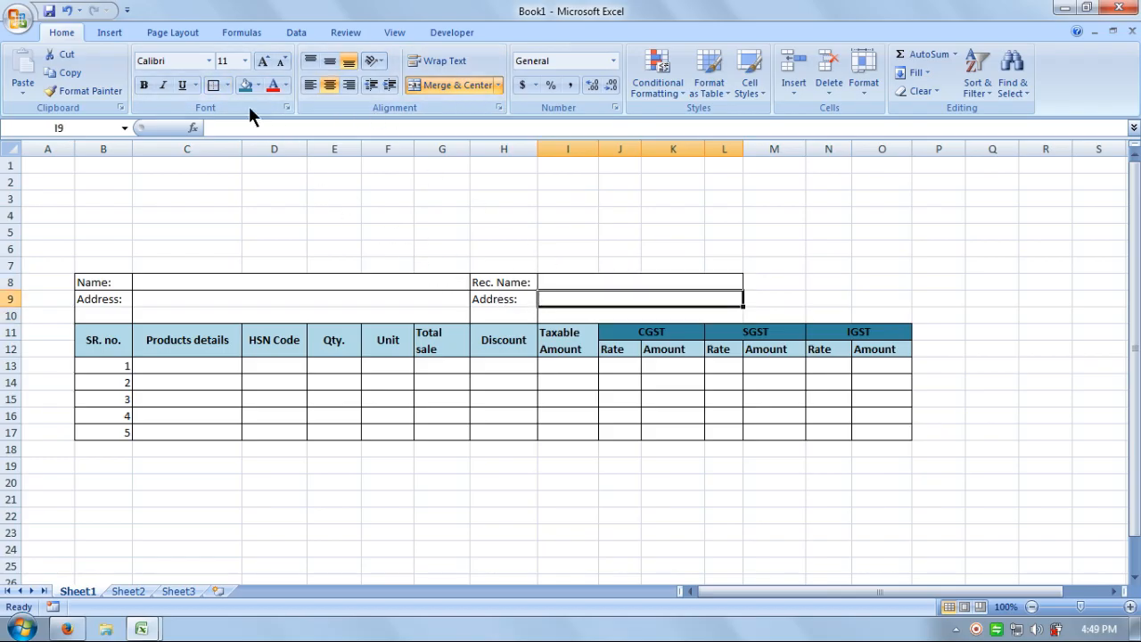
click(216, 84)
click(597, 316)
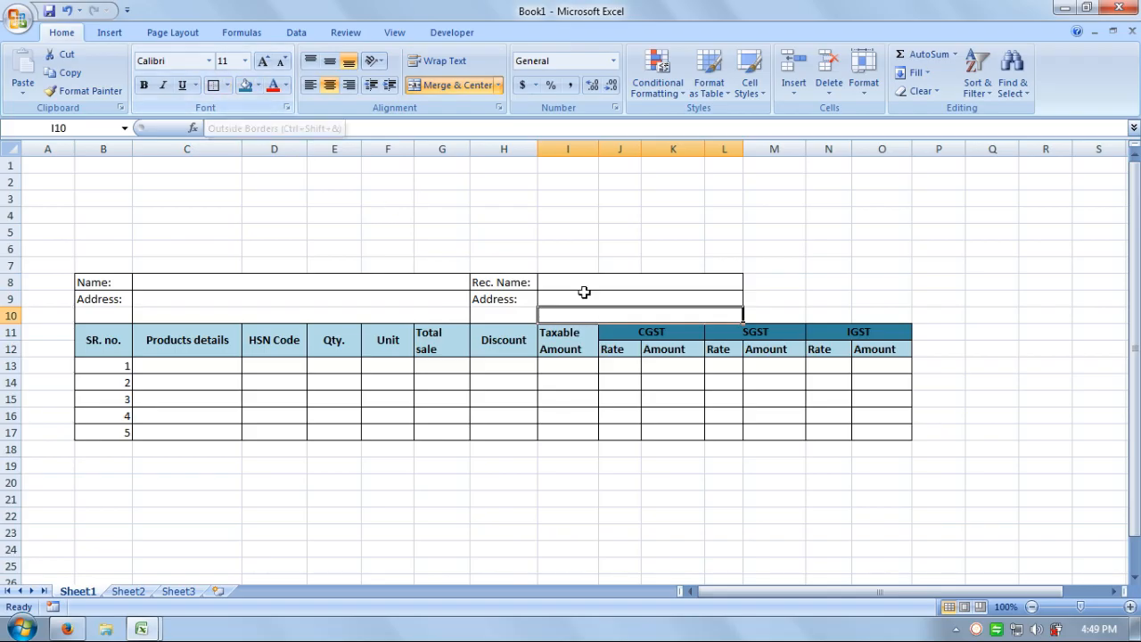
click(770, 263)
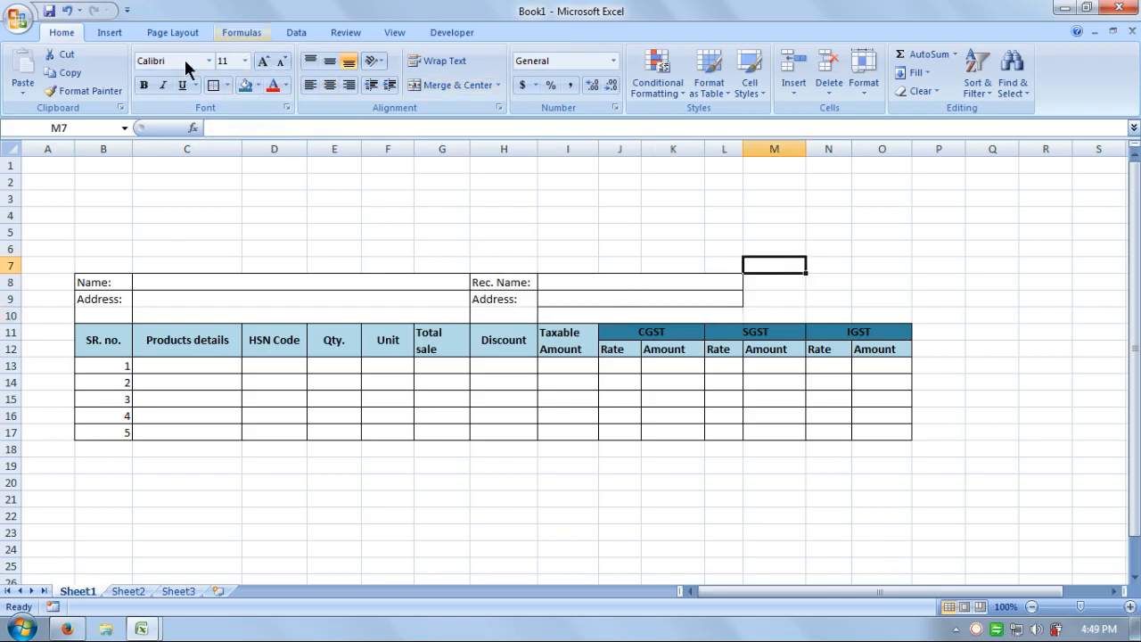
Undo the last two formatting changes and merge I9:L10 into one address cell.
click(68, 11)
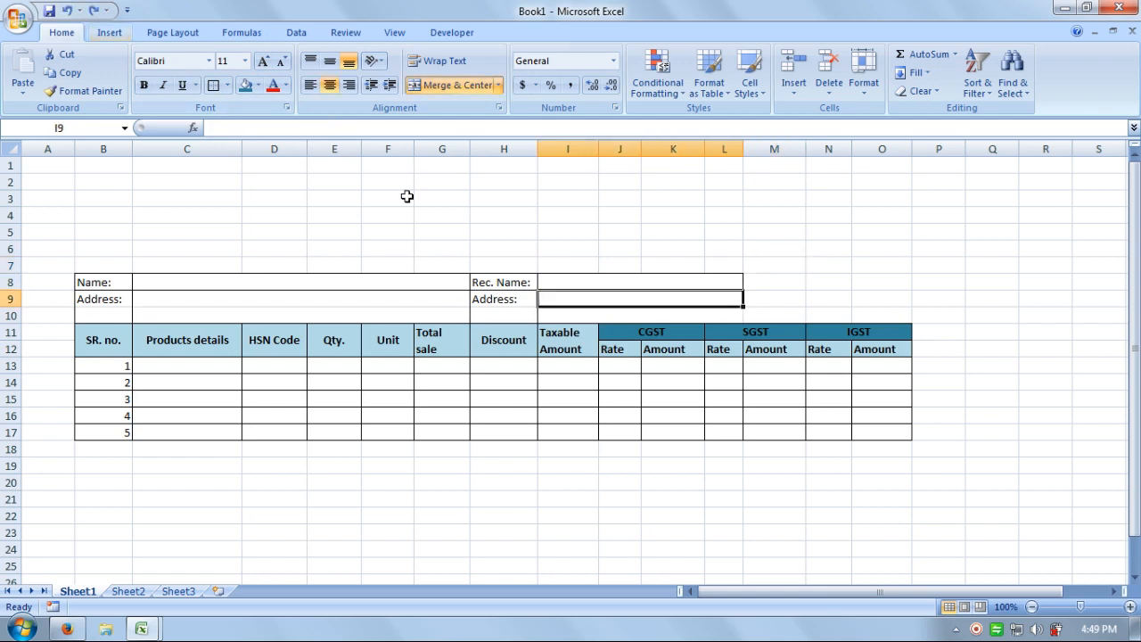
click(673, 231)
drag(589, 302, 581, 312)
click(454, 85)
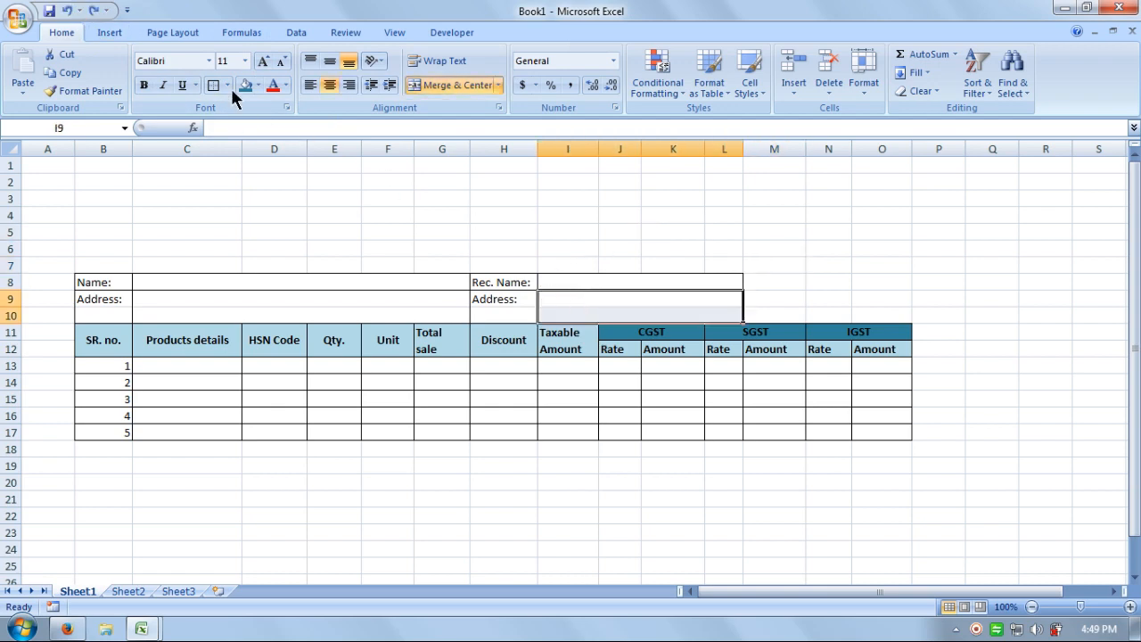
click(680, 266)
click(768, 285)
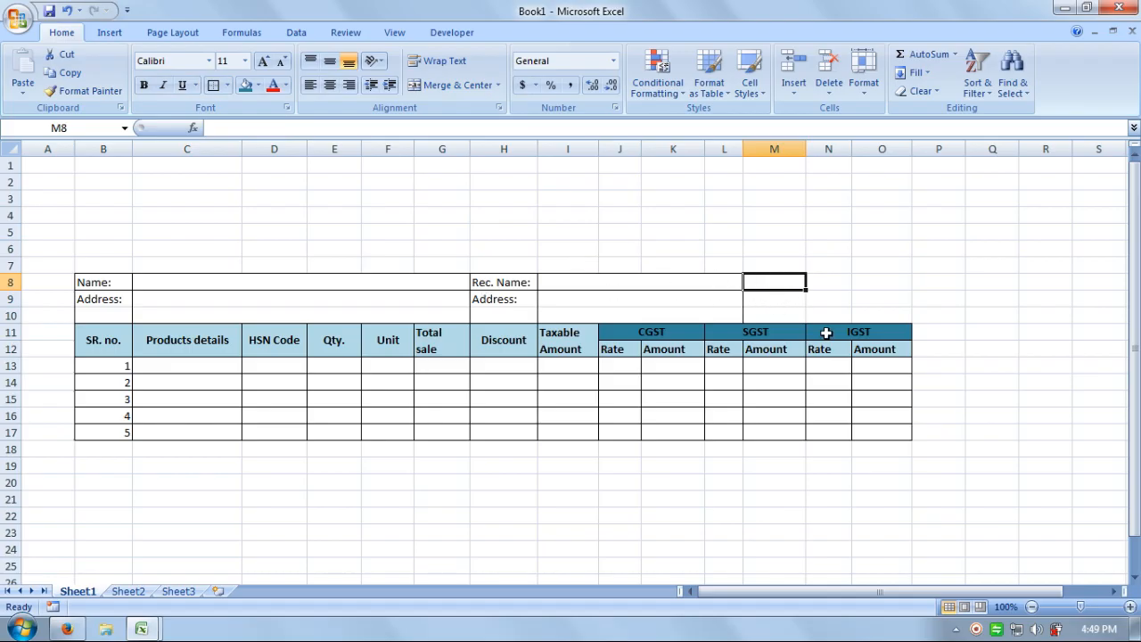
Enter Inv. Date in M8 and GSTI. No. in M9, then begin Cust. GST. No. in M10.
text(Inv. Date)
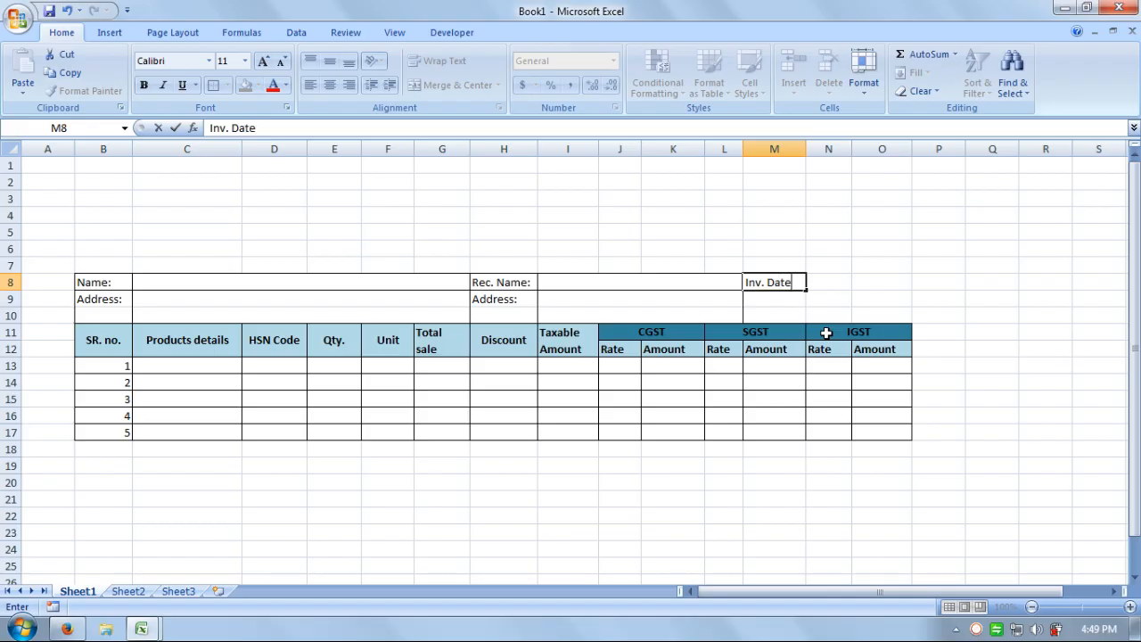
key(Return)
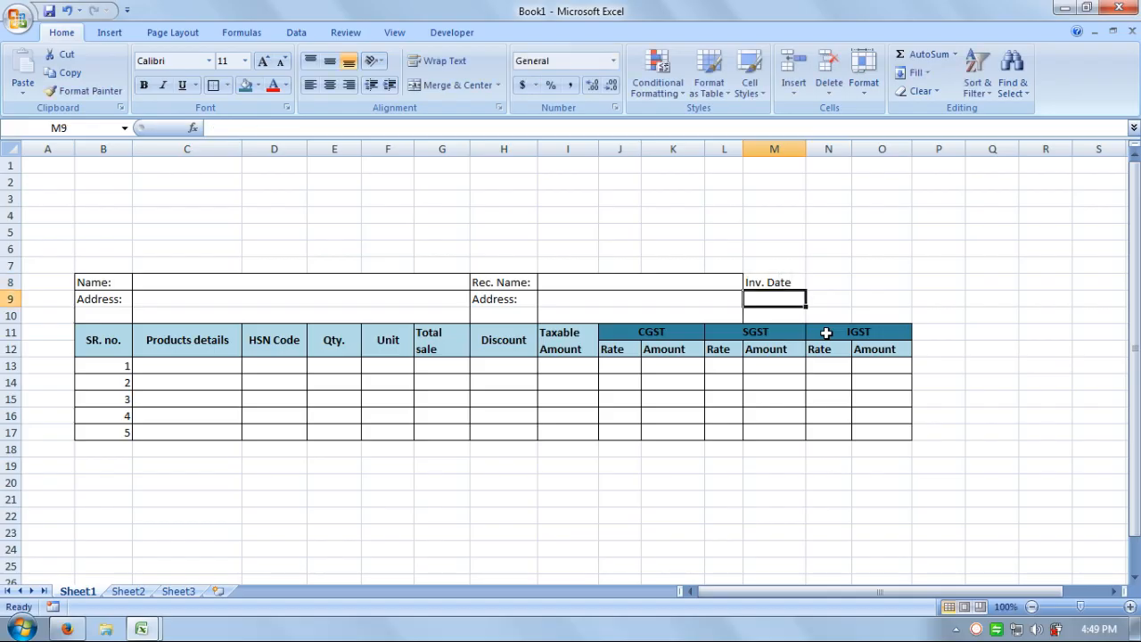
text(G)
shift+click(826, 332)
text(S)
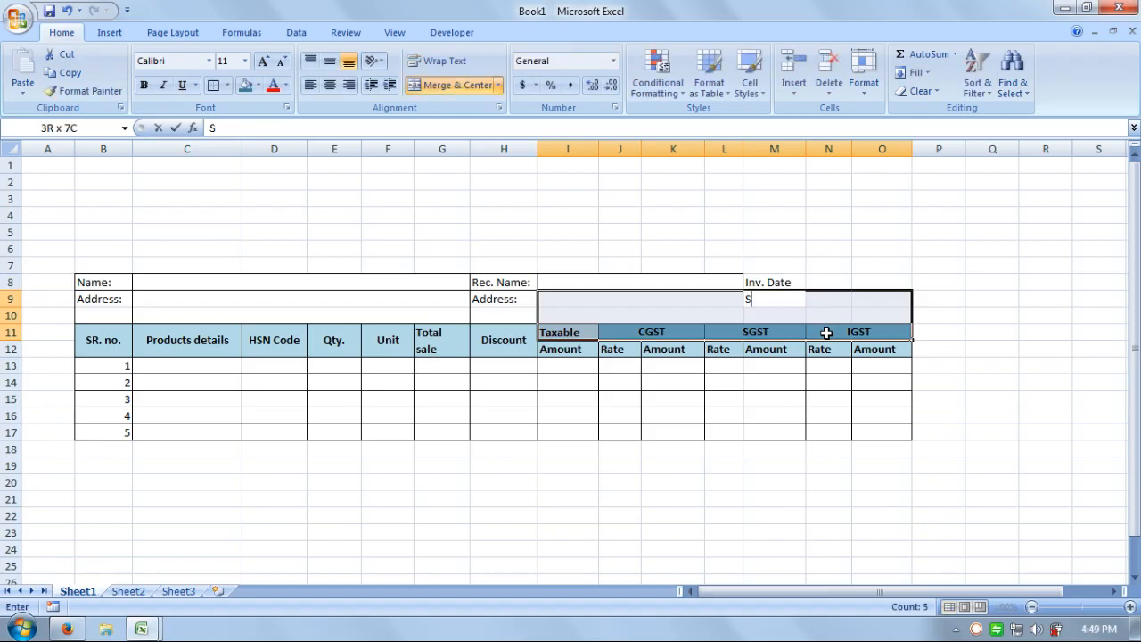
key(Return)
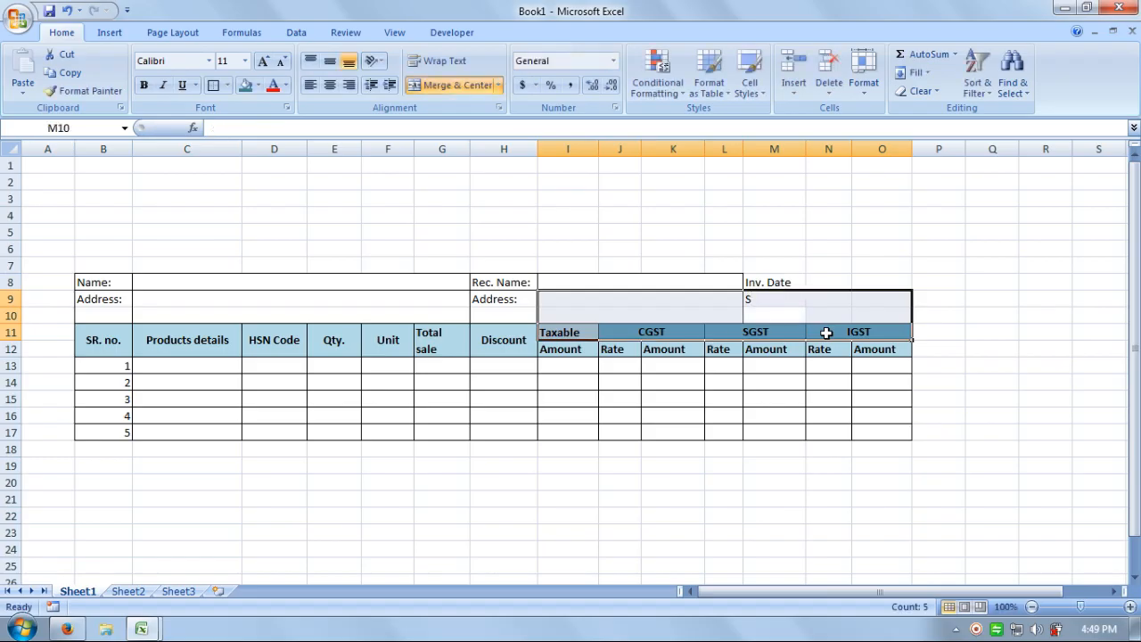
key(Down)
key(Up)
key(Up)
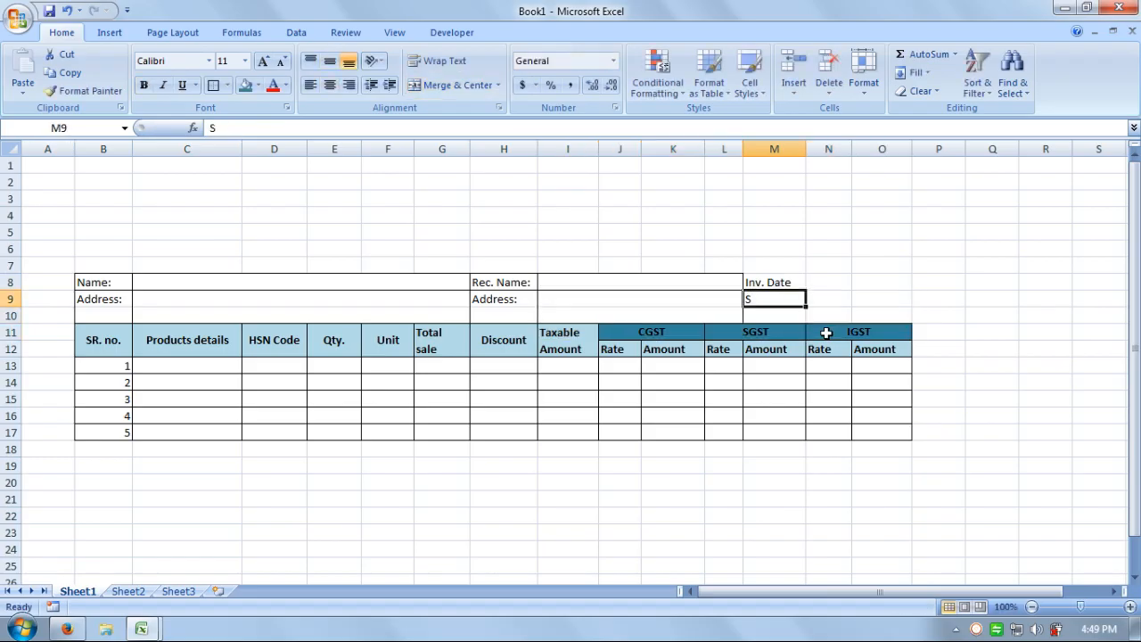
key(BackSpace)
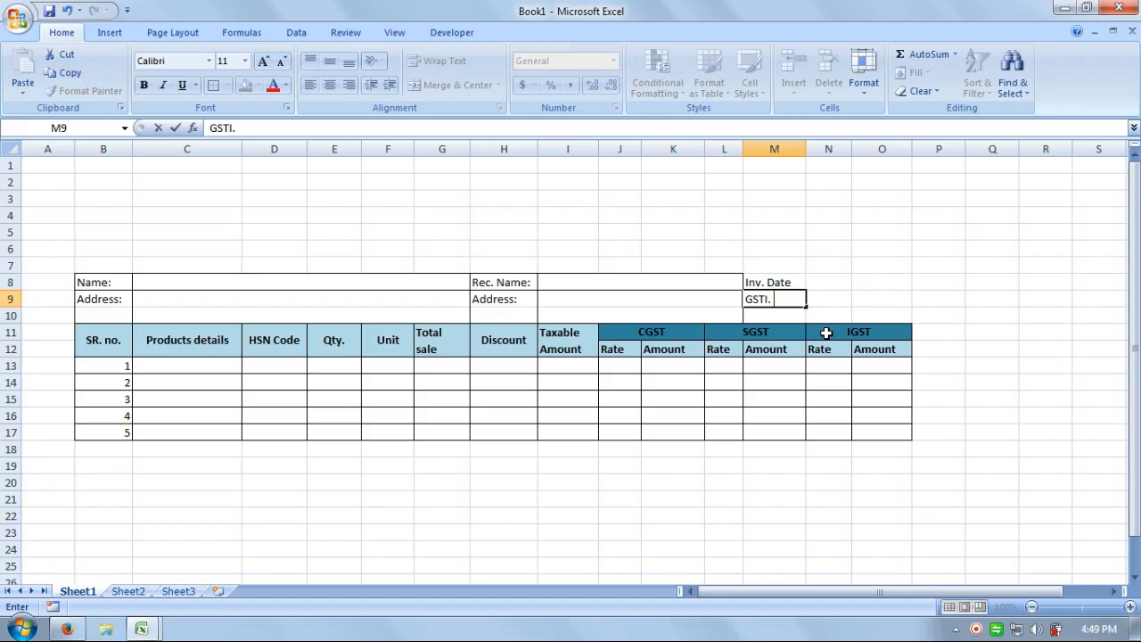
text(No.)
key(Return)
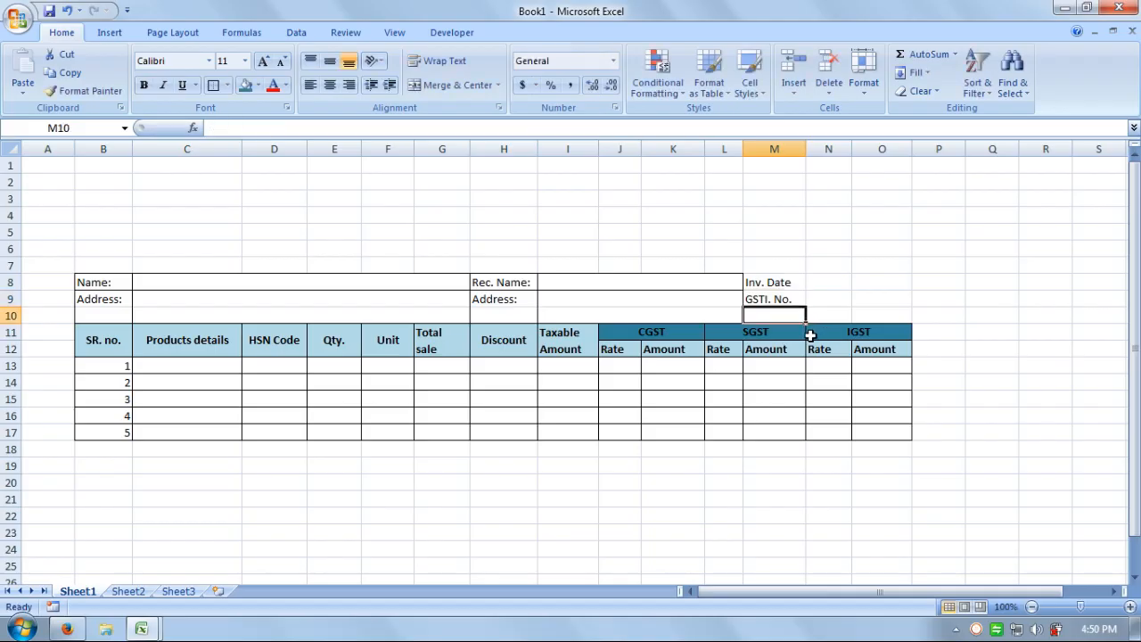
text(Cust. GST. No.)
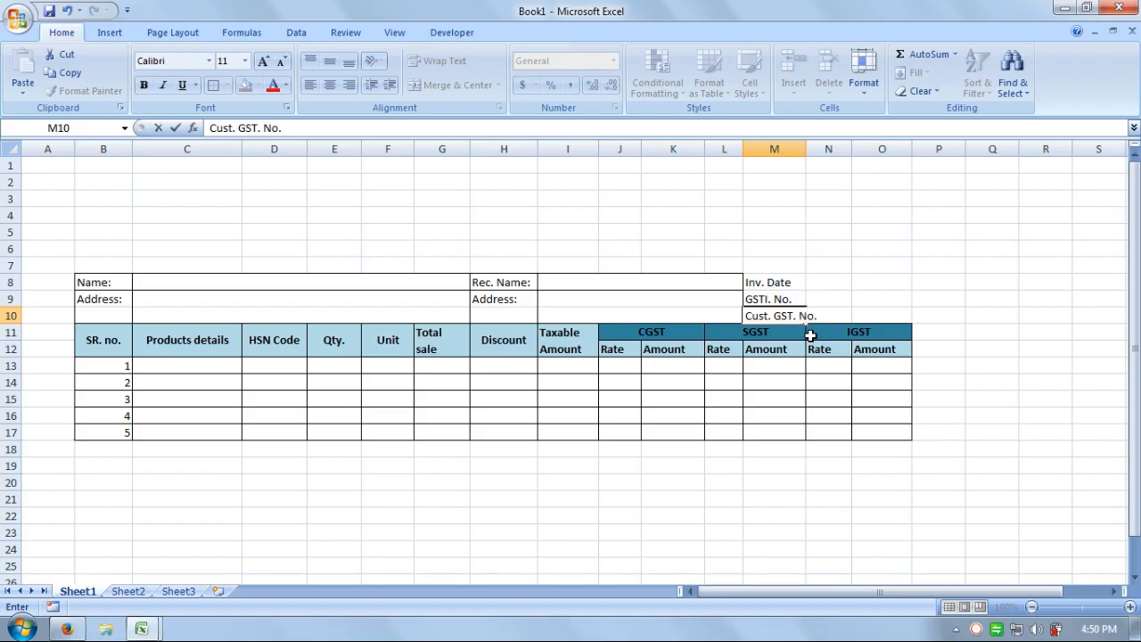
Commit Cust. GST. No. in M10 and widen column M to fit the three labels.
click(804, 334)
drag(806, 150, 821, 150)
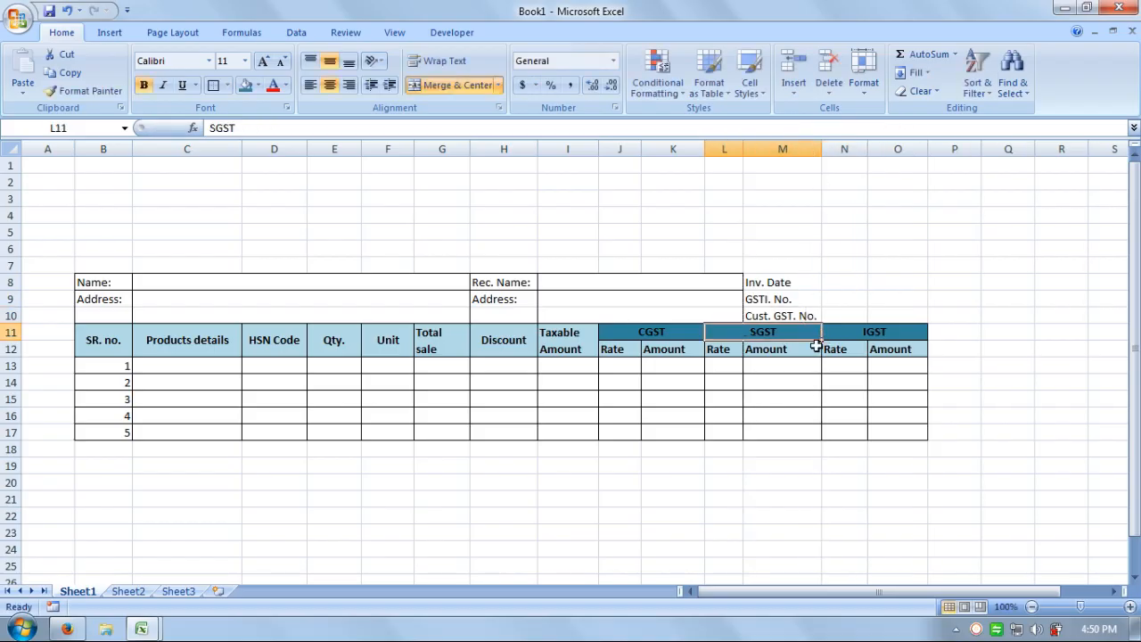
click(790, 284)
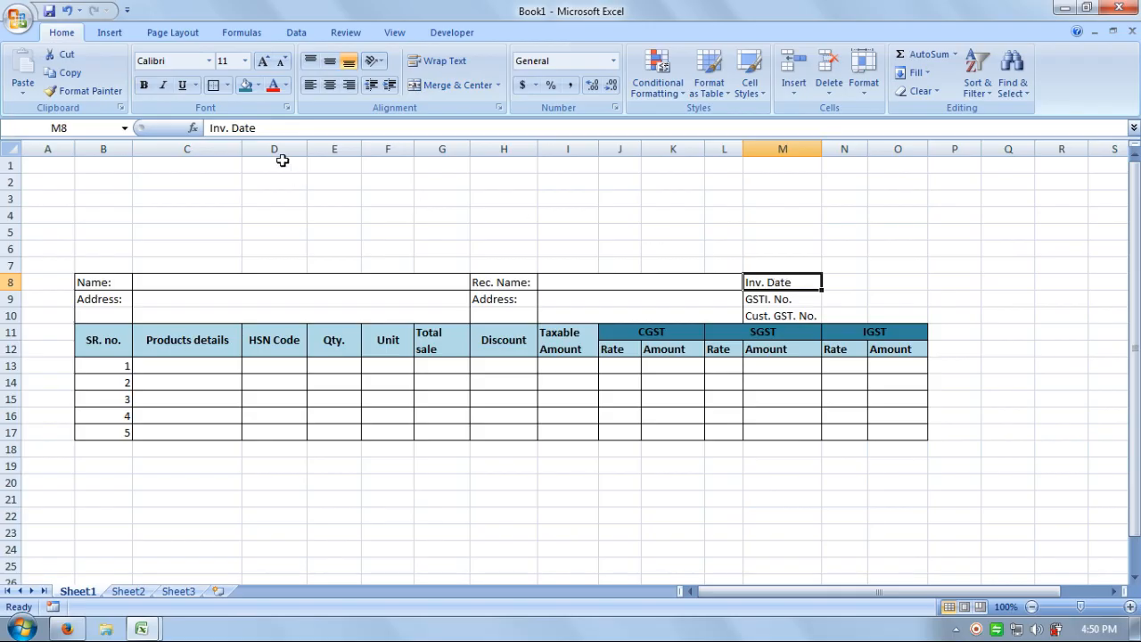
click(756, 301)
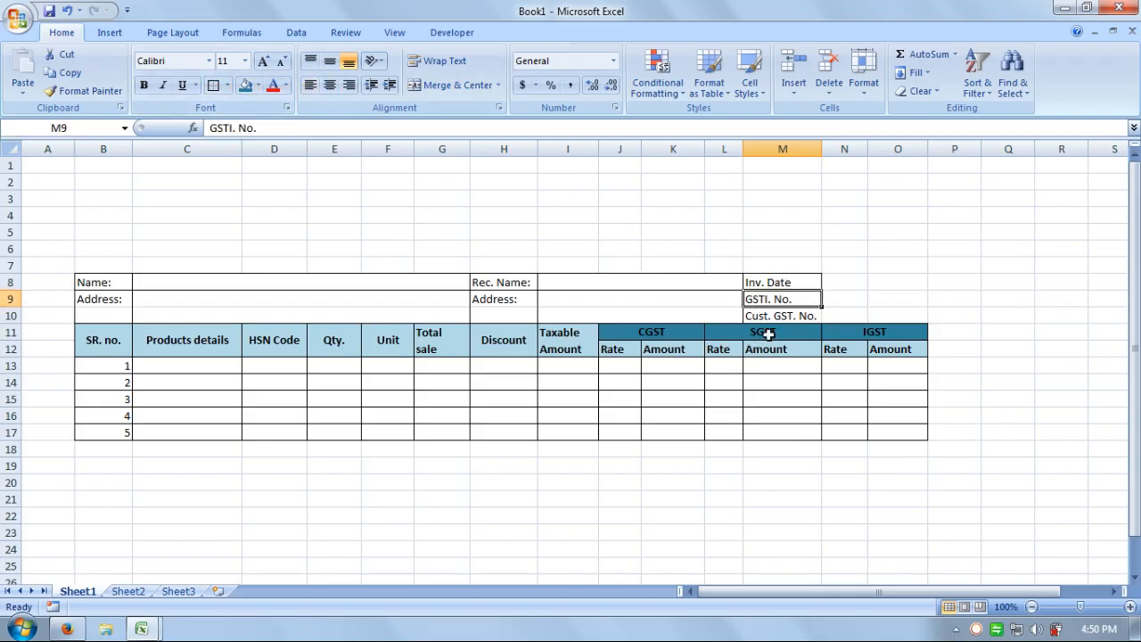
click(769, 317)
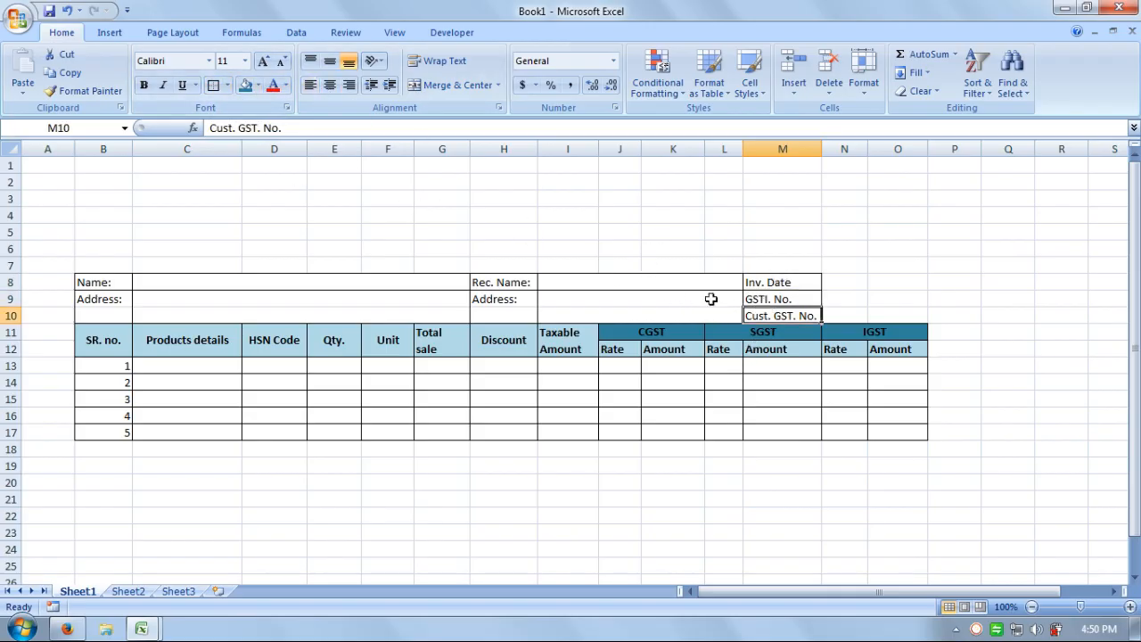
click(864, 245)
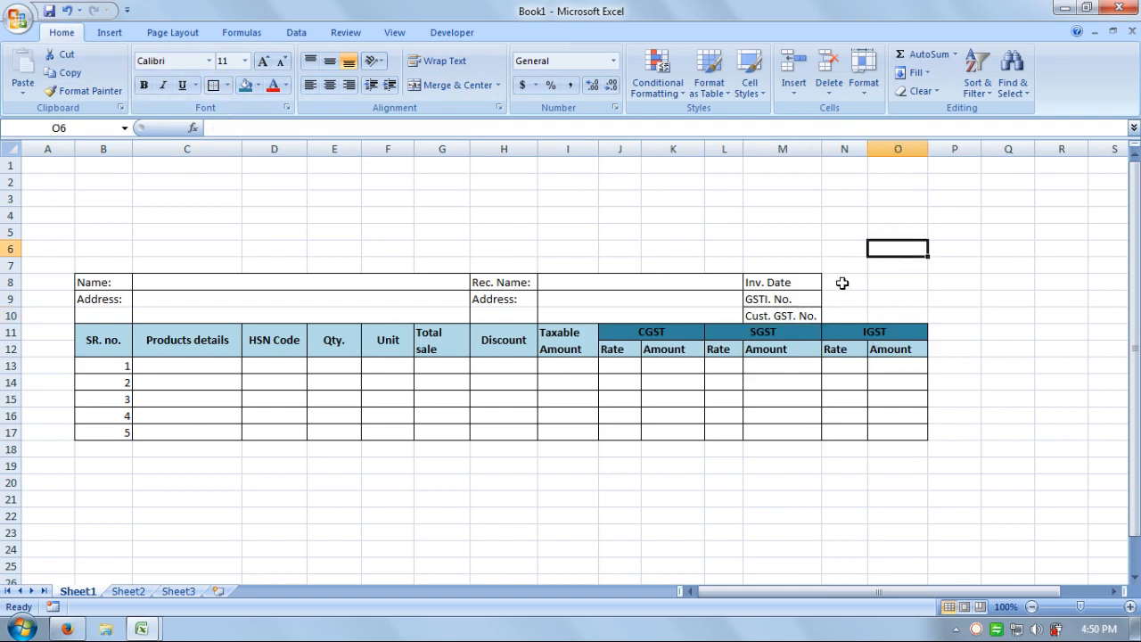
Merge N8:O8 and N9:O9 each into a single cell.
drag(840, 283, 878, 300)
click(441, 87)
click(455, 85)
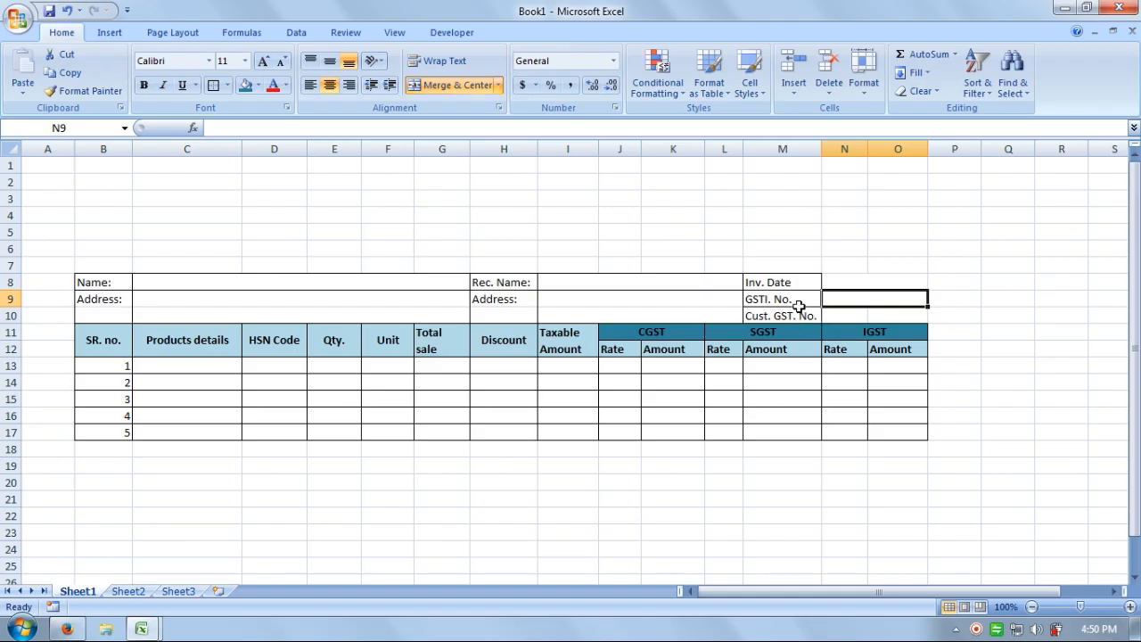
Merge M9:O9 with the GSTI. No. label left-aligned, and merge N10:O10.
drag(797, 300, 882, 302)
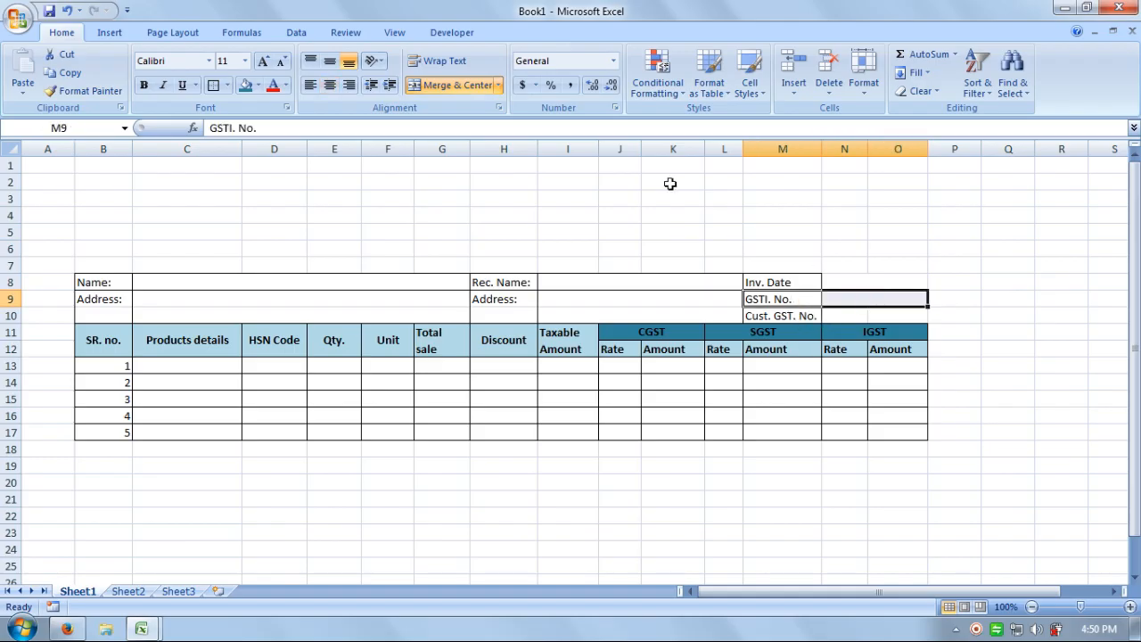
click(464, 85)
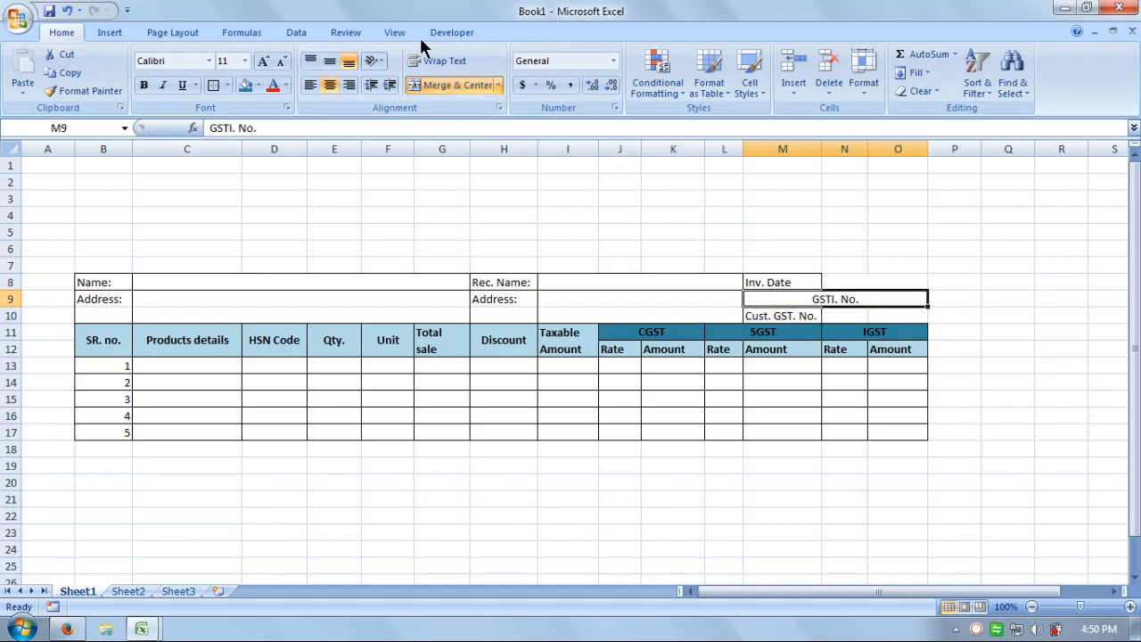
click(310, 85)
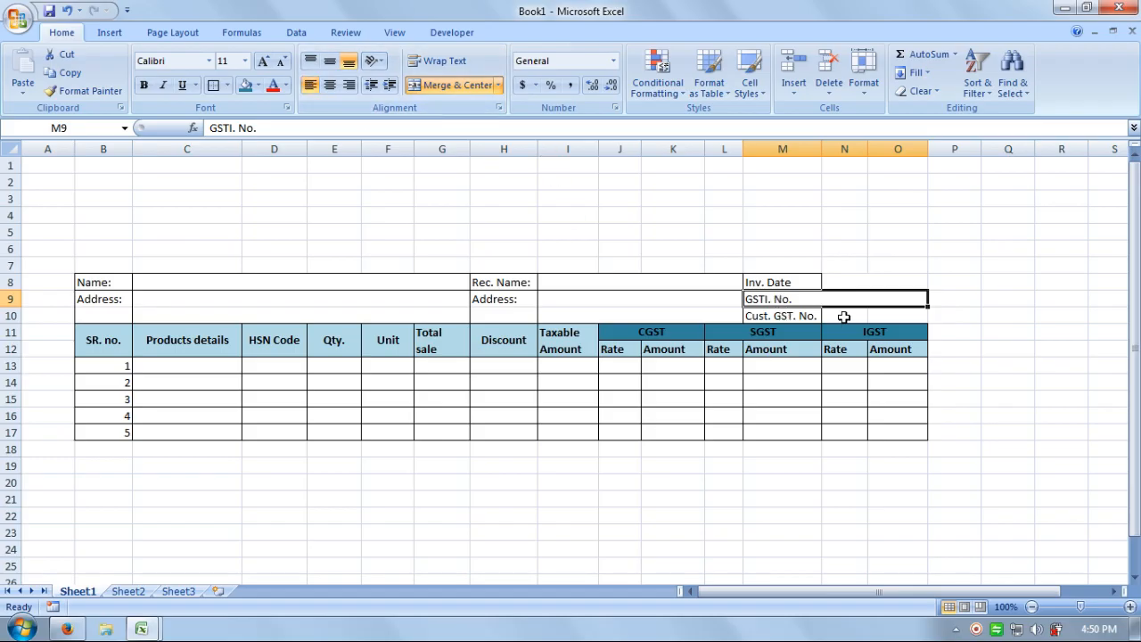
drag(845, 317, 878, 316)
click(446, 86)
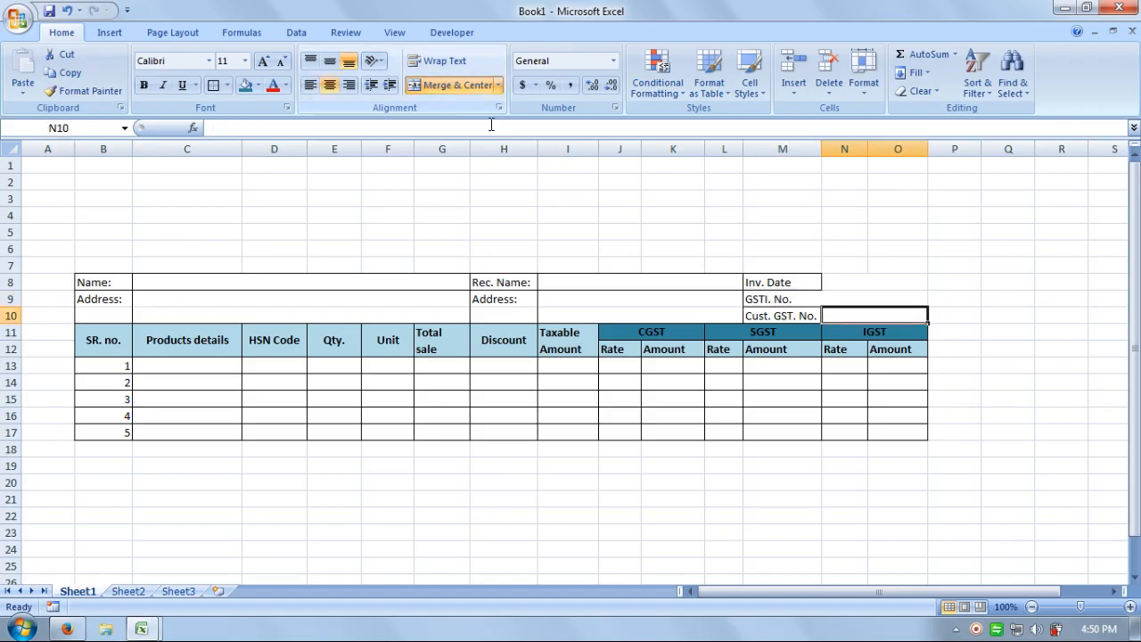
click(953, 282)
Add borders around the merged N8:O8 date cell and the M9:O9 row.
click(855, 282)
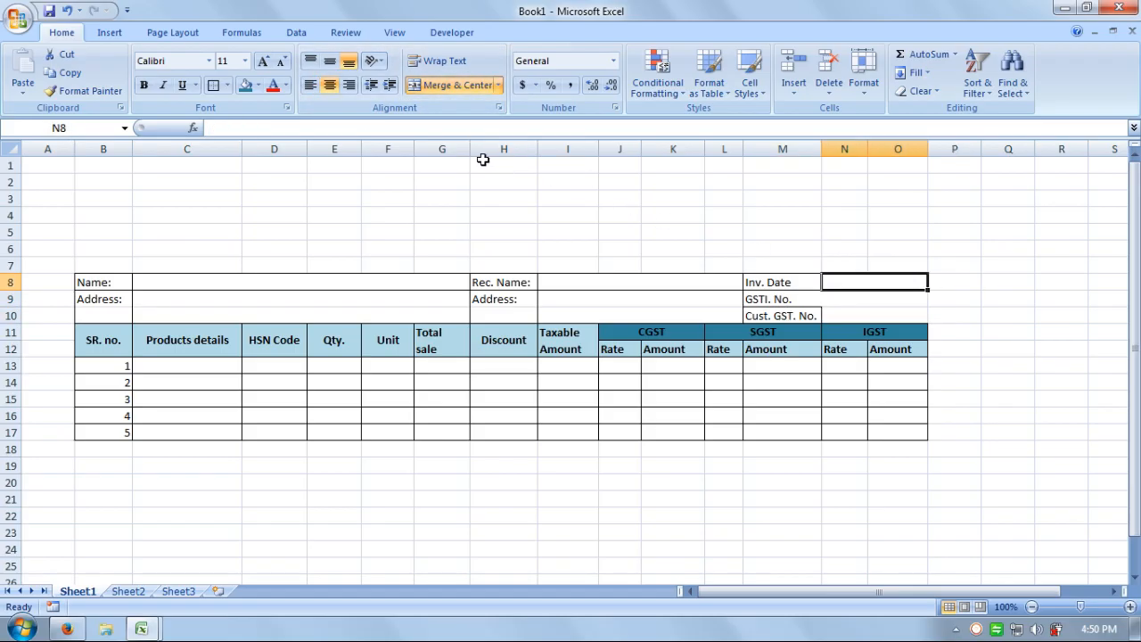
click(213, 84)
drag(792, 301, 878, 299)
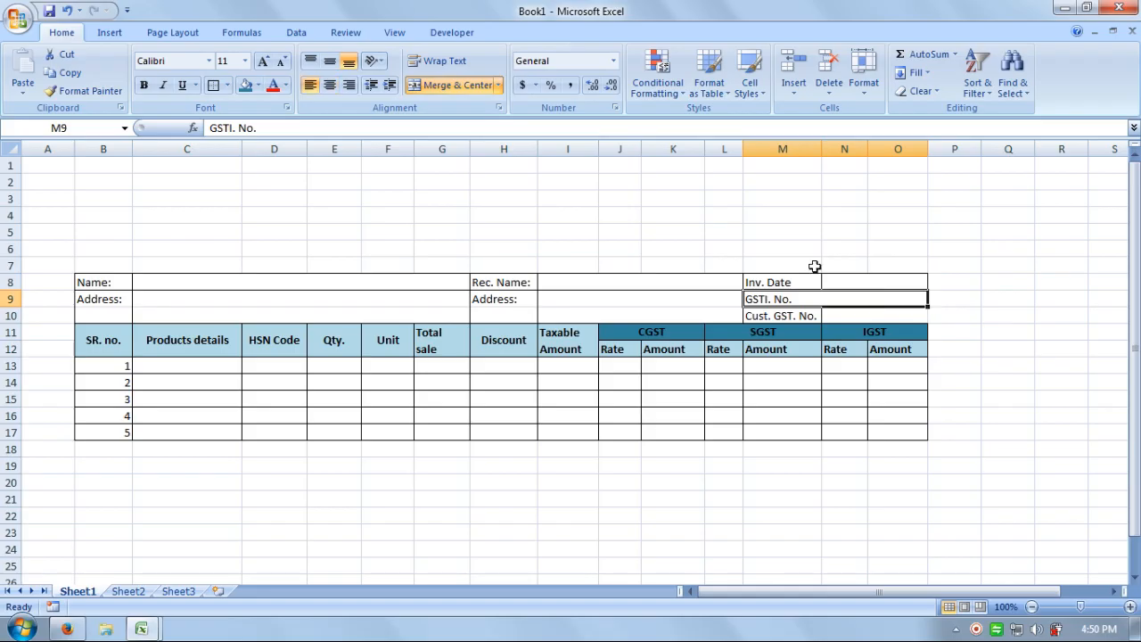
click(213, 83)
click(793, 215)
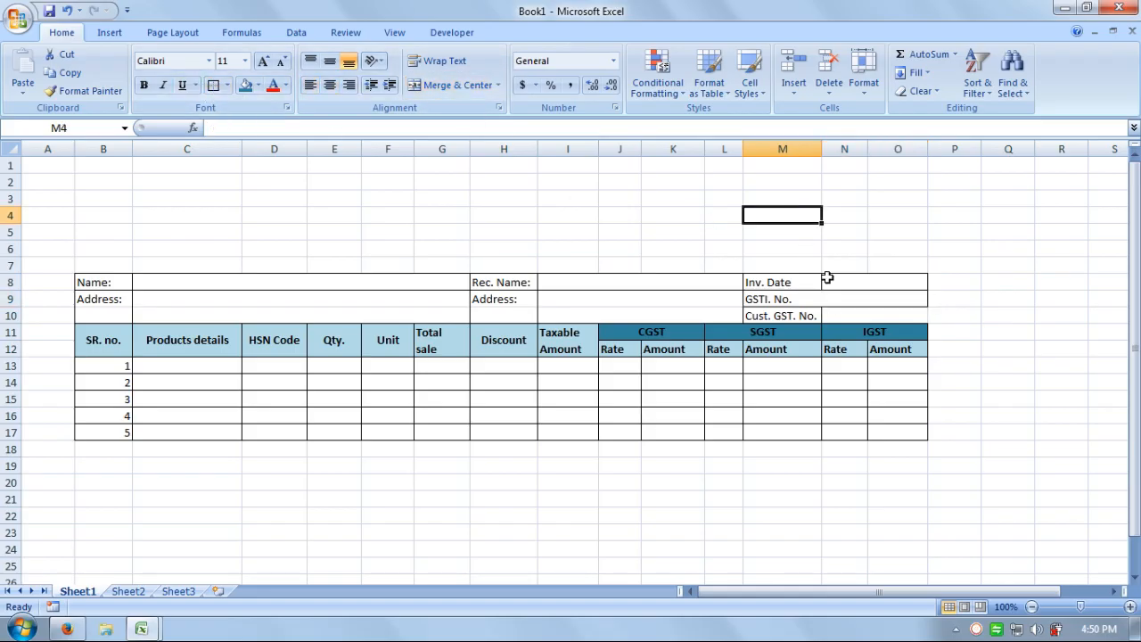
Merge N10:O10, unmerge M9:O9, then merge only the N9:O9 GSTI value cells.
click(855, 315)
click(453, 84)
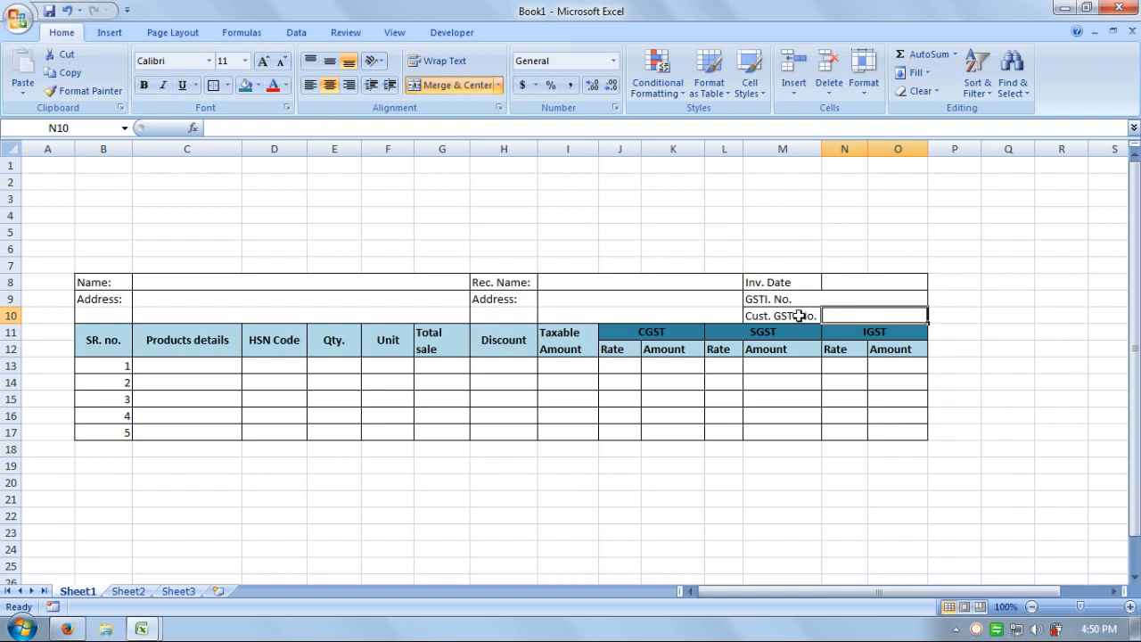
click(830, 298)
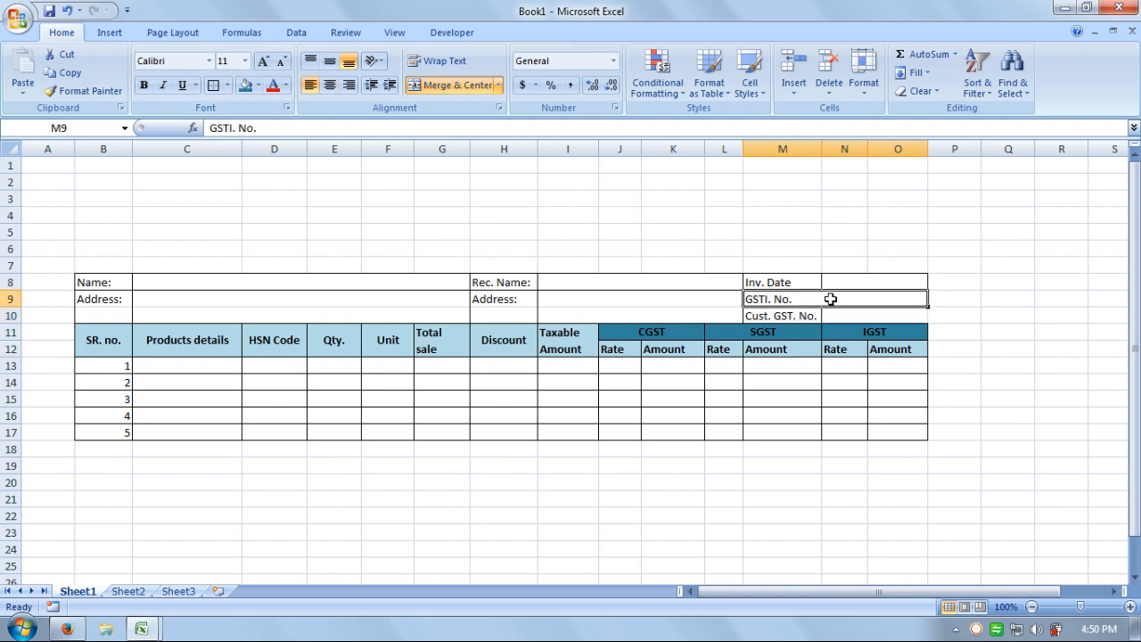
click(450, 84)
click(792, 198)
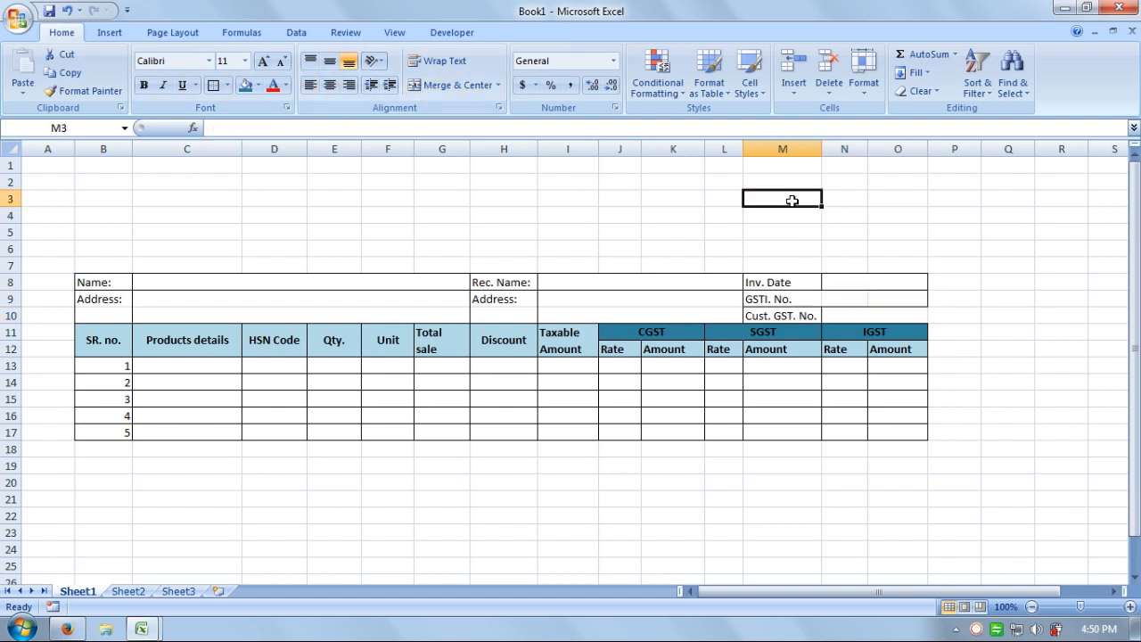
click(816, 302)
drag(847, 298, 887, 300)
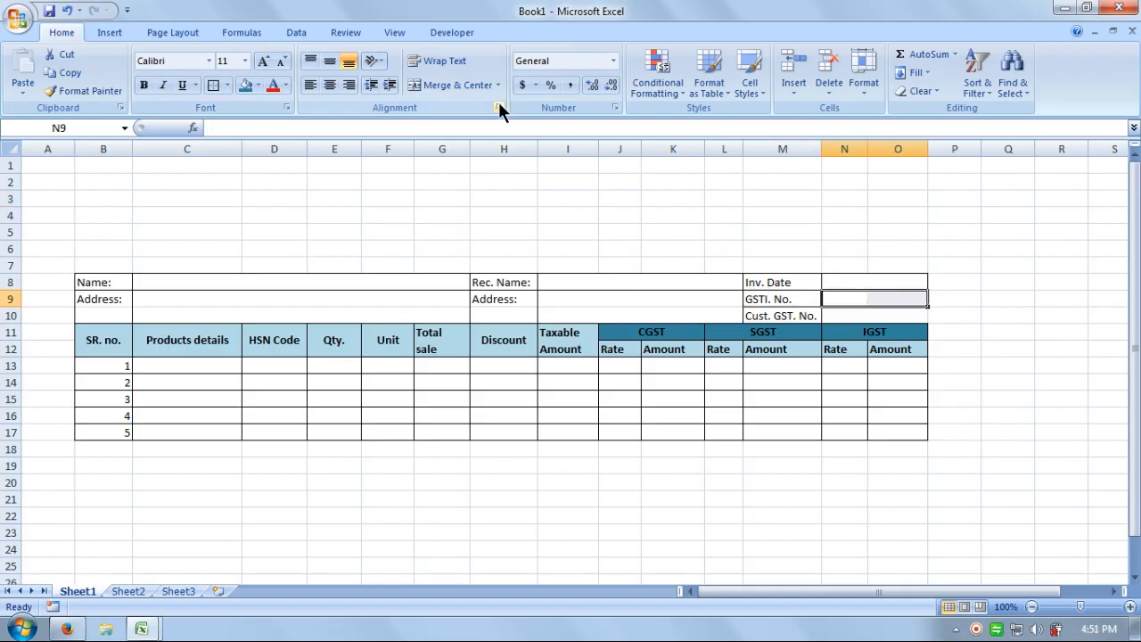
click(450, 85)
Remerge M10:O10 as one left-aligned Cust. GST. No. cell.
drag(781, 313, 860, 318)
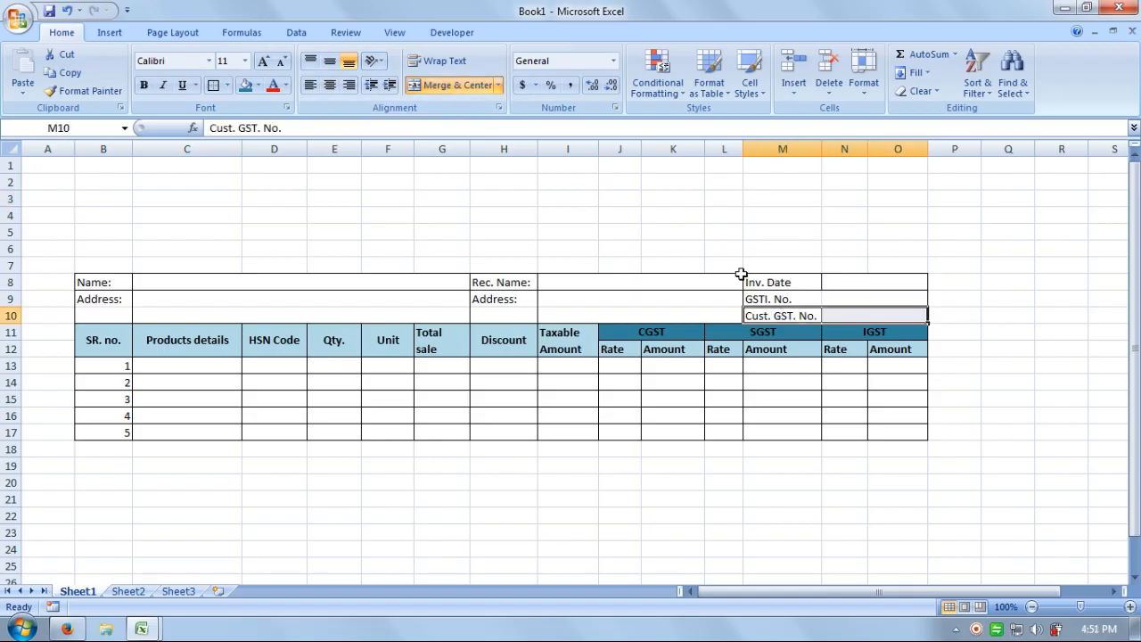
click(453, 83)
click(792, 198)
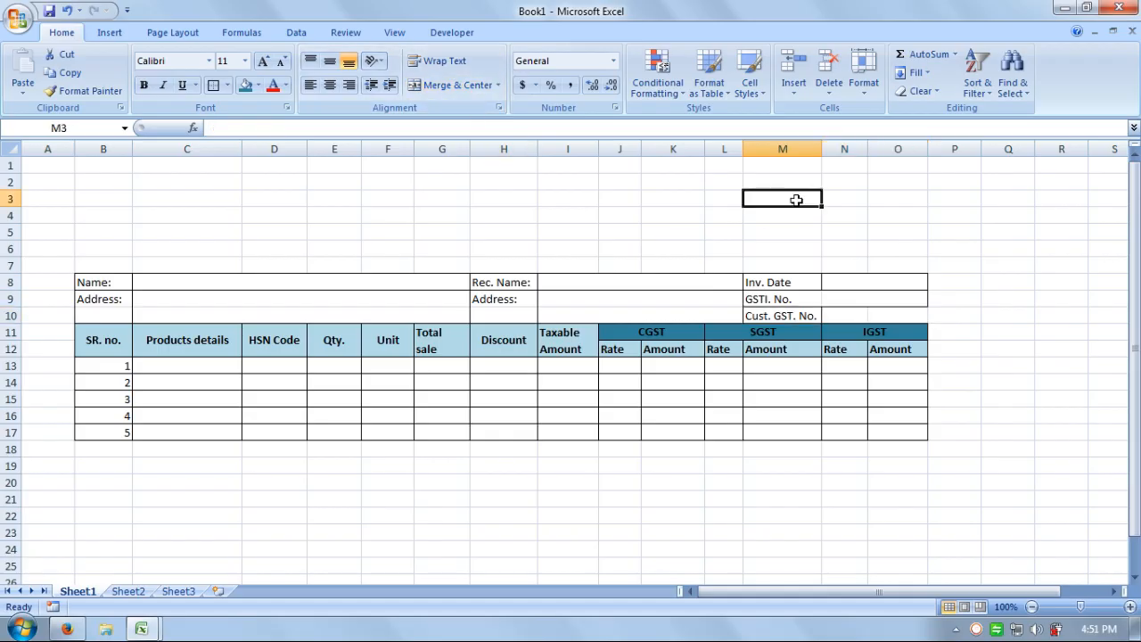
click(816, 315)
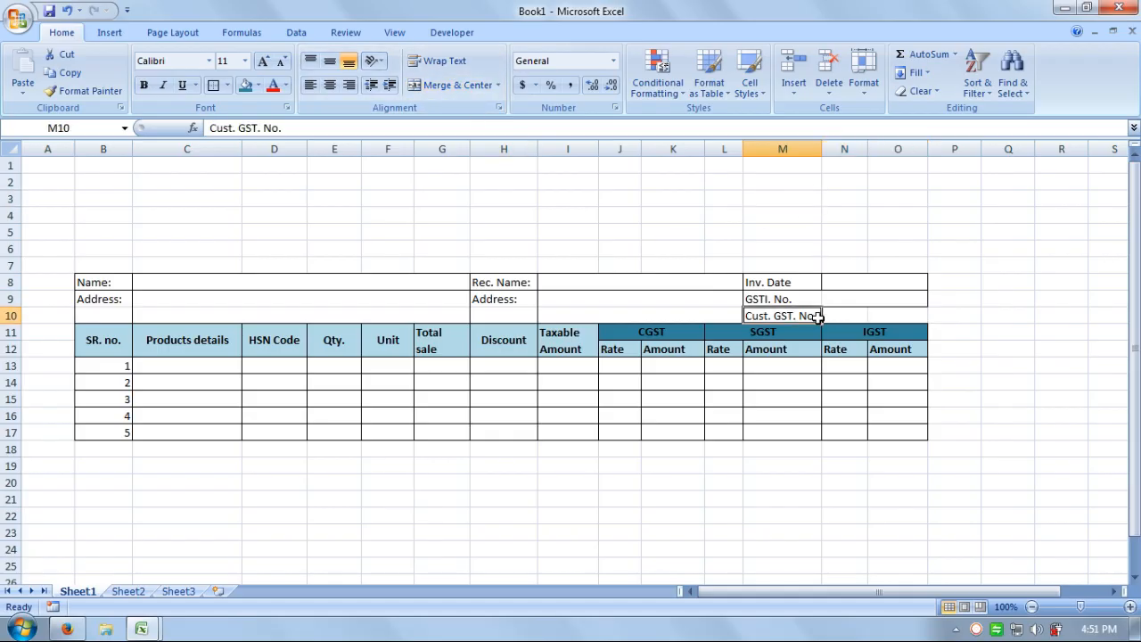
drag(817, 316, 896, 316)
click(441, 84)
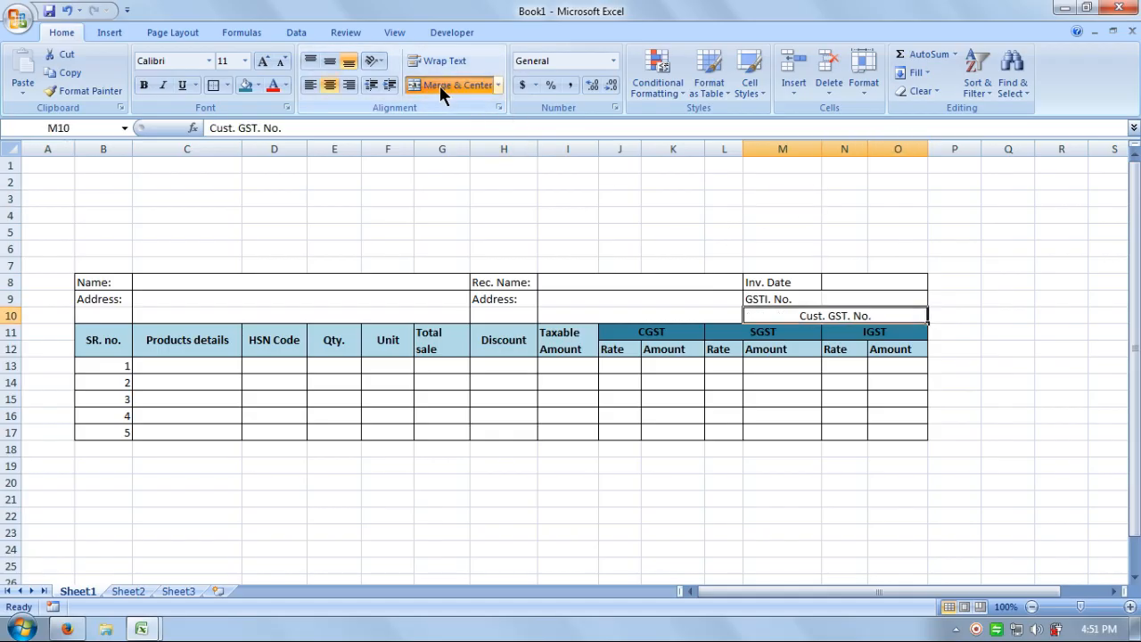
click(307, 85)
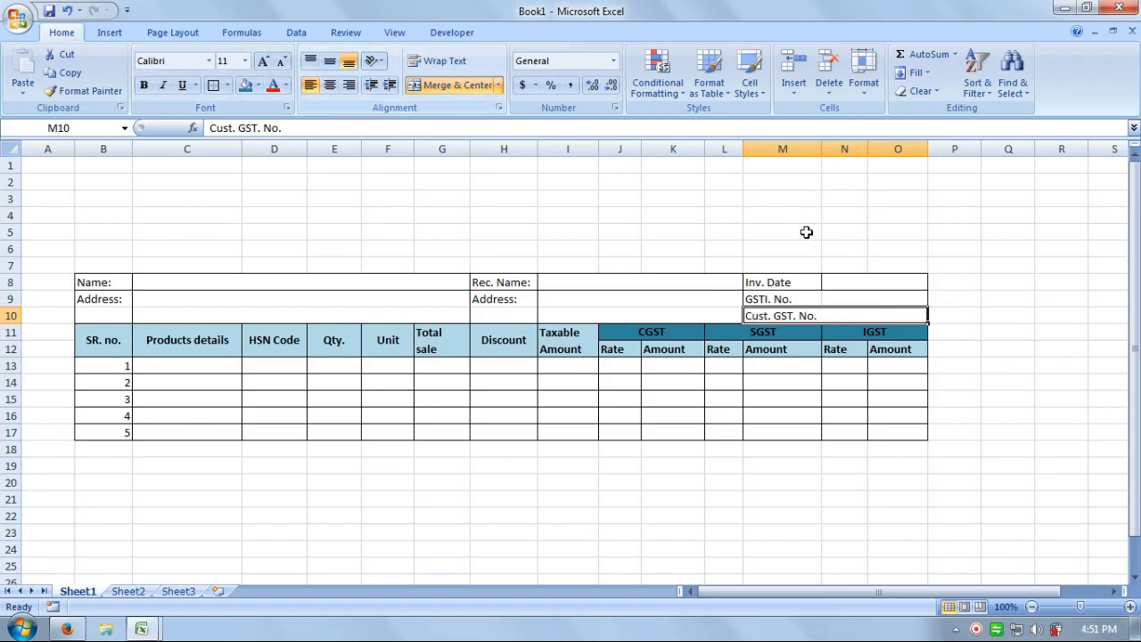
Check the merged Cust. GST. No. and GSTI. No. value cells.
click(806, 232)
drag(857, 301, 878, 302)
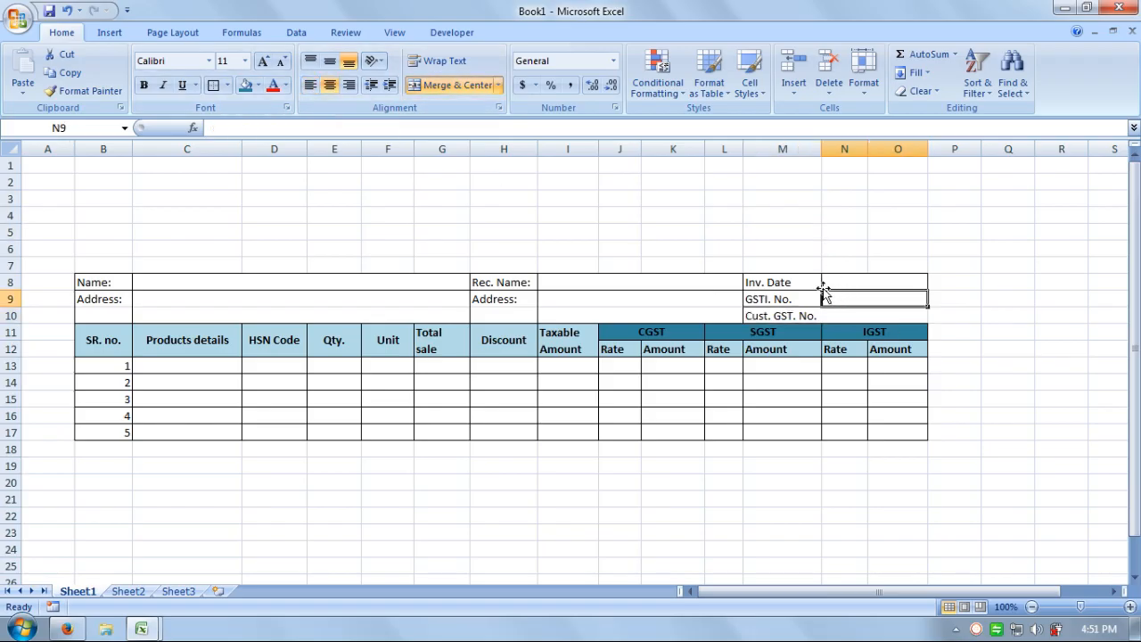
click(823, 314)
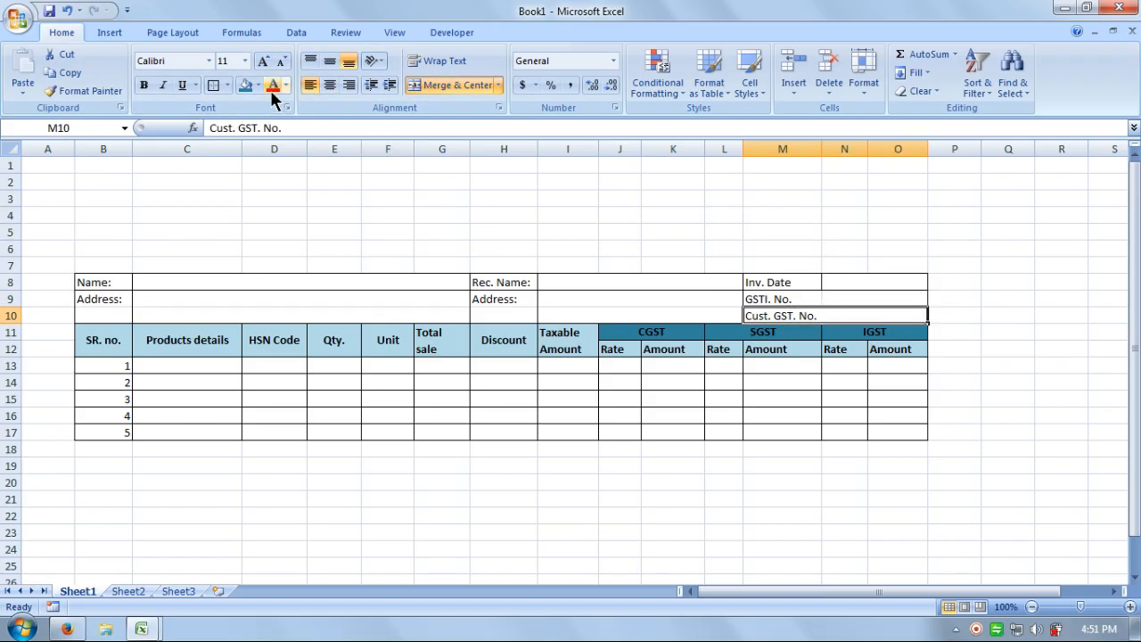
click(739, 195)
click(853, 297)
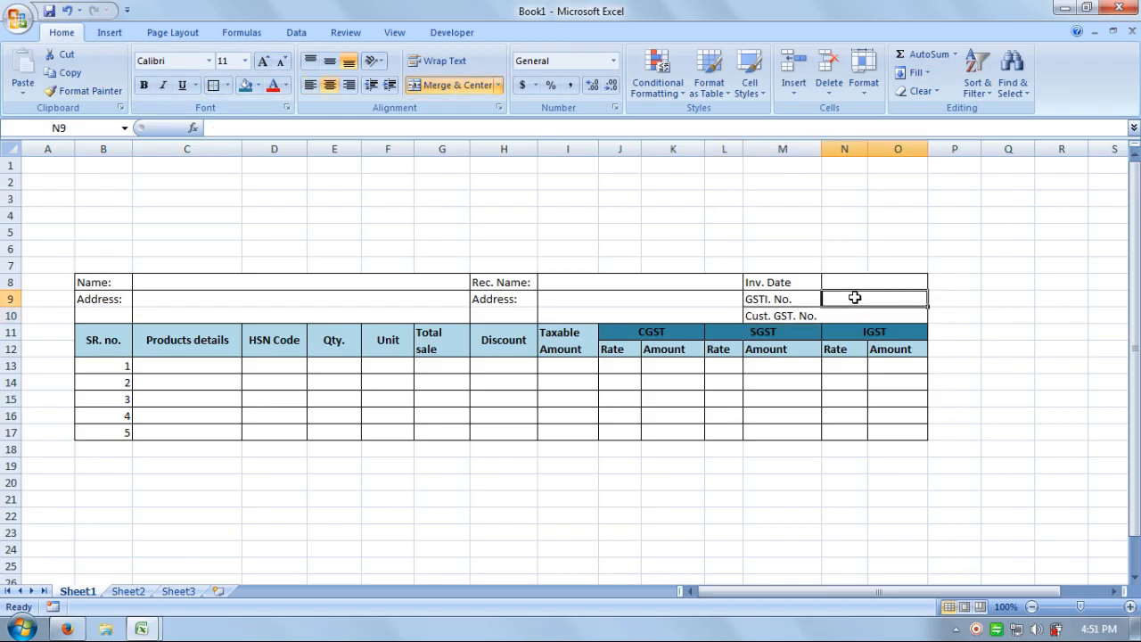
click(906, 199)
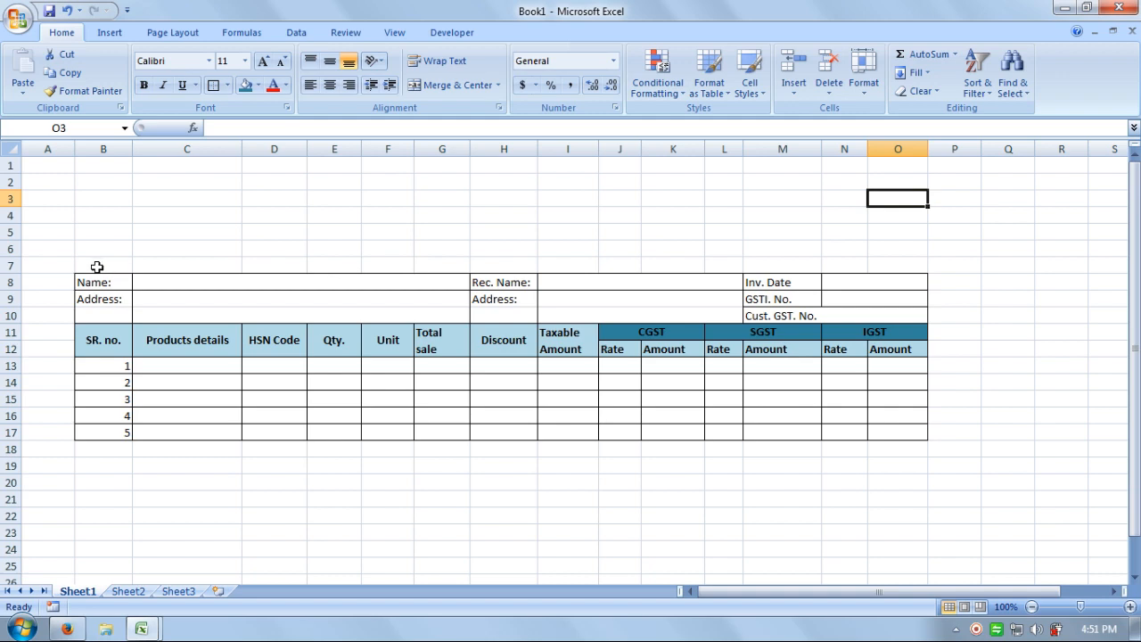
Merge B7:G7 and enter the centred heading 'Customer Details'.
drag(97, 267, 219, 265)
drag(415, 266, 455, 268)
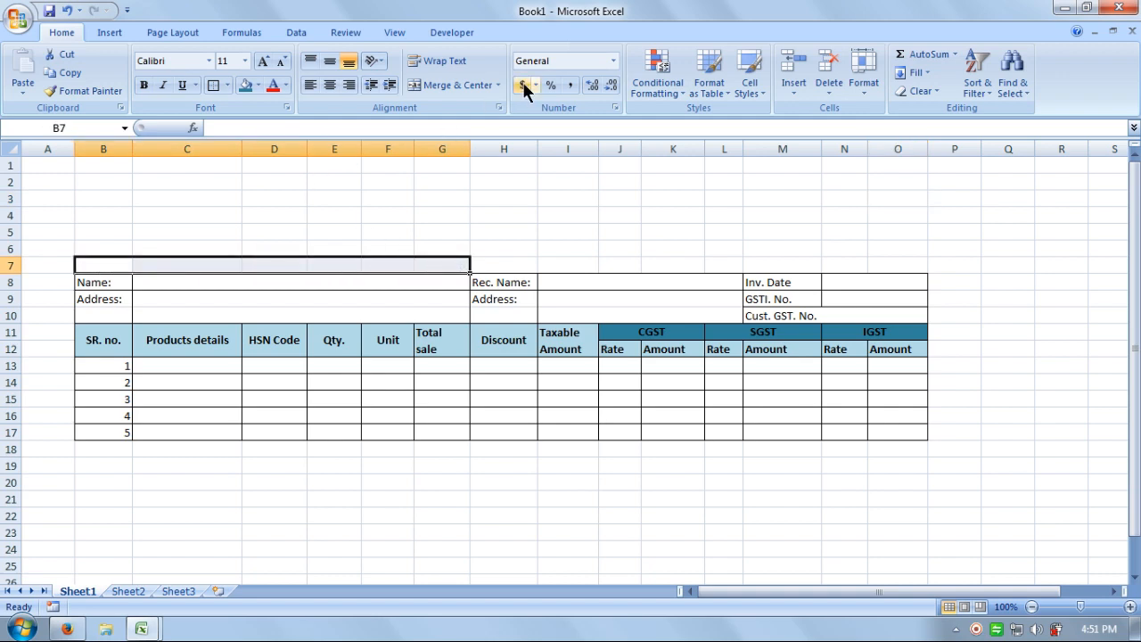
click(450, 84)
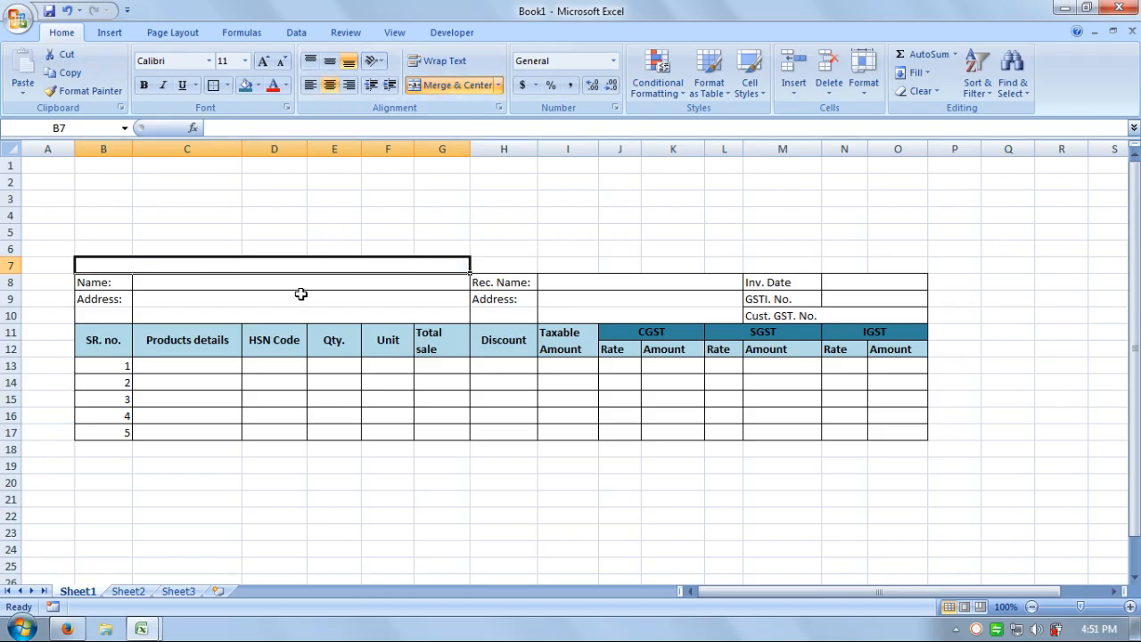
text(C)
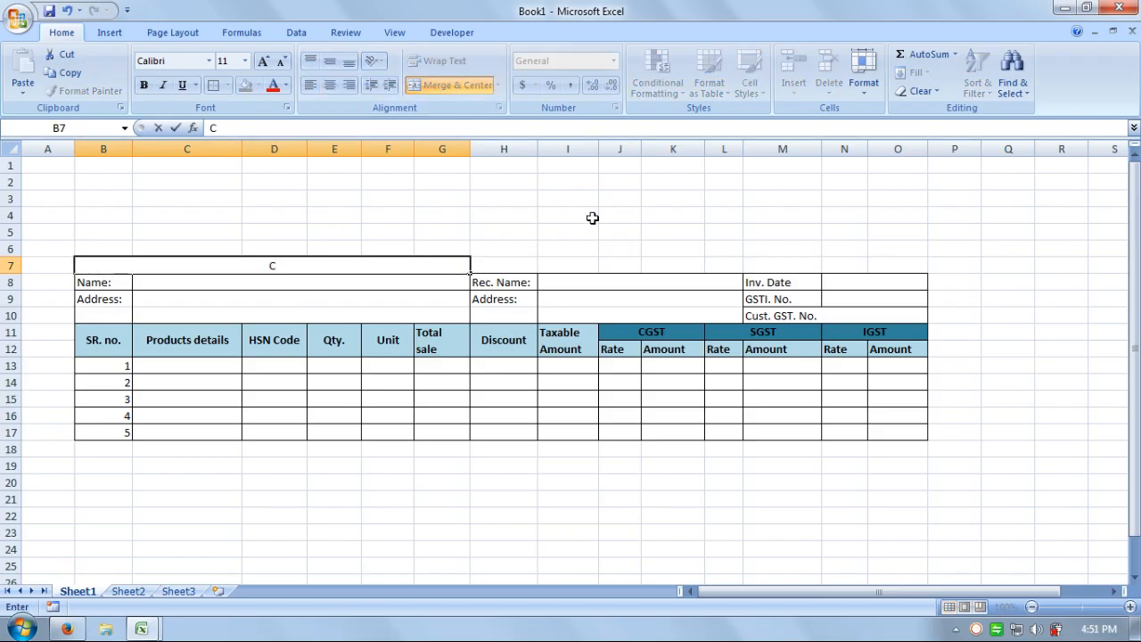
text(ustomer)
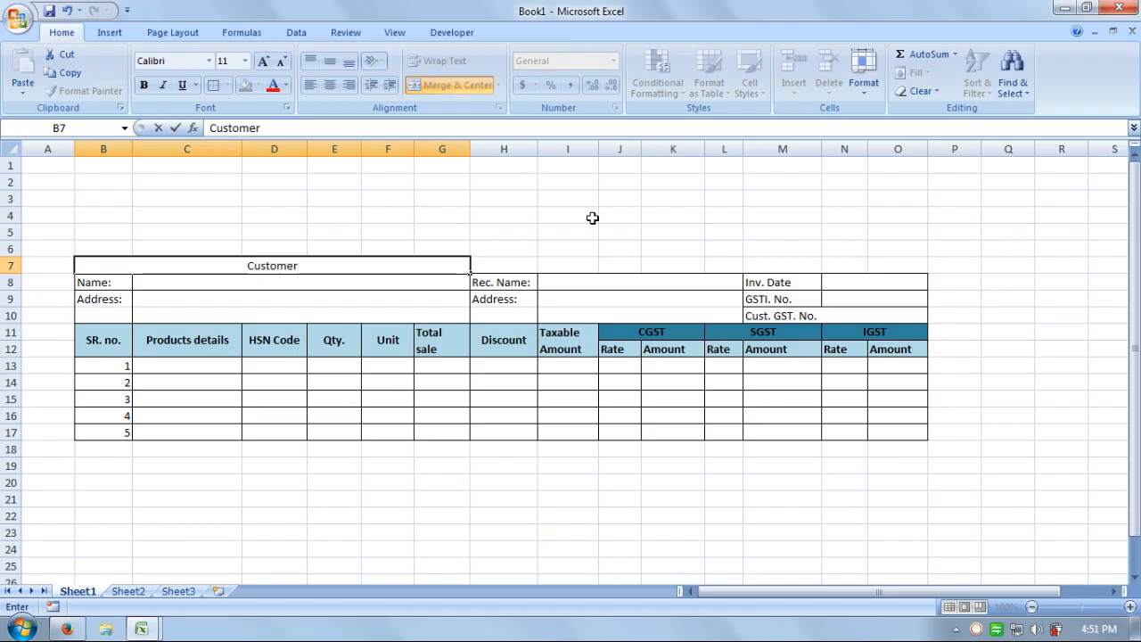
text( Deta)
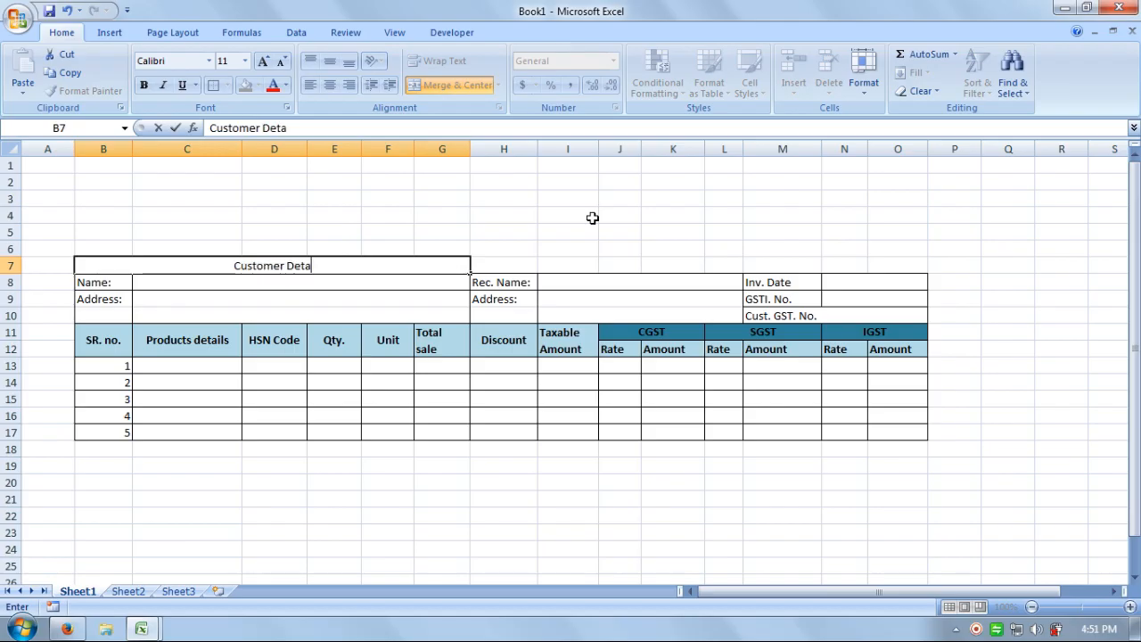
text(ils)
click(592, 212)
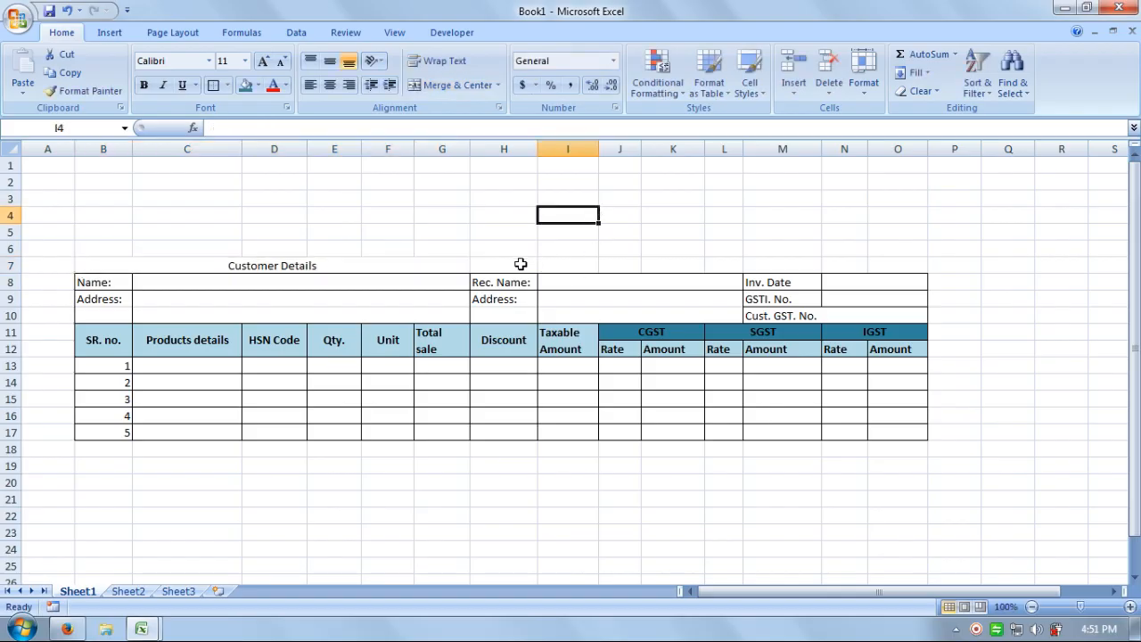
Merge H7:L7 and enter the centred heading 'Shipping Address'.
drag(484, 265, 731, 265)
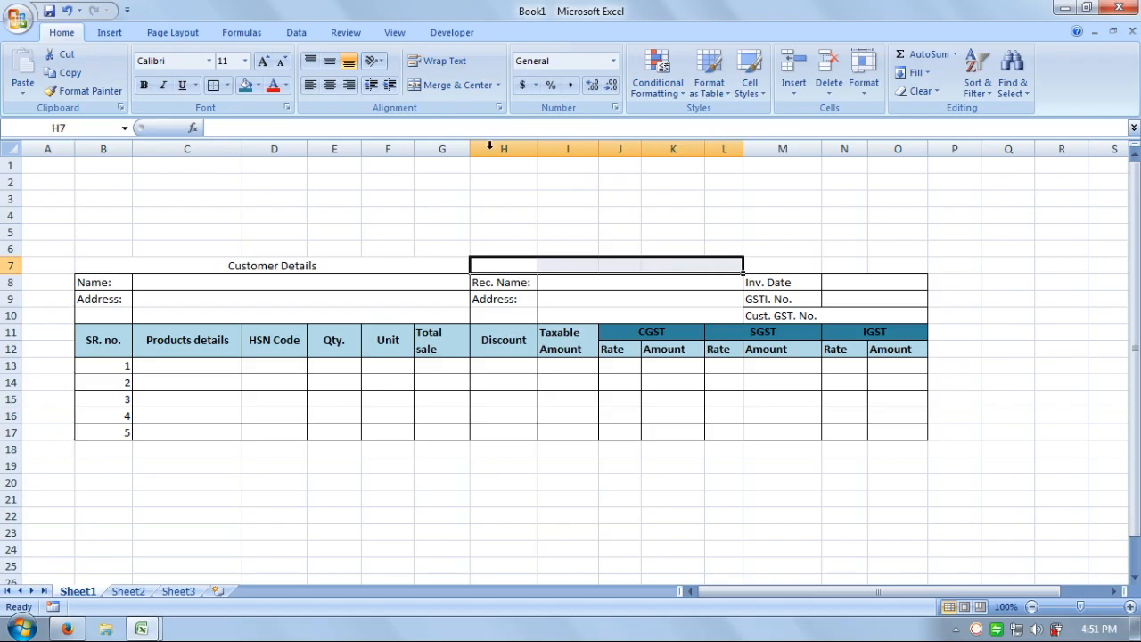
click(443, 87)
text(S)
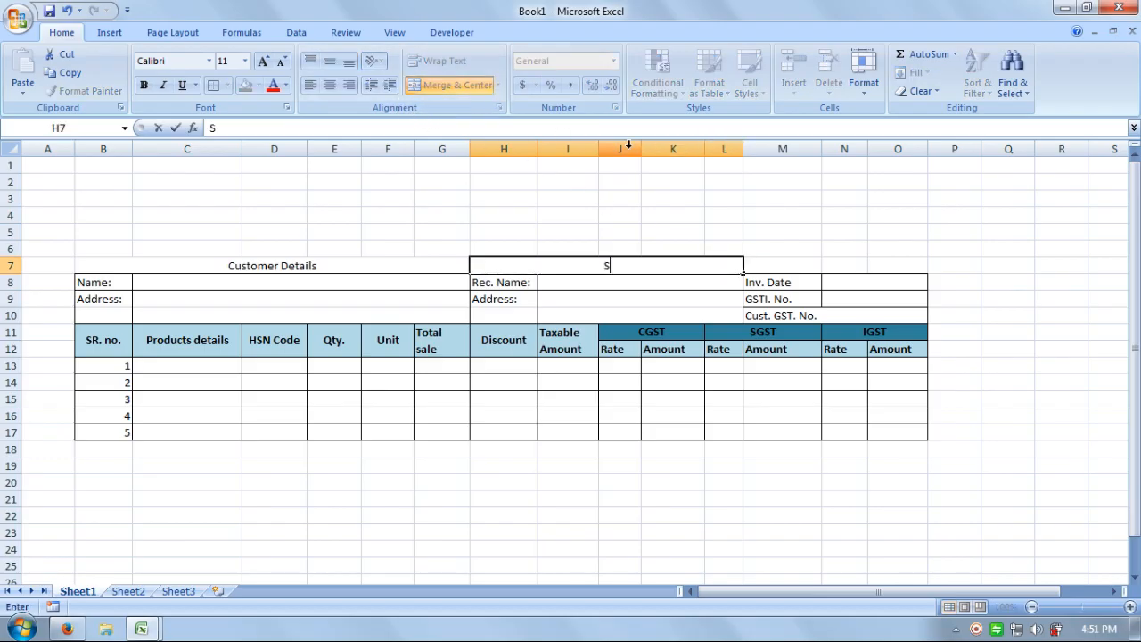
text(hipping)
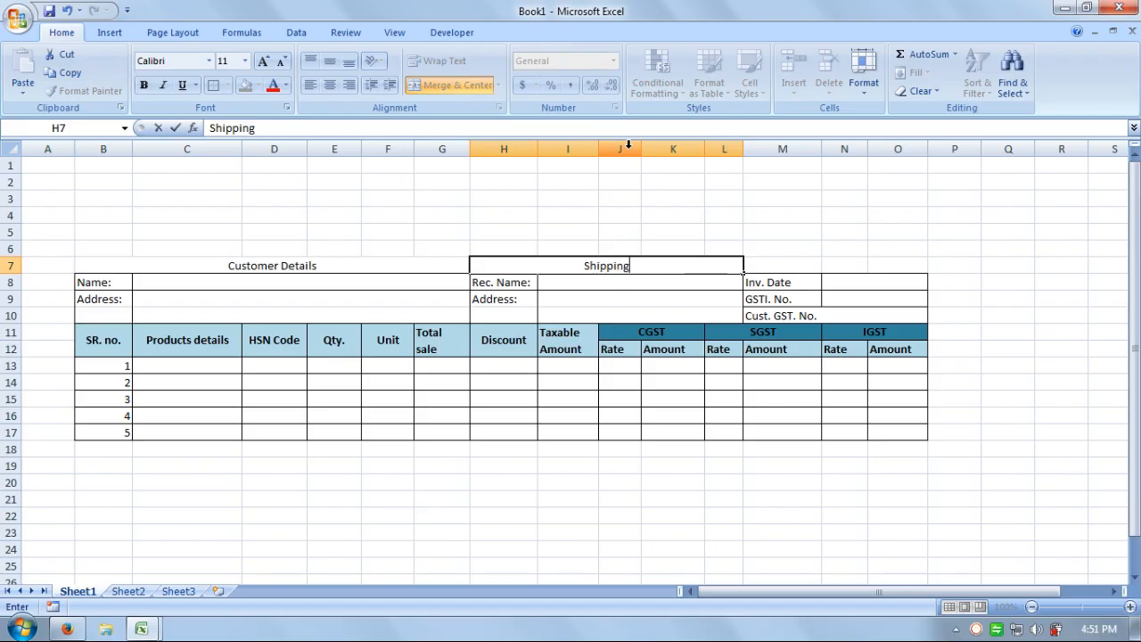
text( Address)
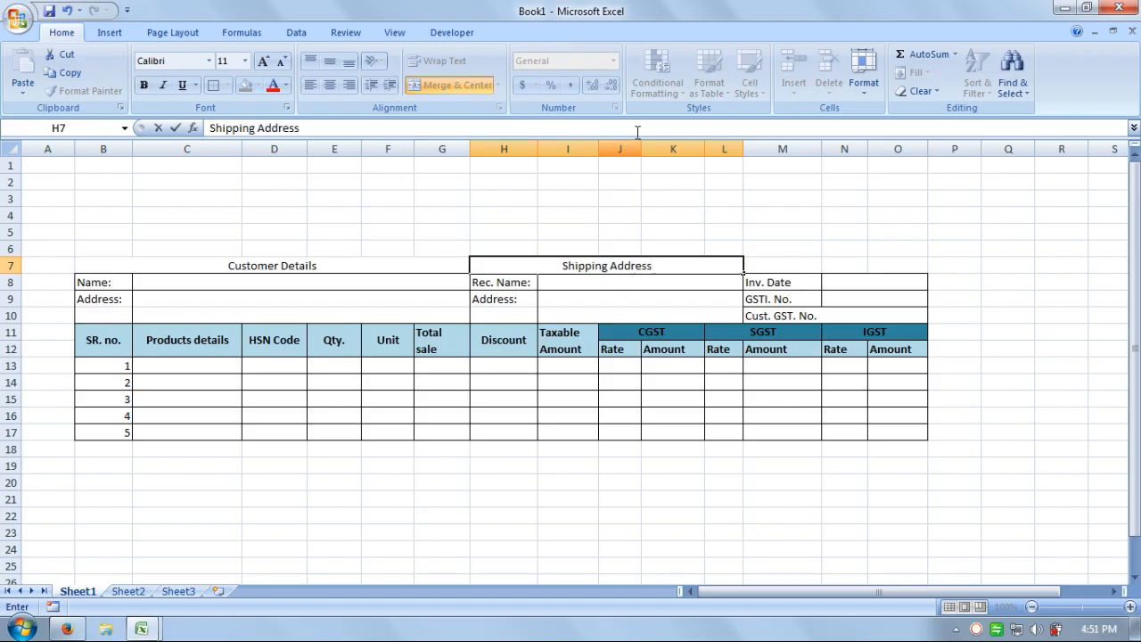
click(749, 214)
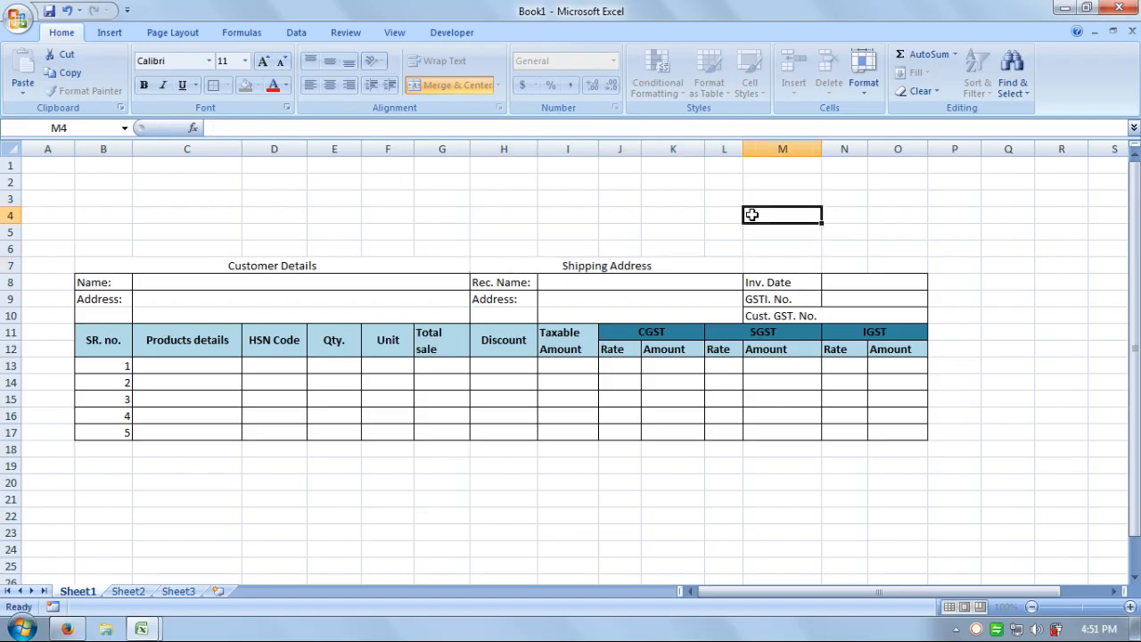
Add outline borders around the Customer Details and Shipping Address headings.
click(377, 259)
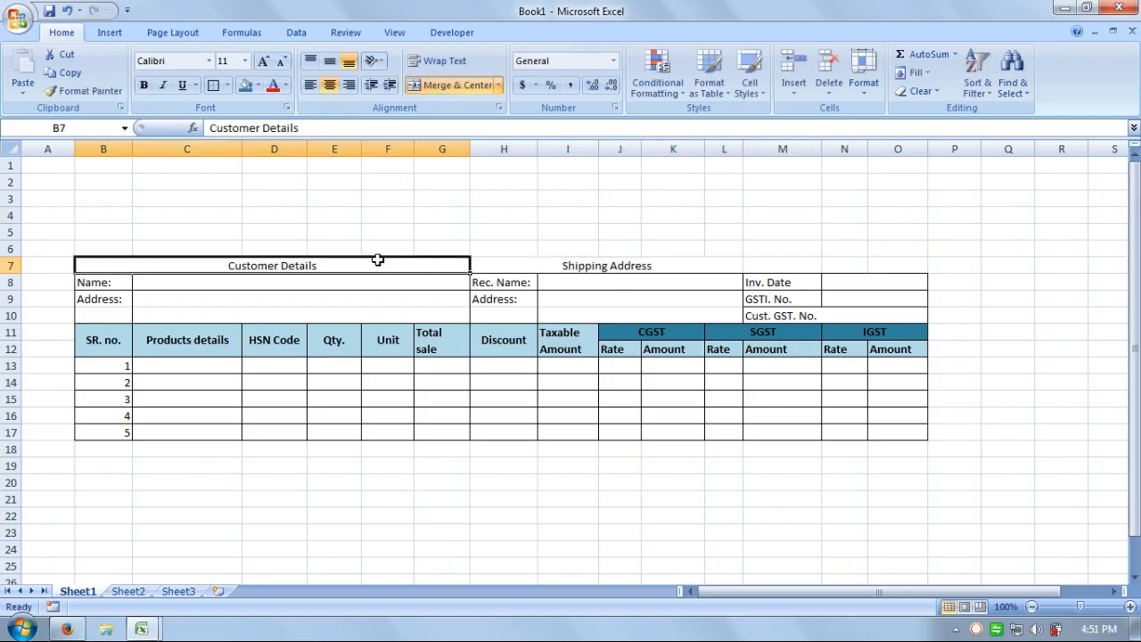
click(214, 86)
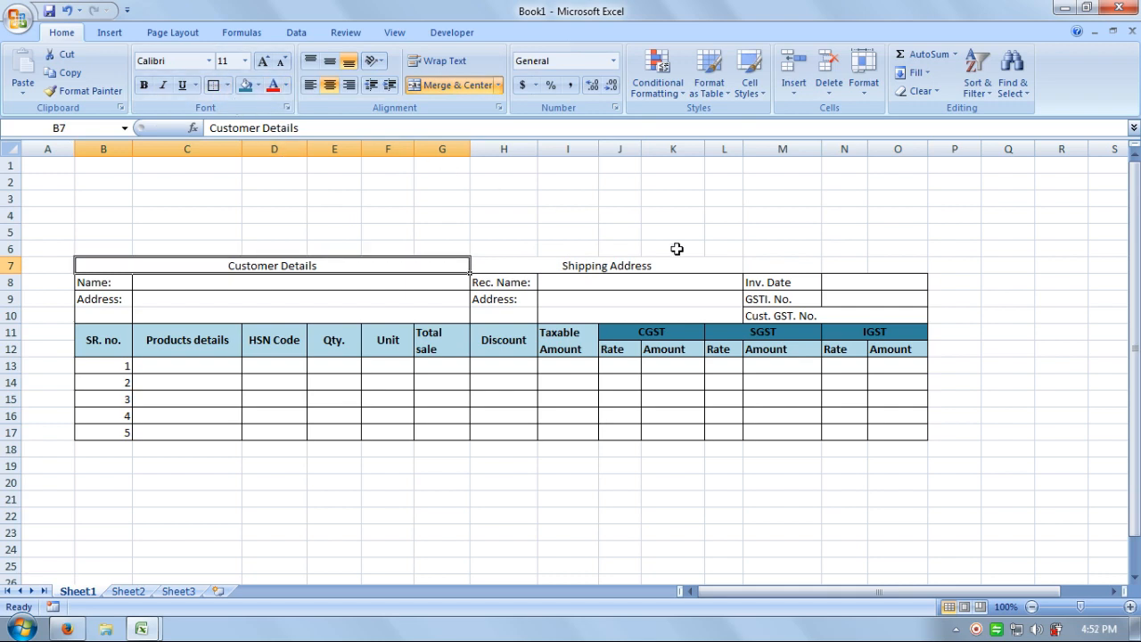
click(642, 264)
click(213, 86)
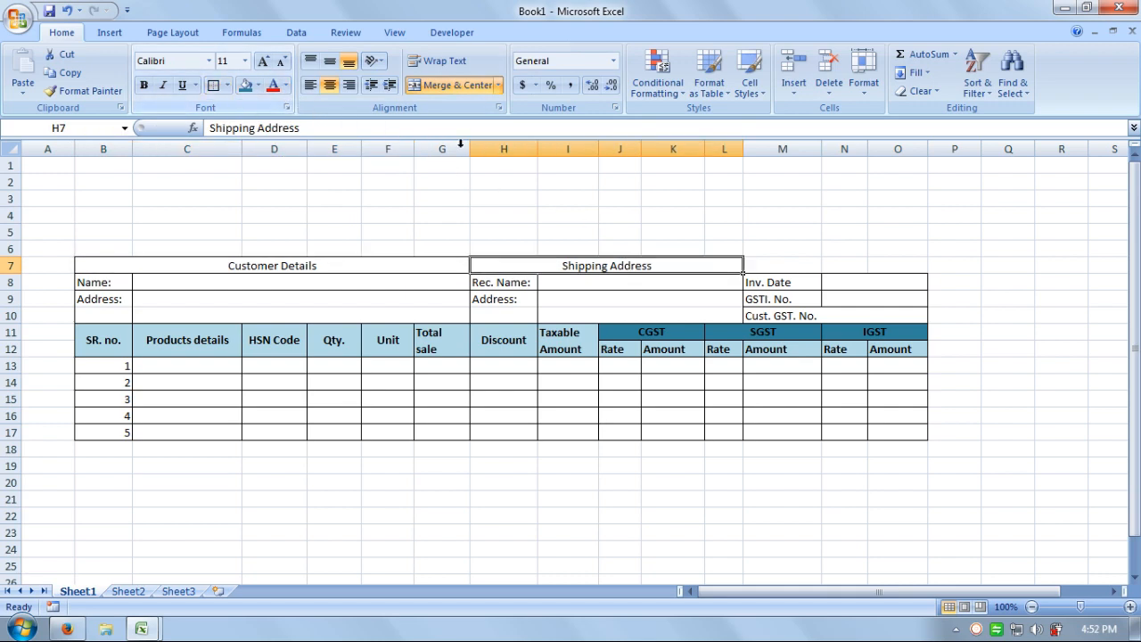
click(629, 183)
click(770, 266)
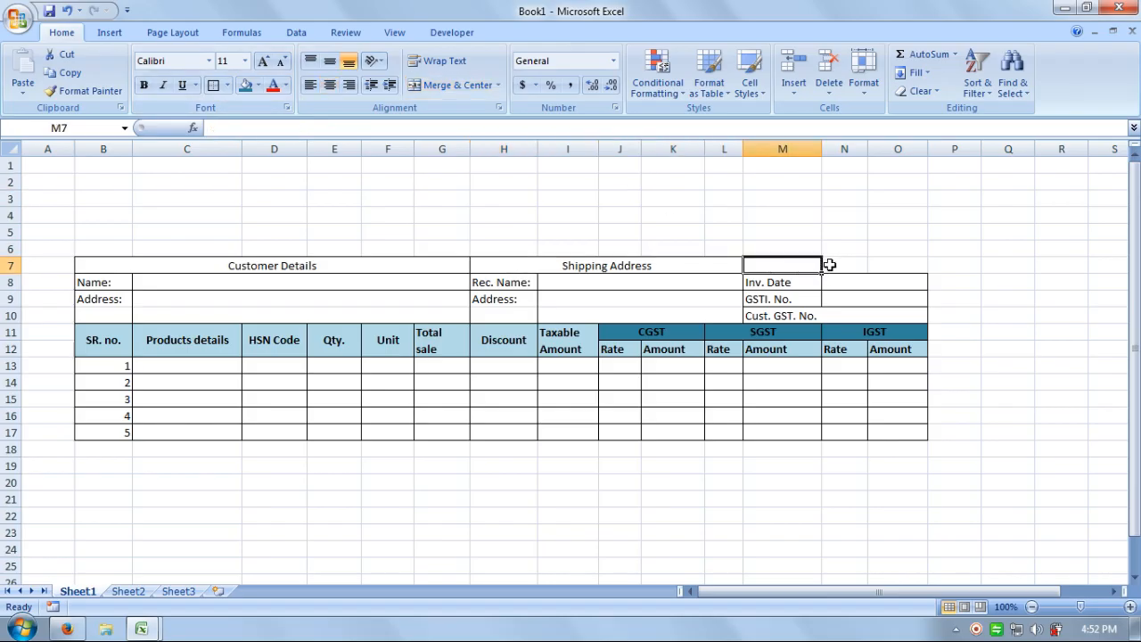
Label M7 'Invoice No.' and merge N7:O7 as its value cell.
text(I)
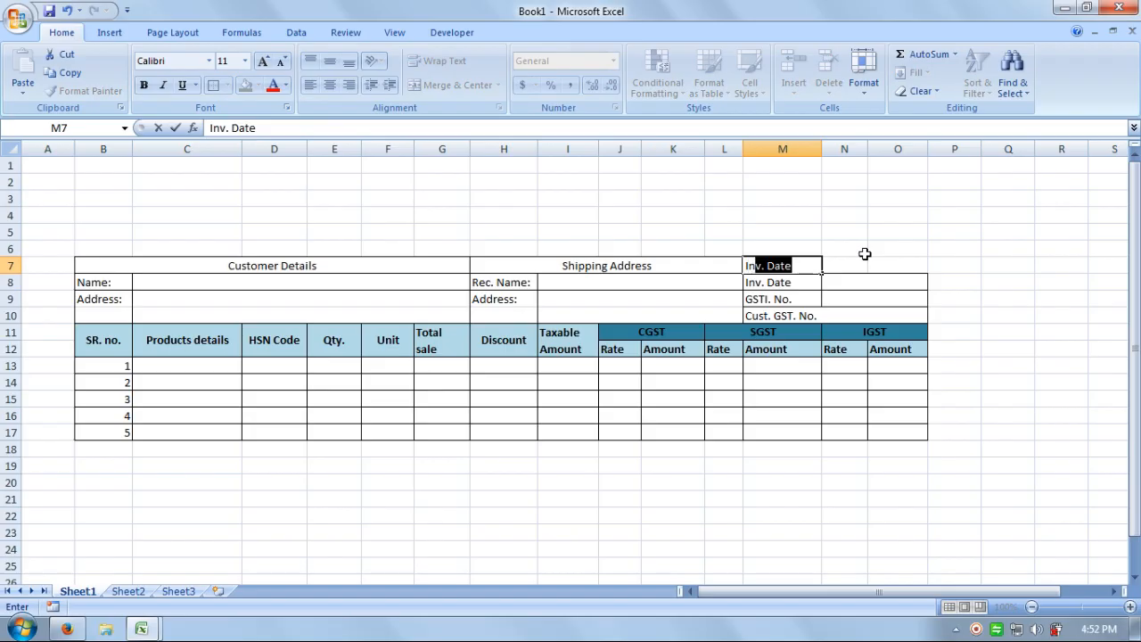
text(nvoice No.)
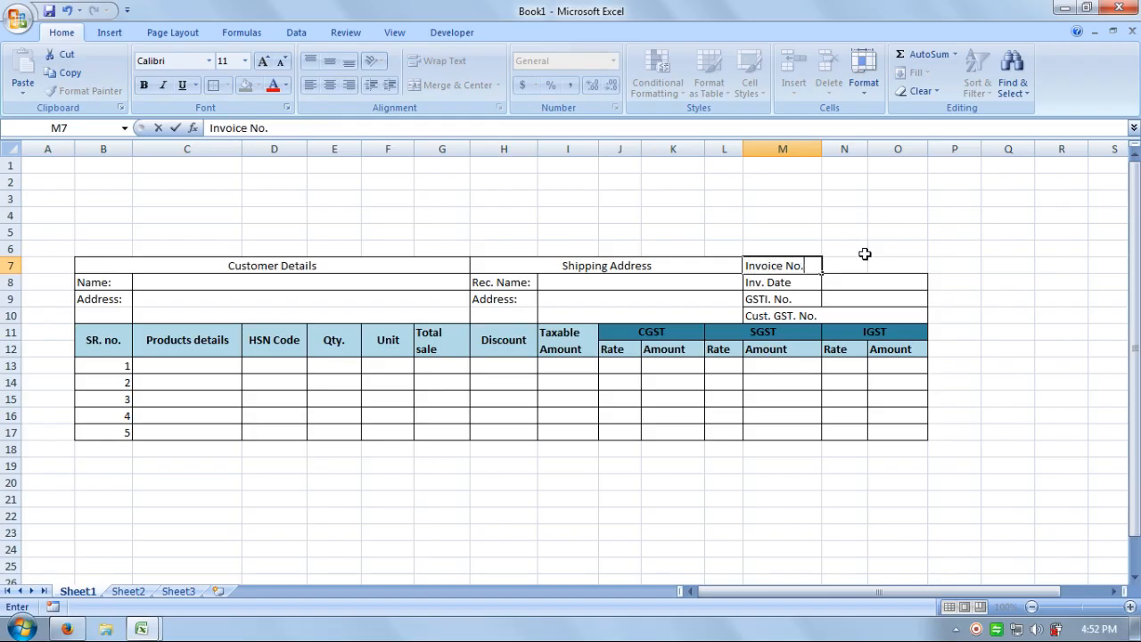
key(Return)
drag(856, 265, 888, 264)
click(436, 85)
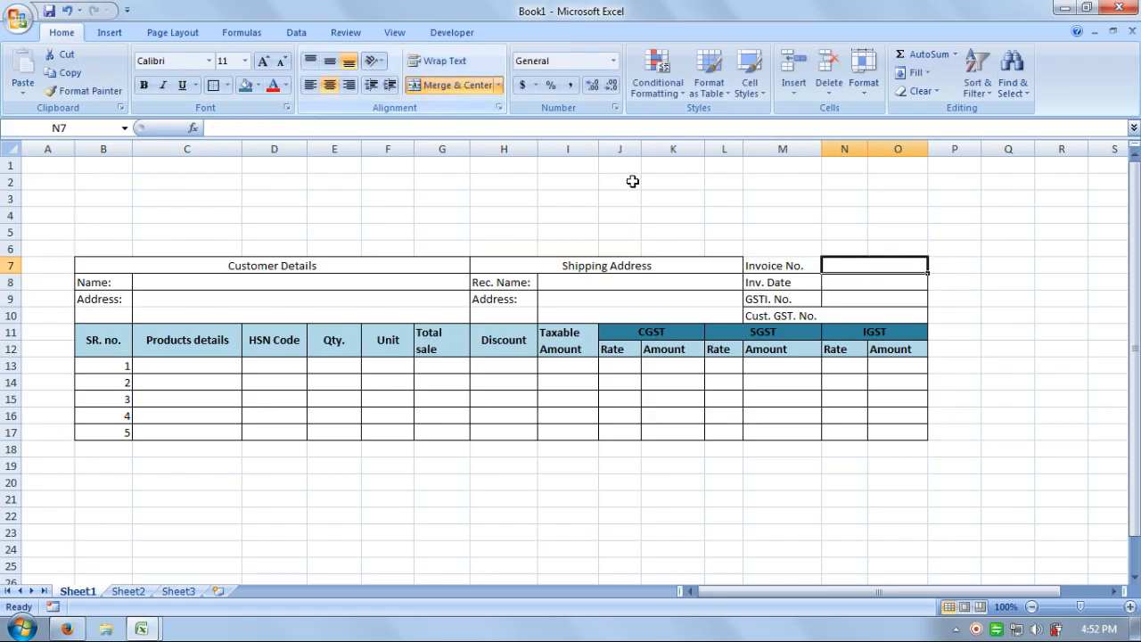
click(773, 265)
click(828, 265)
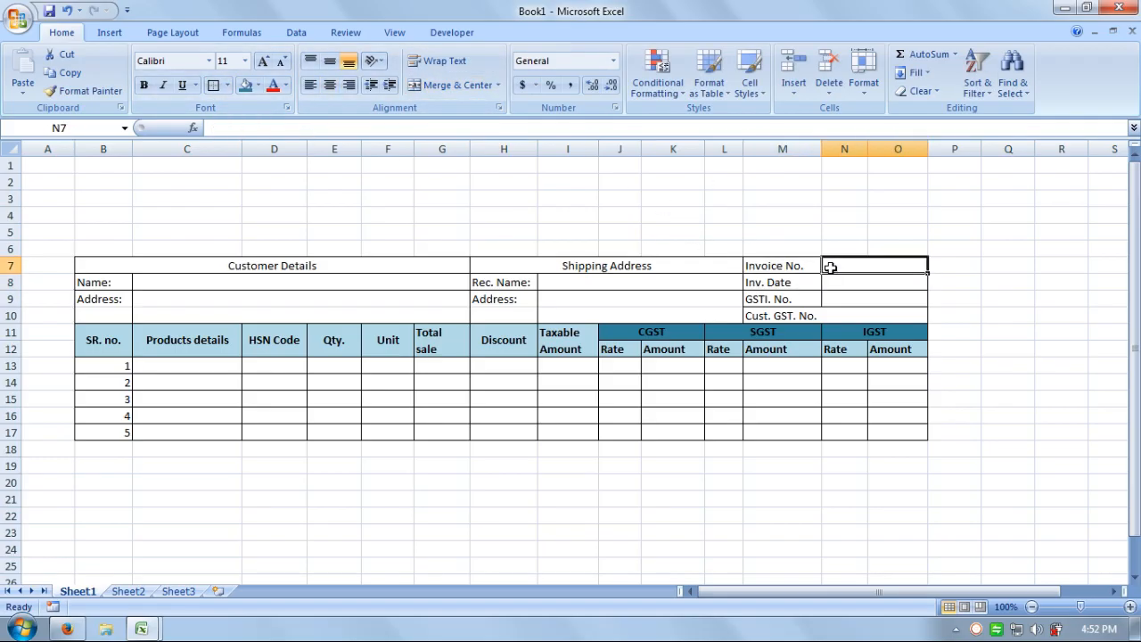
drag(679, 246, 677, 232)
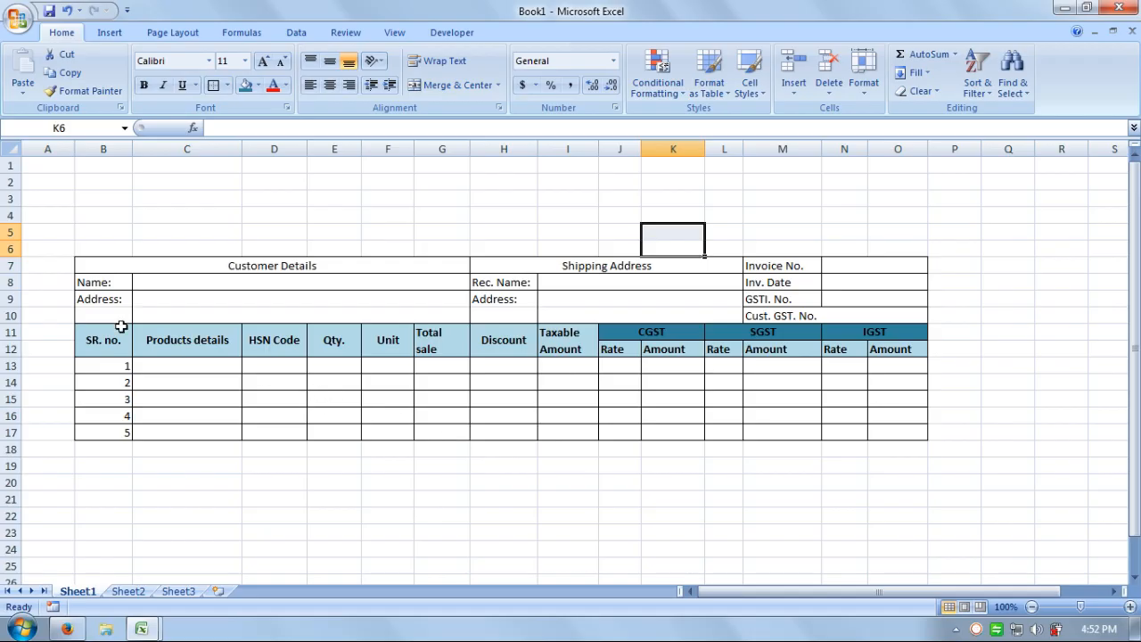
Merge B6:O6 into one banner cell and fill it dark teal.
drag(89, 247, 878, 245)
click(433, 86)
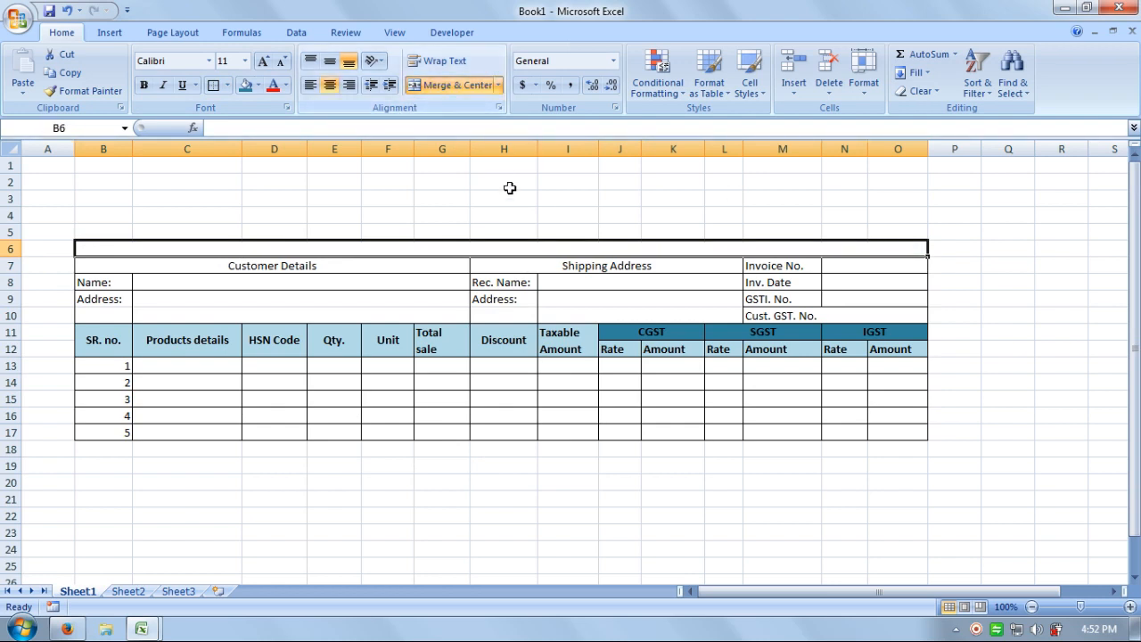
click(387, 218)
click(104, 244)
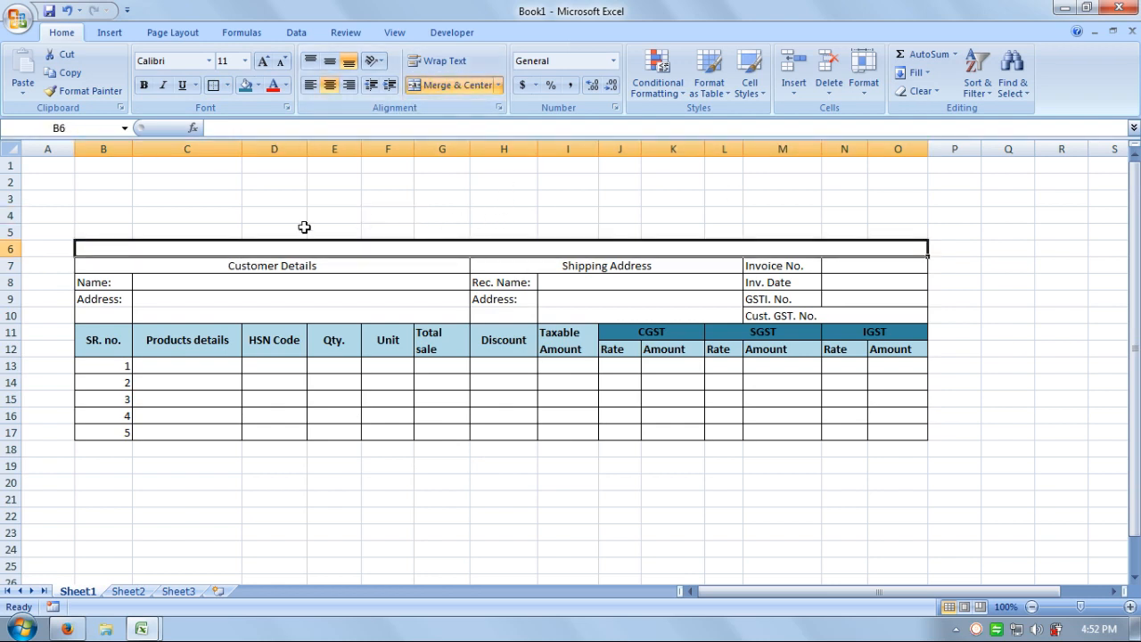
click(258, 85)
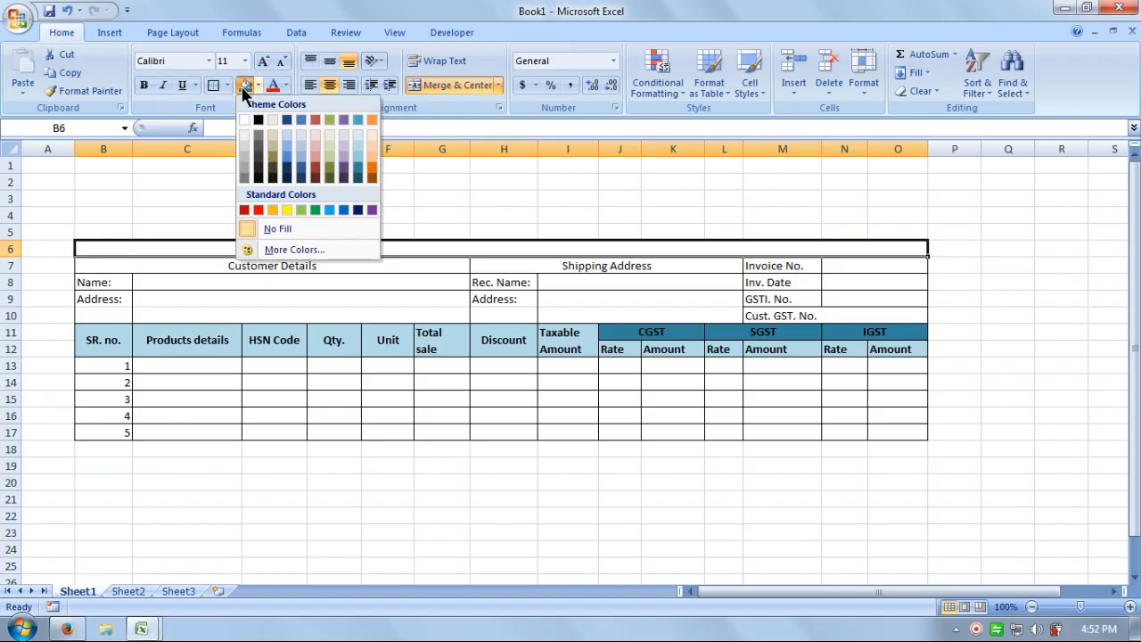
click(356, 169)
click(543, 216)
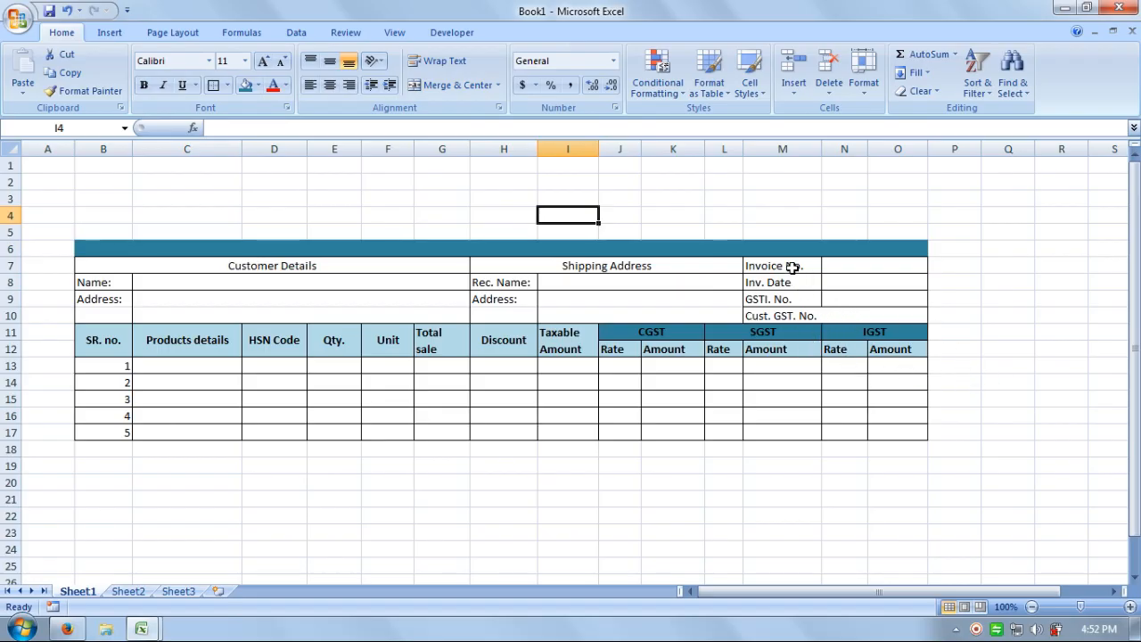
Give the Invoice No., Inv. Date and GSTI. No. labels in M7:M9 a light aqua fill.
drag(791, 267, 792, 299)
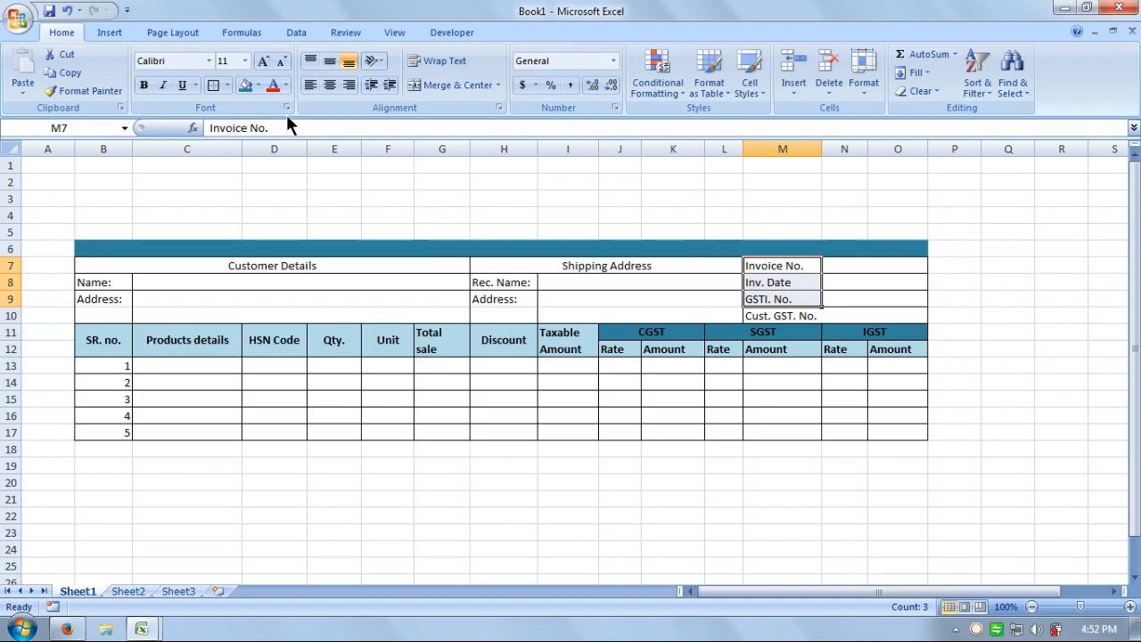
click(257, 86)
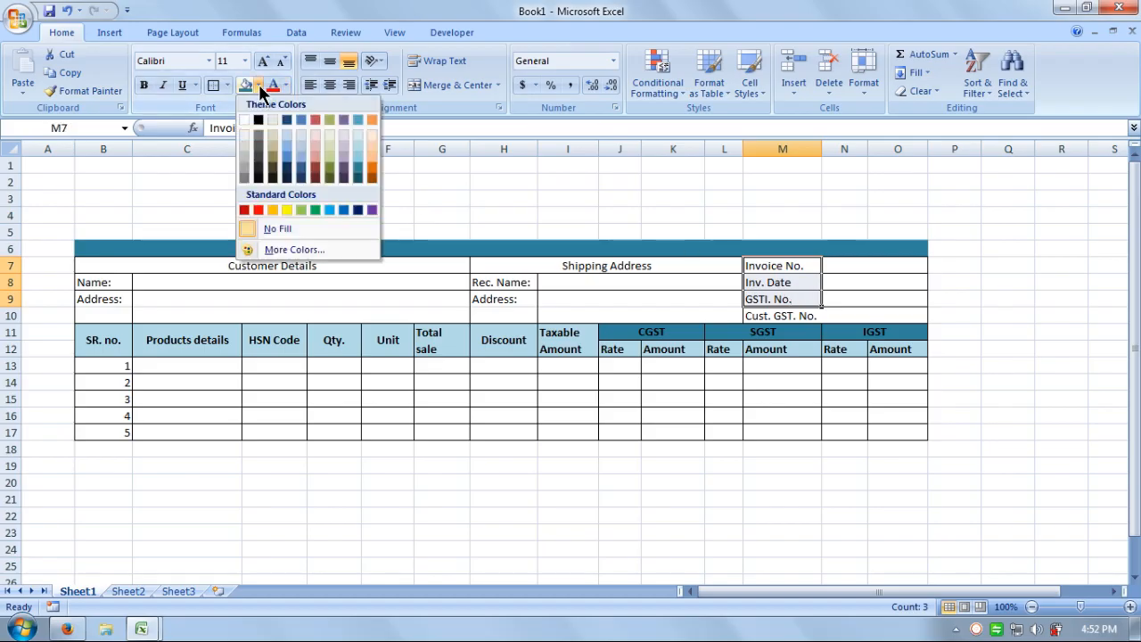
click(358, 148)
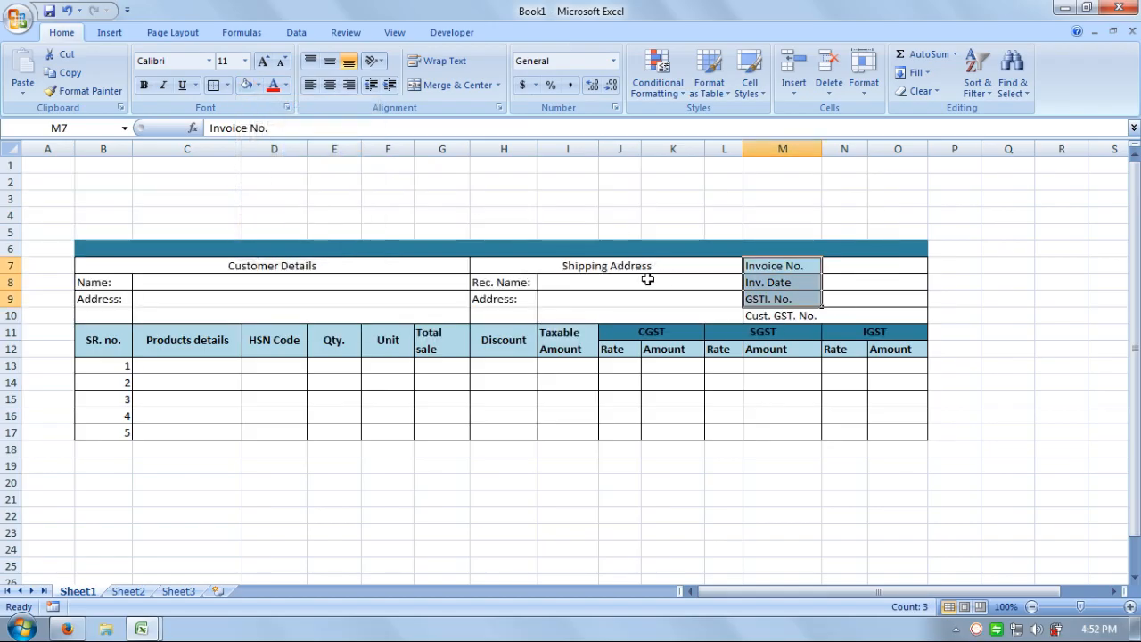
drag(700, 268, 361, 260)
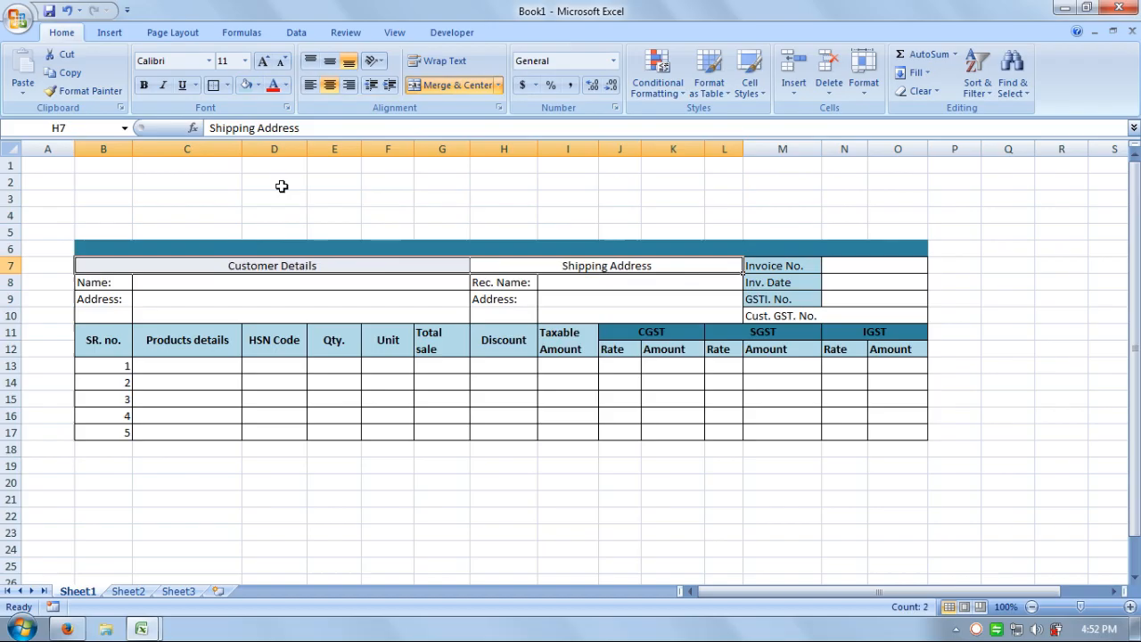
Fill the header row and the customer and shipping Name/Address labels light aqua.
click(250, 87)
click(472, 196)
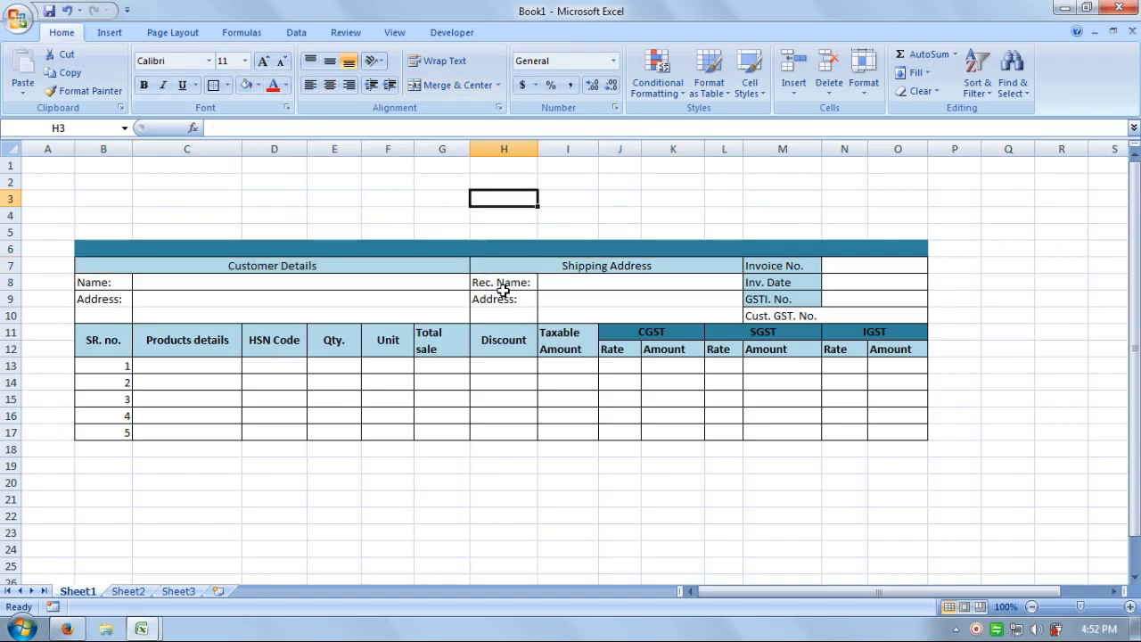
drag(502, 286, 499, 313)
click(246, 85)
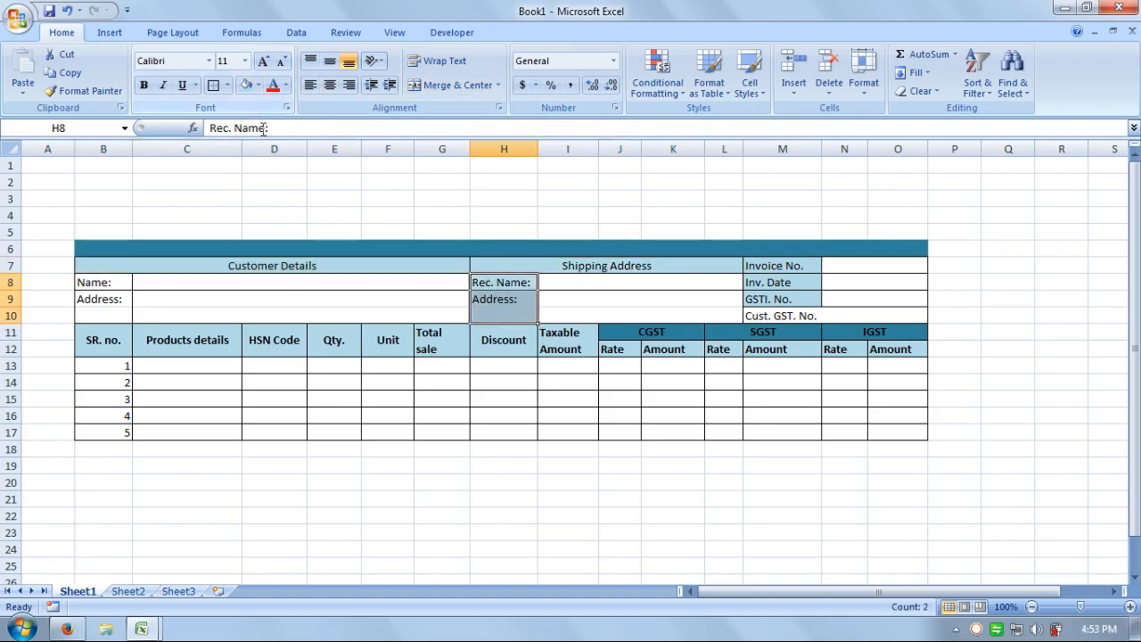
drag(125, 283, 132, 315)
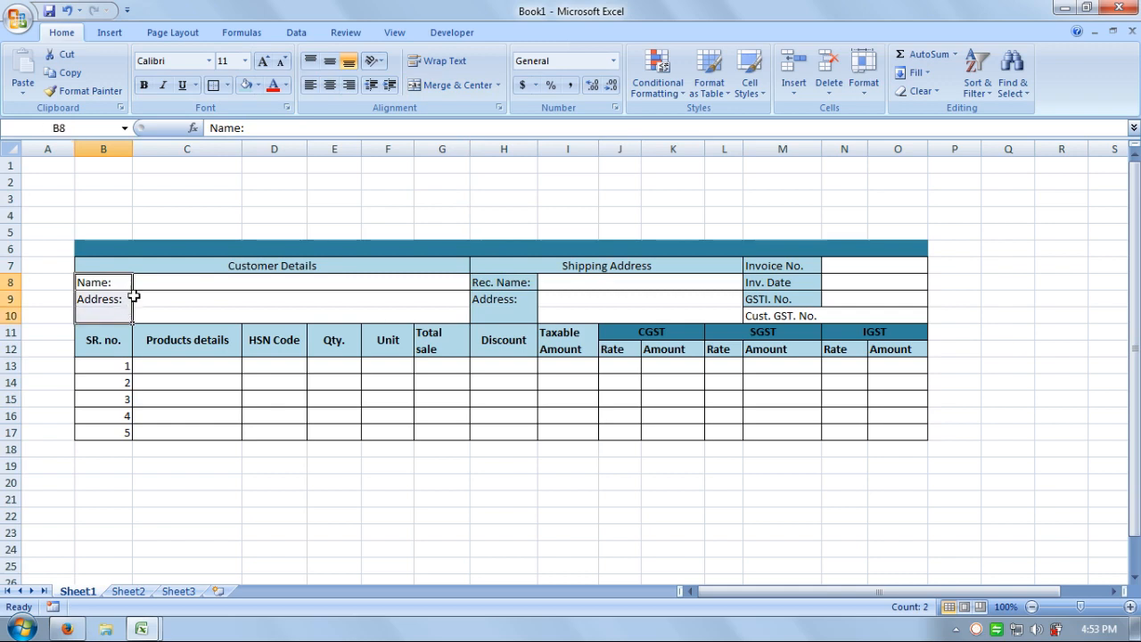
click(245, 85)
click(352, 178)
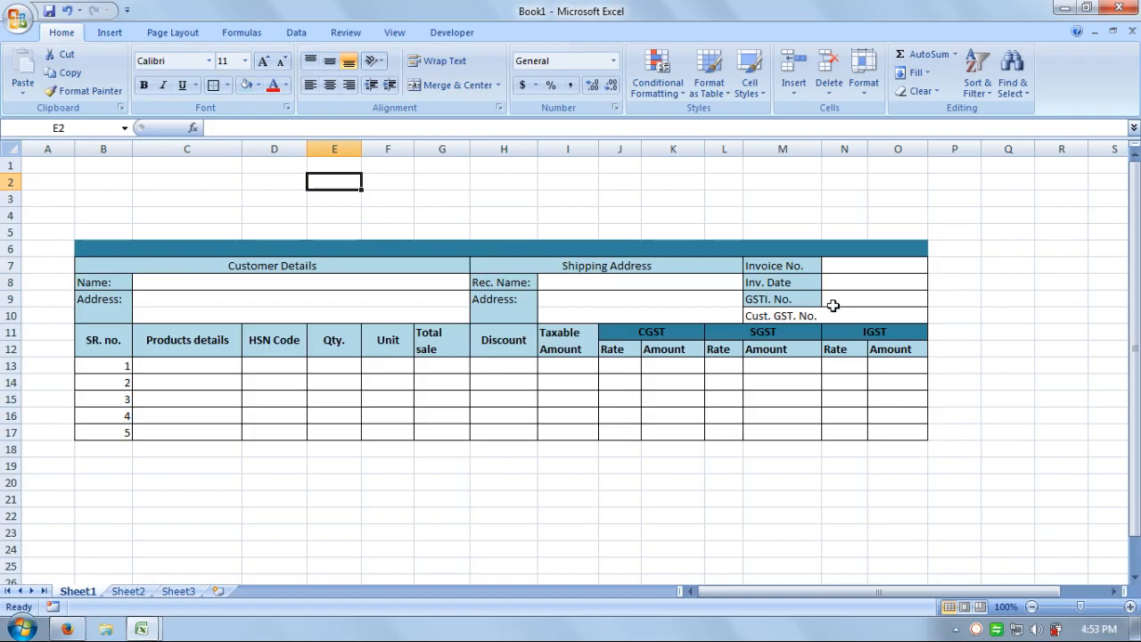
Fill Cust. GST. No., the customer and shipping entry areas, and item rows B13:O17 light blue.
click(783, 317)
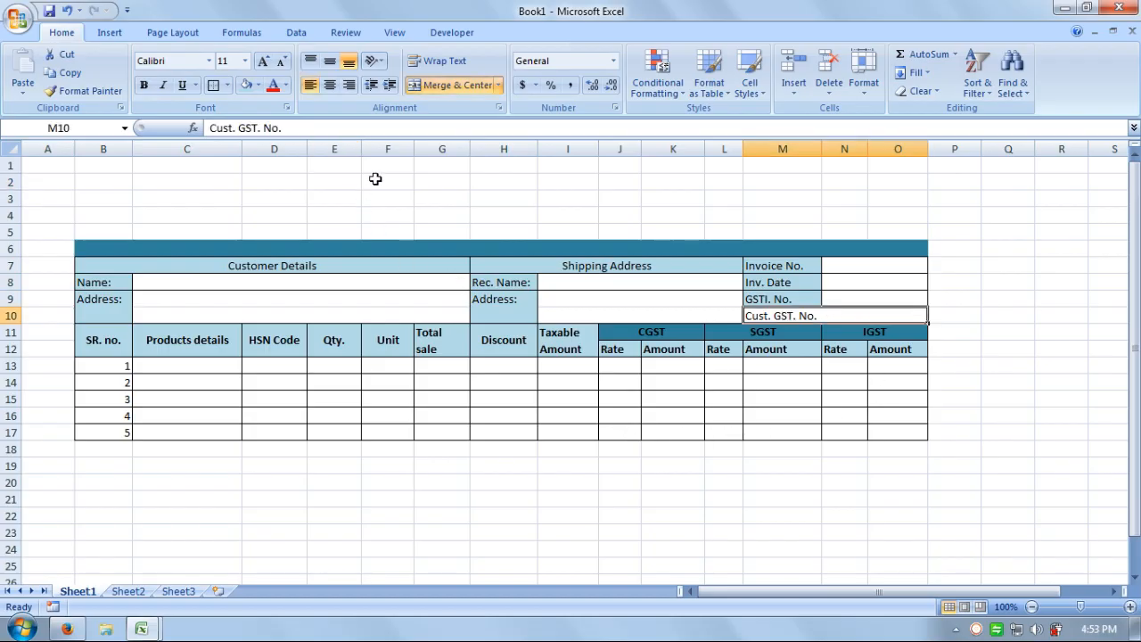
click(257, 84)
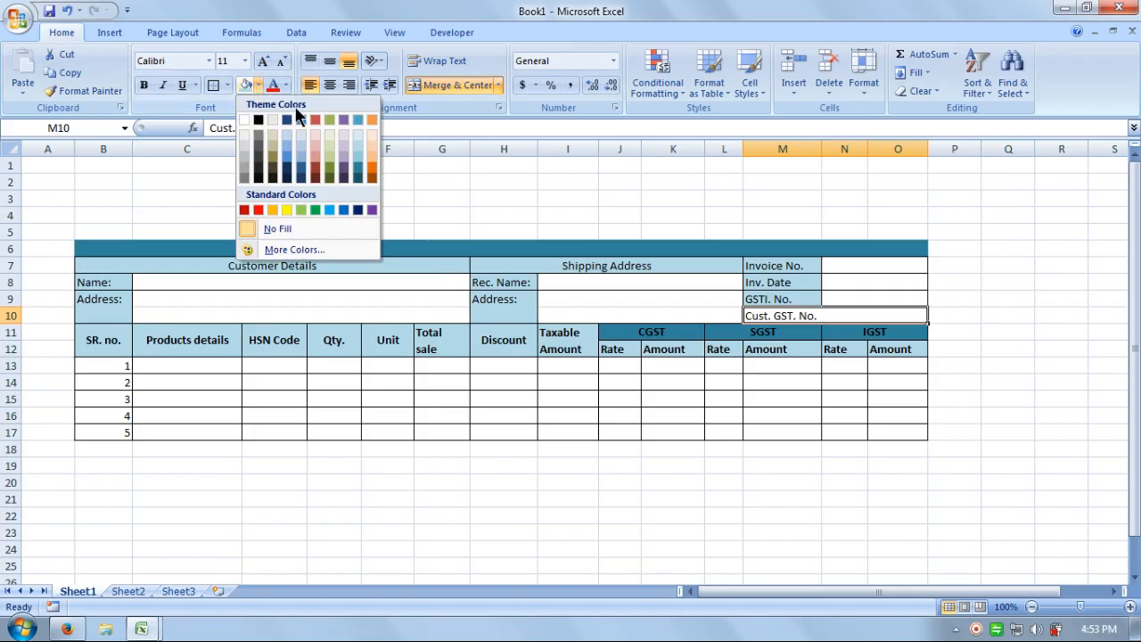
click(359, 136)
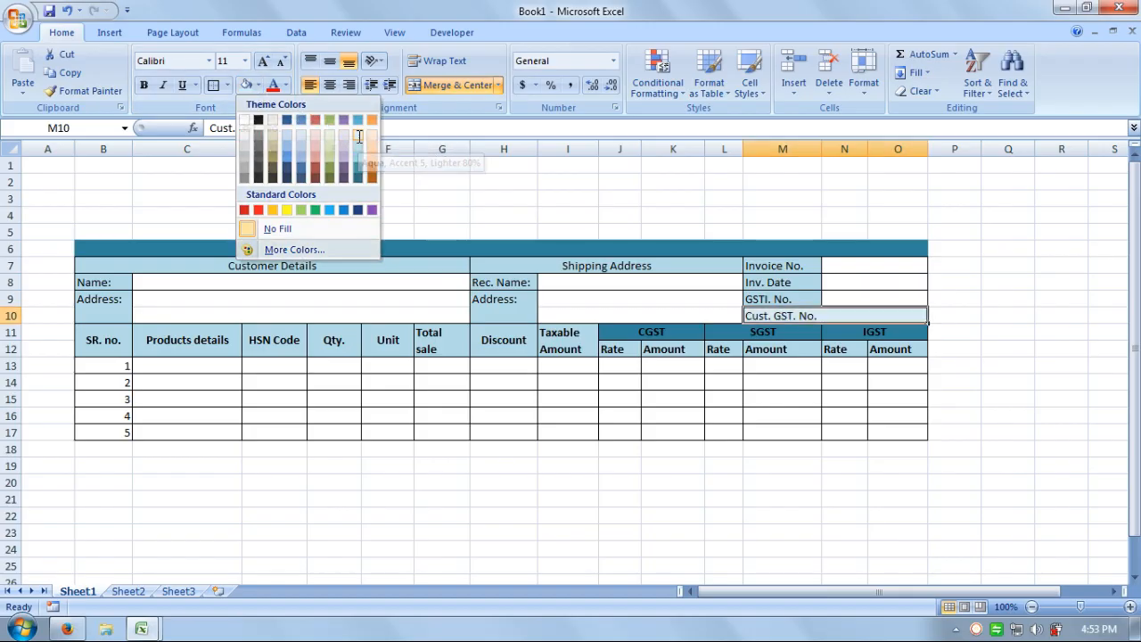
drag(634, 283, 633, 314)
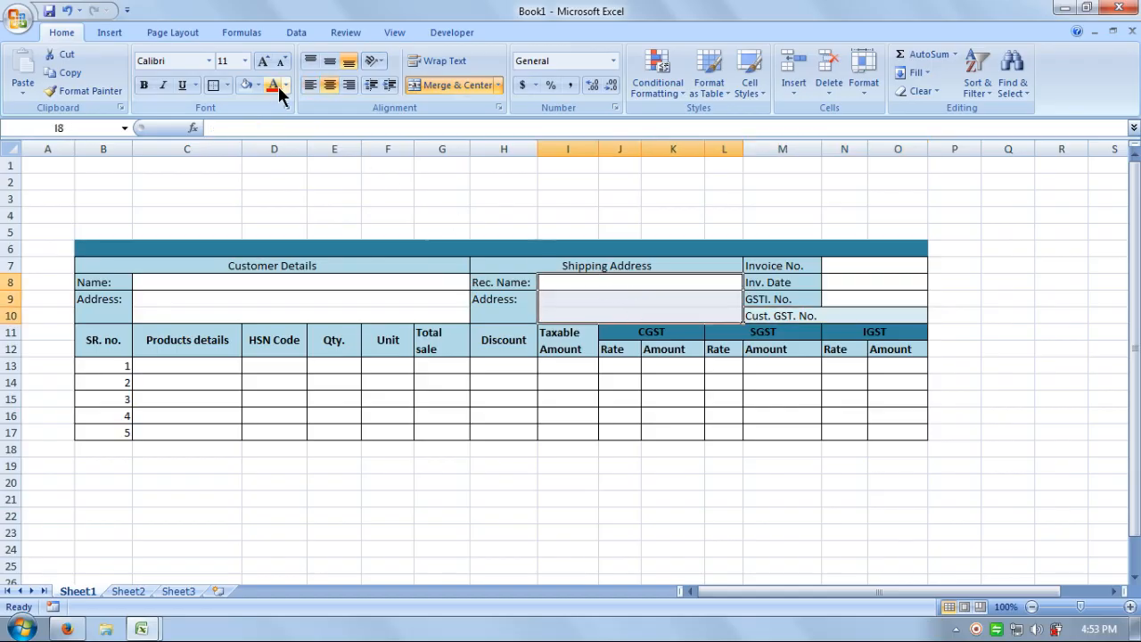
drag(317, 282, 318, 303)
click(244, 86)
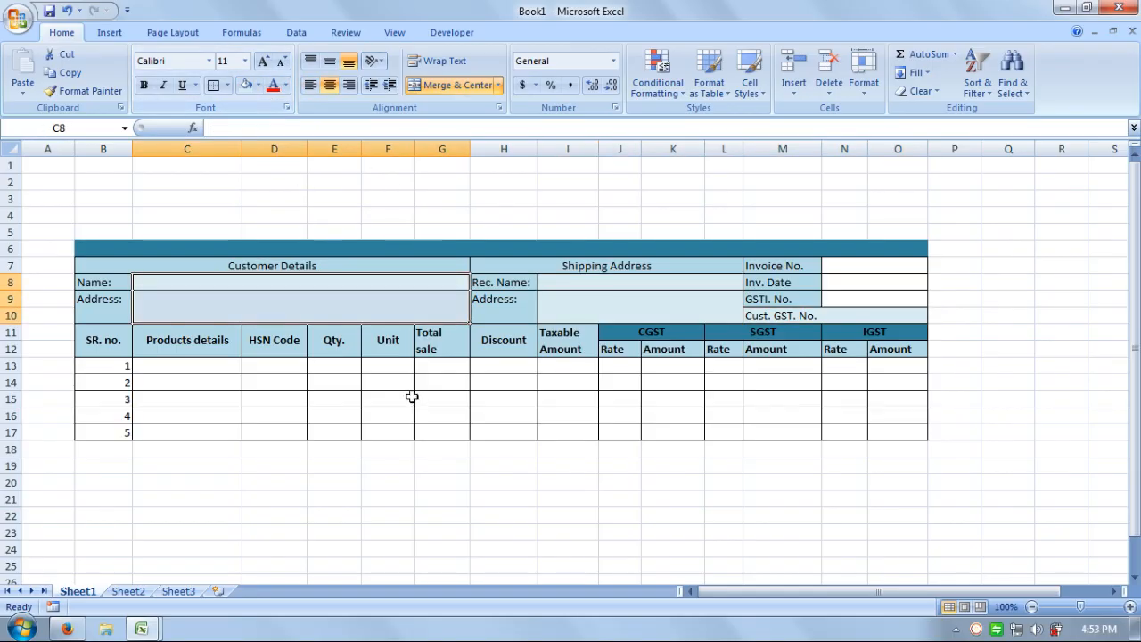
drag(111, 365, 900, 432)
click(239, 86)
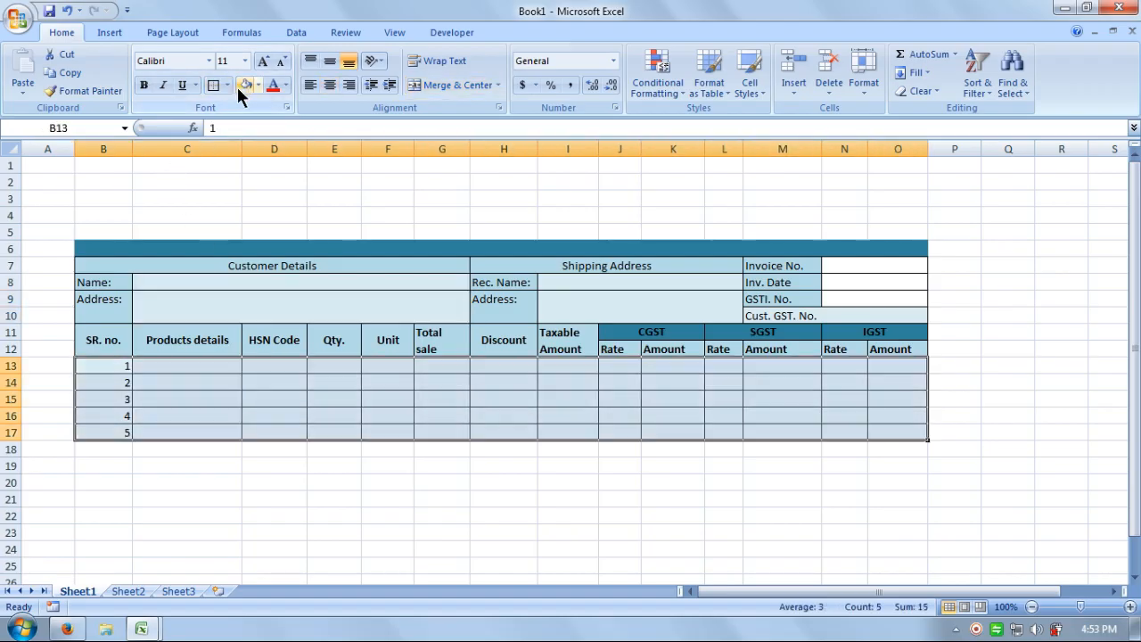
click(290, 167)
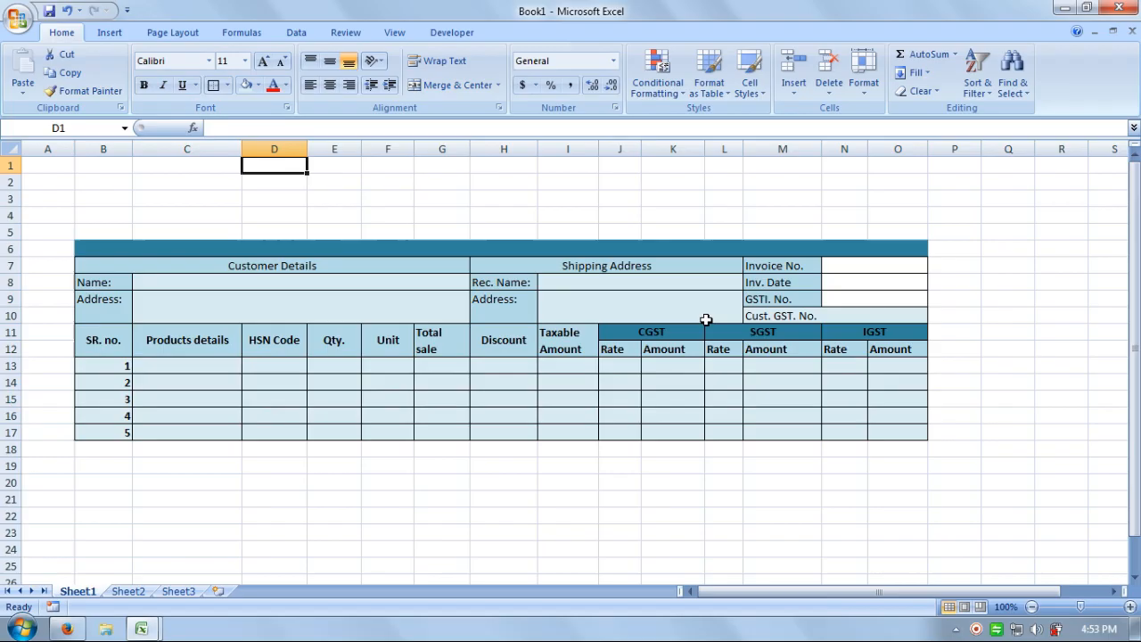
Fill the invoice value cells N7:O9 light blue.
click(987, 332)
drag(856, 271, 859, 299)
click(454, 85)
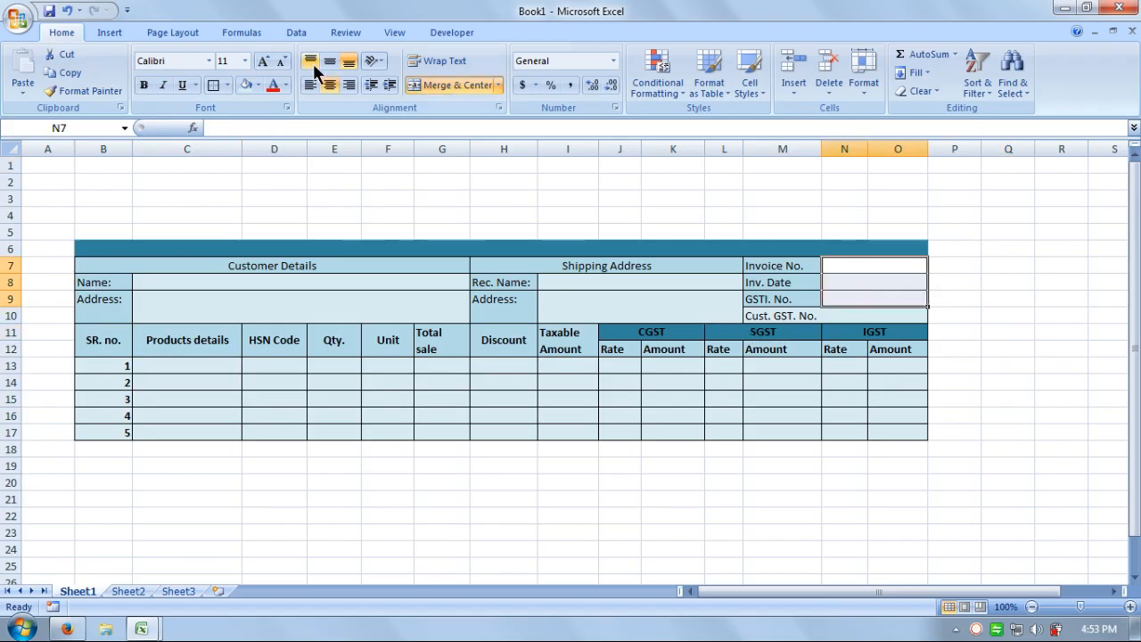
click(247, 86)
click(679, 188)
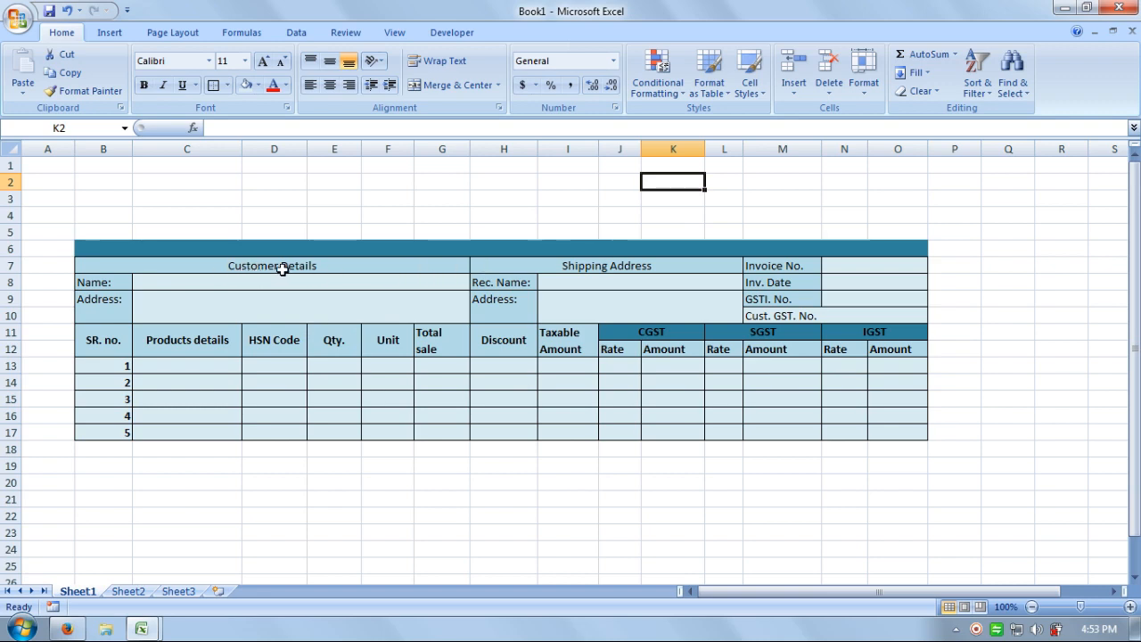
Bold the section headers and the Name:, Address: and Rec. Name: labels.
drag(284, 269, 681, 268)
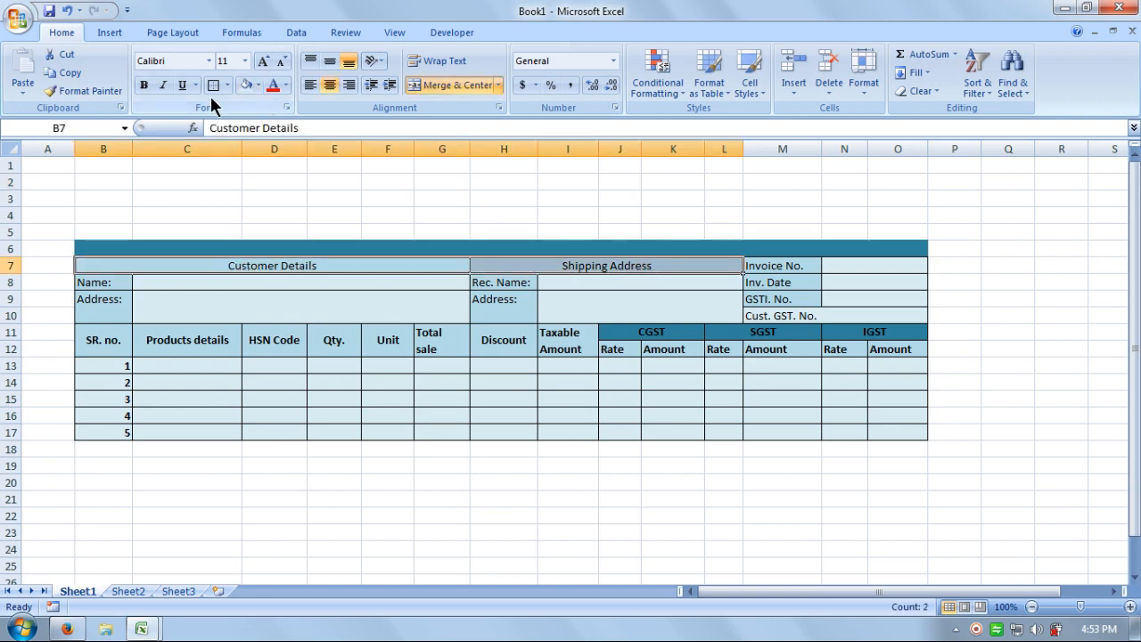
click(145, 85)
click(374, 185)
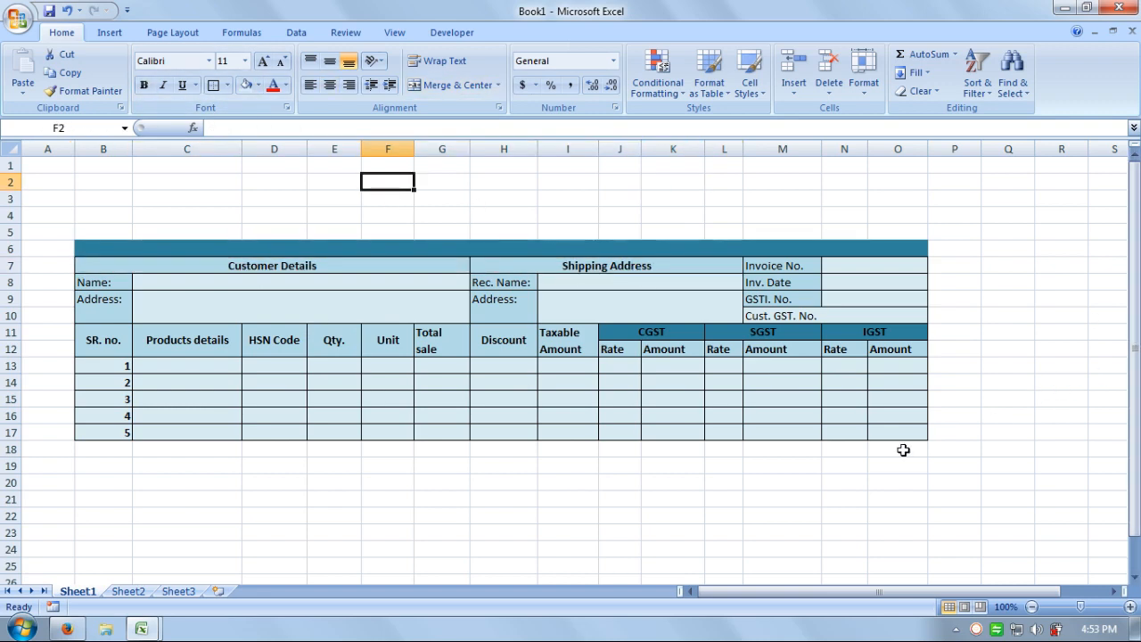
drag(105, 284, 110, 310)
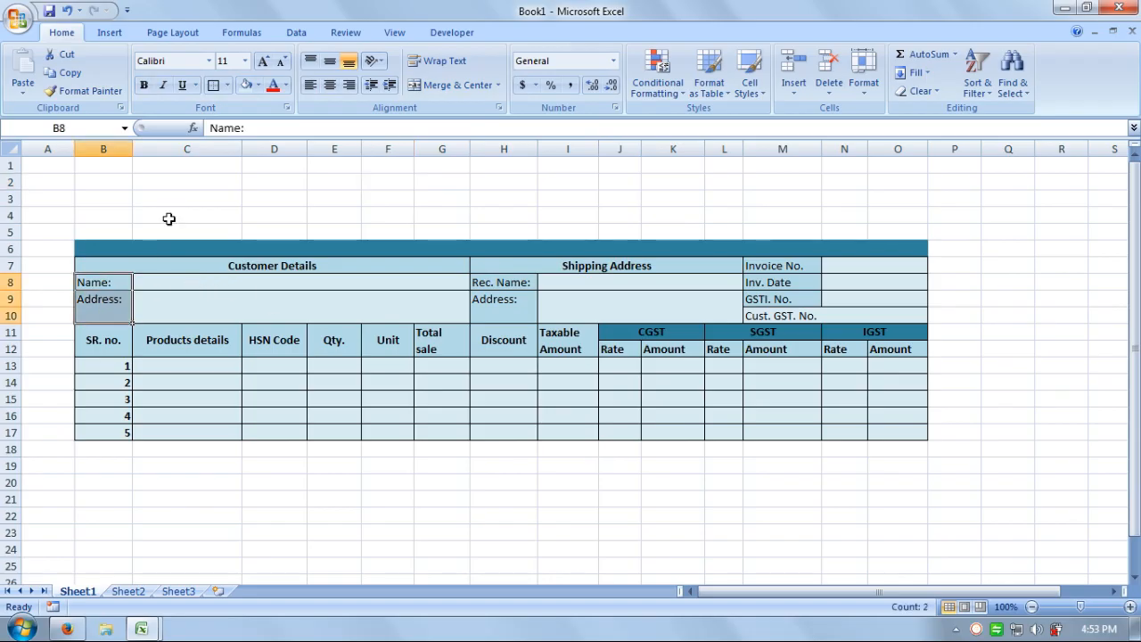
click(143, 85)
drag(506, 285, 507, 310)
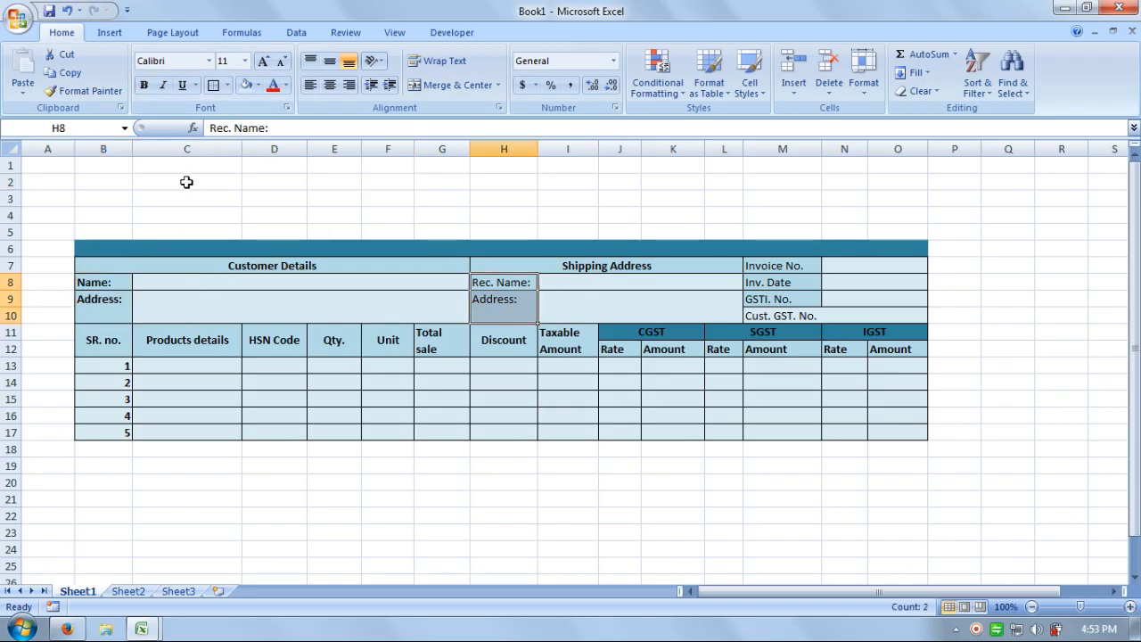
click(145, 85)
Bold the Invoice No., Inv. Date, GSTI. No. and Cust. GST. No. labels.
drag(784, 266, 790, 308)
click(789, 314)
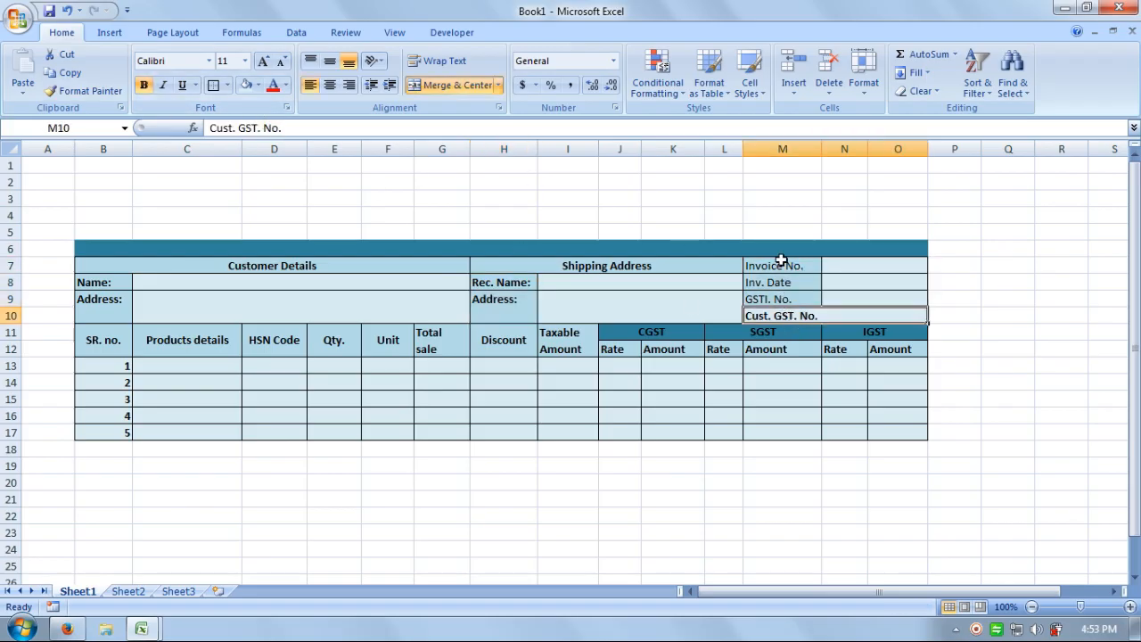
drag(781, 266, 777, 299)
click(143, 86)
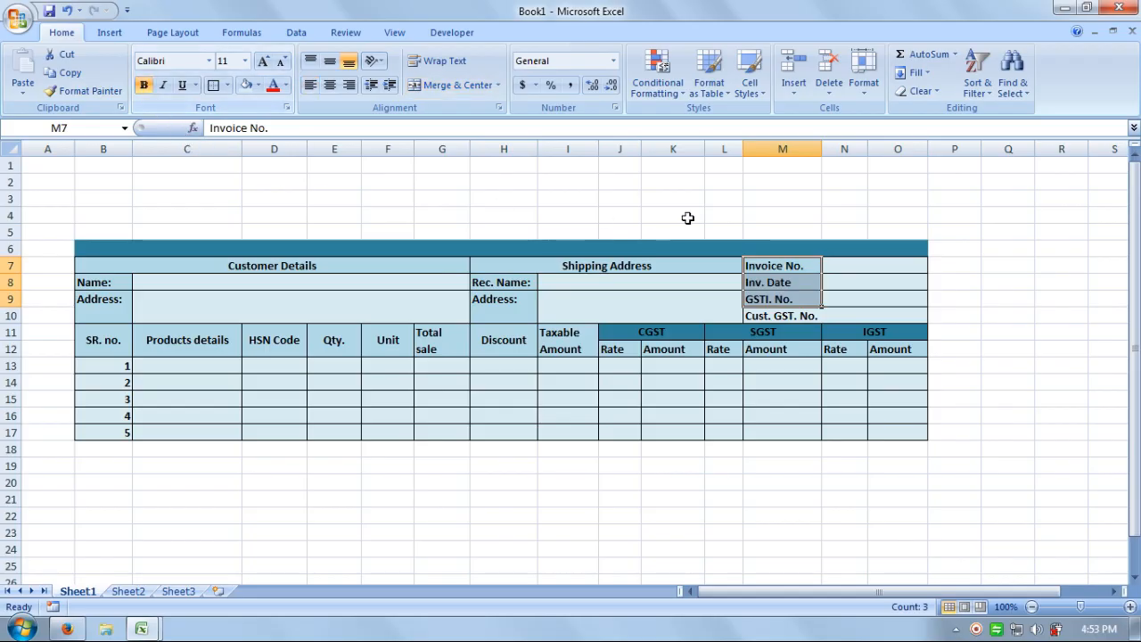
click(679, 200)
click(1005, 330)
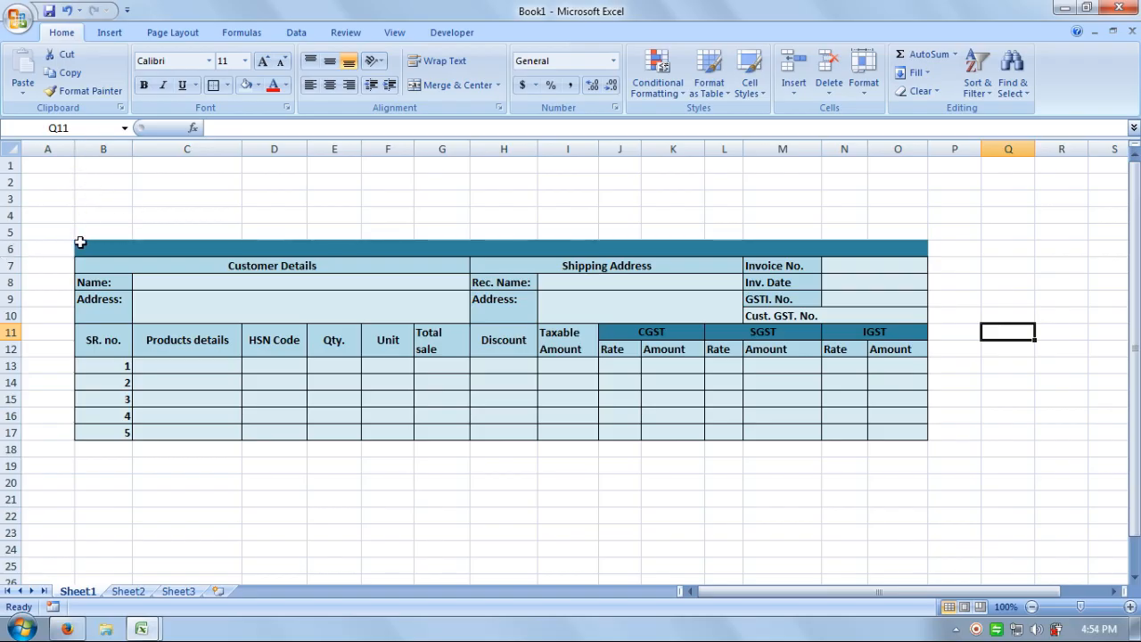
Merge and center B2:O2, B3:O3, B4:O4 and B5:O5 as four separate wide cells.
drag(85, 185, 880, 231)
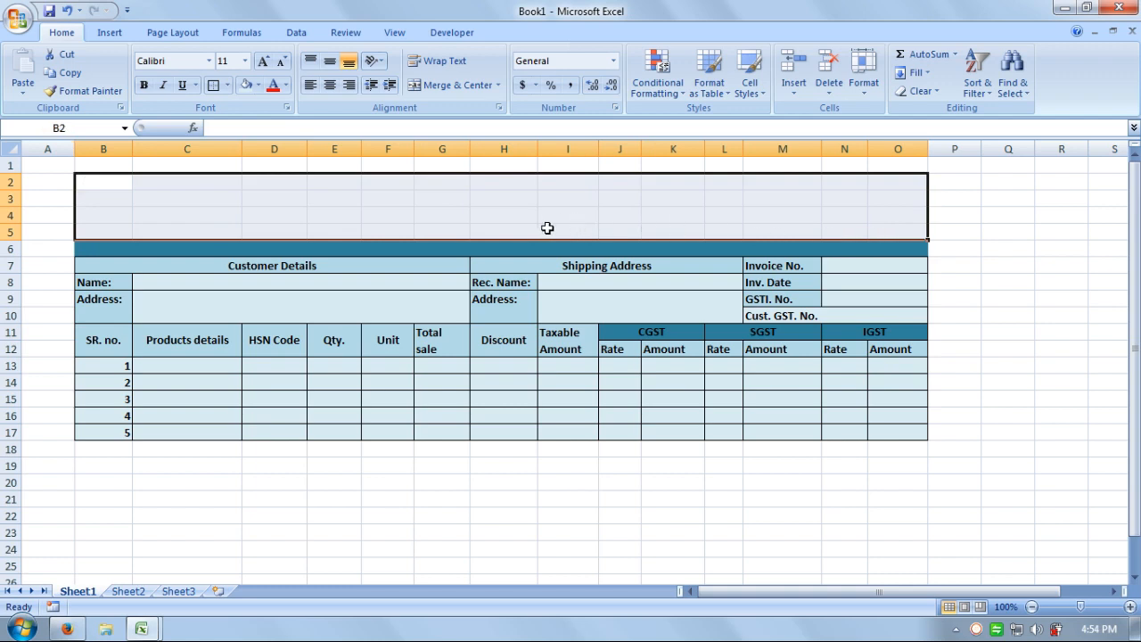
drag(105, 184, 881, 187)
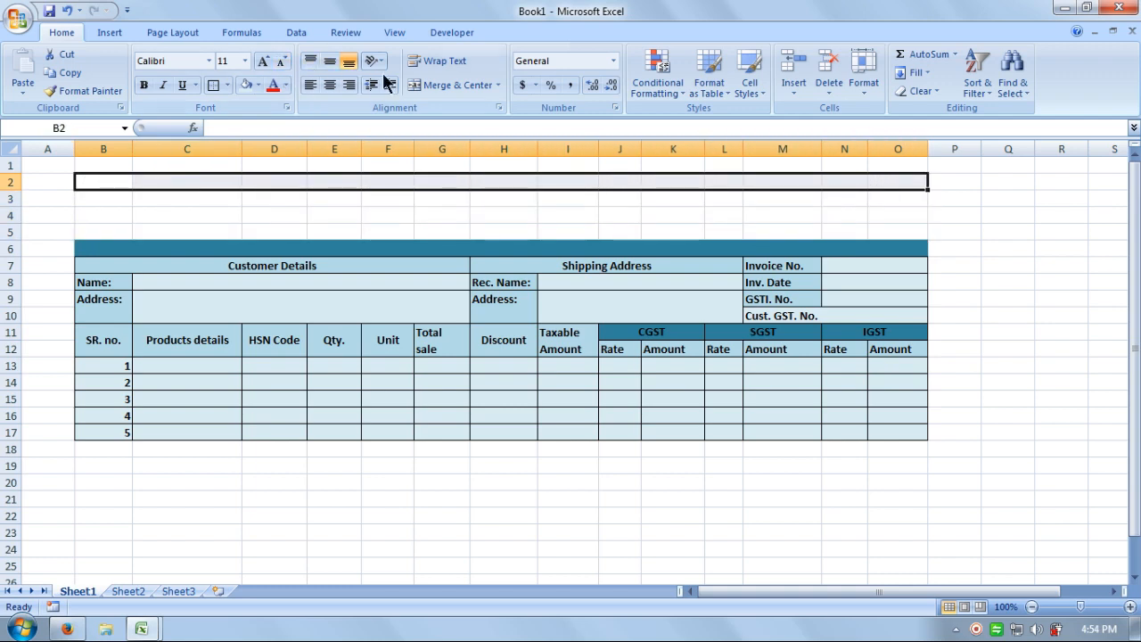
click(445, 84)
drag(103, 199, 881, 199)
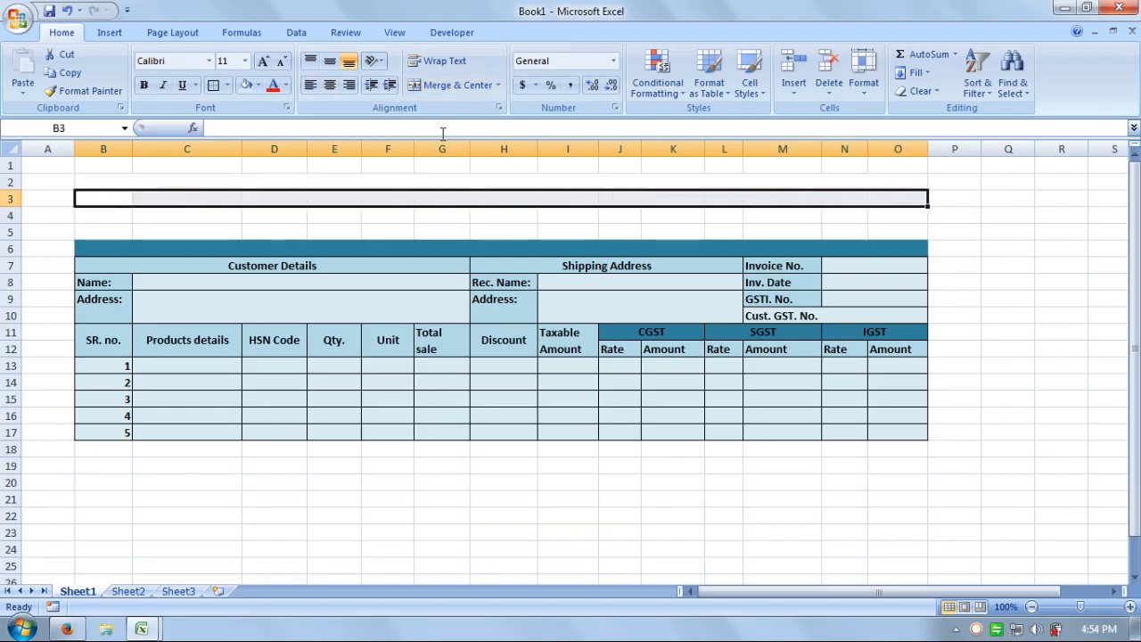
click(423, 87)
drag(86, 218, 872, 218)
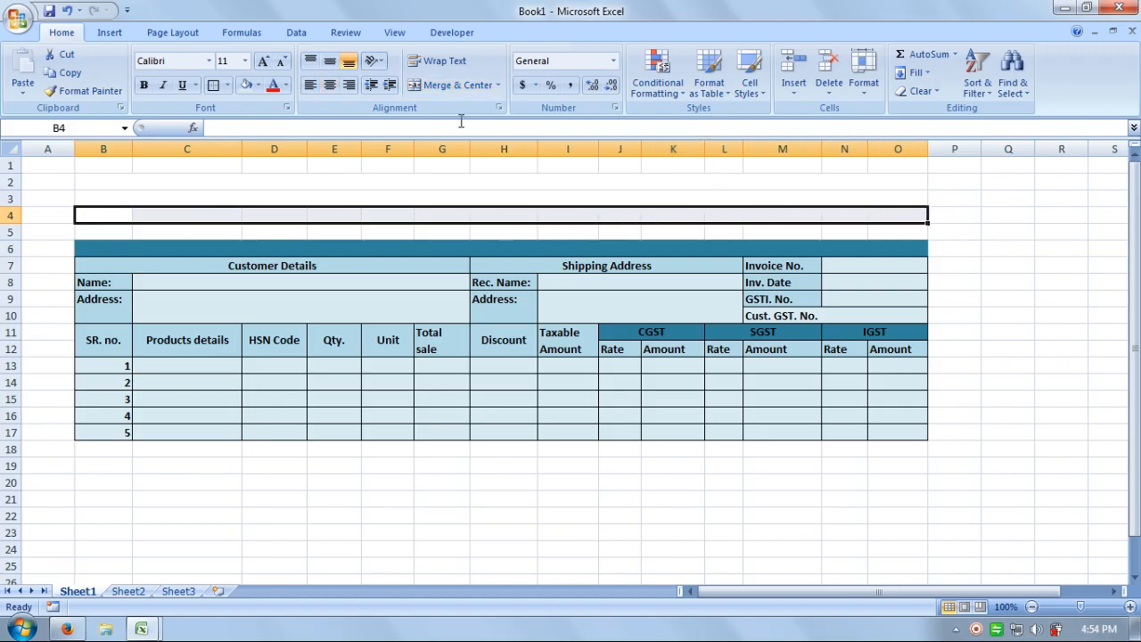
click(442, 85)
drag(100, 231, 871, 235)
click(452, 85)
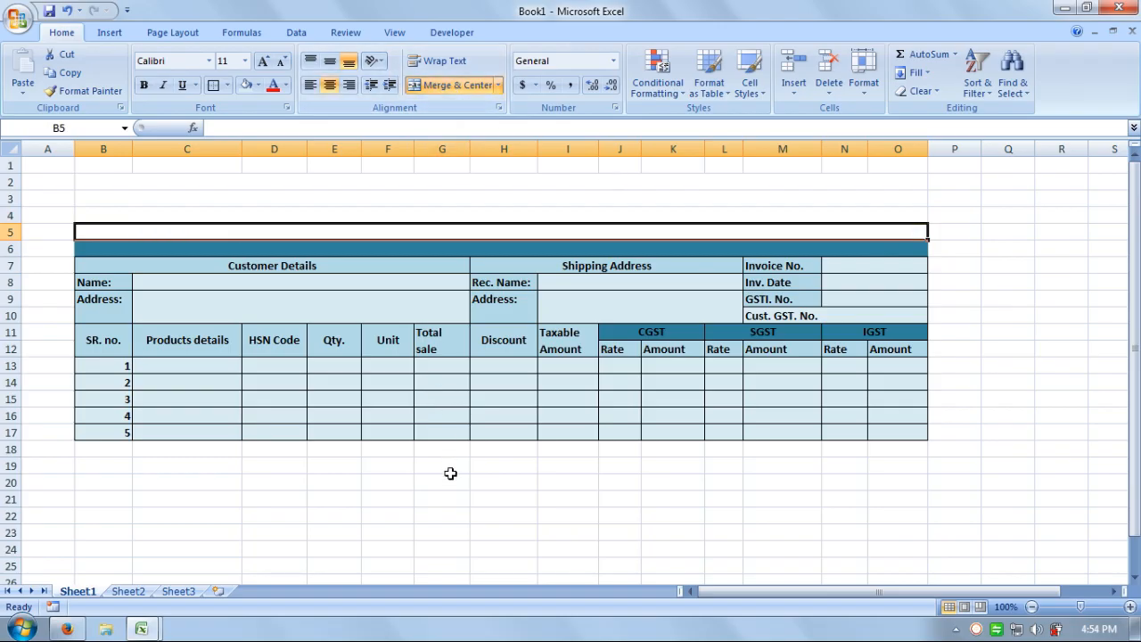
click(446, 478)
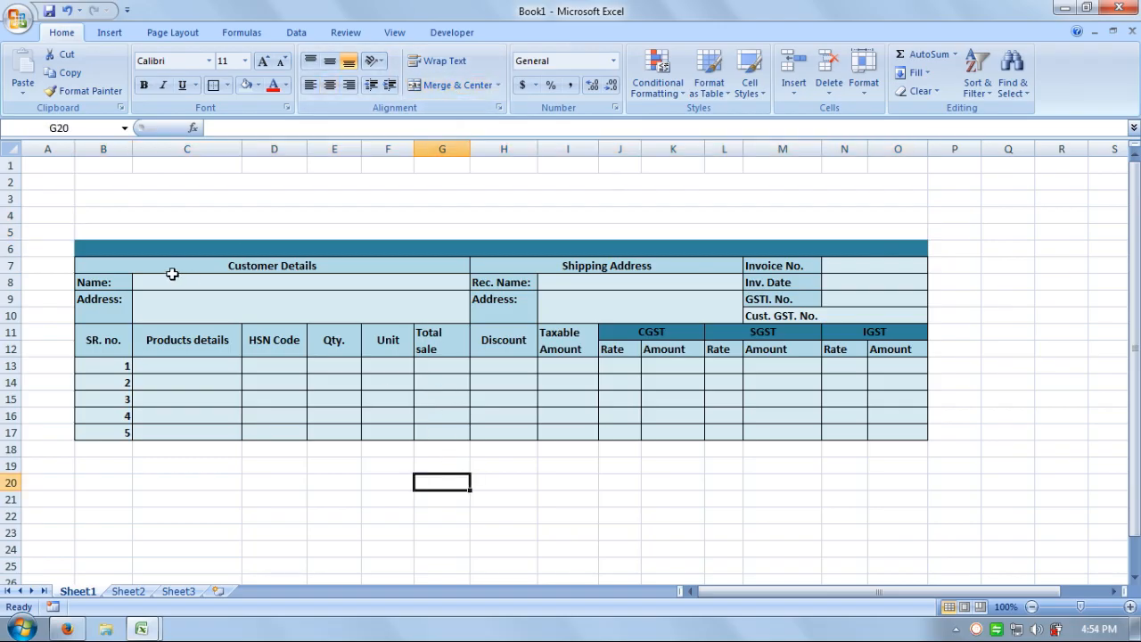
click(111, 200)
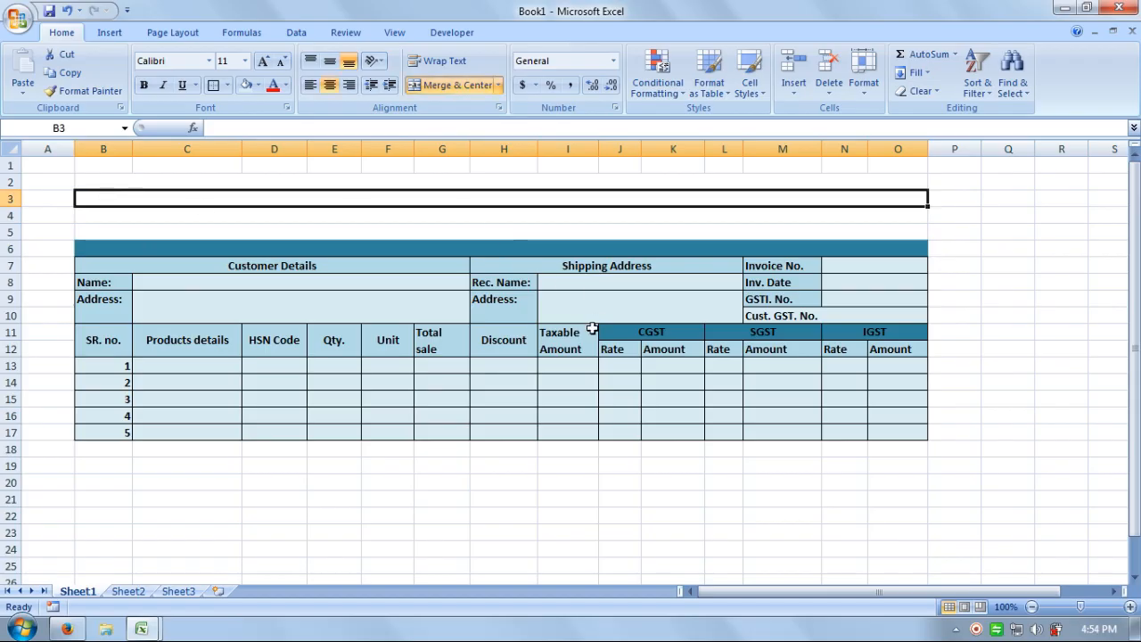
Enter COMPANY NAME in B3 and start the address line, undoing a stray overwrite of Taxable.
text(COMPANY)
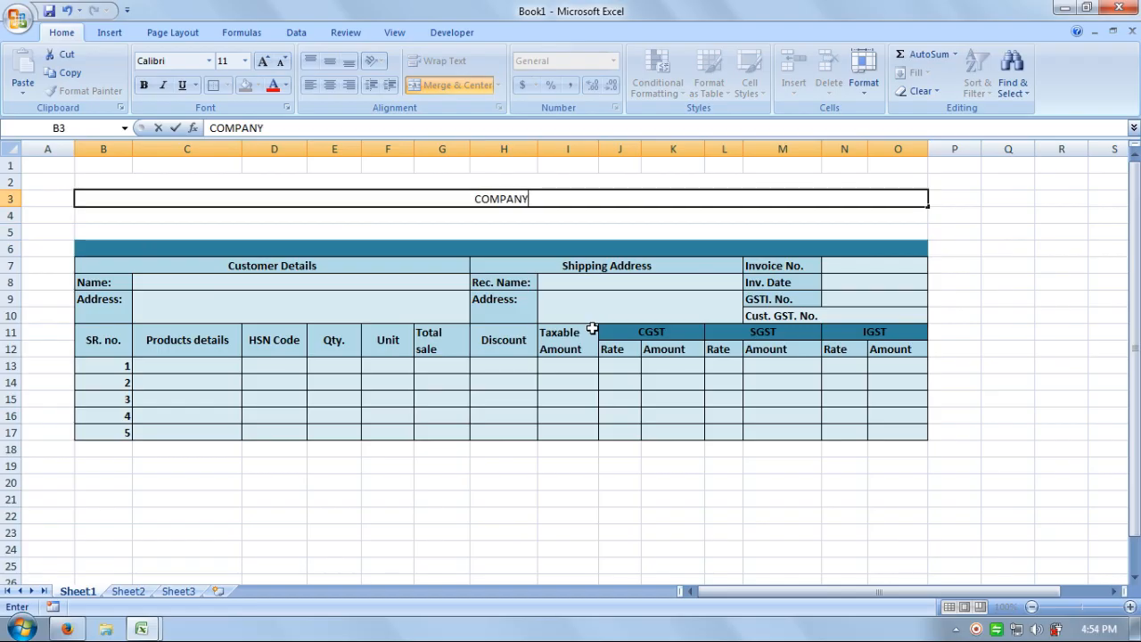
text( NAME)
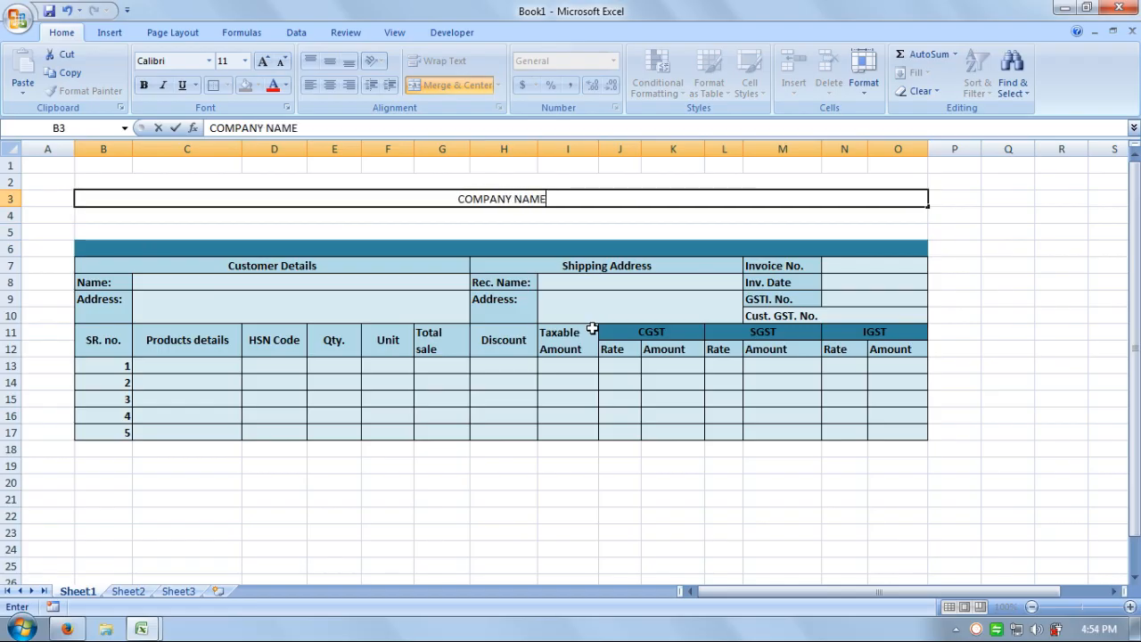
key(Return)
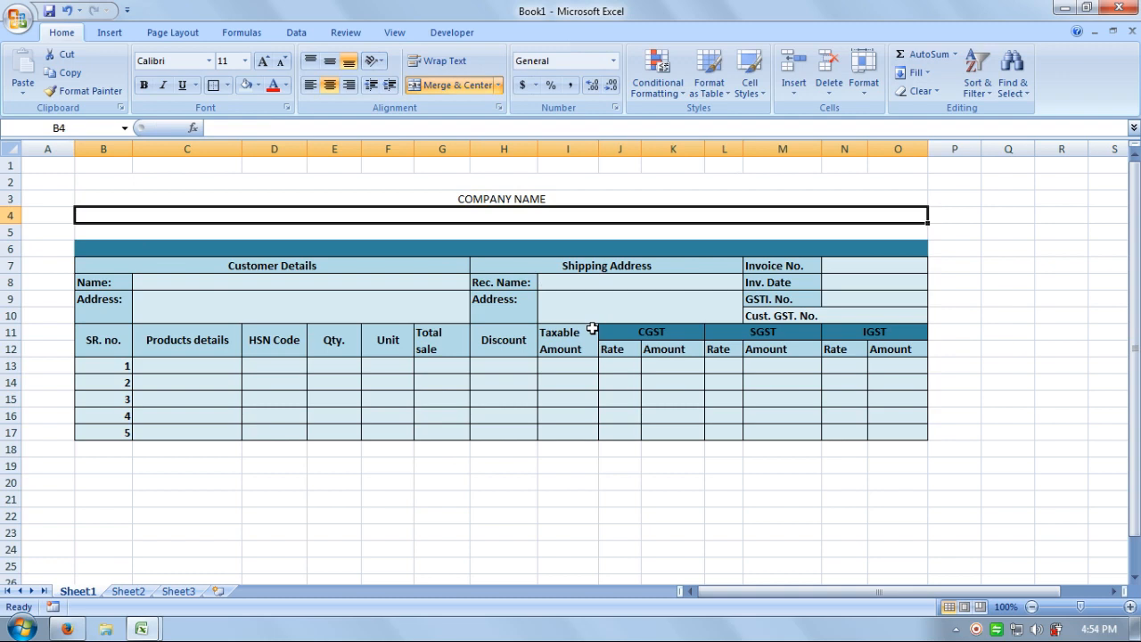
text(Ad)
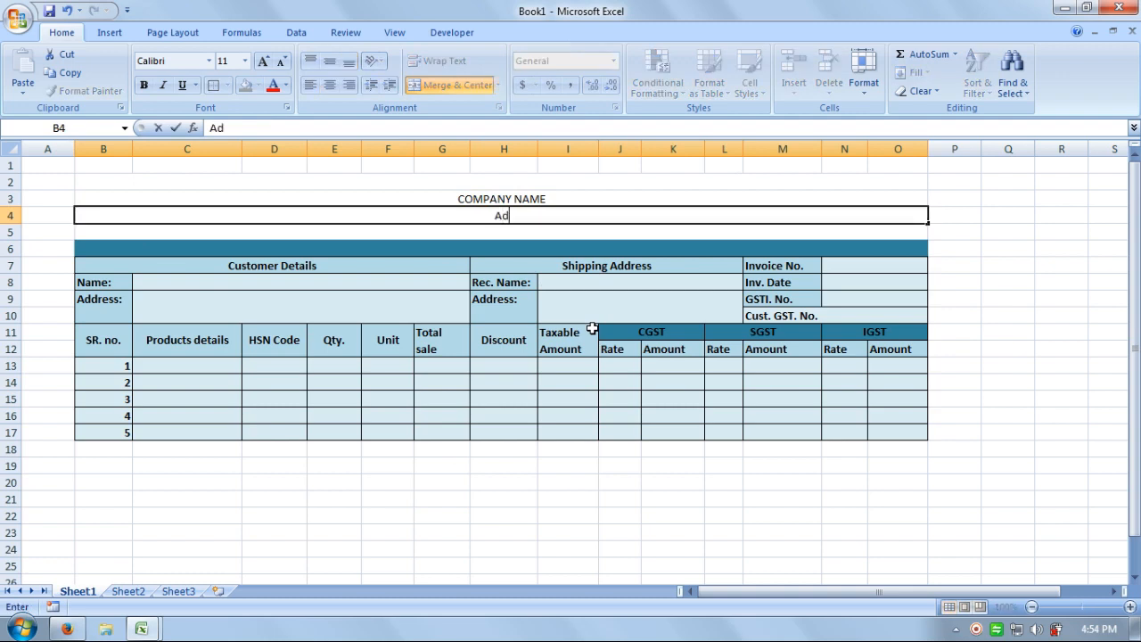
text(dress/St)
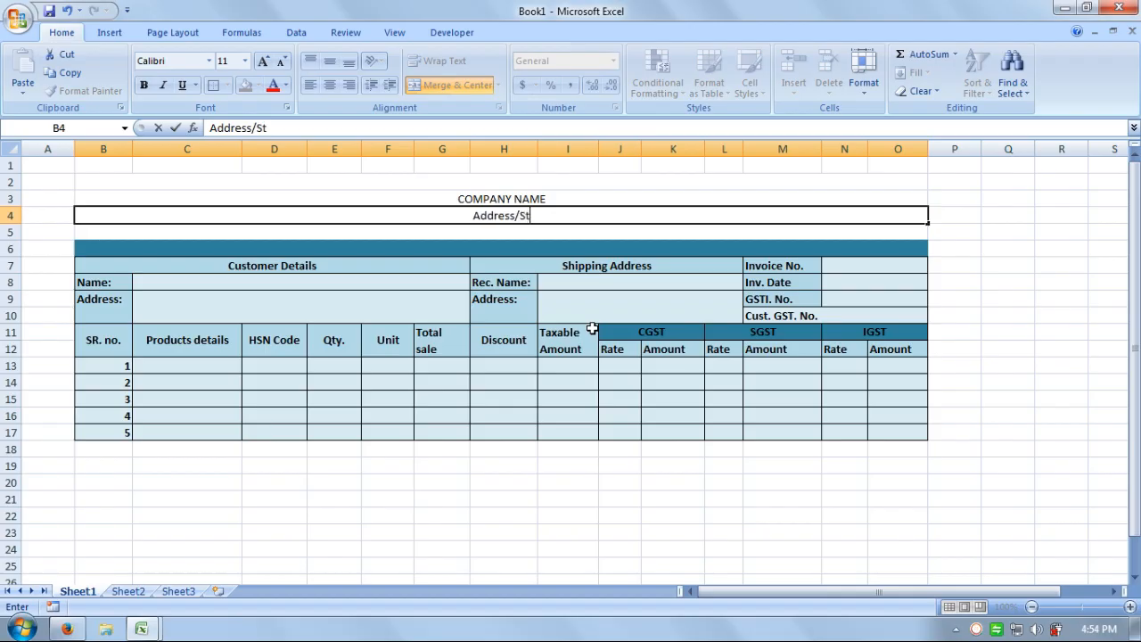
text(reen)
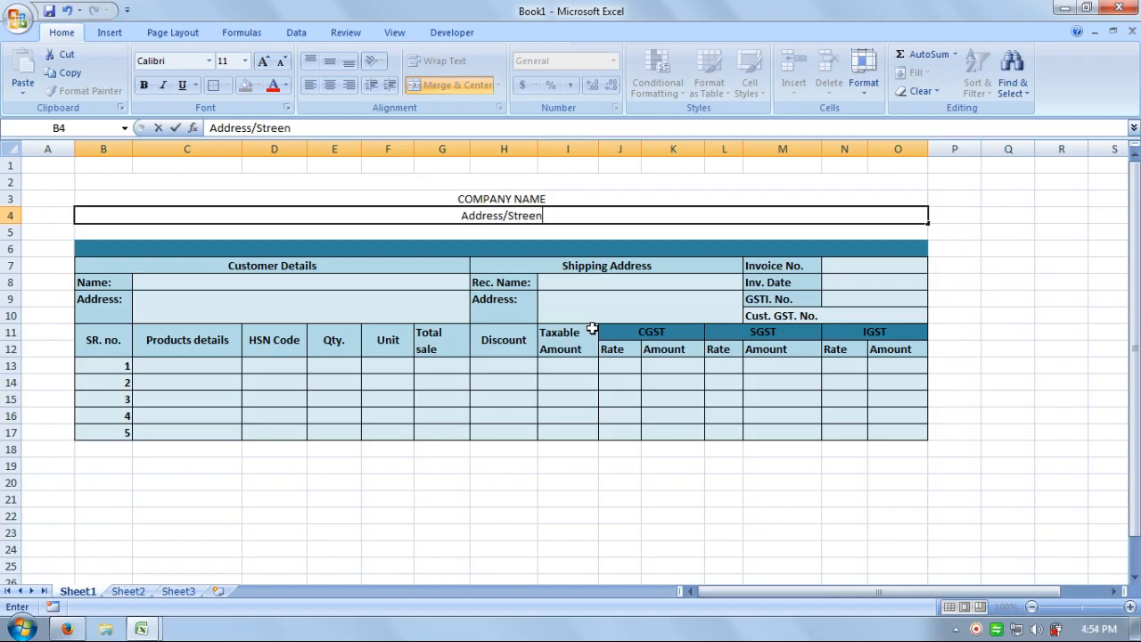
text(.)
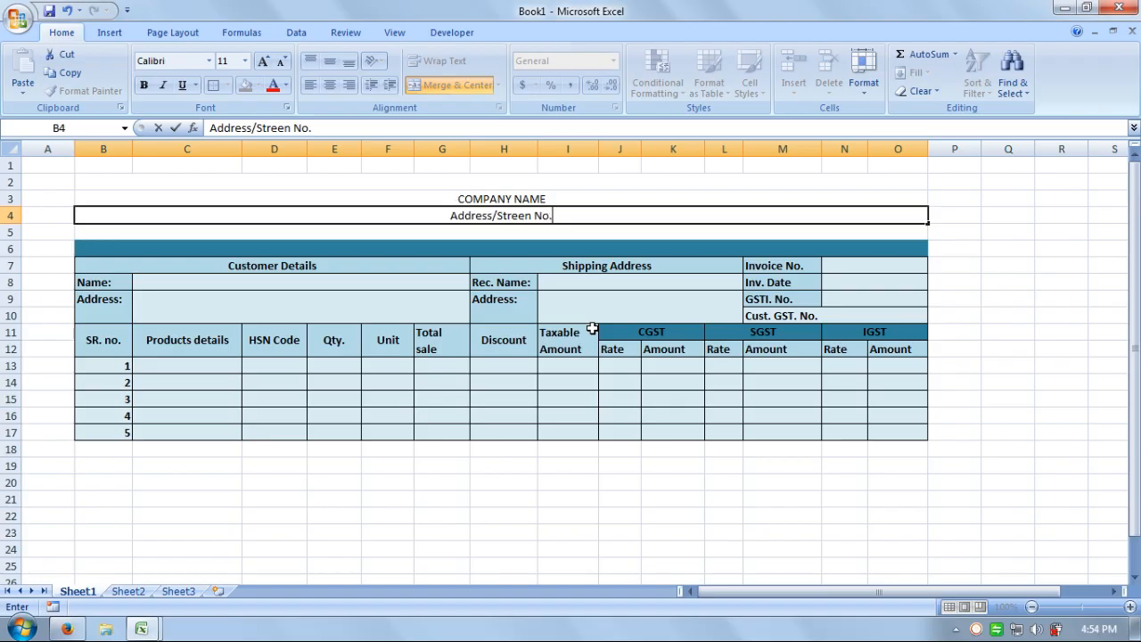
text(/)
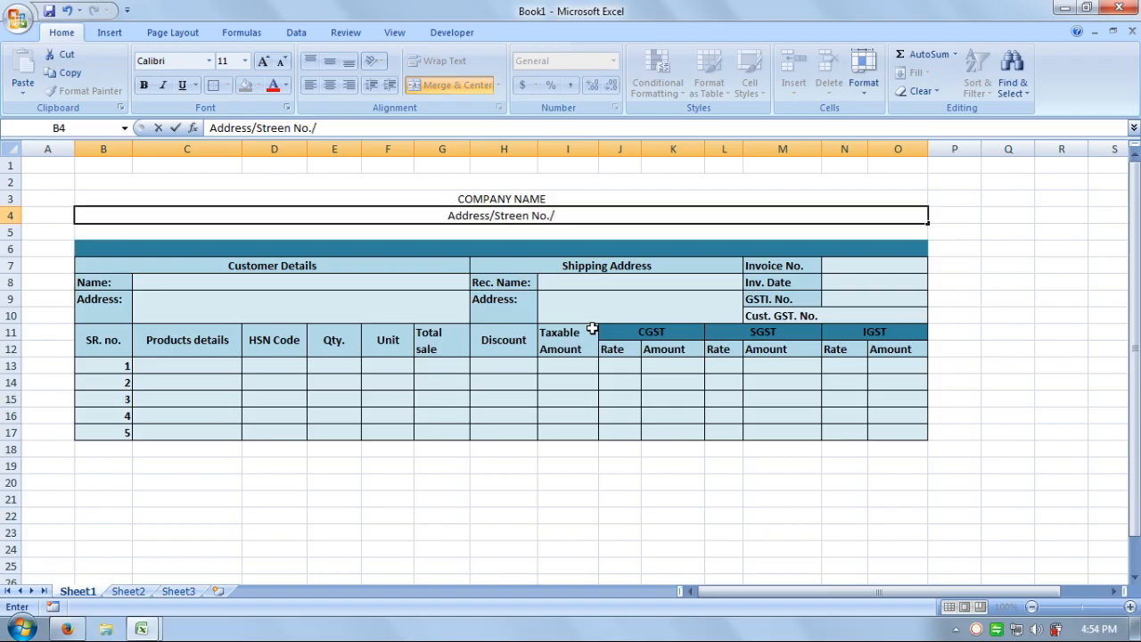
text(City)
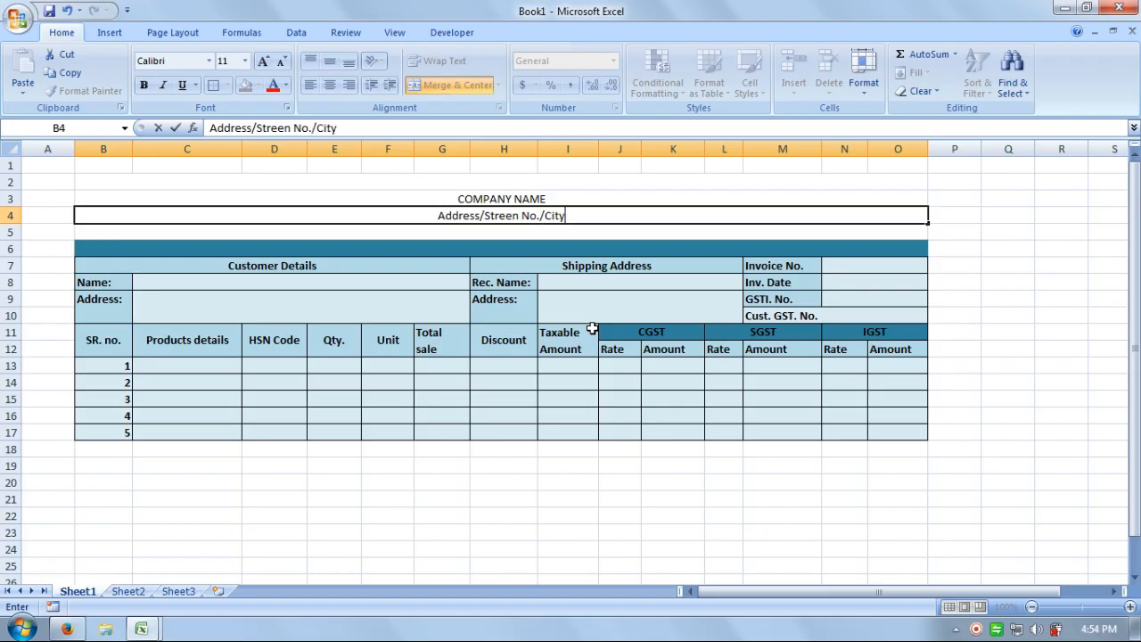
click(592, 328)
text(Name)
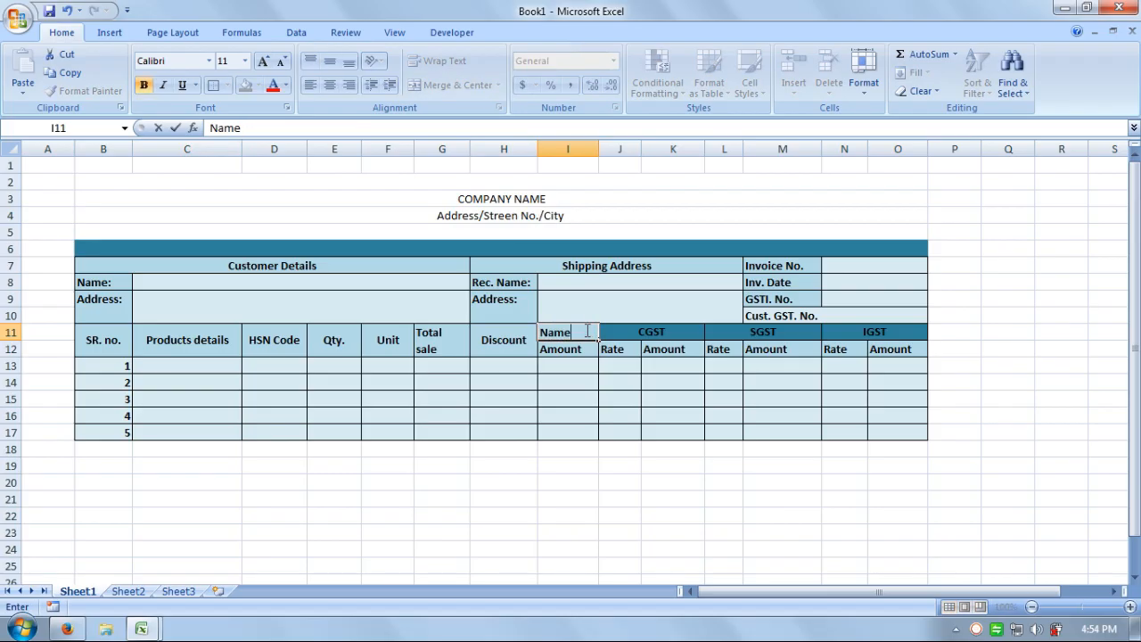
key(Return)
key(ctrl+z)
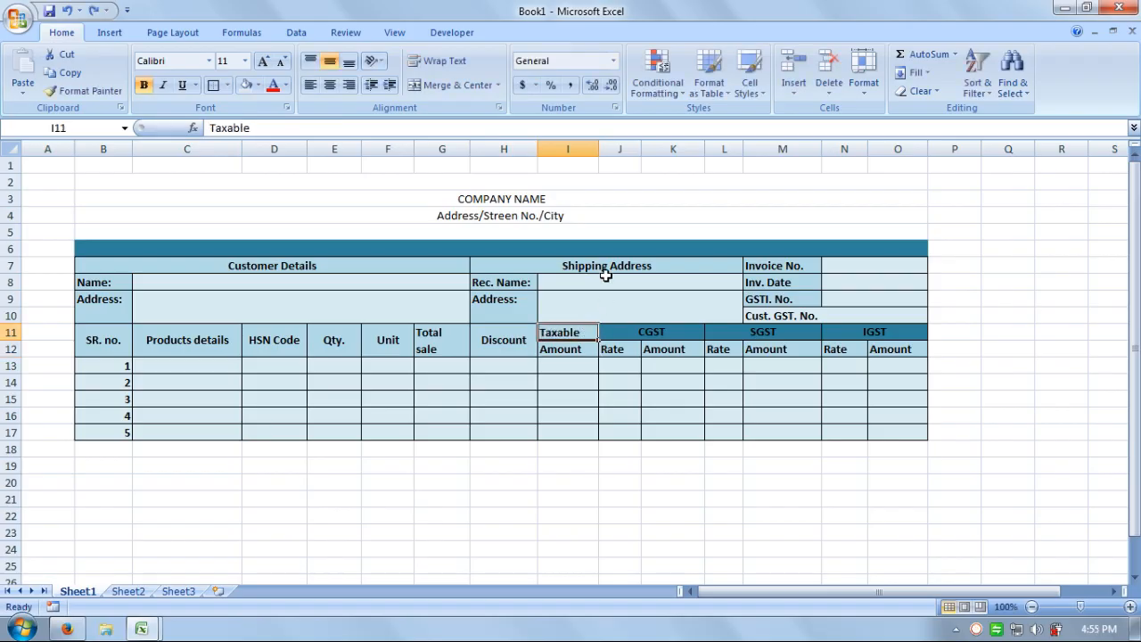
Complete row 4 as 'Address/Streen No./City Name/State/Pin Code'.
click(581, 215)
double_click(581, 214)
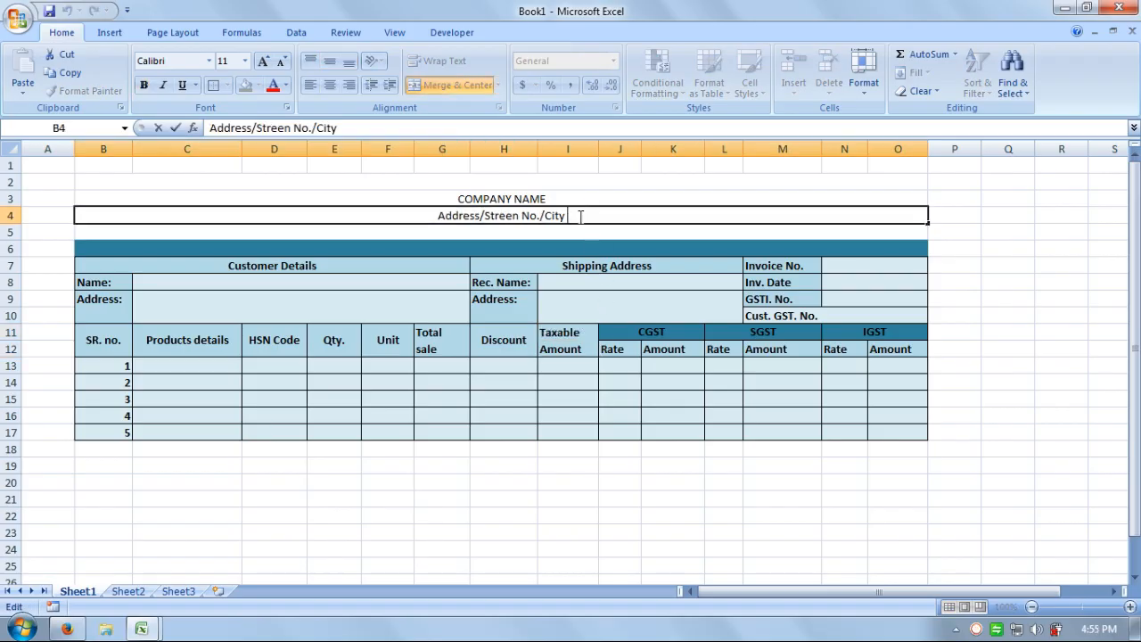
text(Name)
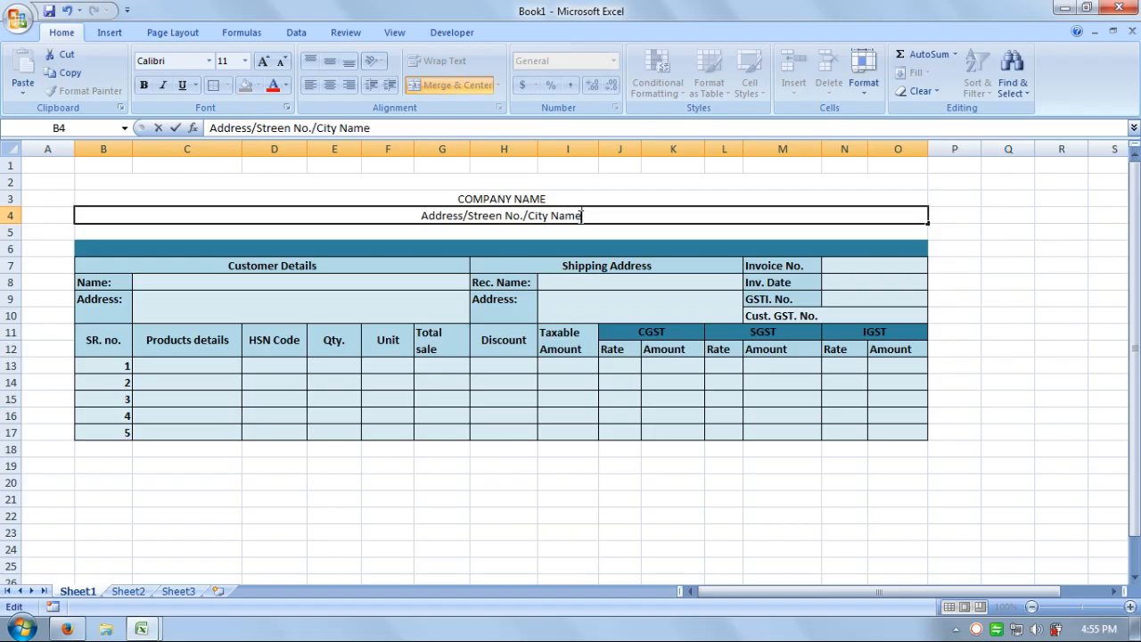
text(/)
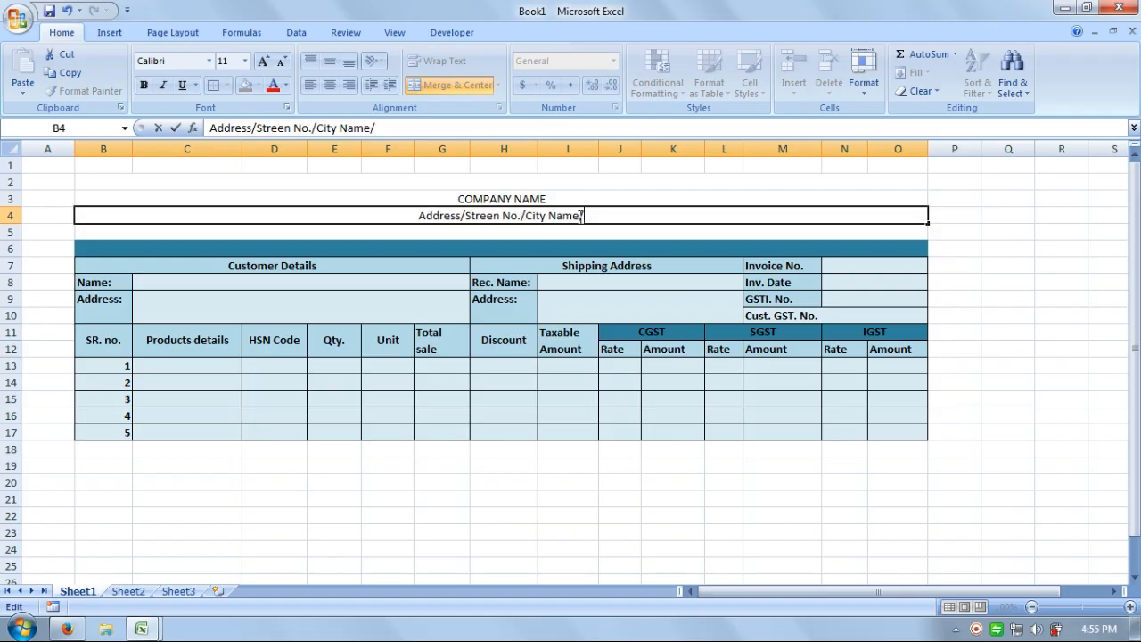
text(State)
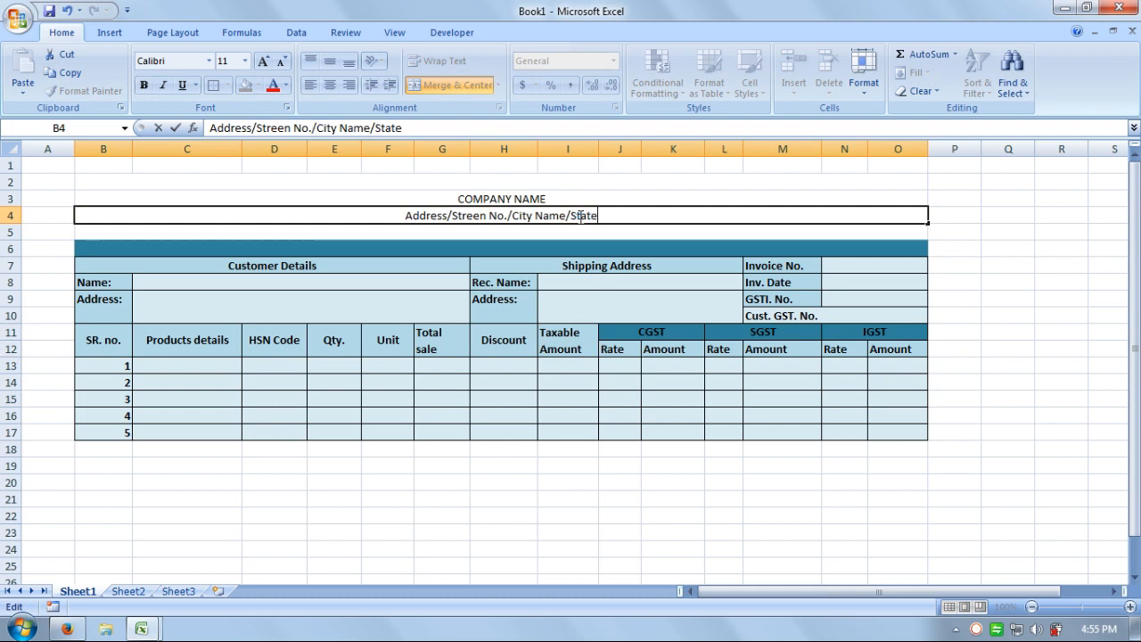
text(/)
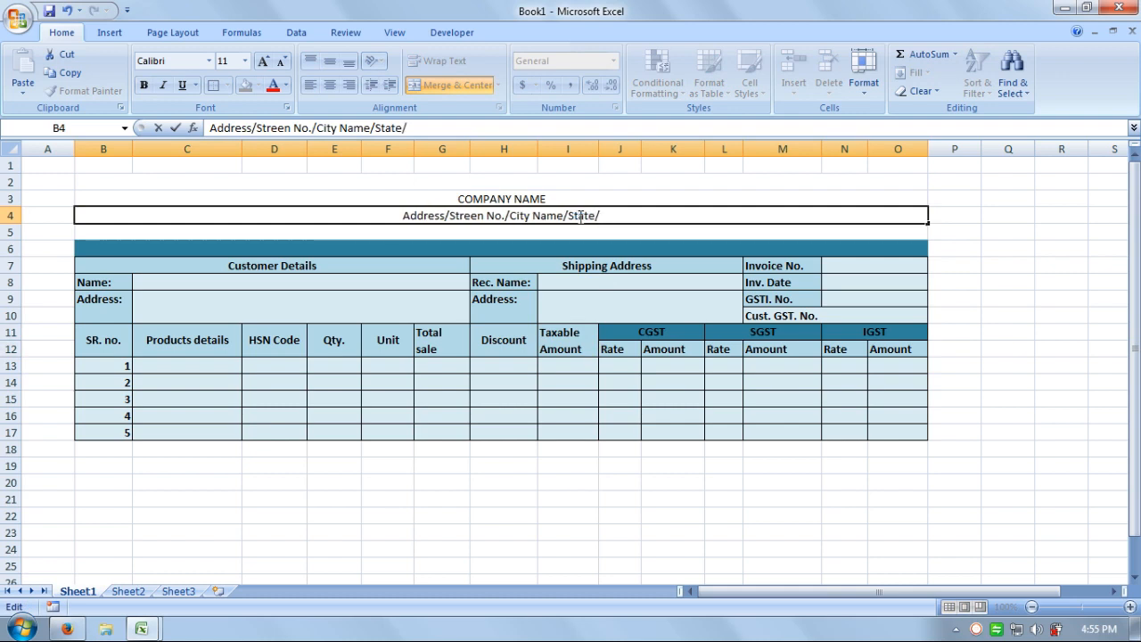
text(Pin)
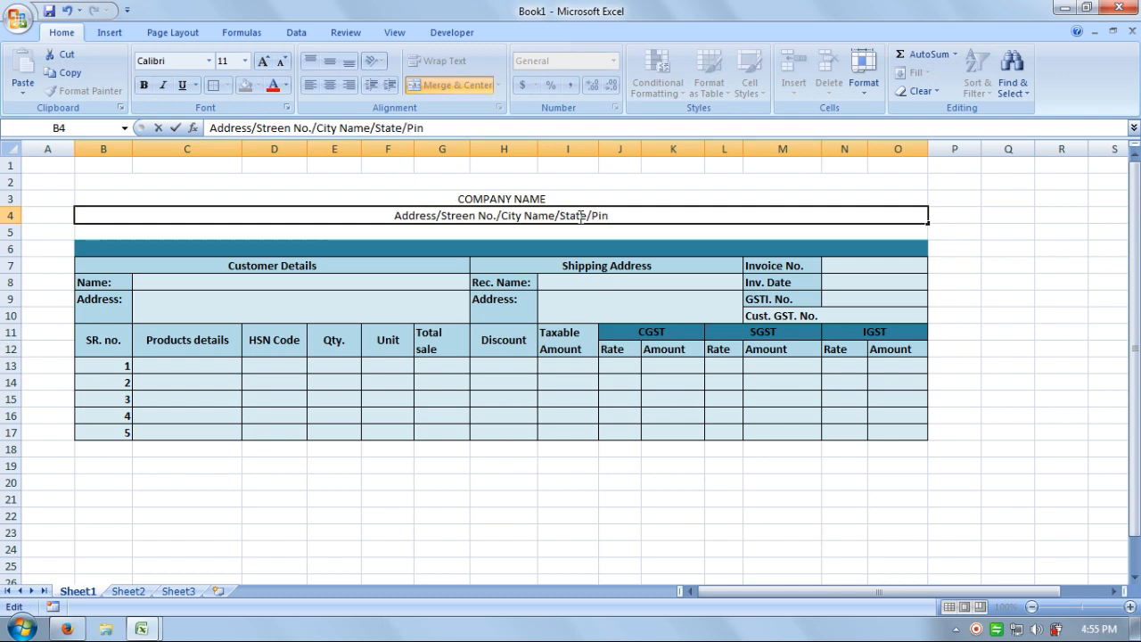
text( Code)
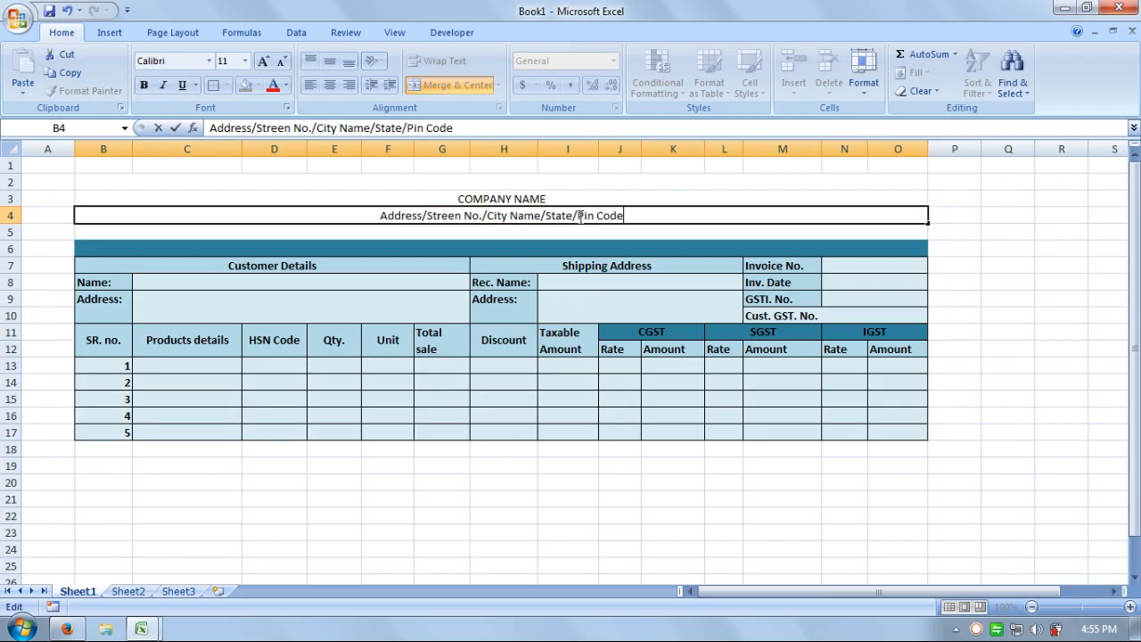
key(Return)
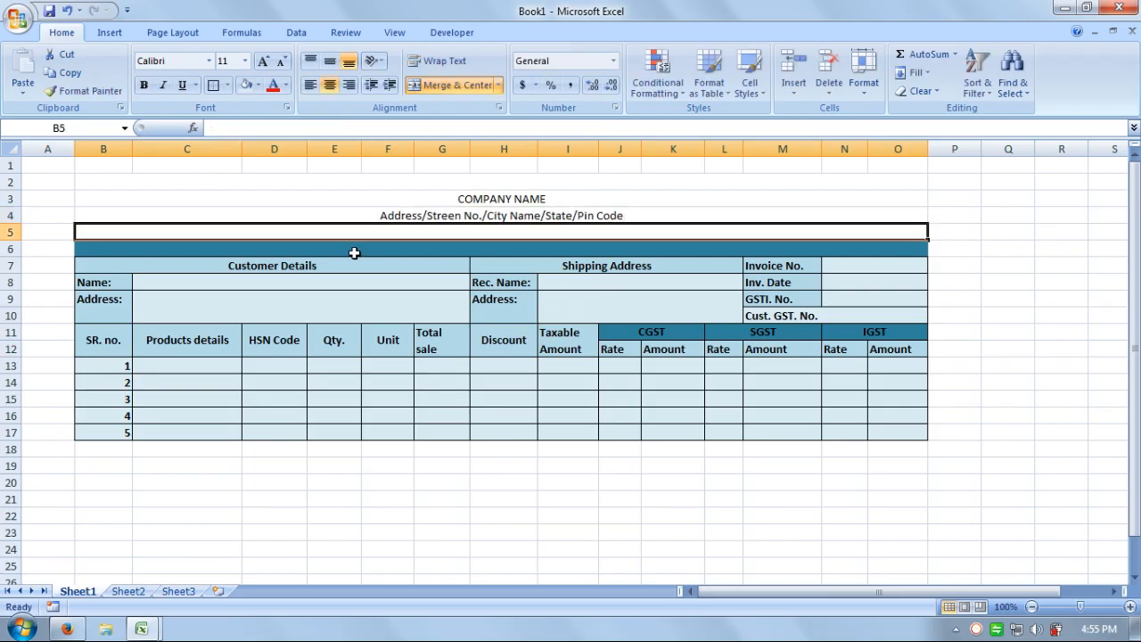
Enter 'Contact No./Mail ID/Web-Site' in merged row 5, removing a stray comma.
text(Co)
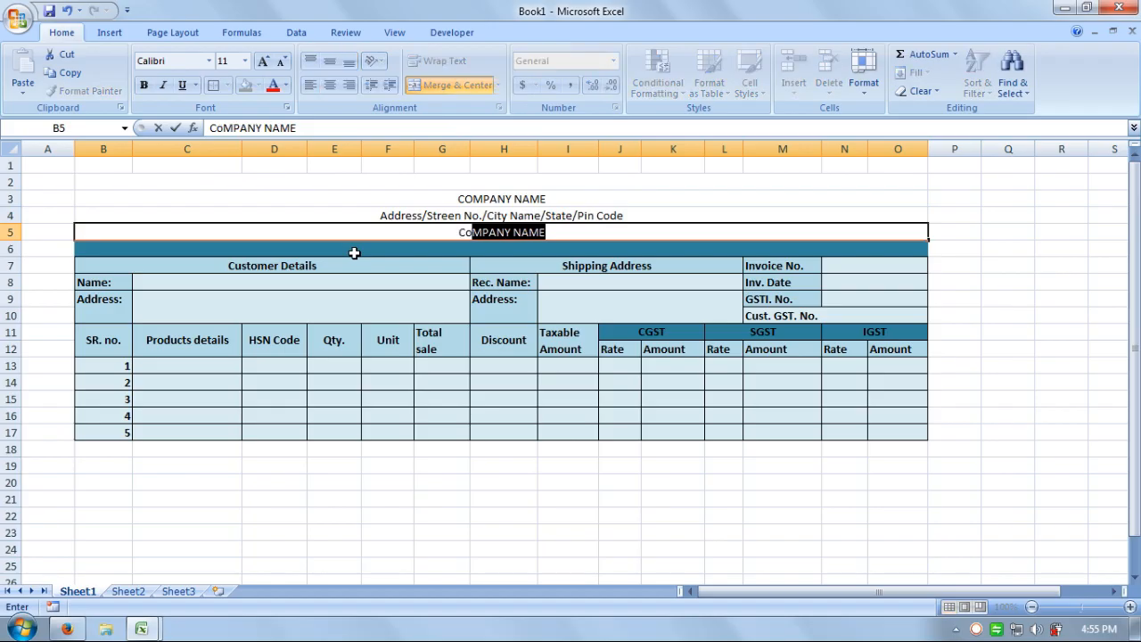
text(ntact)
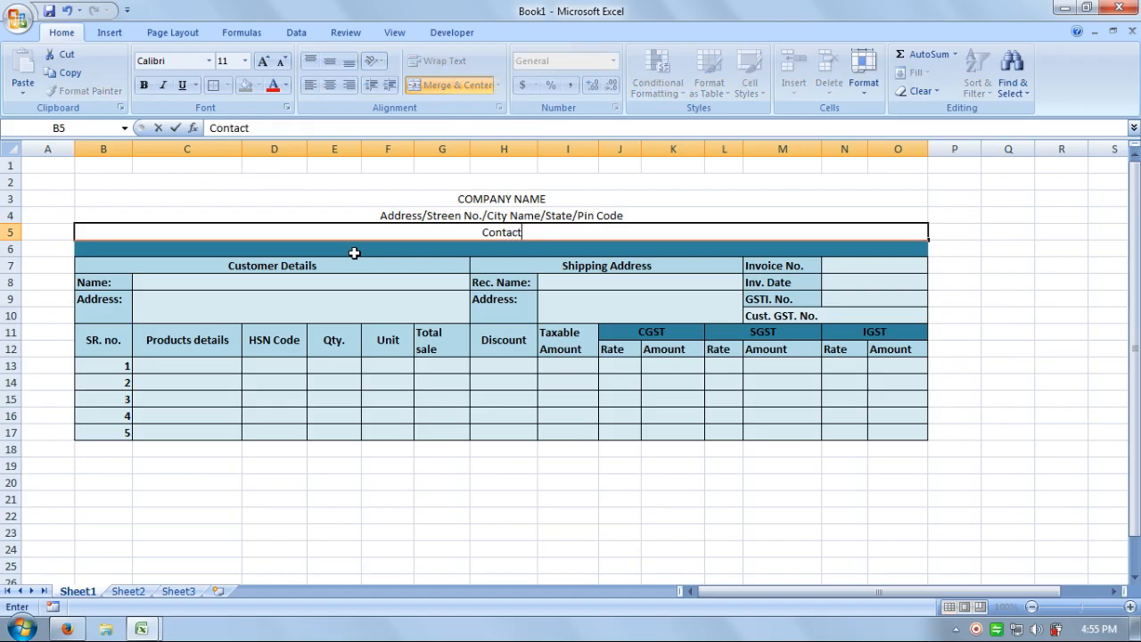
text( No,)
key(BackSpace)
text(./Mail)
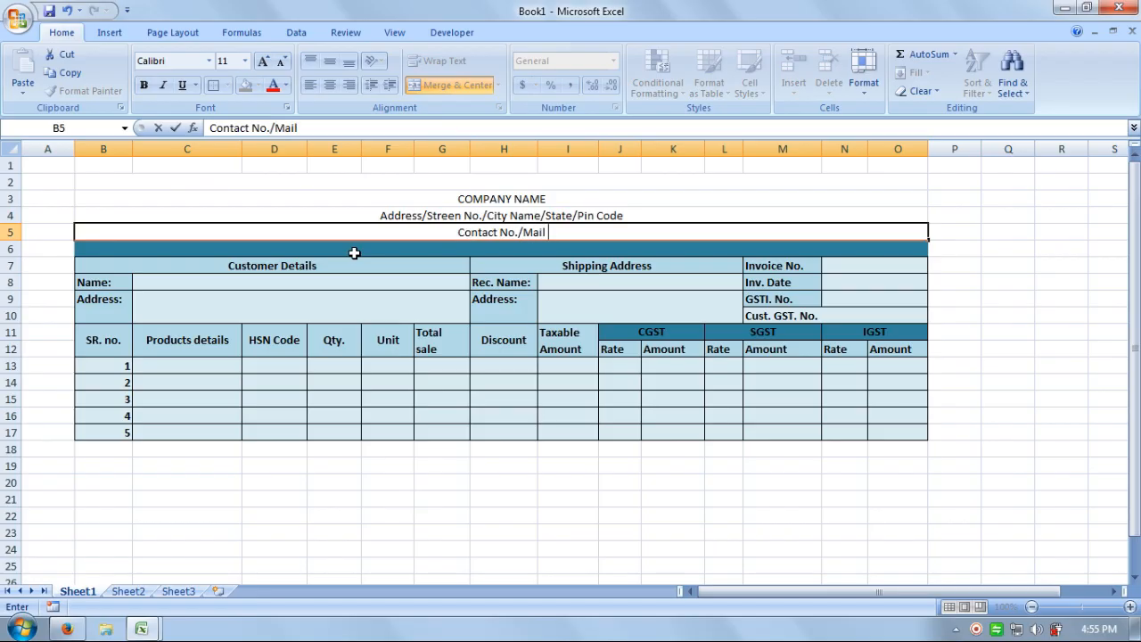
text( ID)
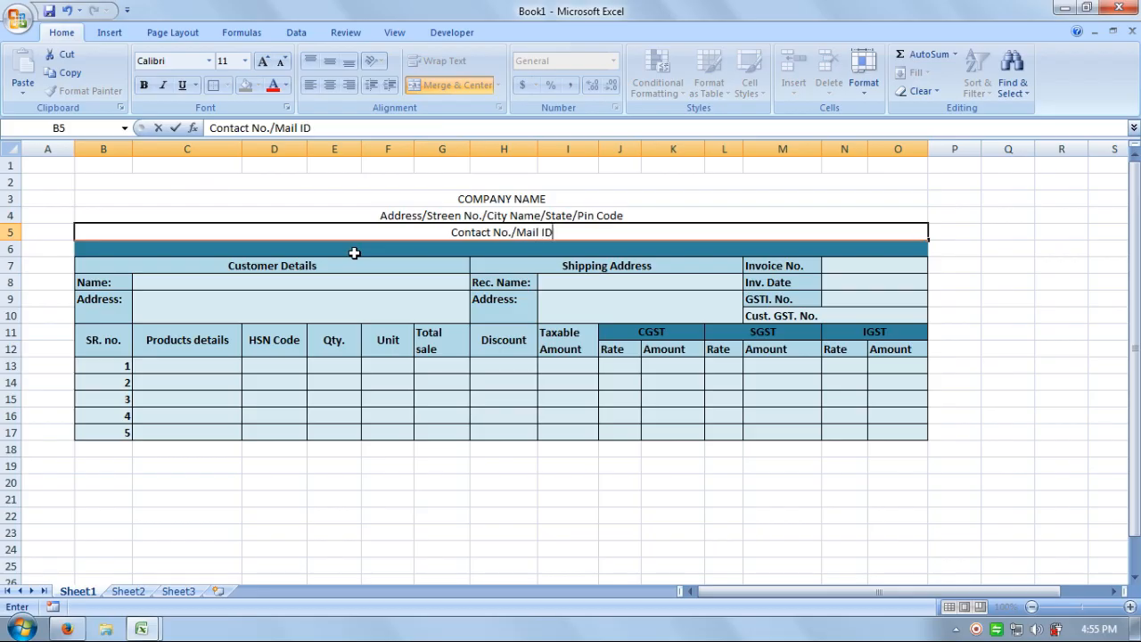
text(/)
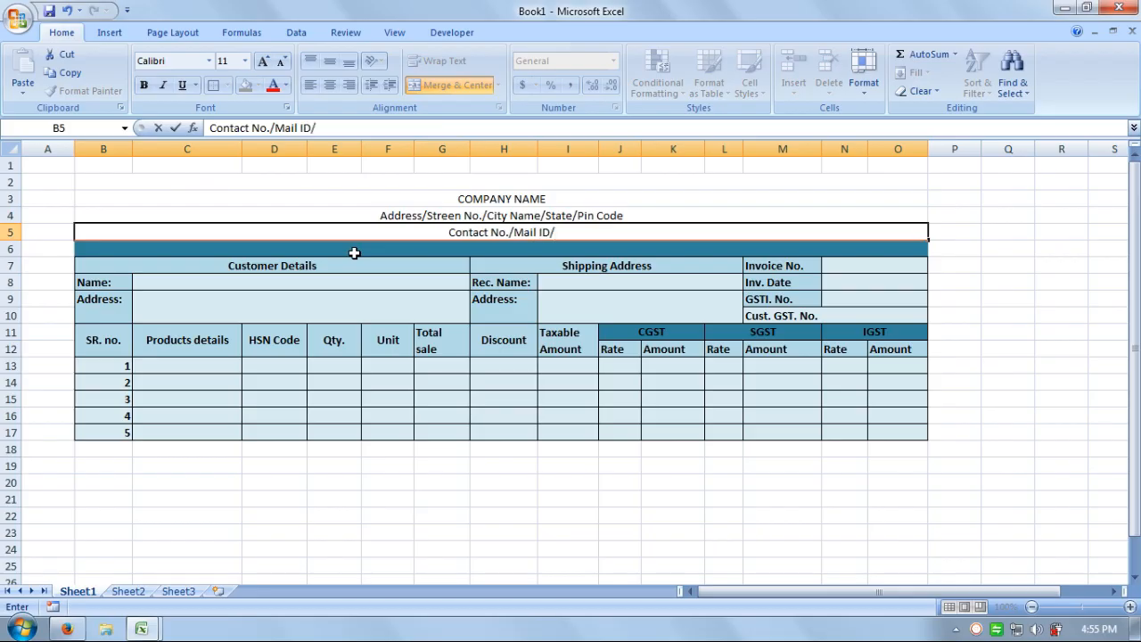
text(Web-)
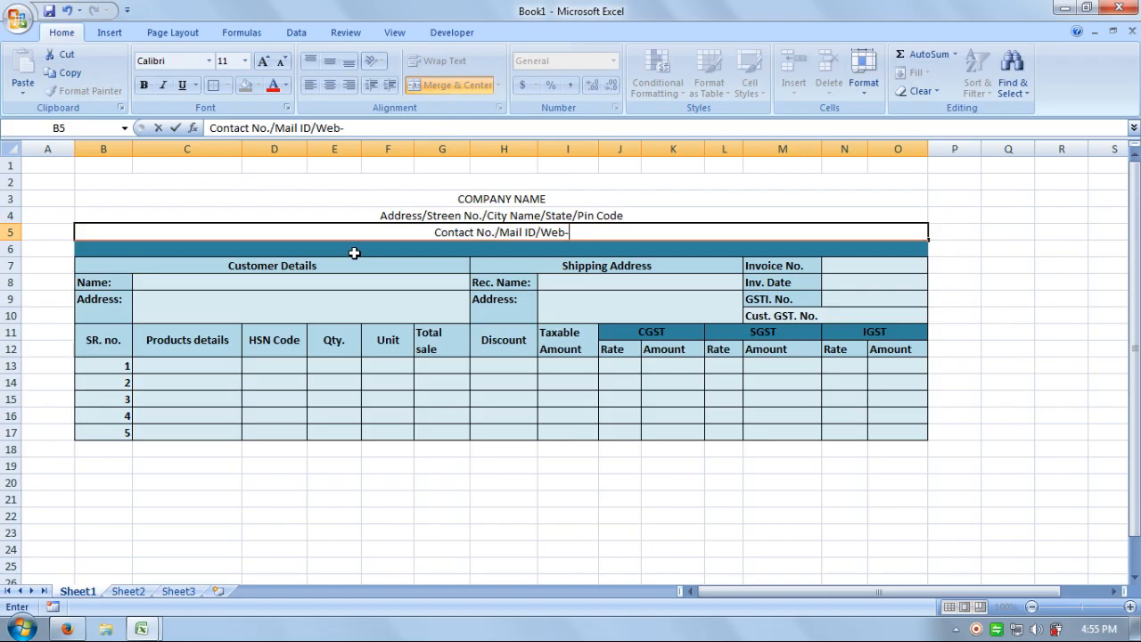
text(Si)
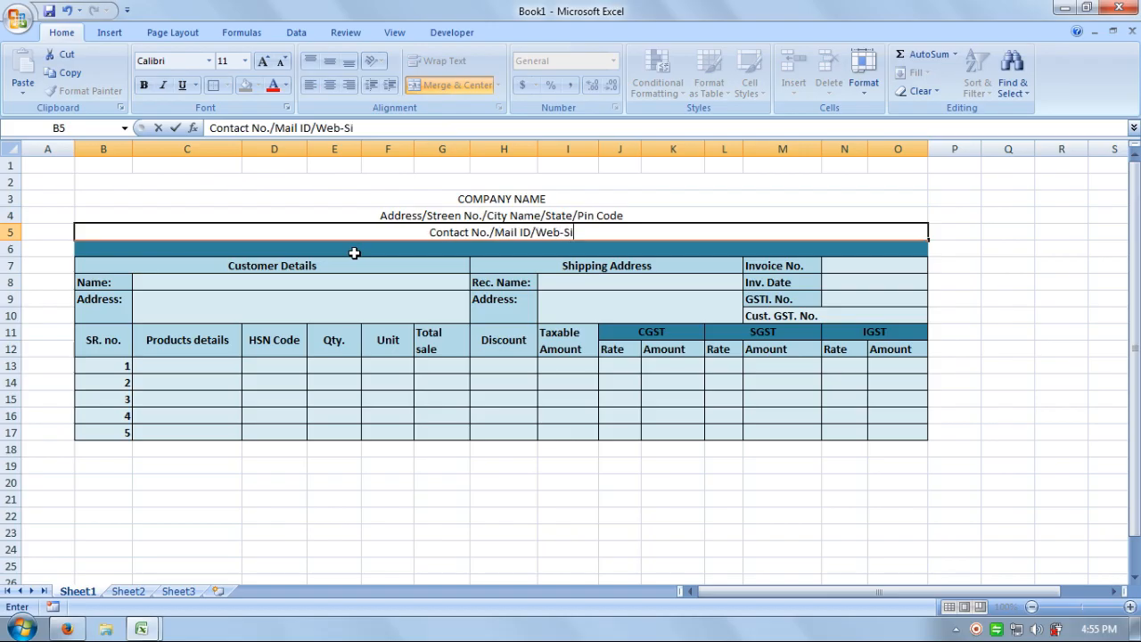
text(te)
click(706, 197)
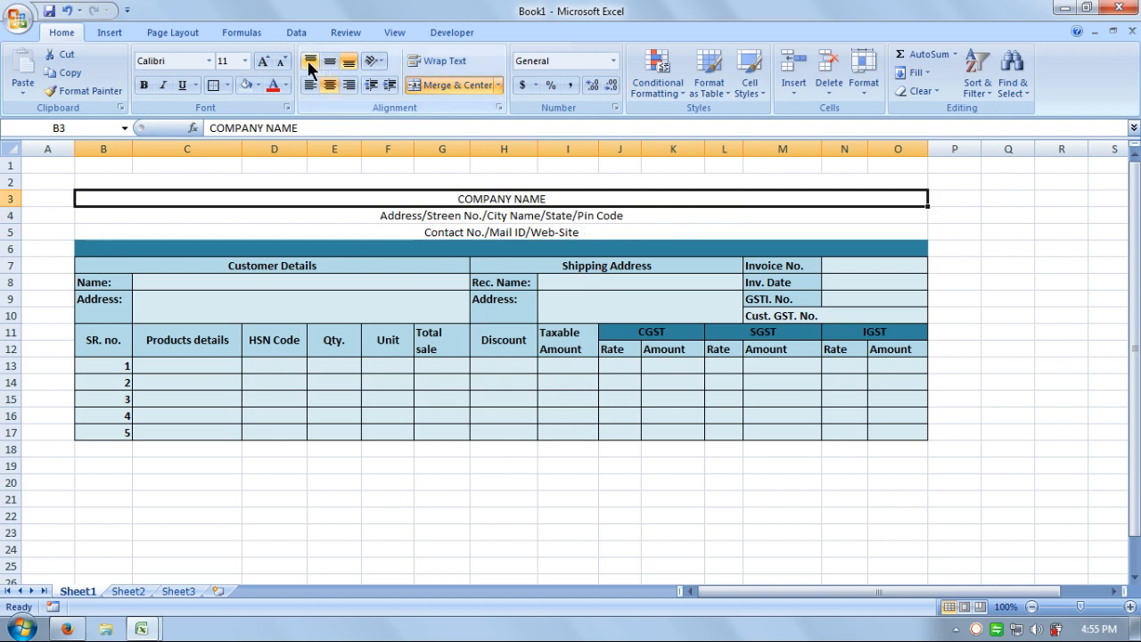
Make COMPANY NAME bold at font size 14.
click(264, 62)
click(265, 62)
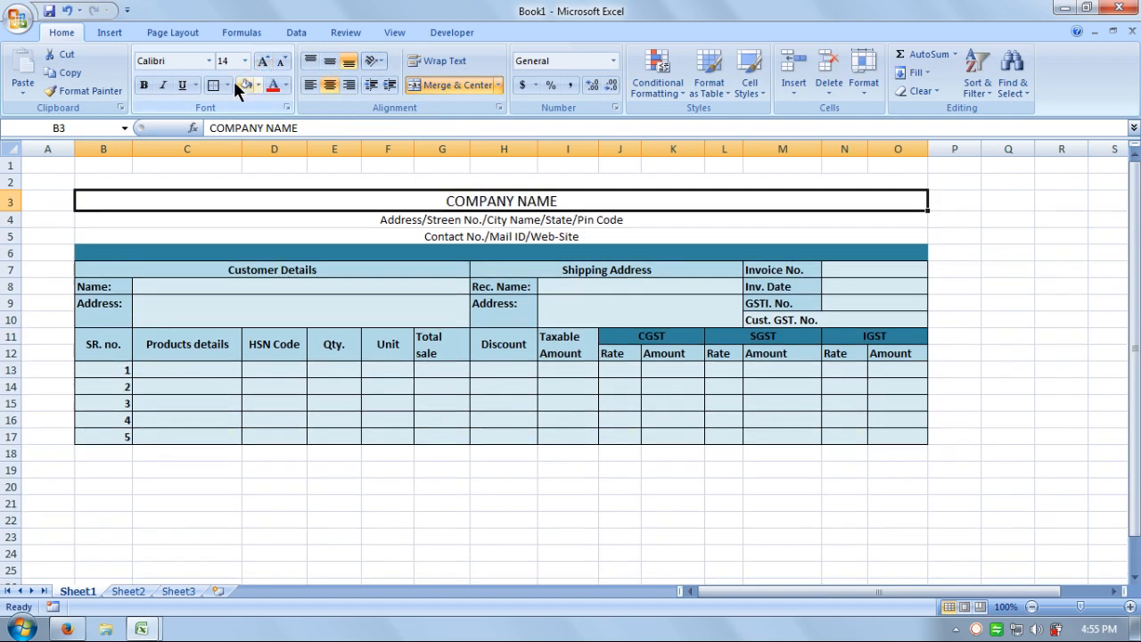
click(145, 85)
click(782, 319)
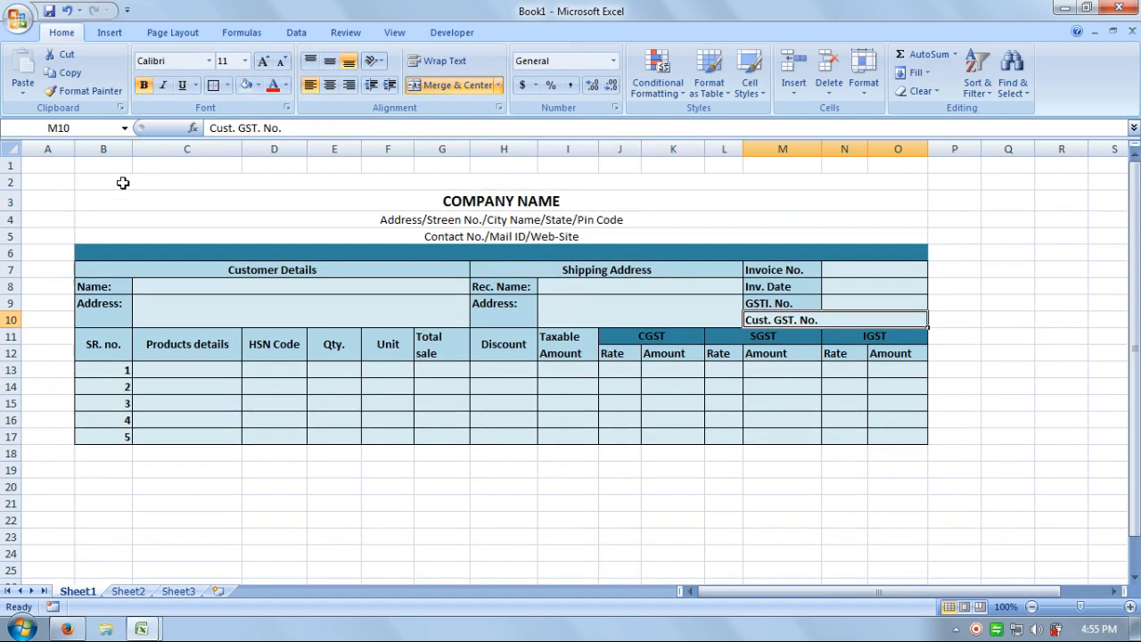
Fill the header block B2:O5 light blue.
drag(123, 183, 206, 237)
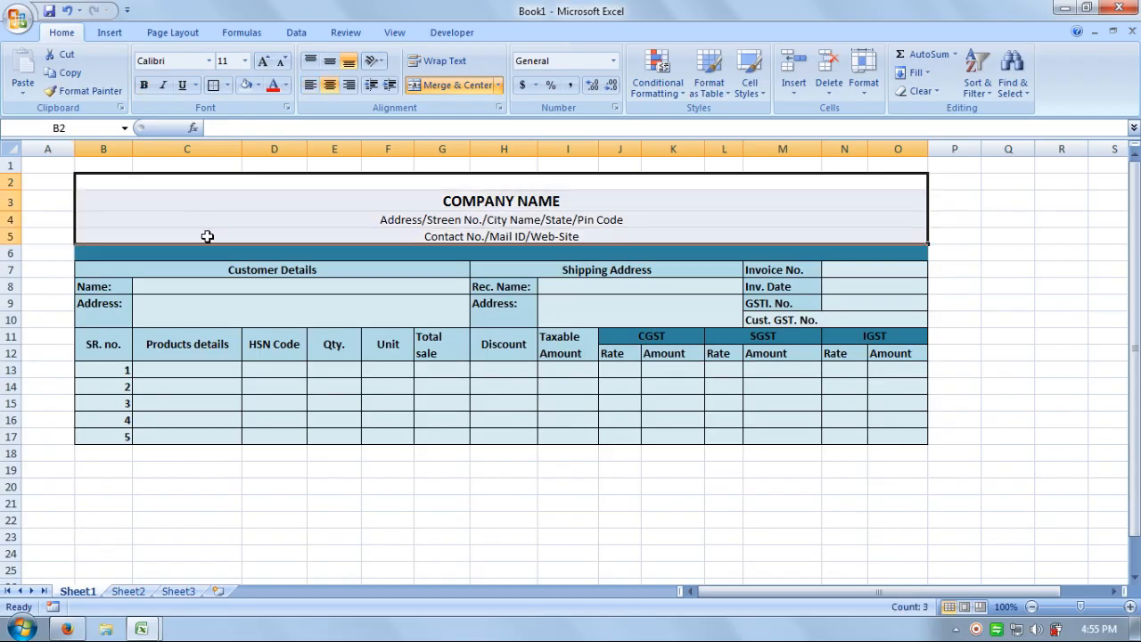
click(245, 84)
click(985, 314)
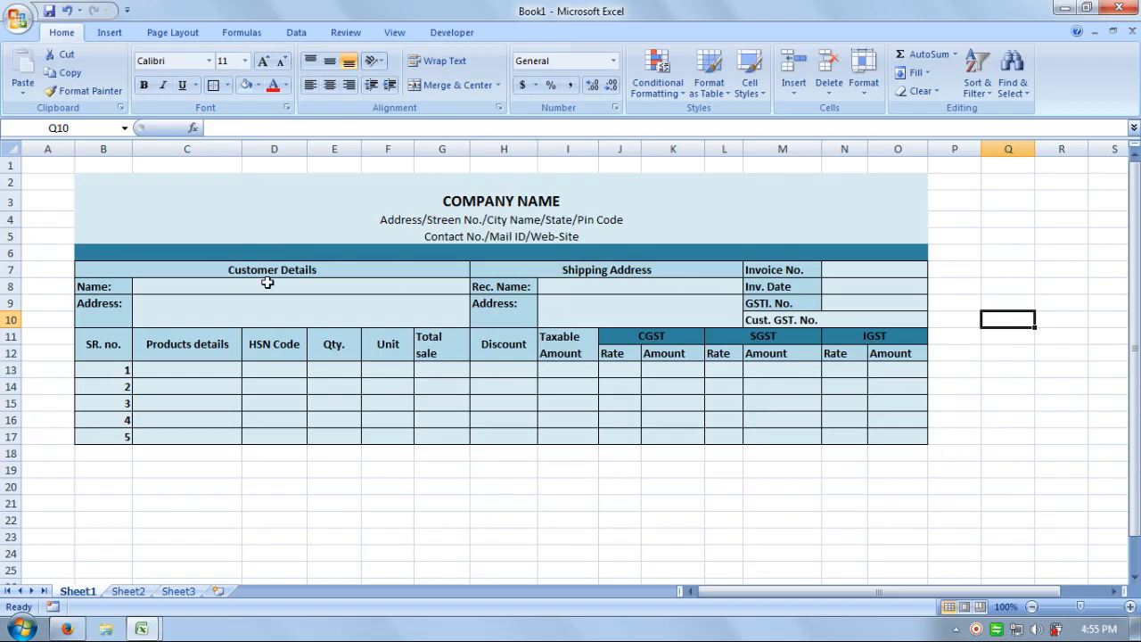
Put a thick box border around the header block rows 2–5.
drag(93, 184, 234, 248)
click(1066, 266)
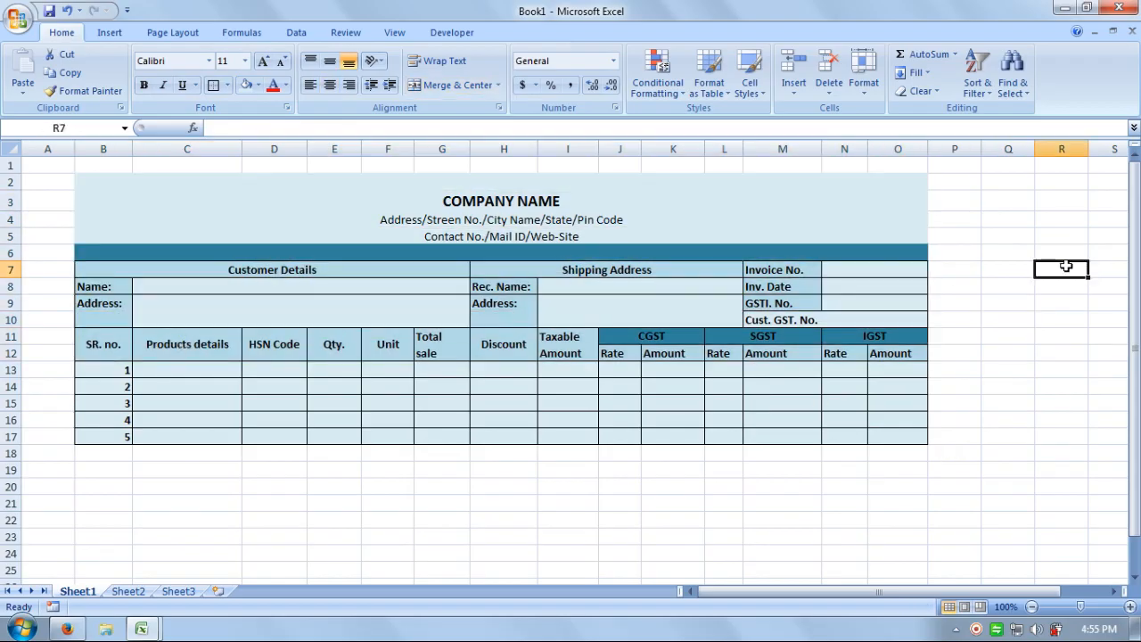
click(311, 201)
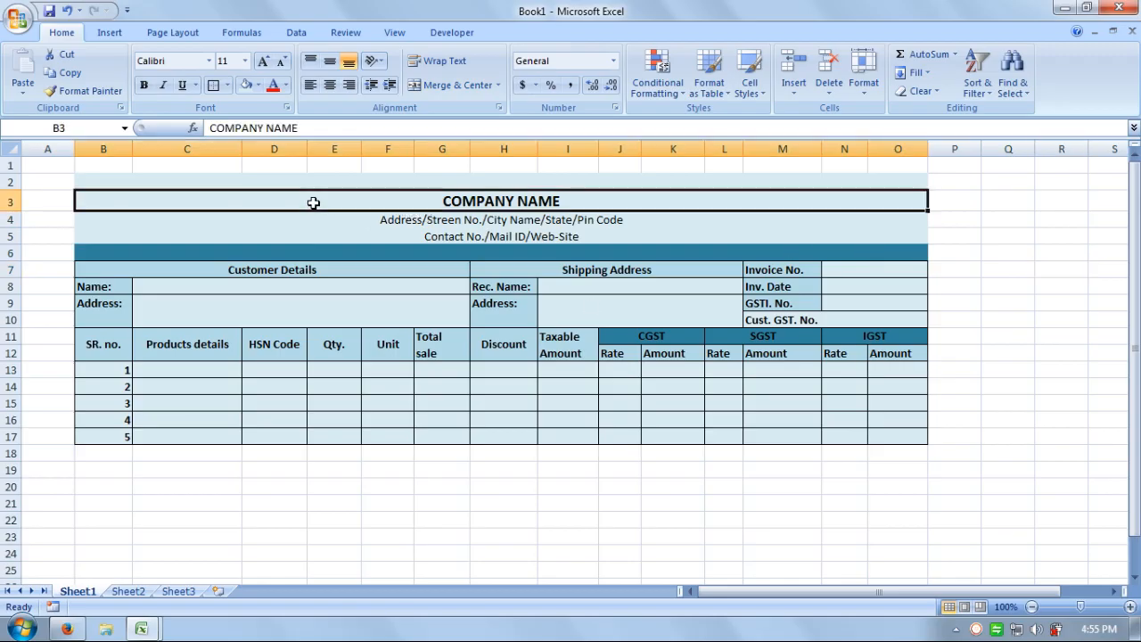
drag(184, 176, 185, 237)
click(227, 85)
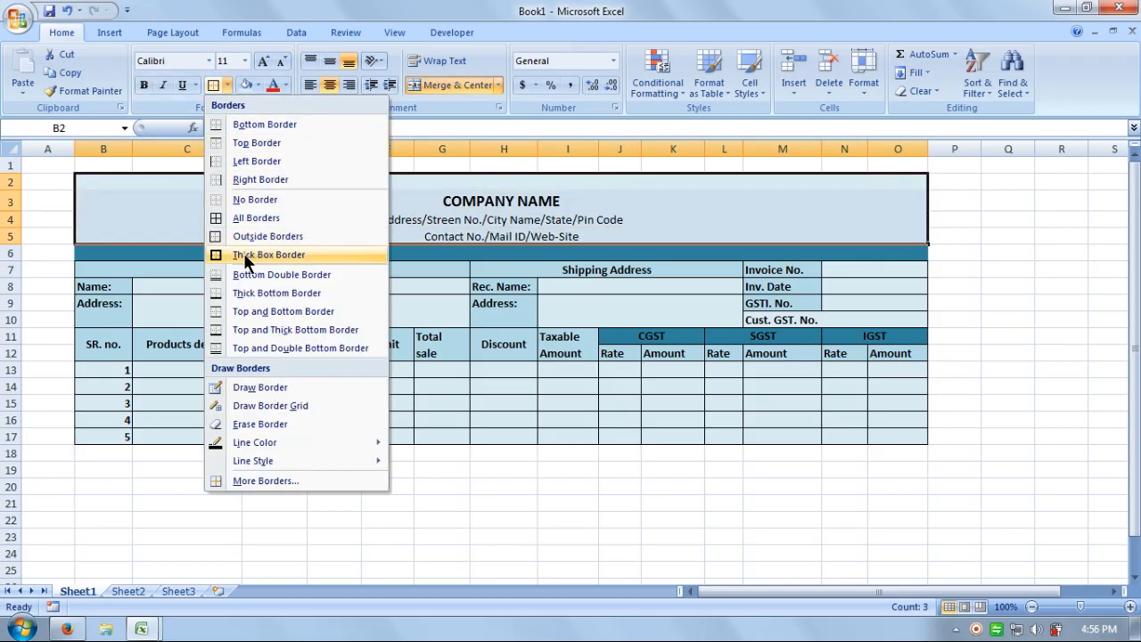
click(311, 256)
click(953, 288)
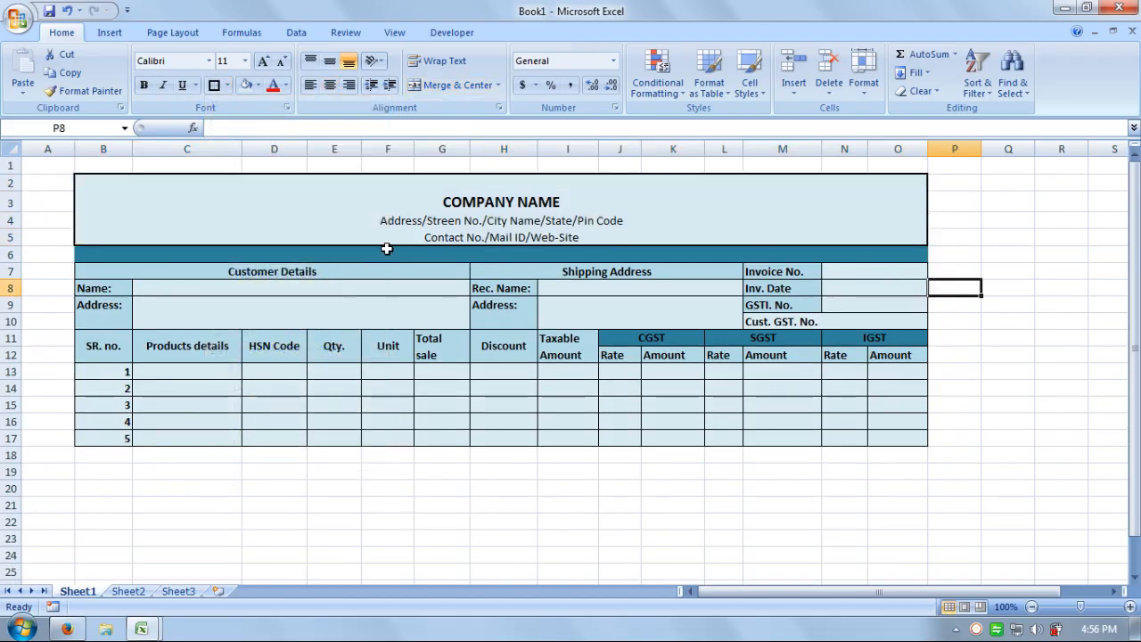
click(368, 481)
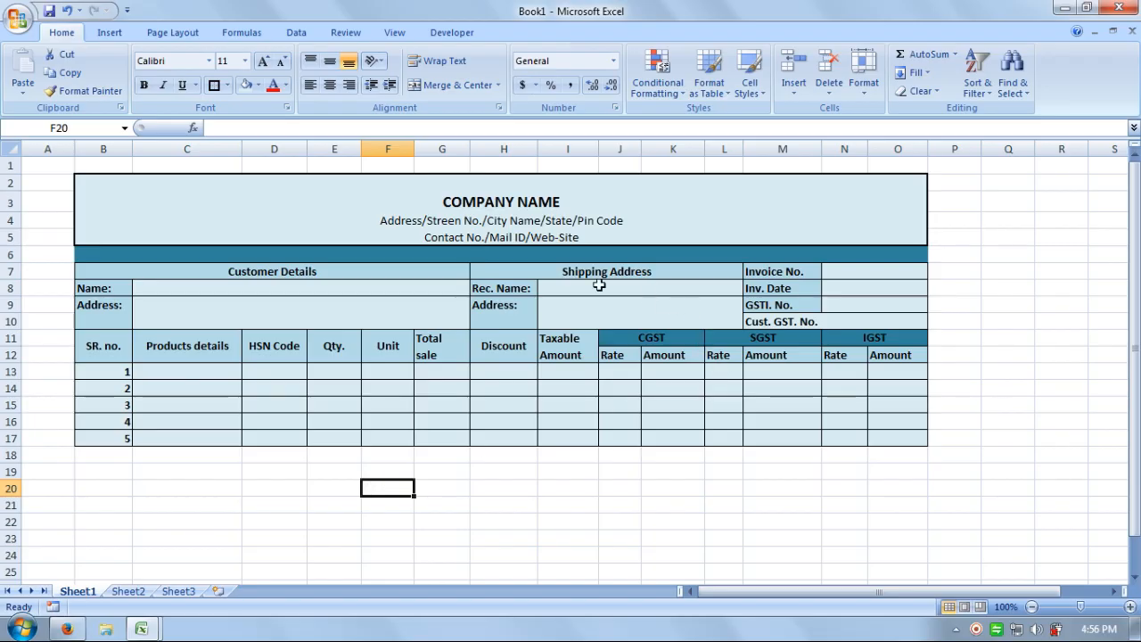
Merge B18:G18, B19:G19, B20:G20 and B21:G21 each into a single cell.
click(693, 470)
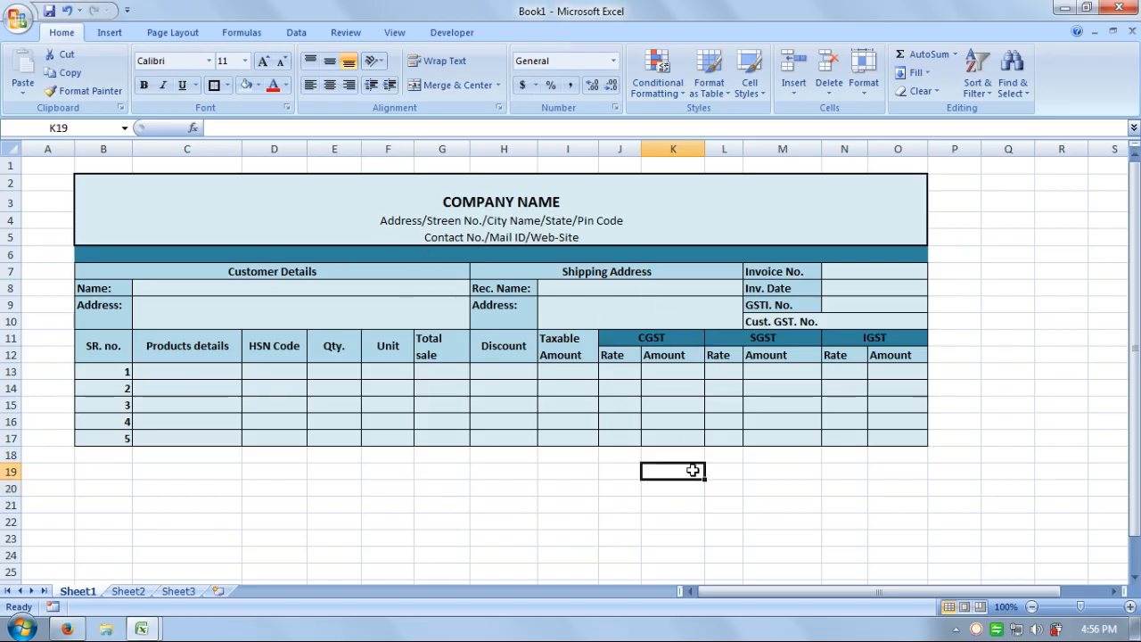
click(113, 456)
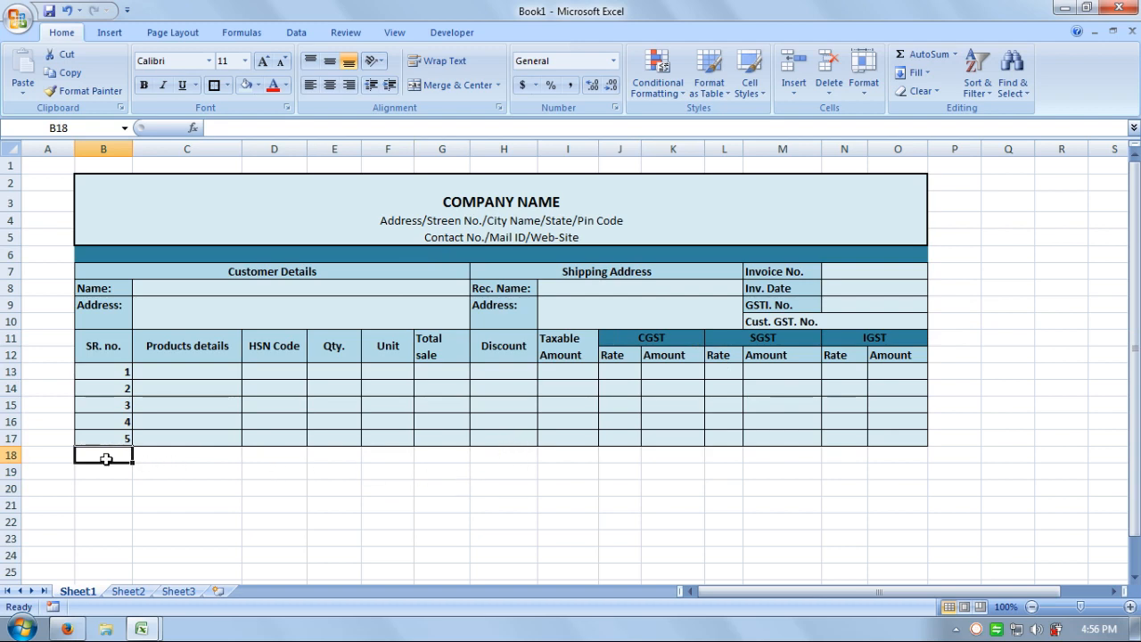
drag(105, 458, 425, 456)
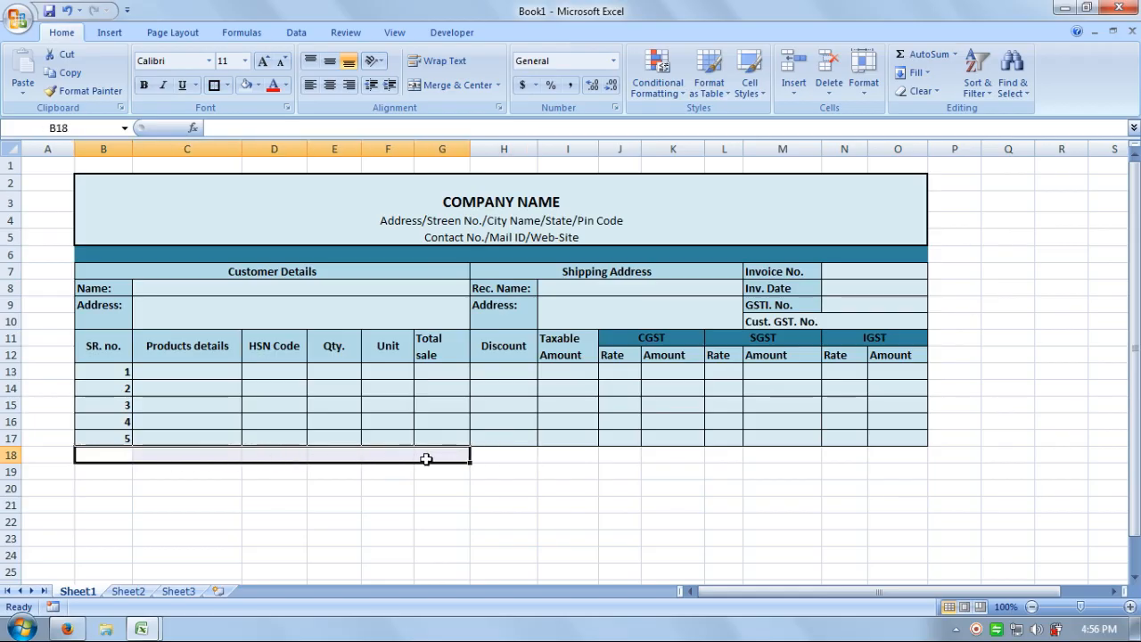
click(437, 86)
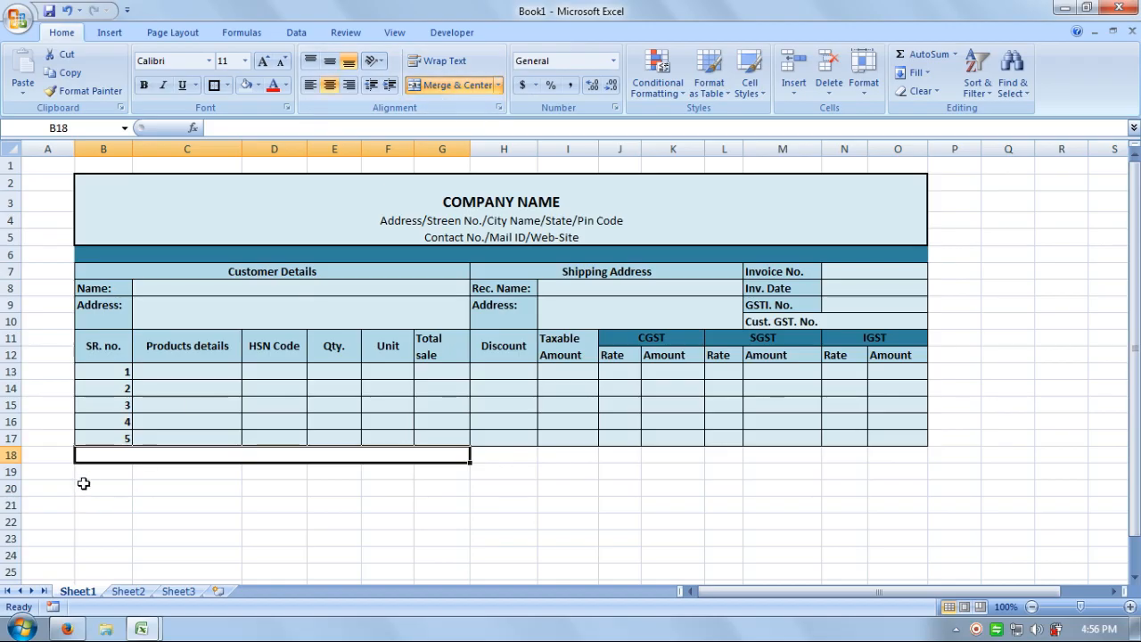
drag(89, 471, 427, 463)
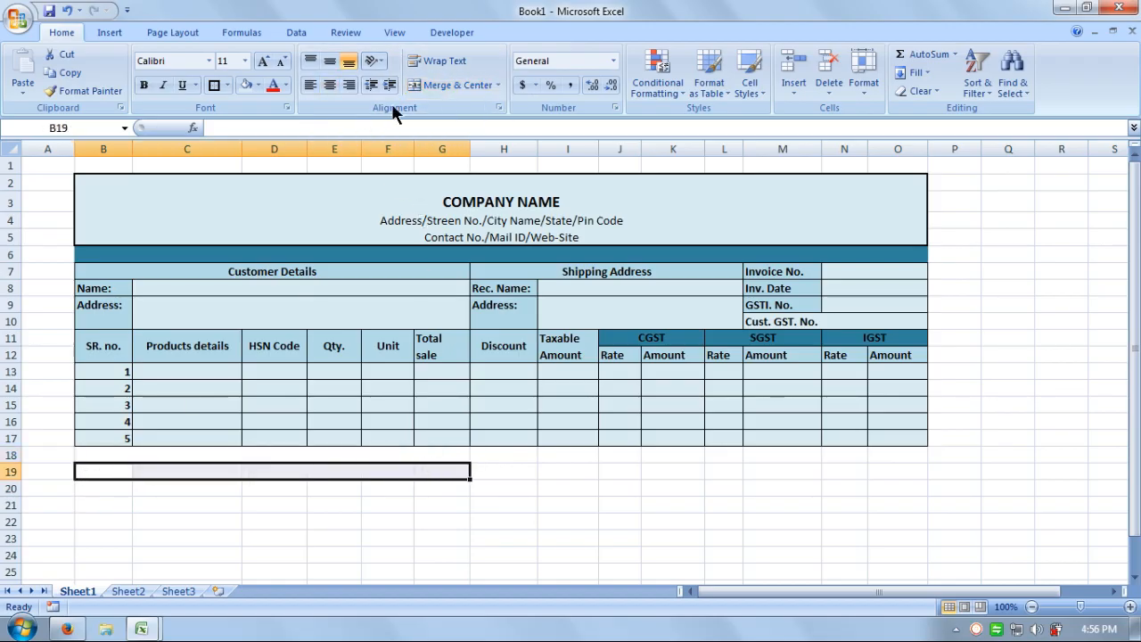
click(441, 86)
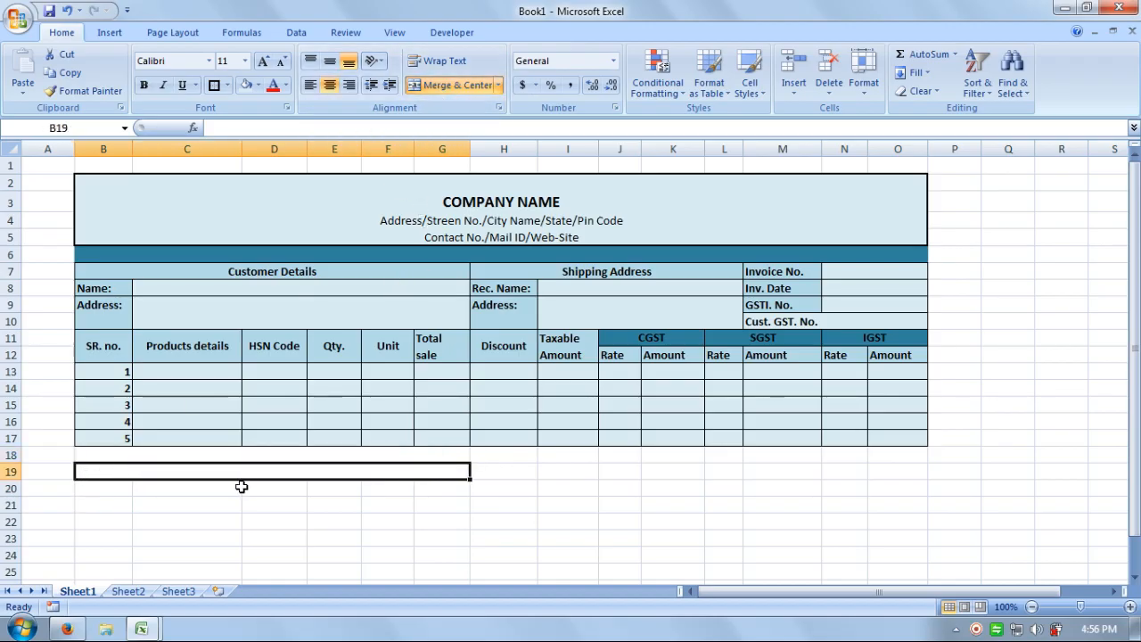
drag(111, 492, 458, 491)
click(447, 92)
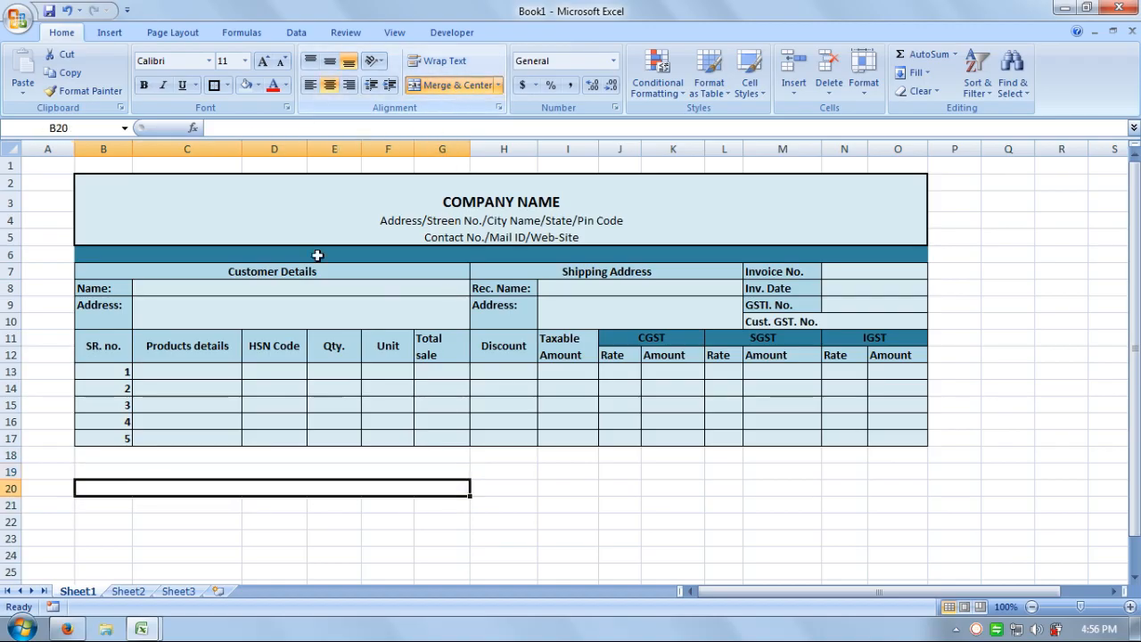
drag(103, 500, 443, 499)
click(447, 90)
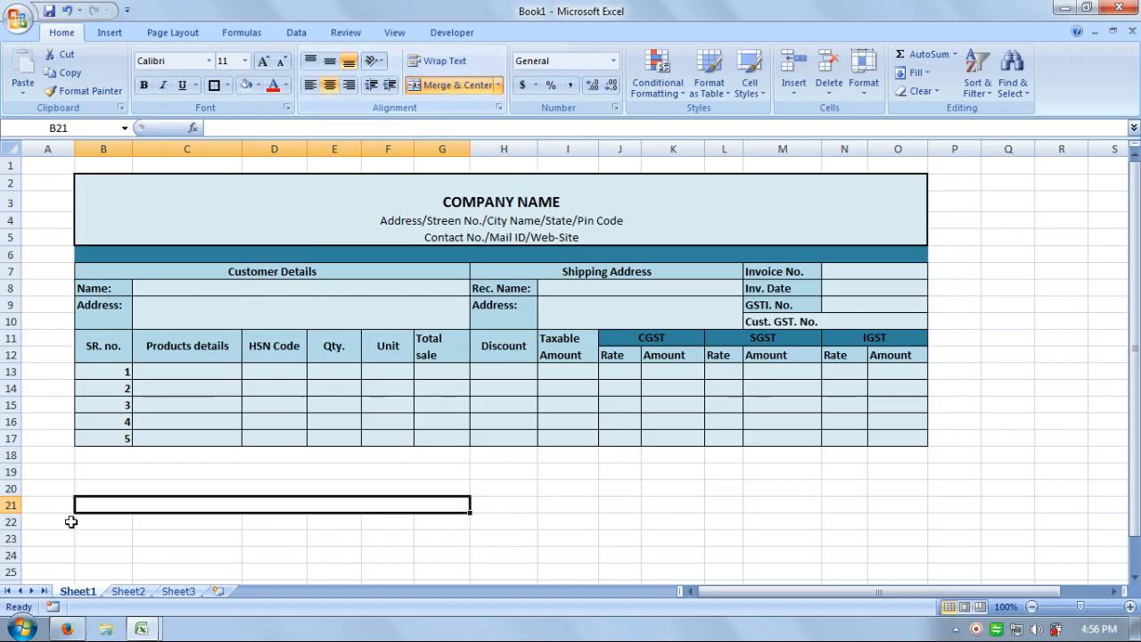
click(101, 458)
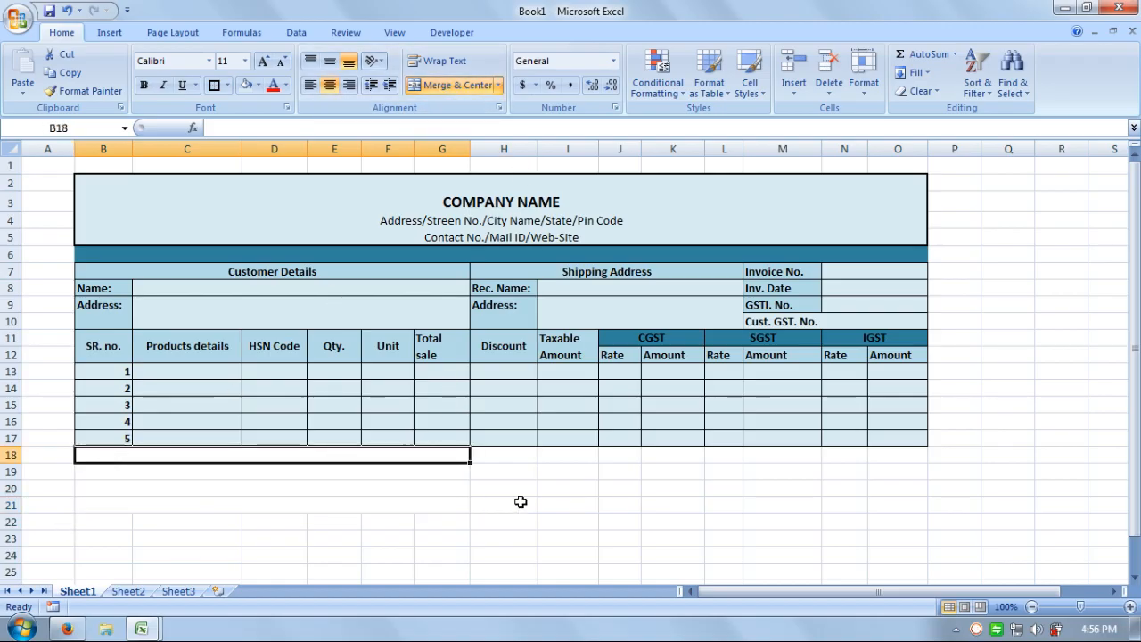
Enter a left-aligned 'Remark:' label in B18.
text(Rem)
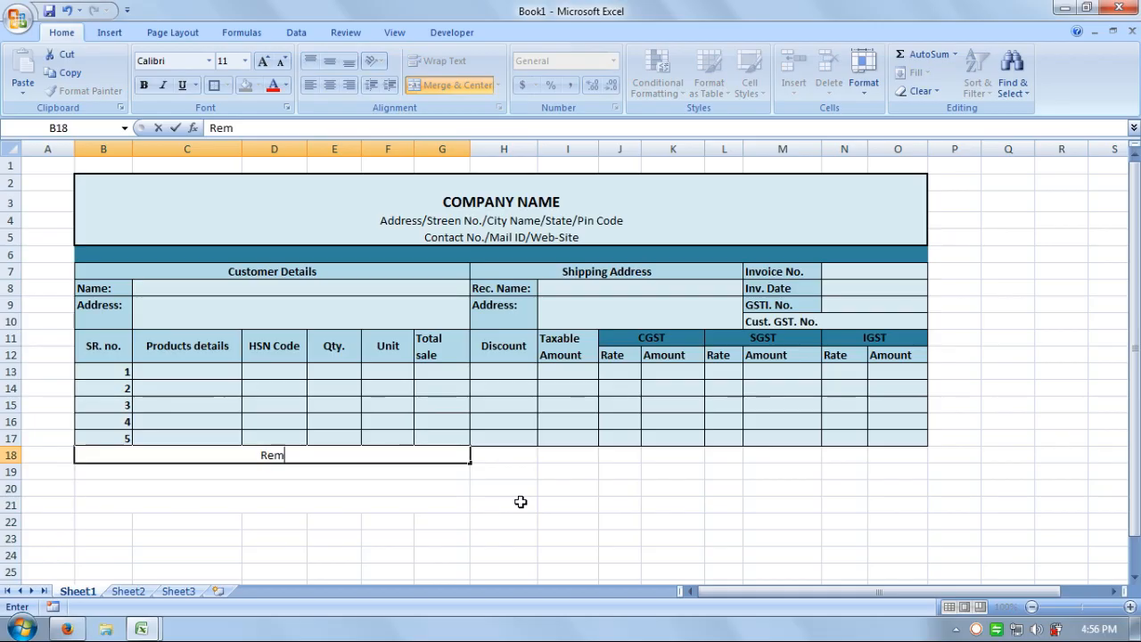
text(ark)
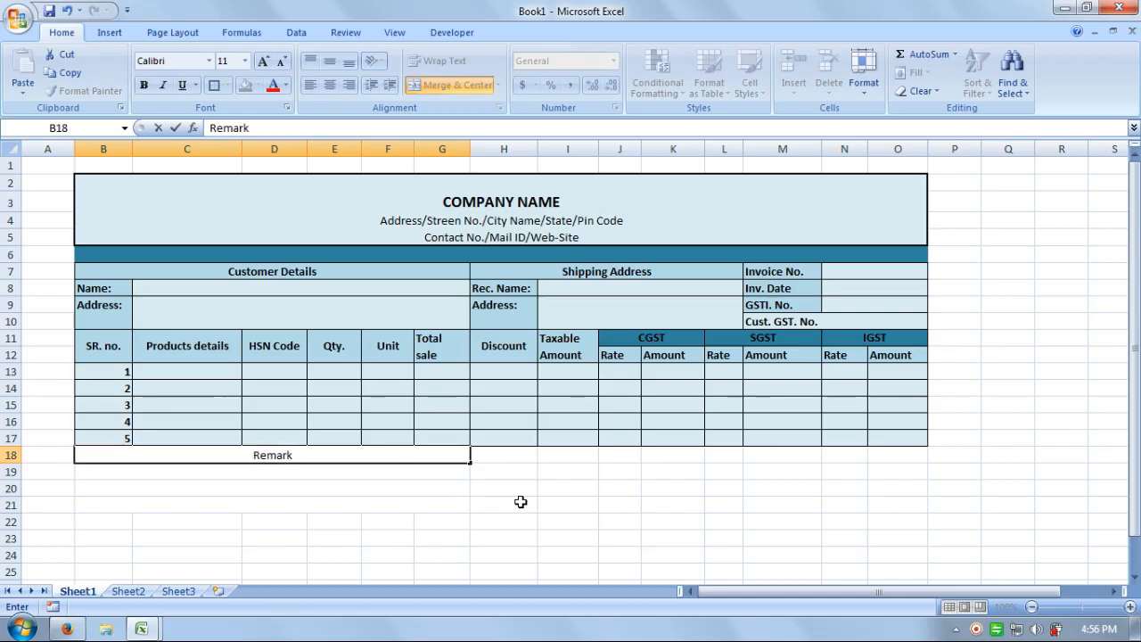
text(:)
click(482, 519)
click(238, 451)
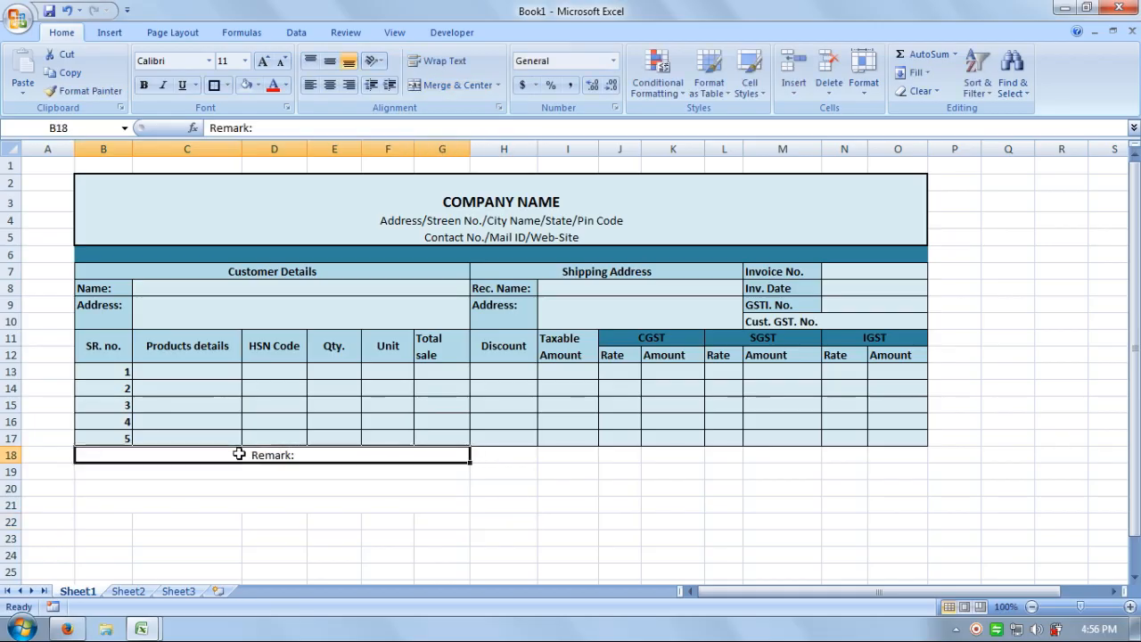
click(311, 86)
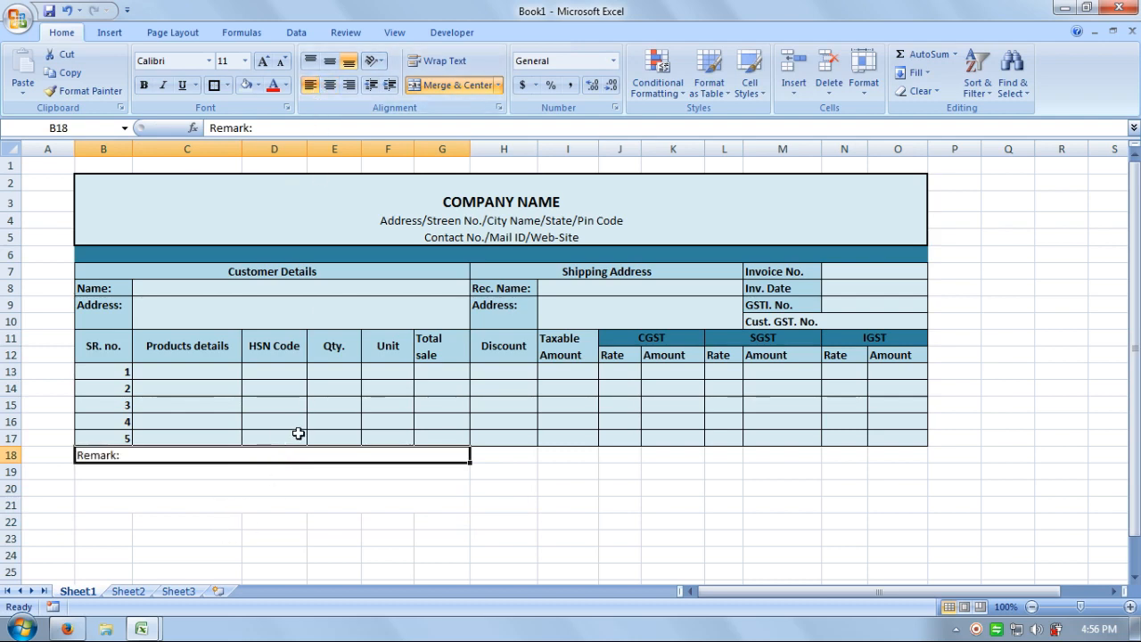
Apply an outside border around the remark block B18:G21.
drag(221, 456, 223, 503)
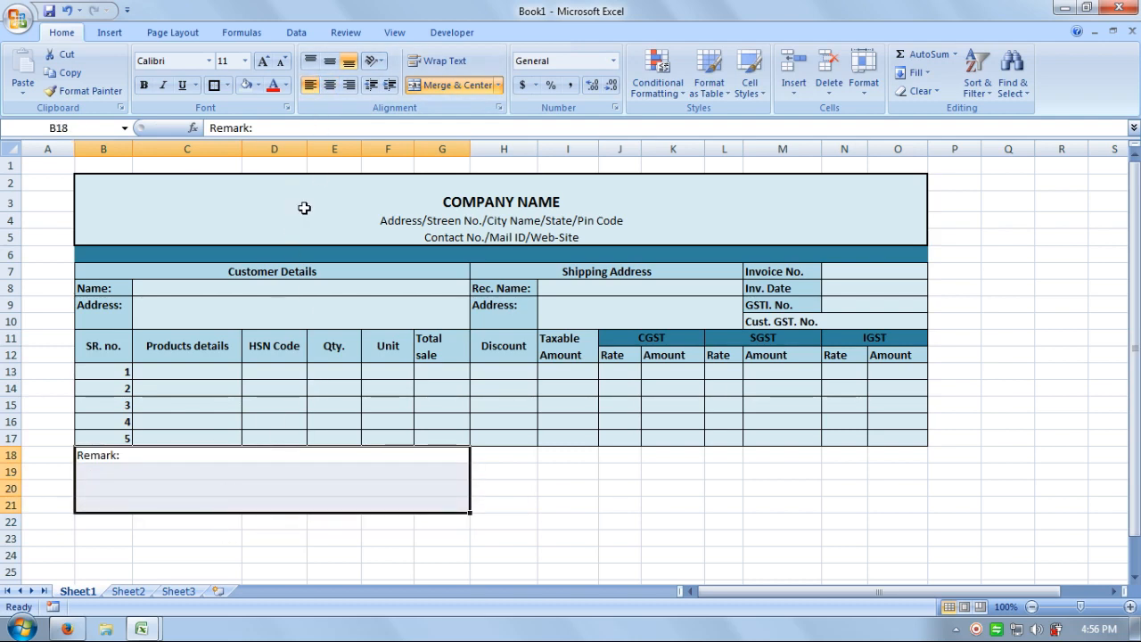
click(227, 85)
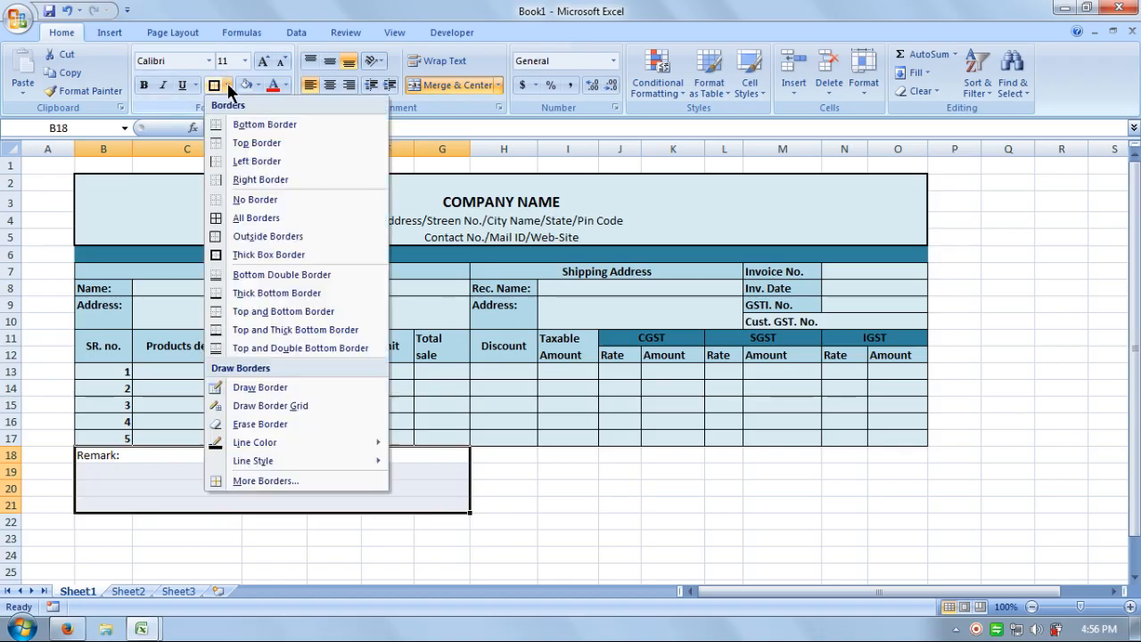
click(257, 236)
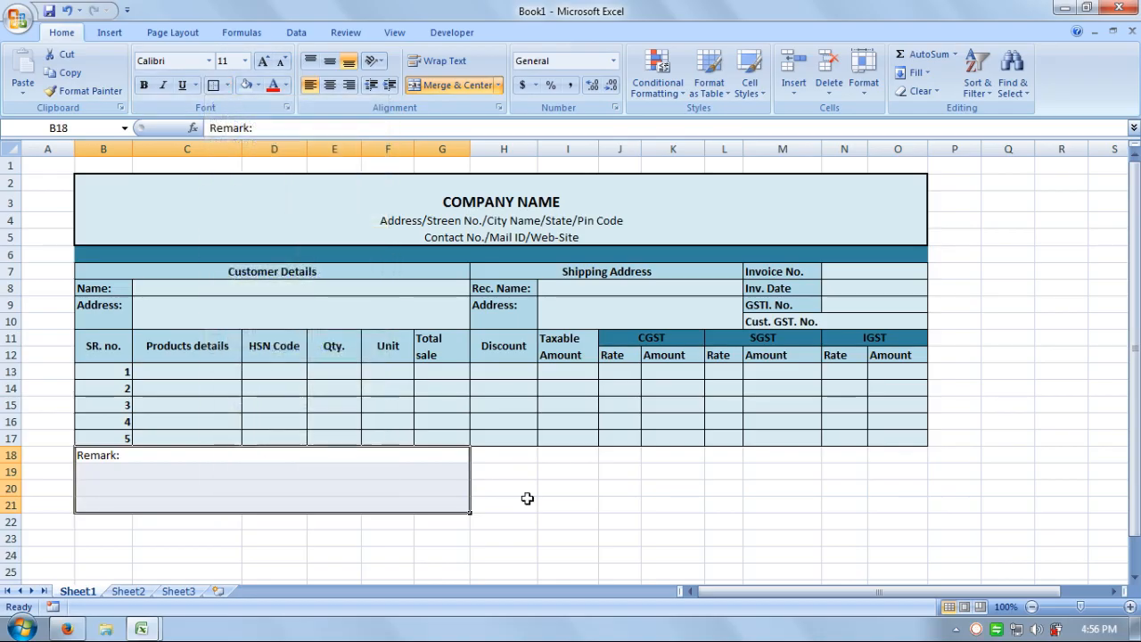
click(571, 535)
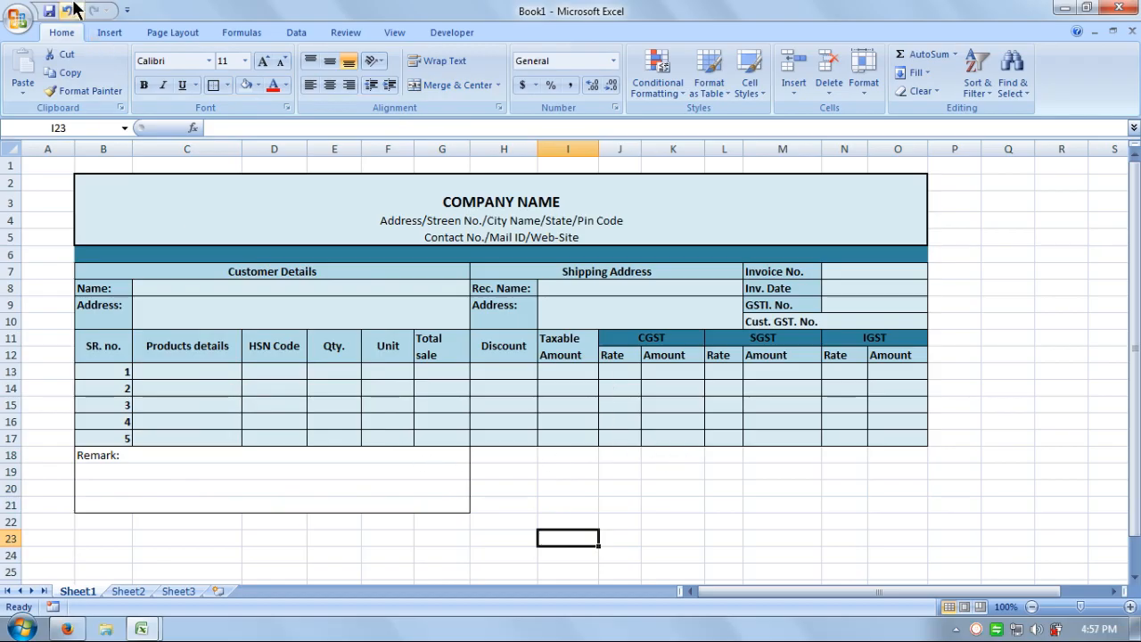
Widen the Remark row by merging B18 across to column K.
click(425, 464)
click(488, 512)
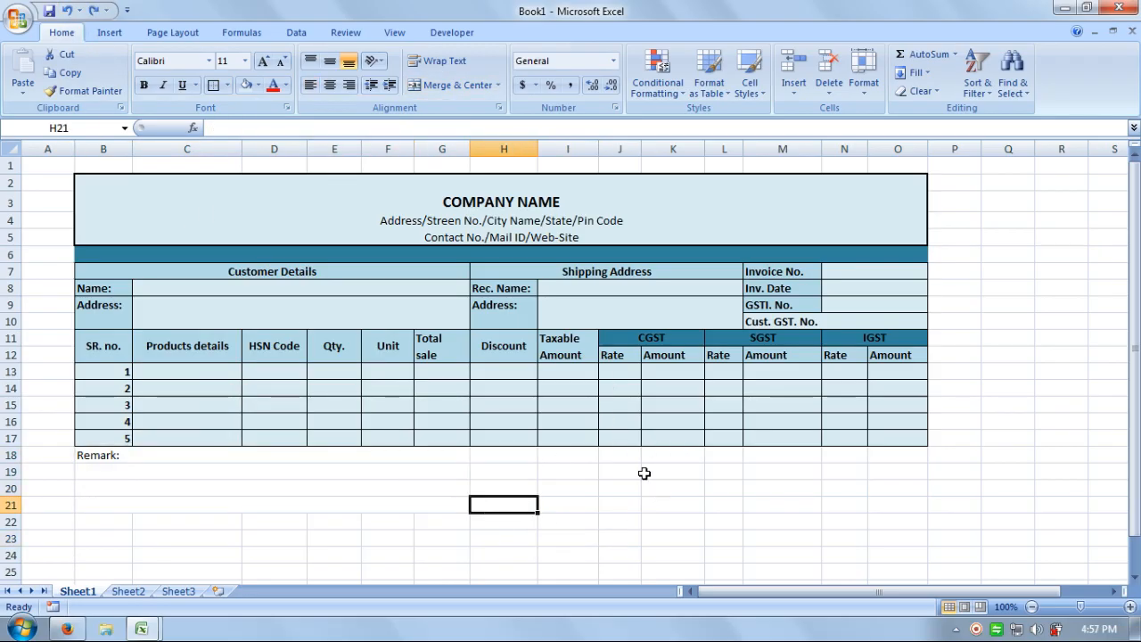
drag(368, 462, 683, 458)
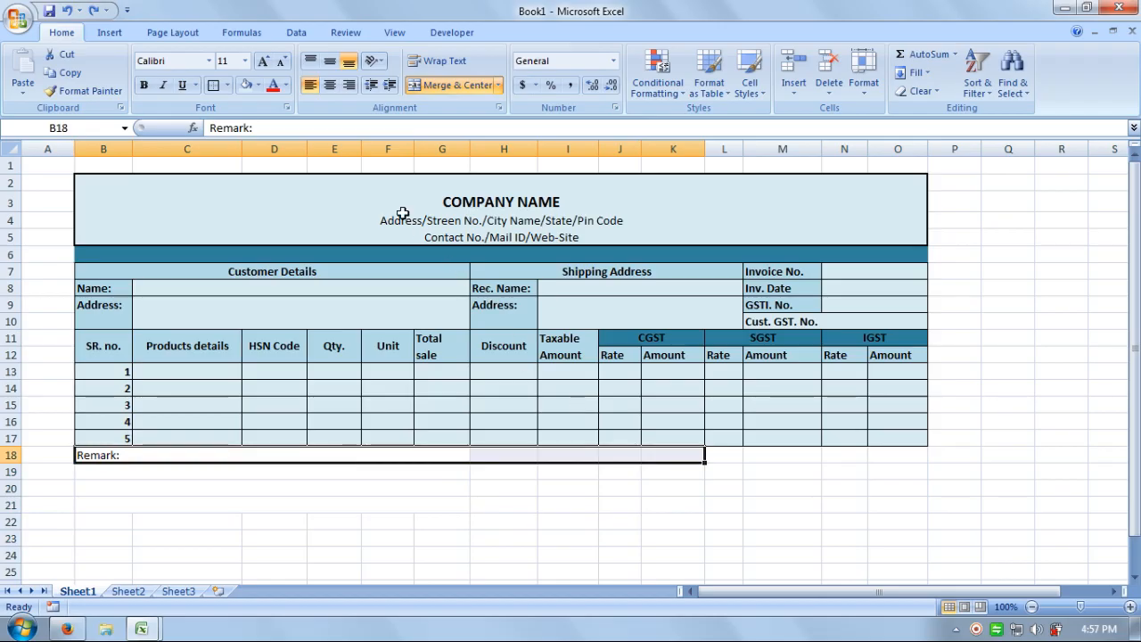
click(459, 84)
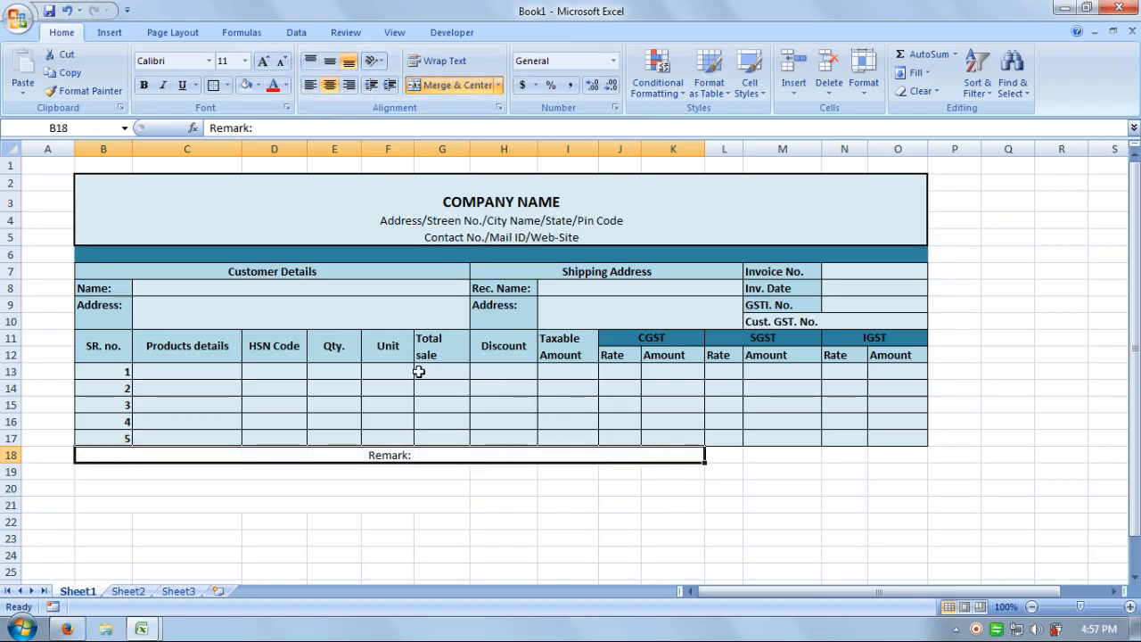
Use Format Painter to copy the B18:K18 merge onto rows 19 through 21.
click(84, 90)
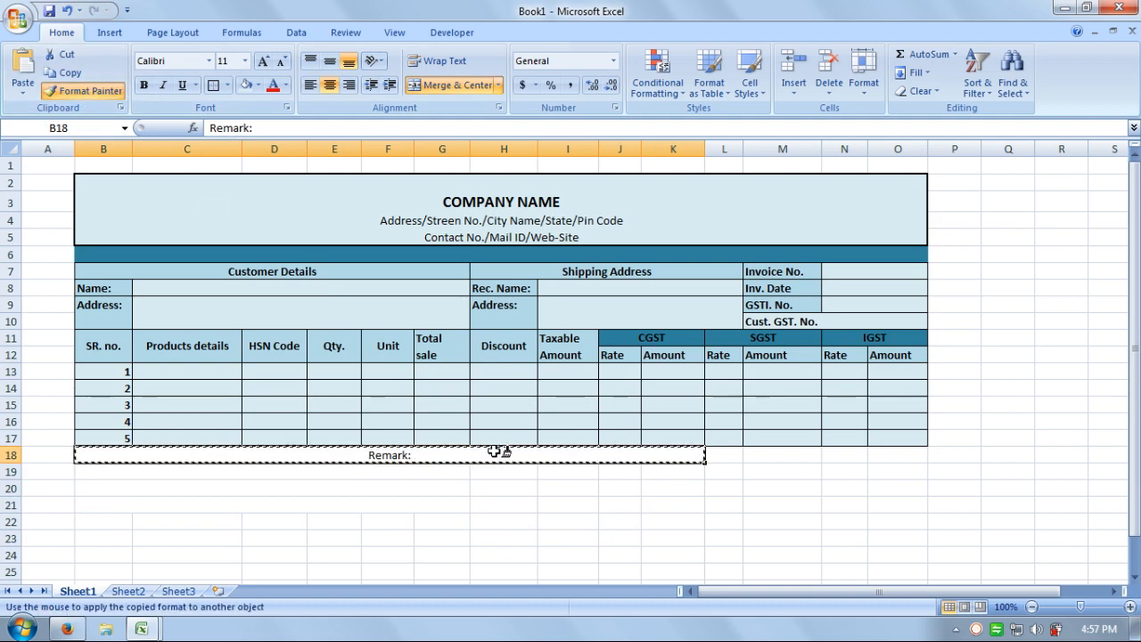
drag(496, 452, 494, 493)
click(530, 534)
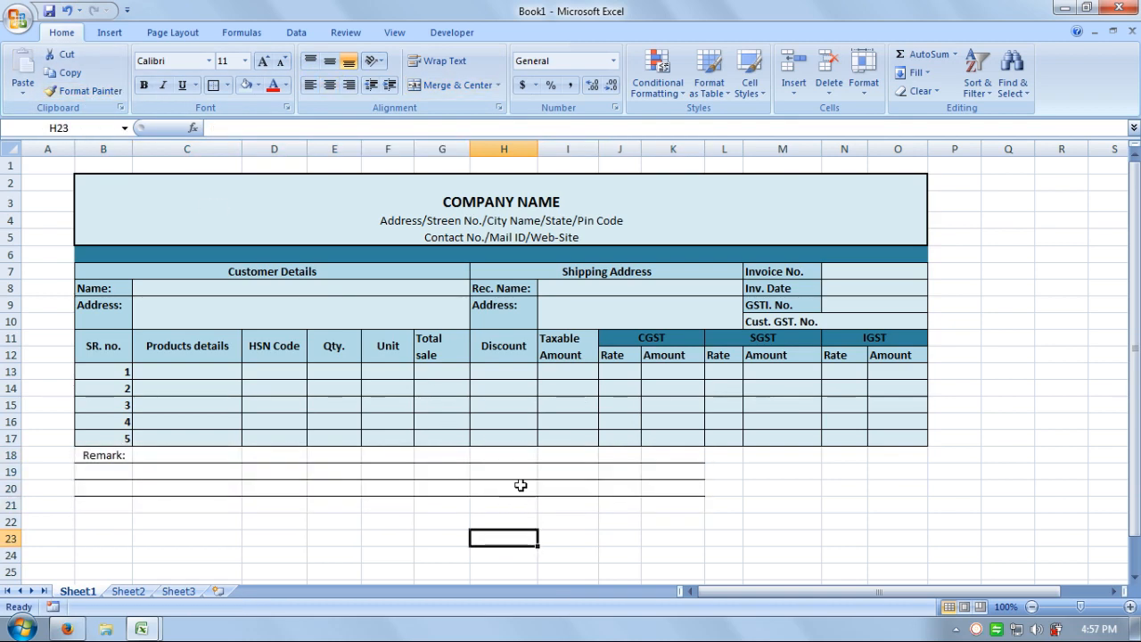
click(67, 10)
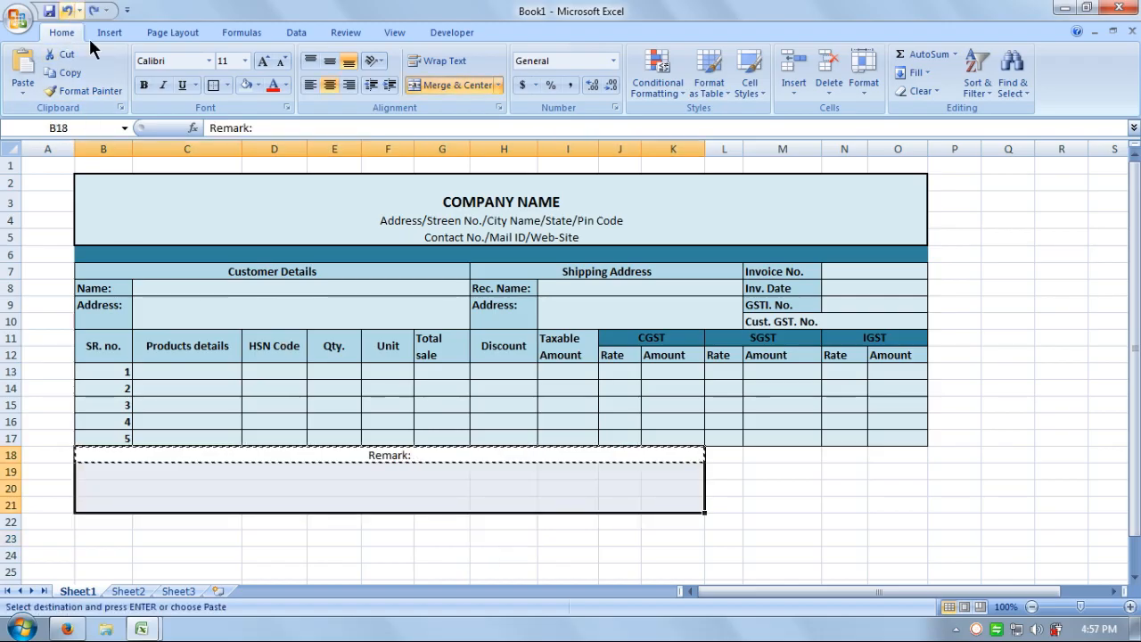
click(474, 532)
click(512, 457)
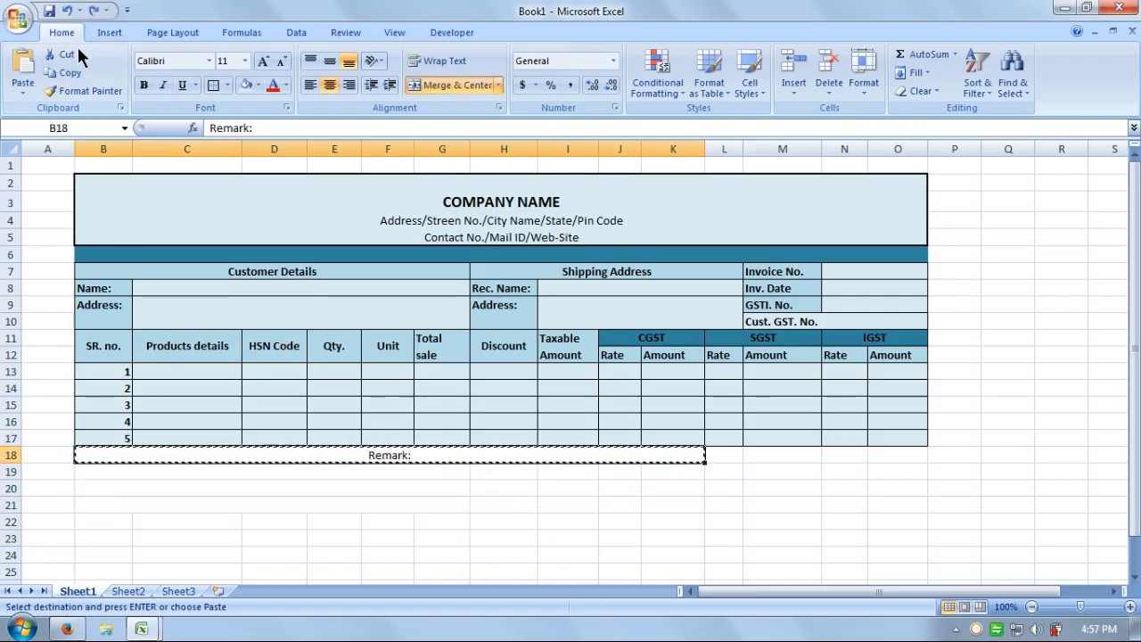
click(85, 90)
mouse_move(426, 465)
mouse_down()
mouse_move(661, 474)
mouse_move(657, 503)
mouse_move(688, 493)
mouse_move(344, 466)
mouse_up()
click(628, 542)
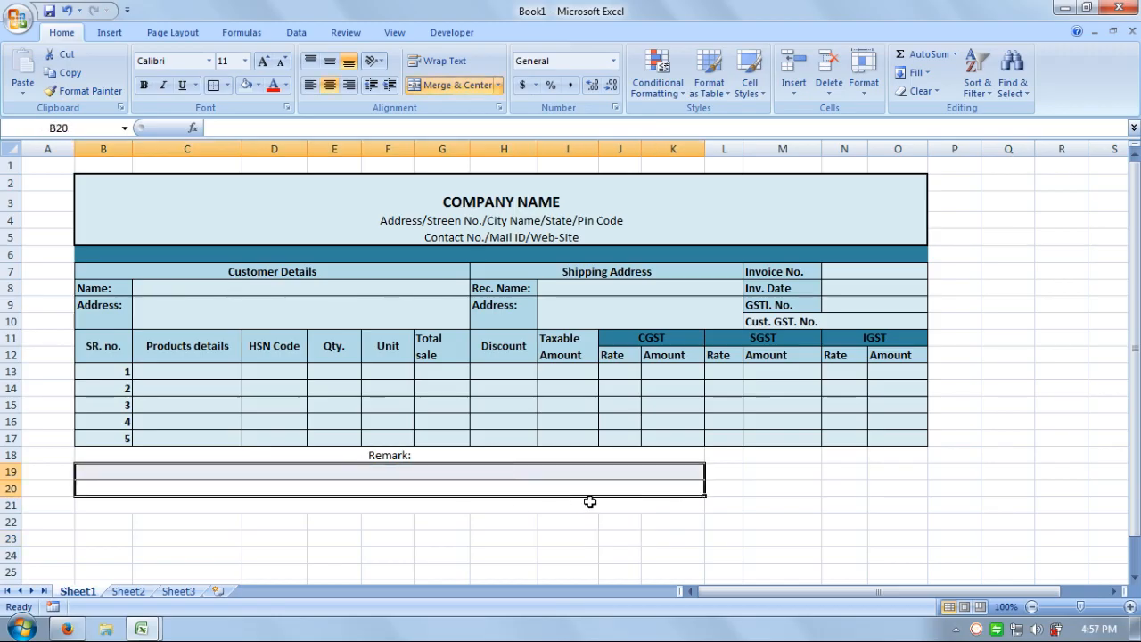
Replace the inner lines of B18:K21 with a single outside border.
click(669, 510)
drag(669, 510, 535, 460)
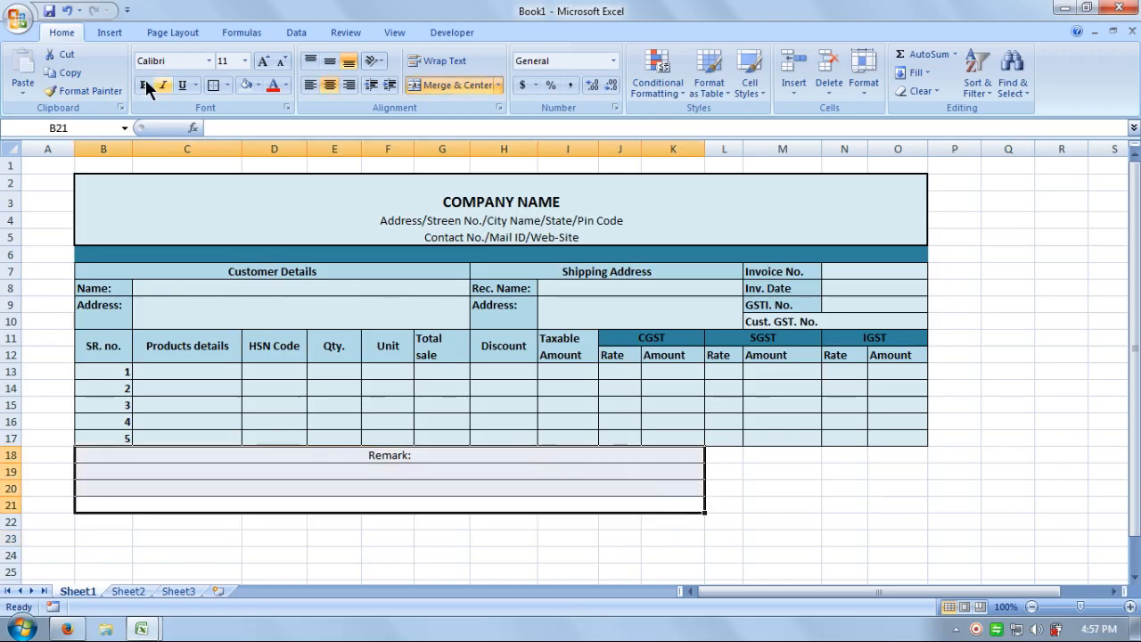
click(251, 200)
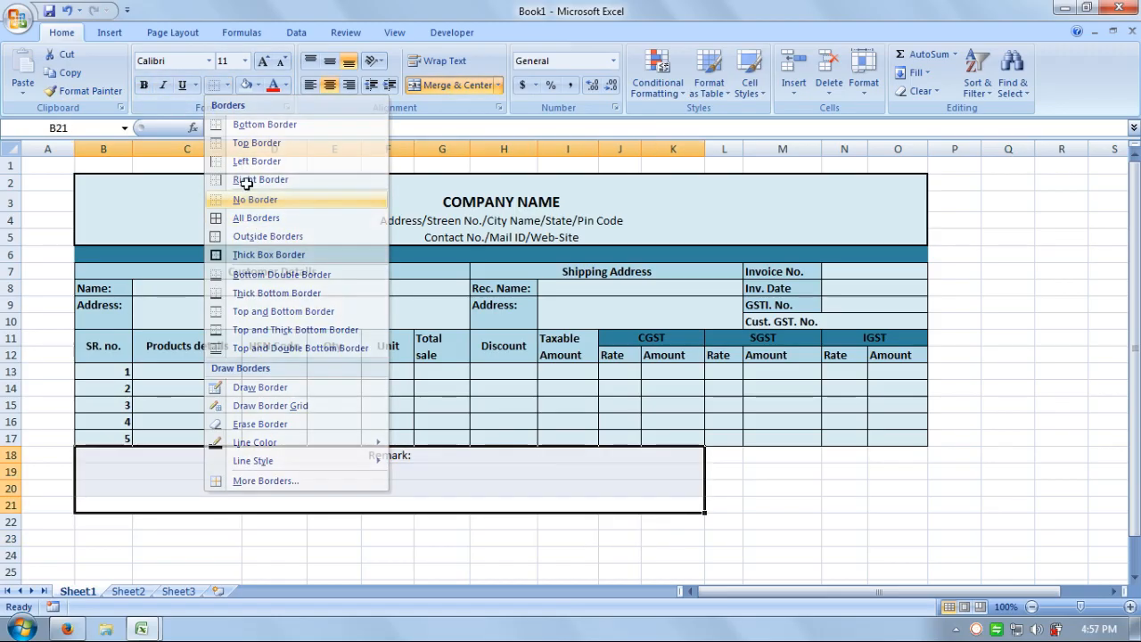
click(229, 85)
click(249, 234)
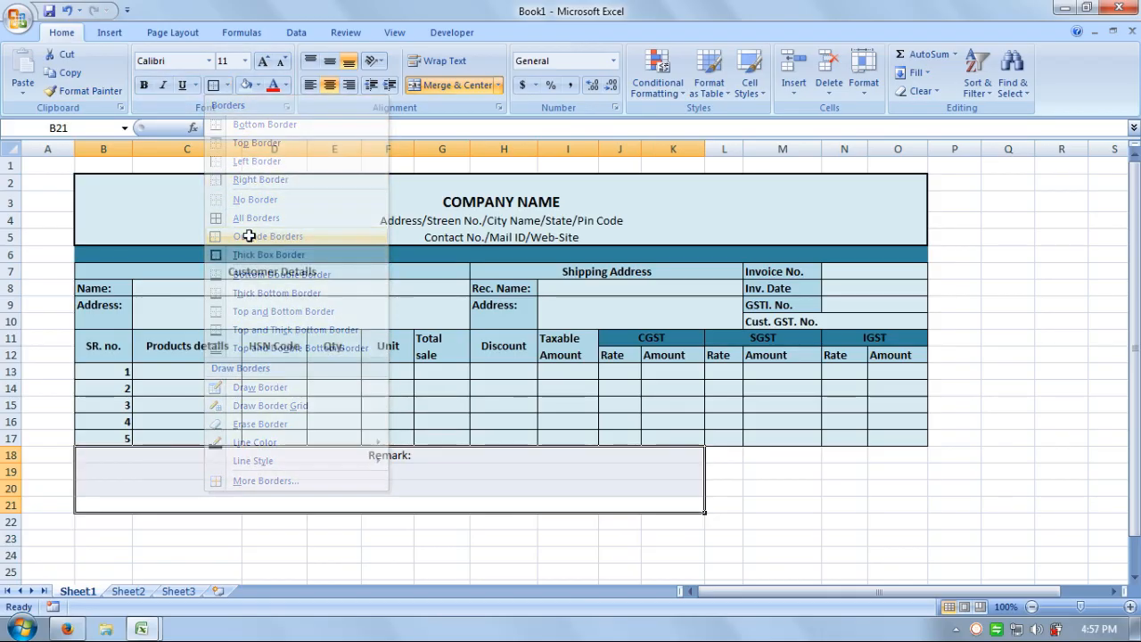
Left-align the Remark: label in B18.
click(377, 456)
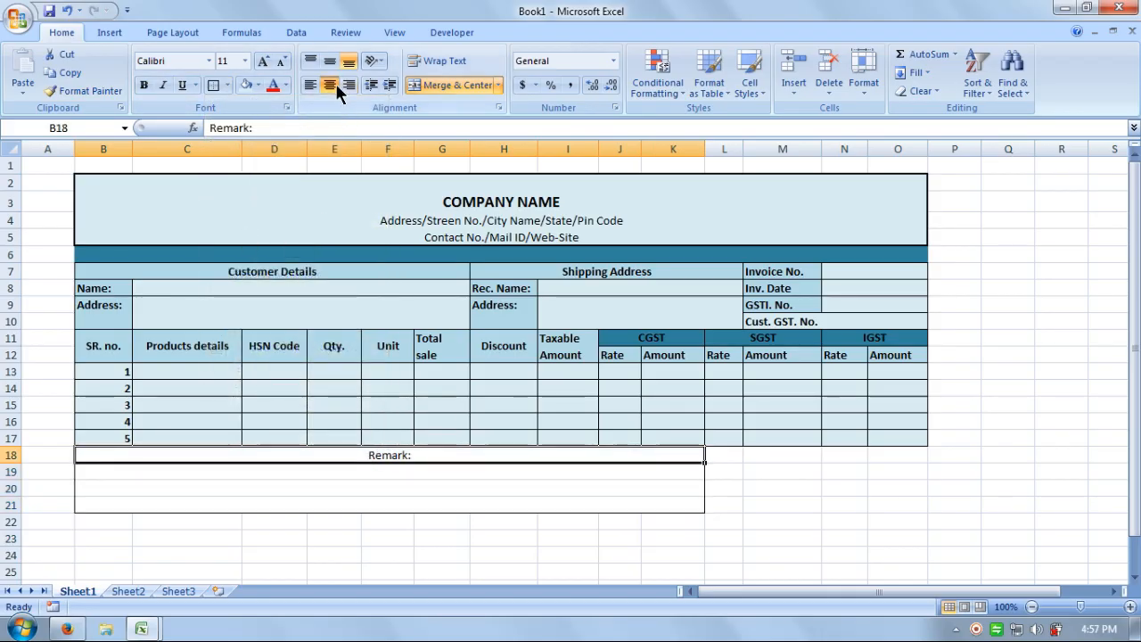
click(311, 85)
click(952, 454)
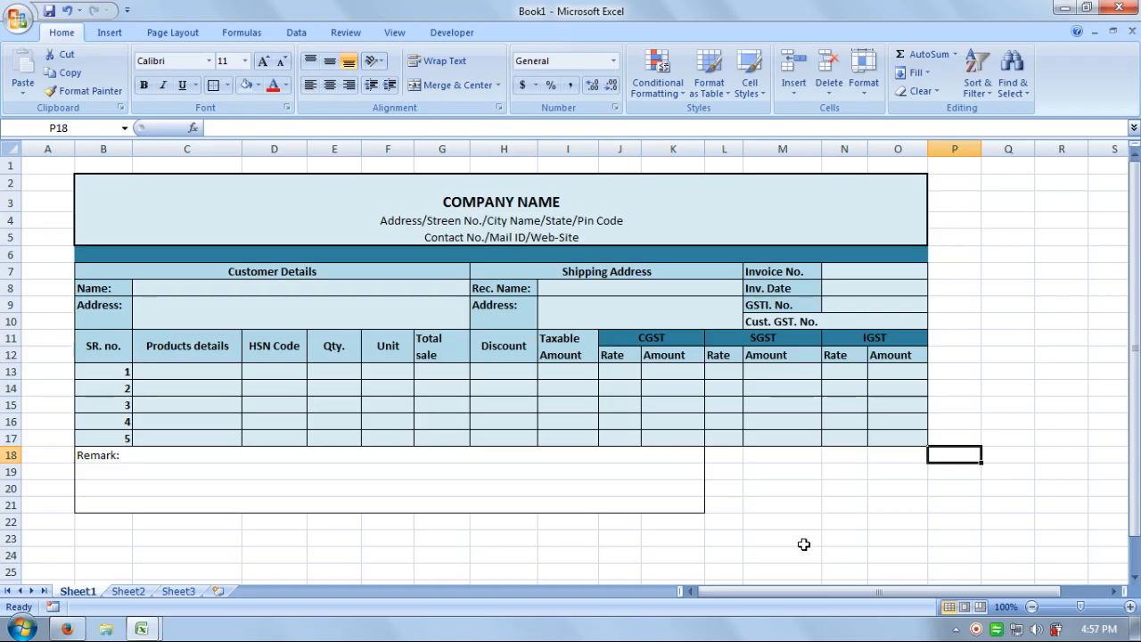
Fill the Remark block B18:K21 light blue.
drag(630, 500, 618, 449)
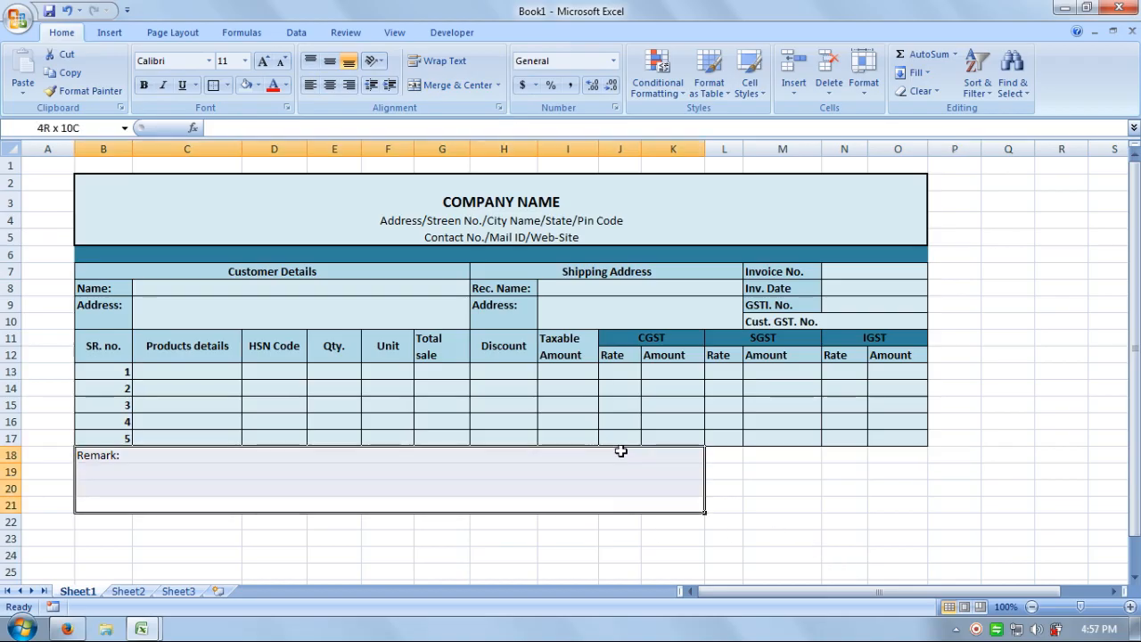
click(247, 83)
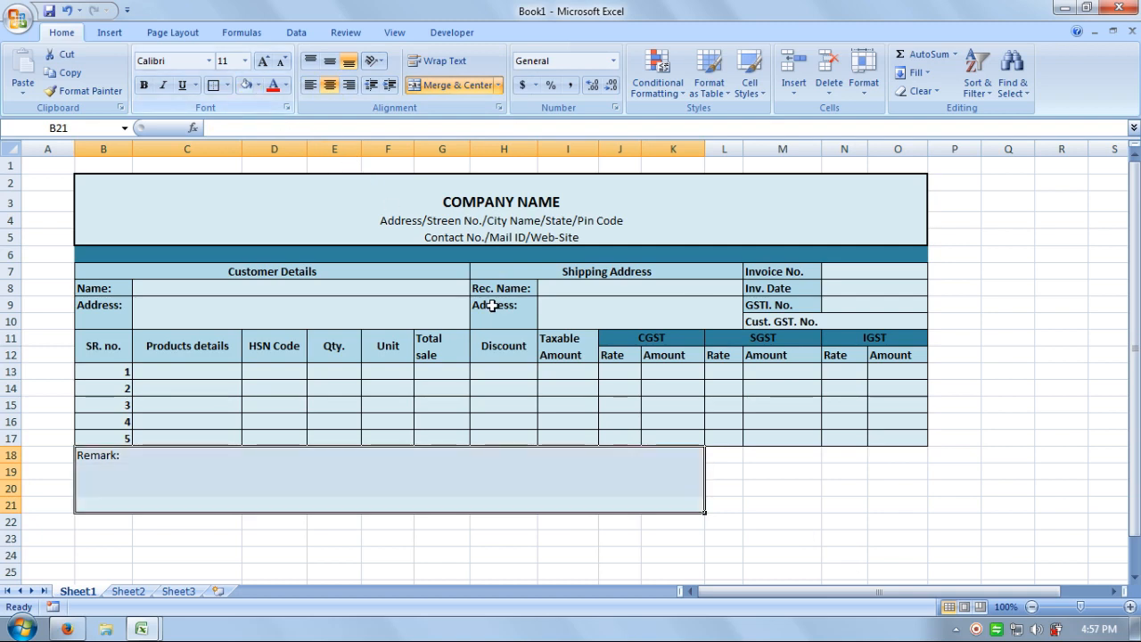
click(829, 581)
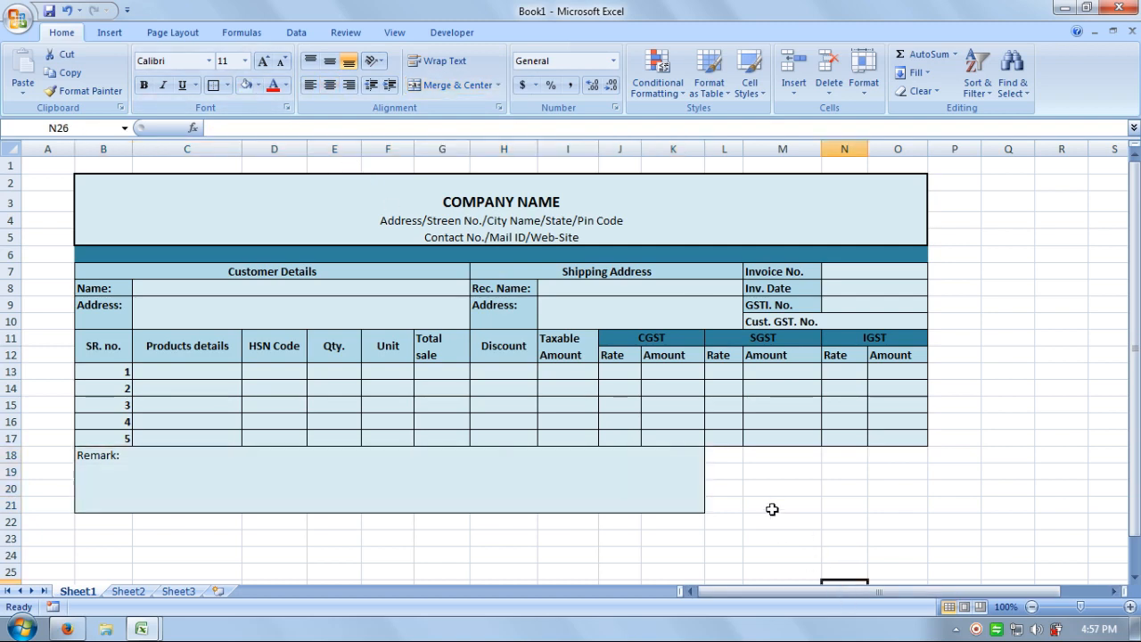
click(730, 455)
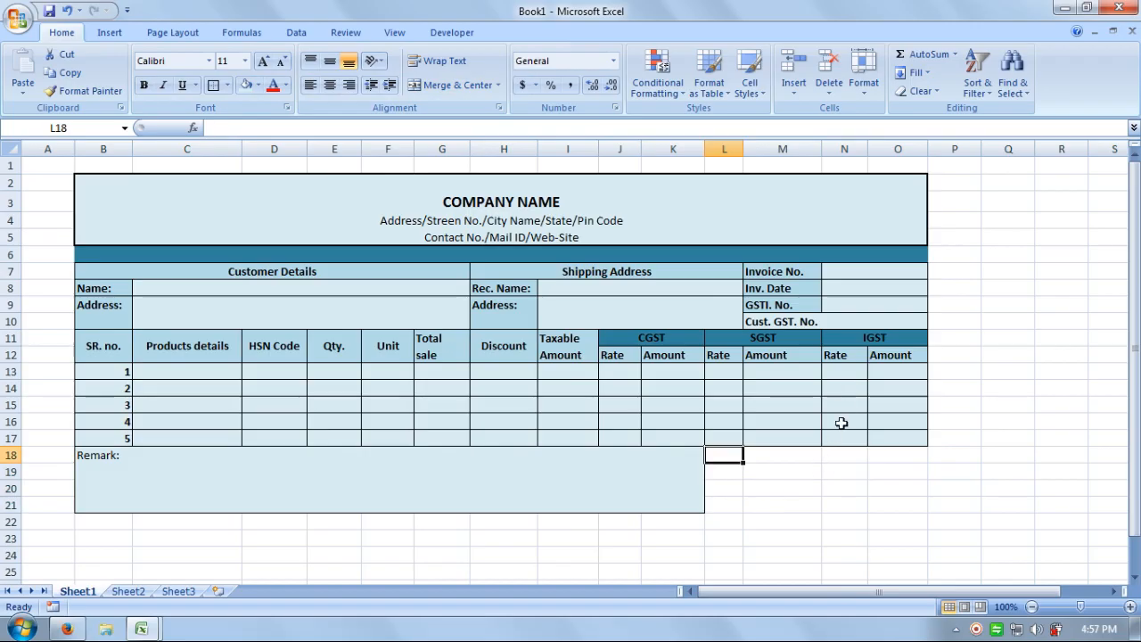
Merge columns L and M in each of rows 18 to 21.
drag(798, 456, 734, 455)
click(457, 85)
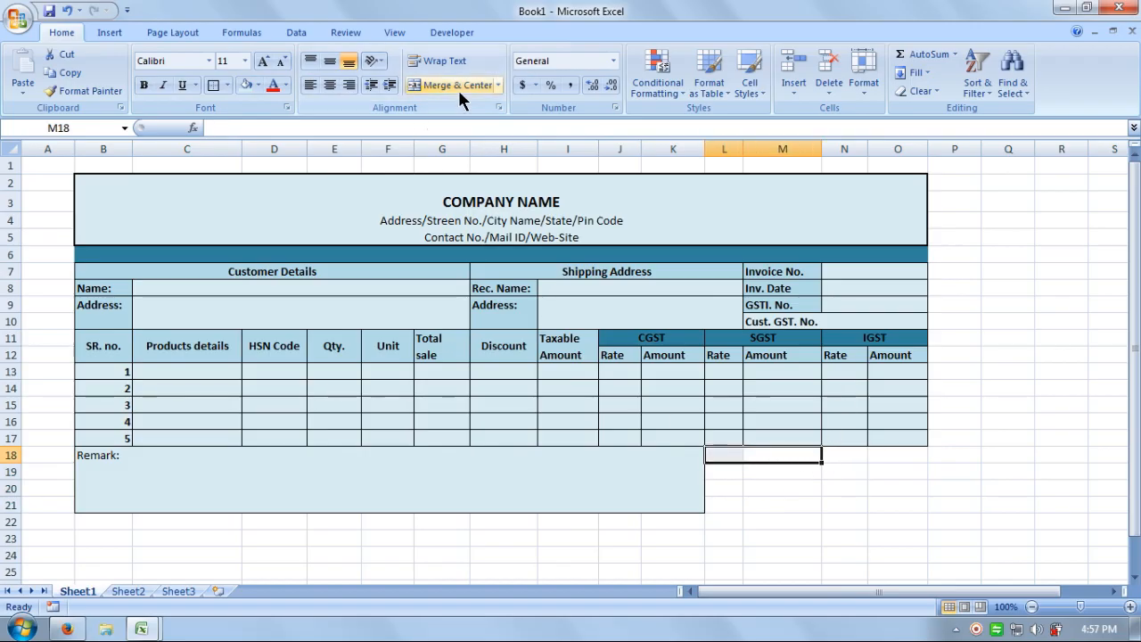
drag(805, 470, 728, 484)
click(446, 84)
click(790, 487)
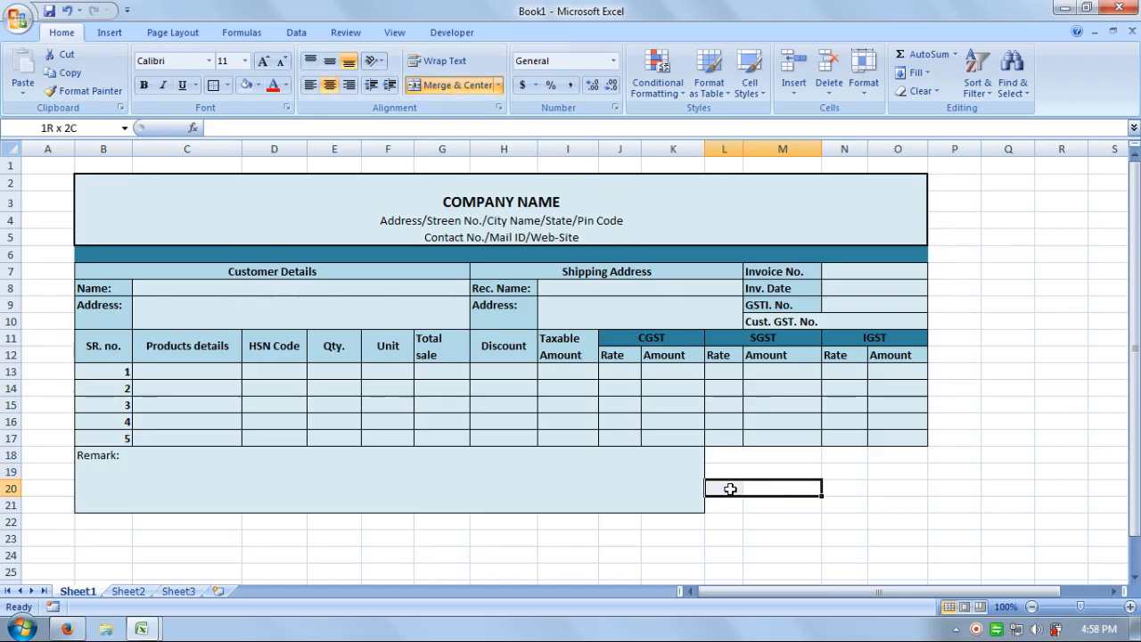
click(466, 85)
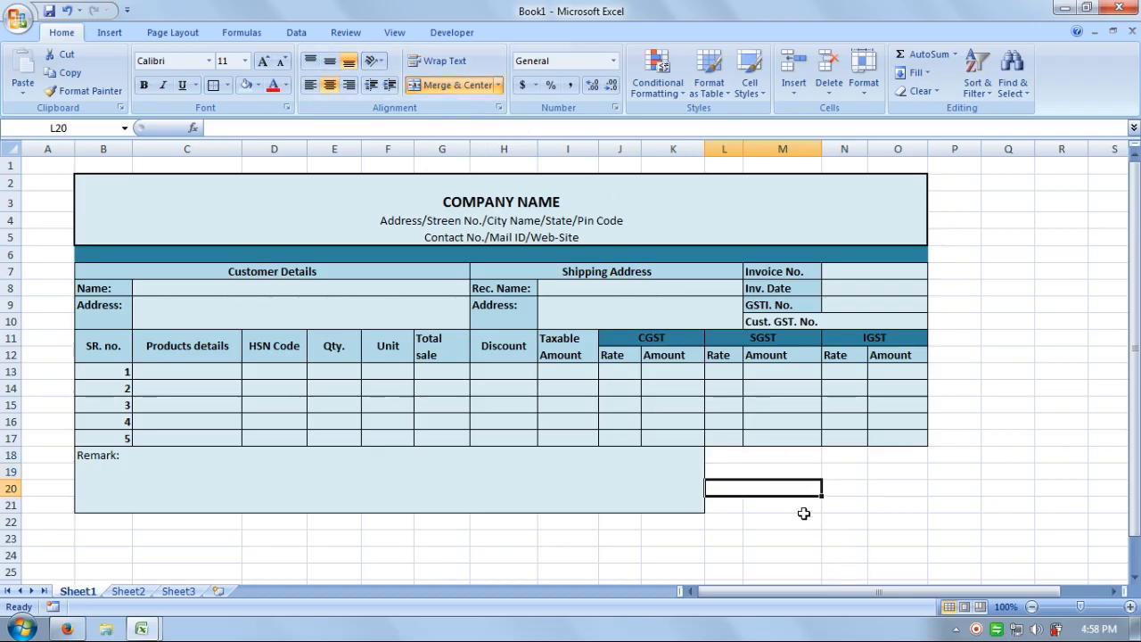
drag(802, 506, 724, 505)
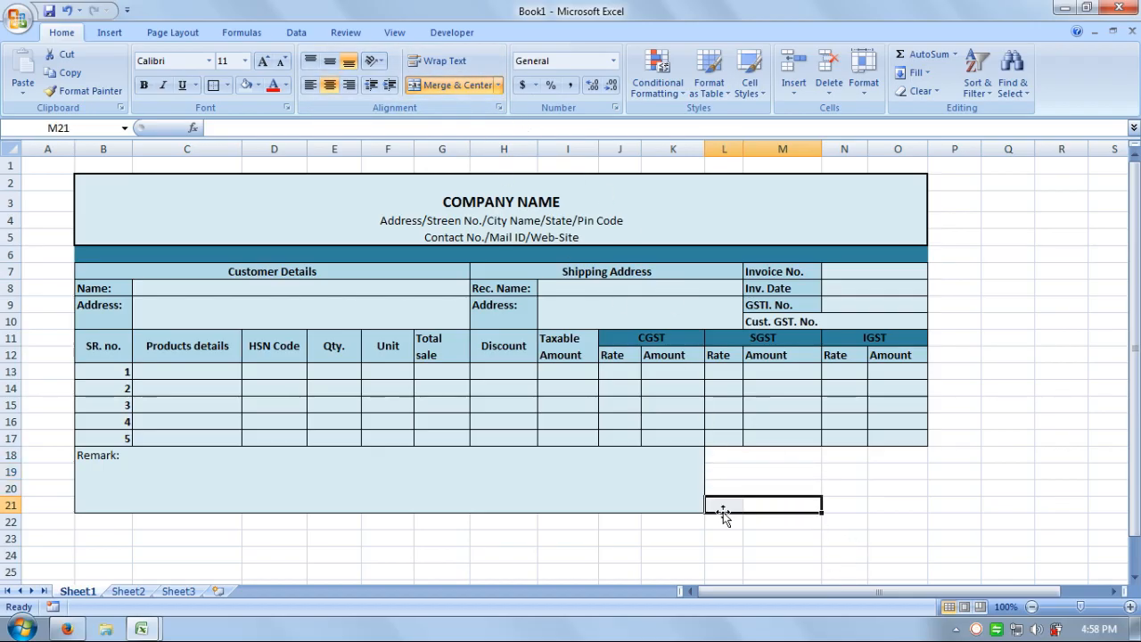
click(463, 86)
Format-paint the merged L–M cells onto columns N and O for rows 18–21.
drag(788, 467, 778, 502)
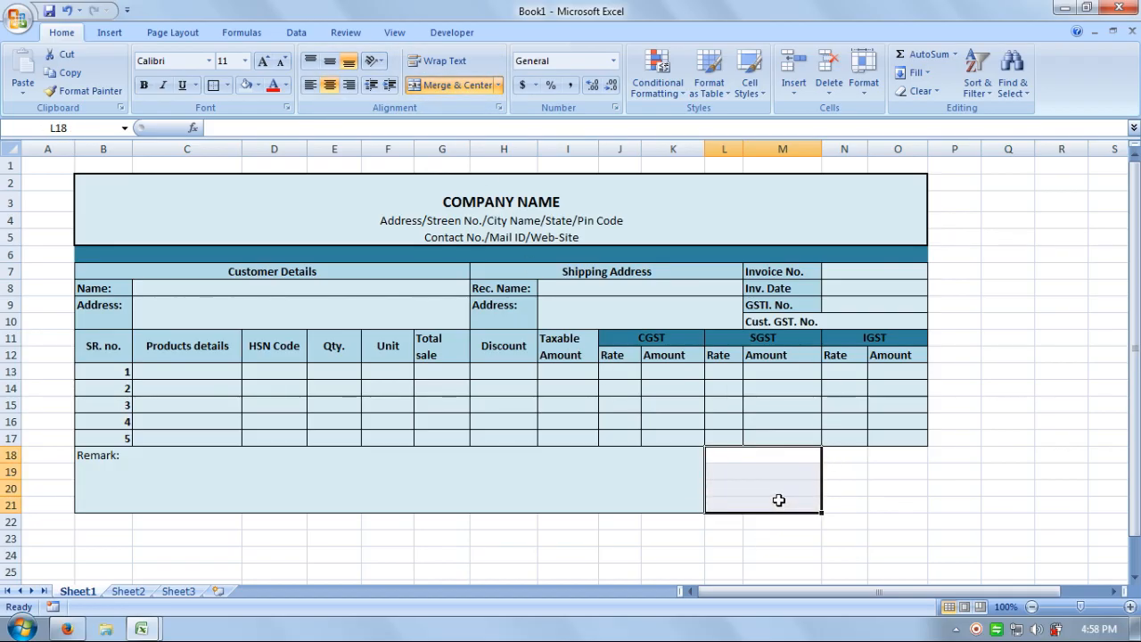
click(111, 93)
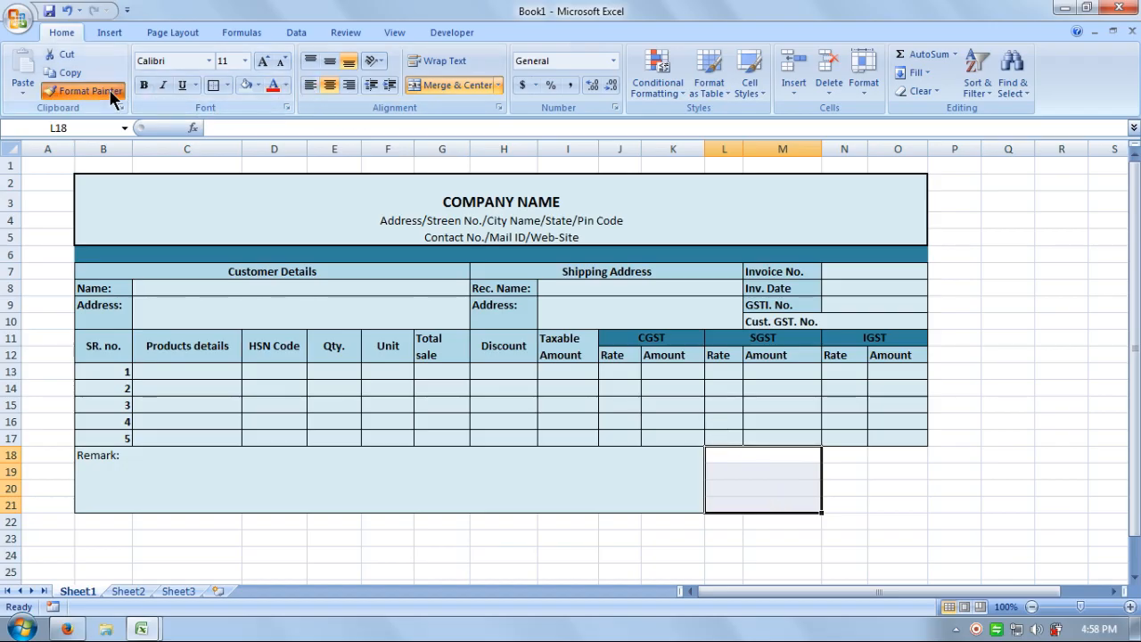
mouse_move(845, 457)
mouse_down()
mouse_move(877, 468)
mouse_move(896, 497)
mouse_up()
click(975, 488)
Label L18 'Total Invoice Value:'.
click(759, 455)
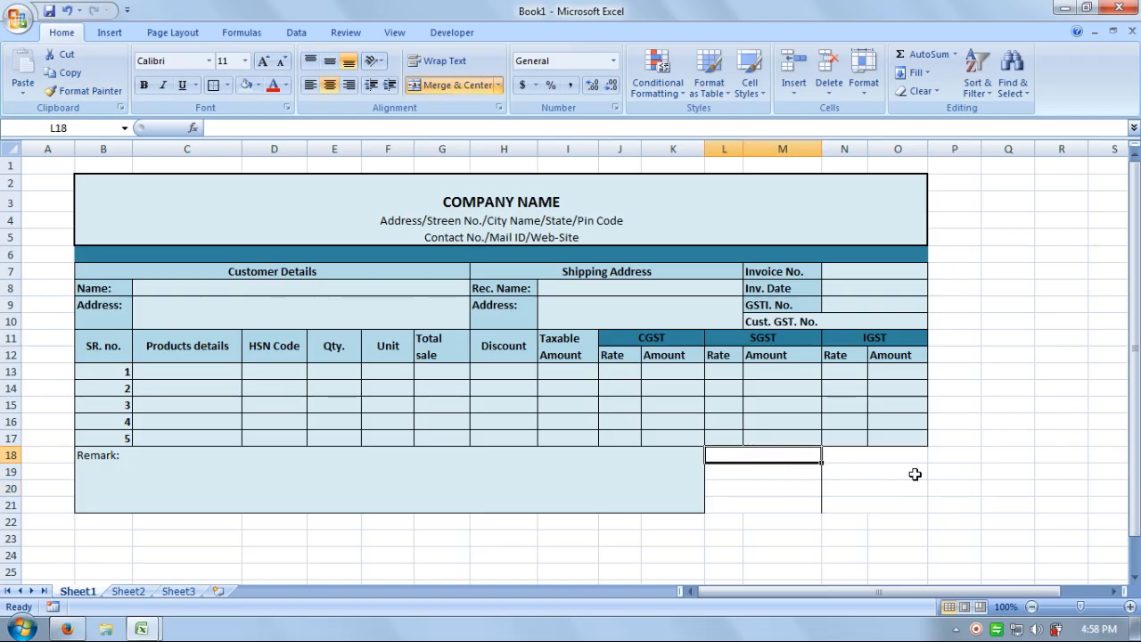
text(Tota)
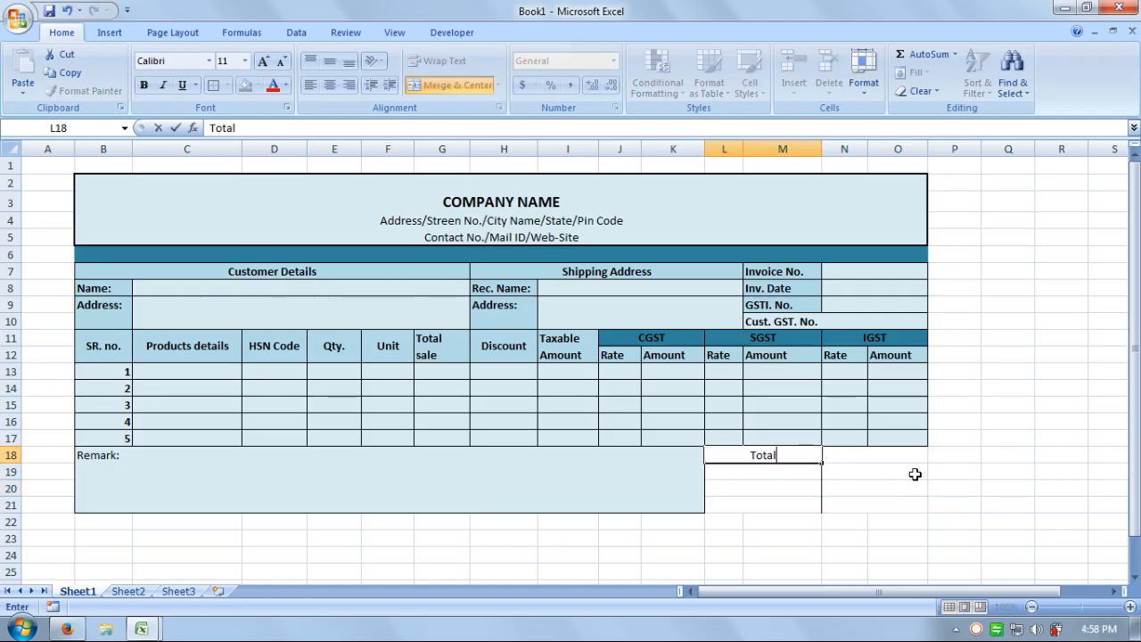
text(l)
click(915, 474)
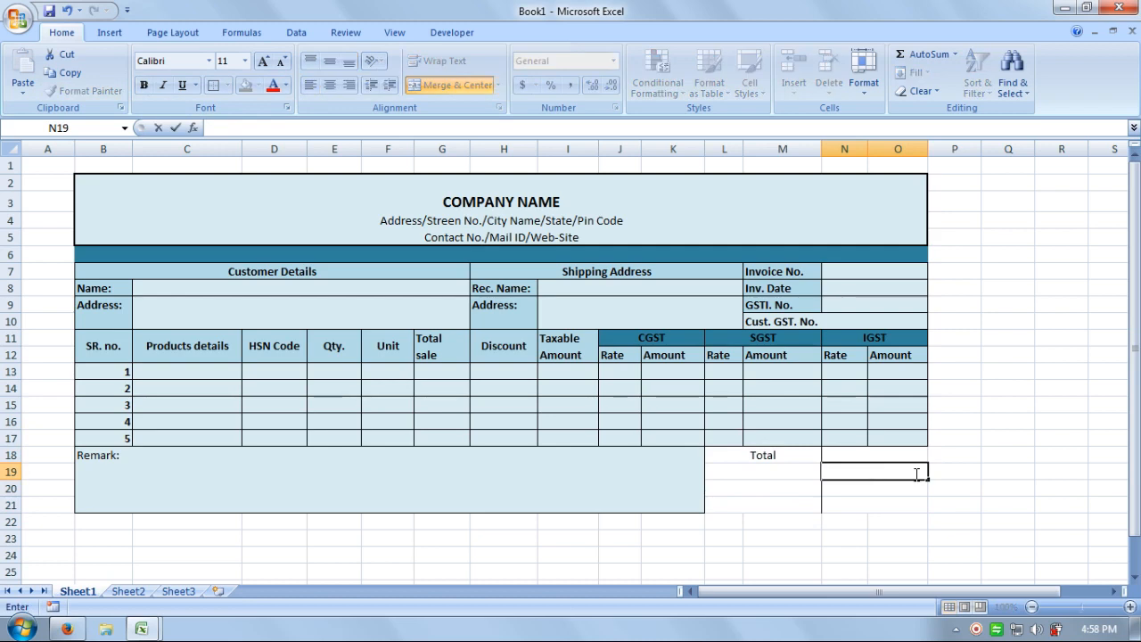
double_click(789, 454)
text(I)
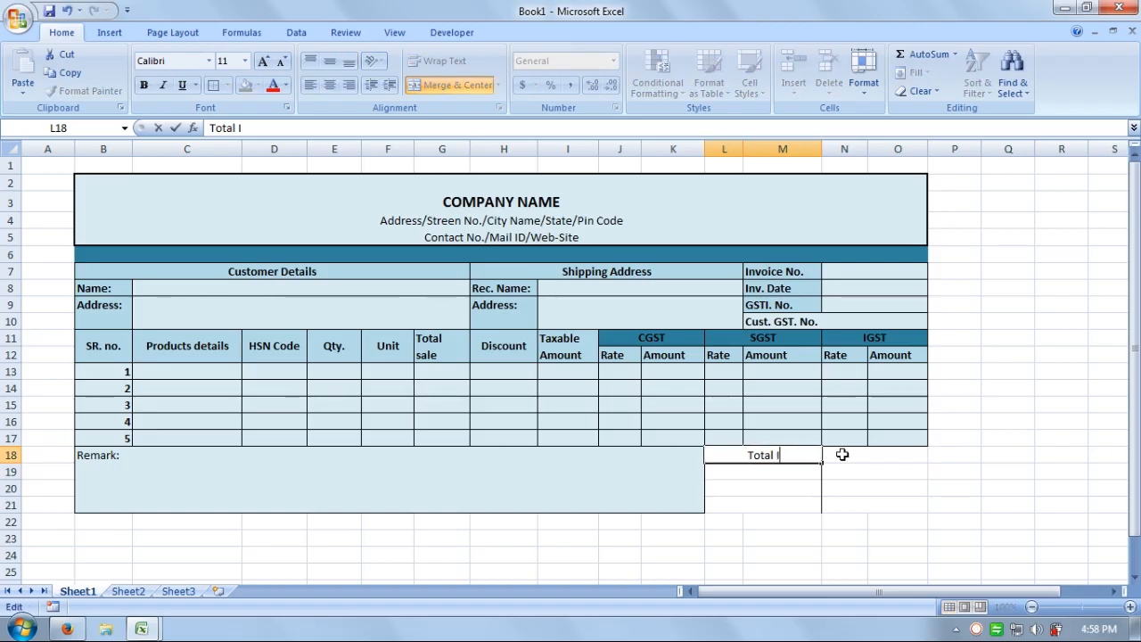
text(nvoice)
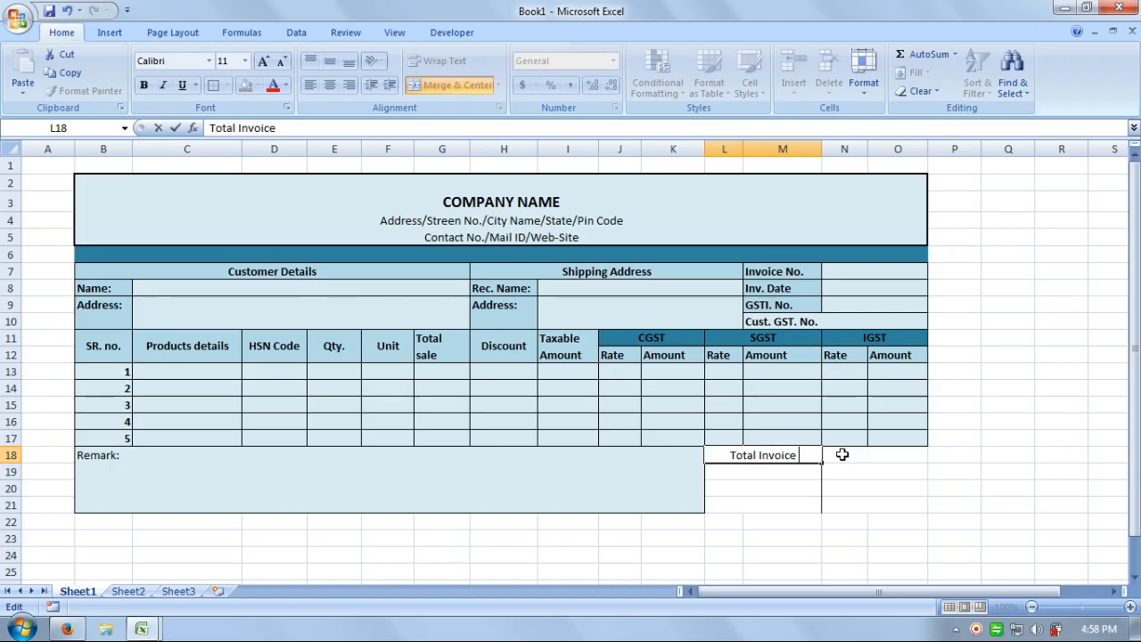
text( Value)
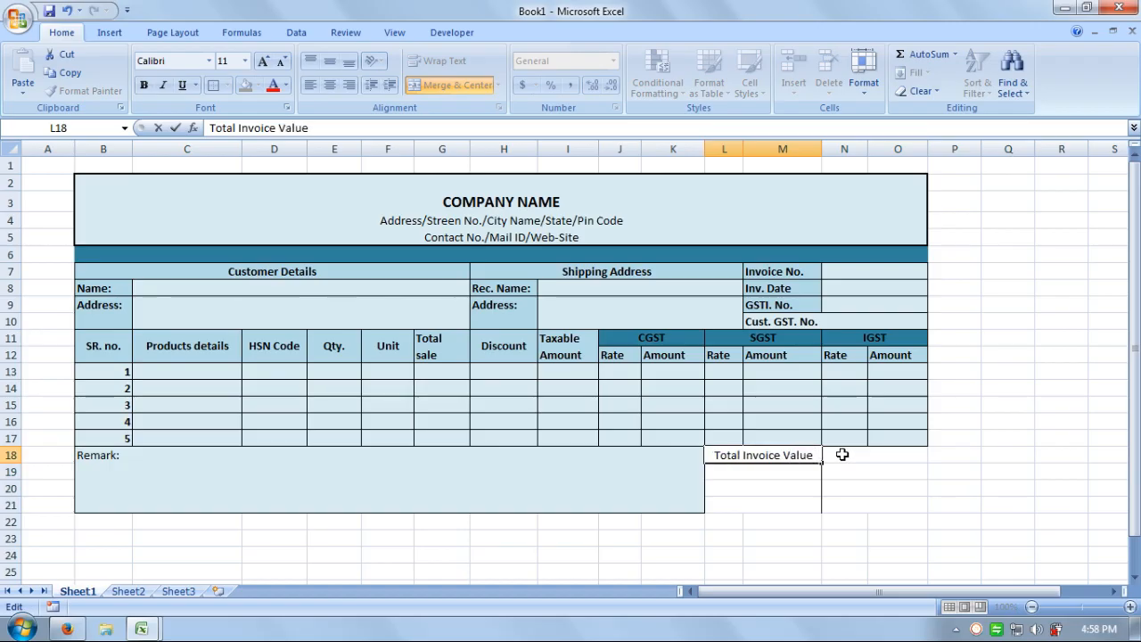
text(:)
key(Return)
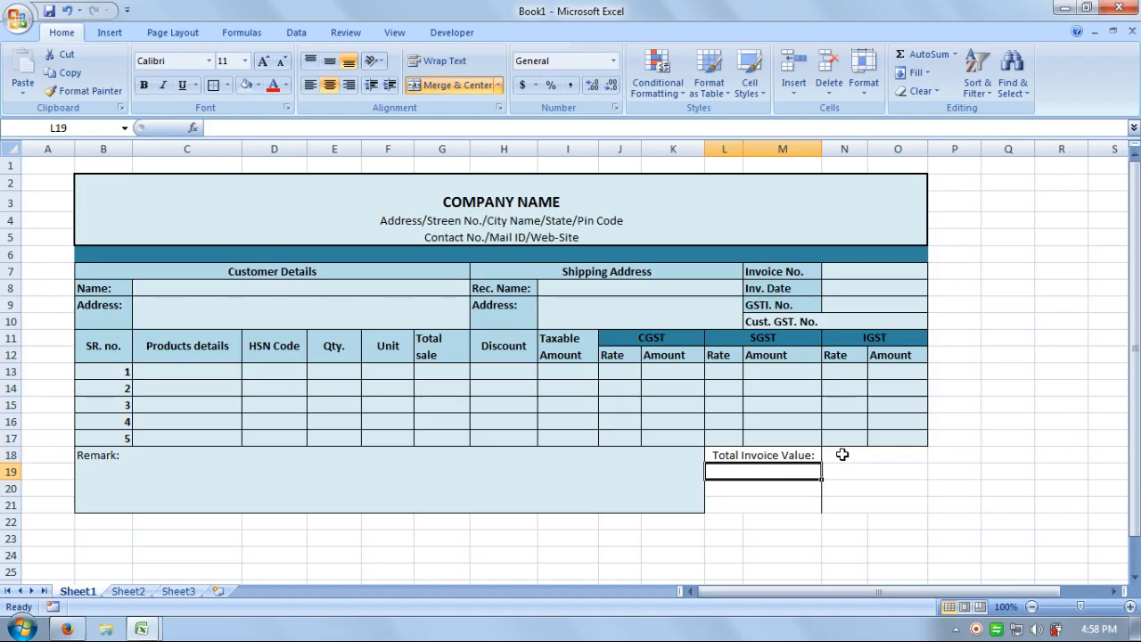
Add 'Total Discount:', 'Total Taxable Value:' and 'Total CGST' labels in L19 to L21.
text(Total)
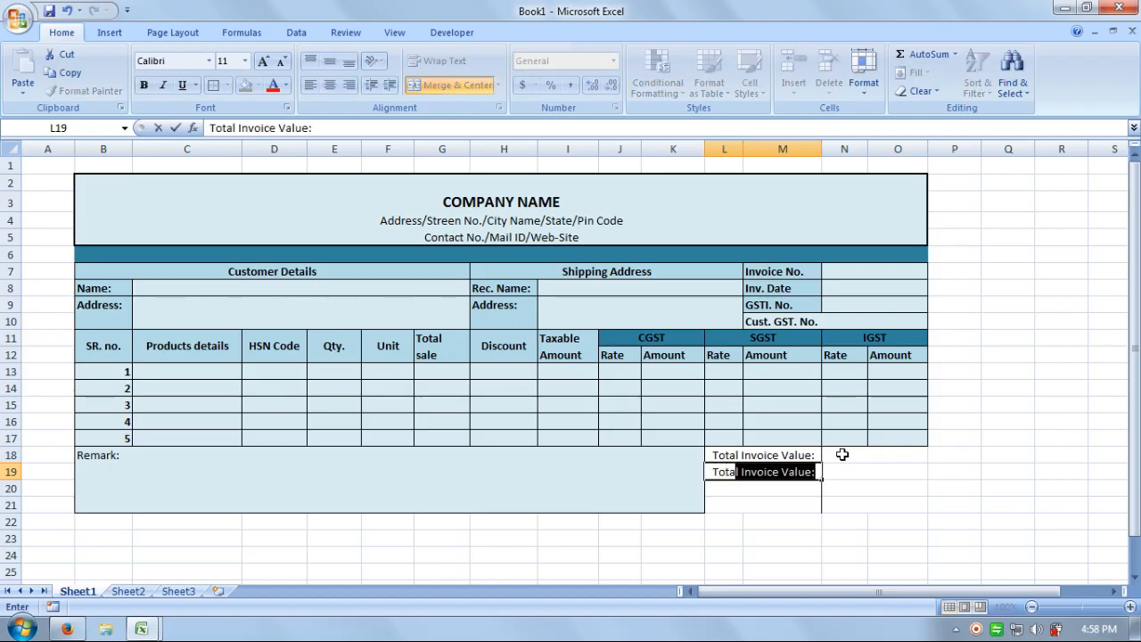
text(l Di)
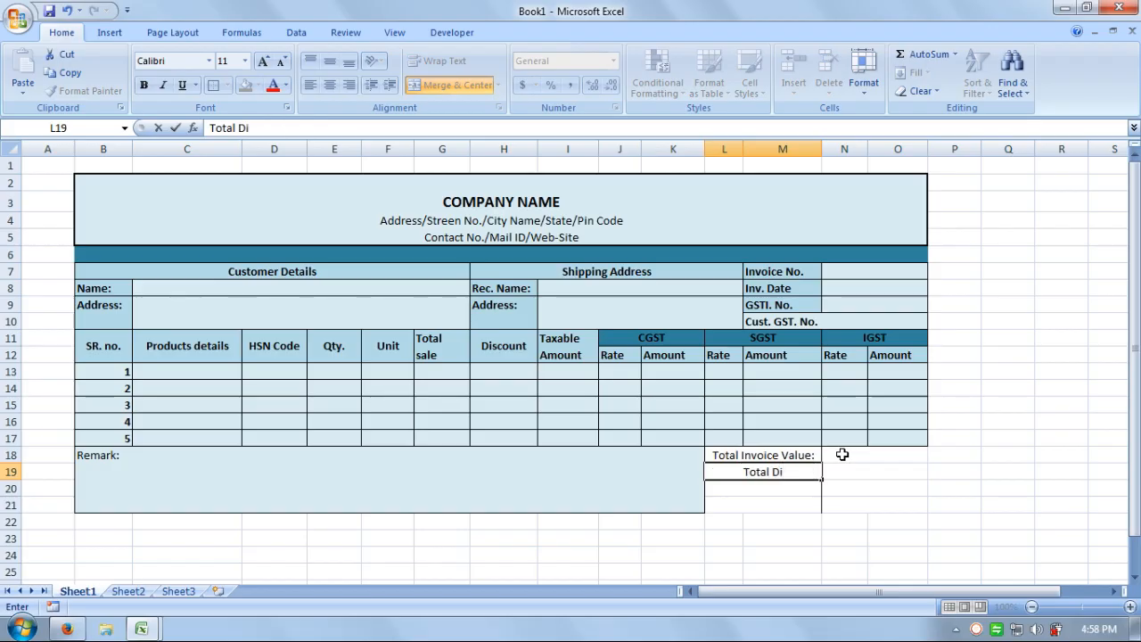
text(scount)
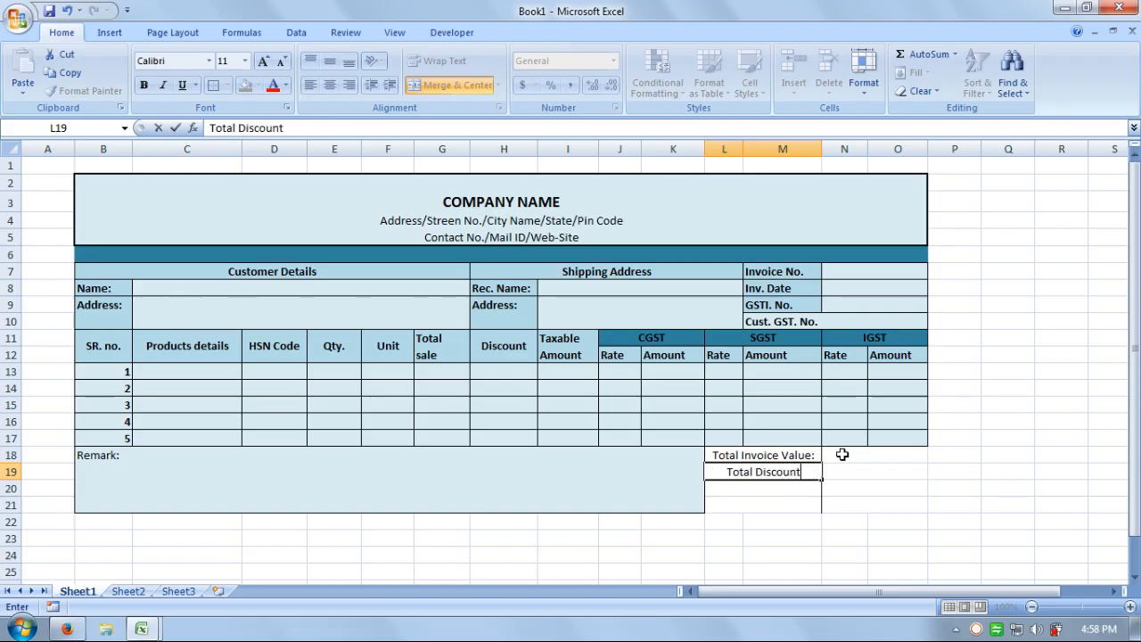
text(:)
key(Return)
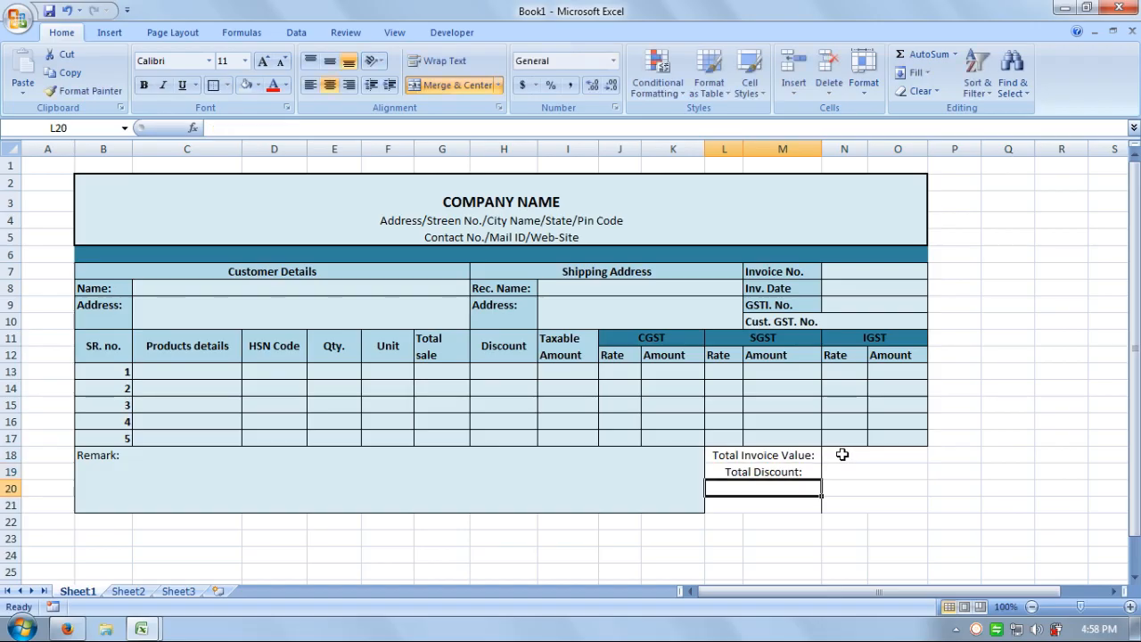
text(Total)
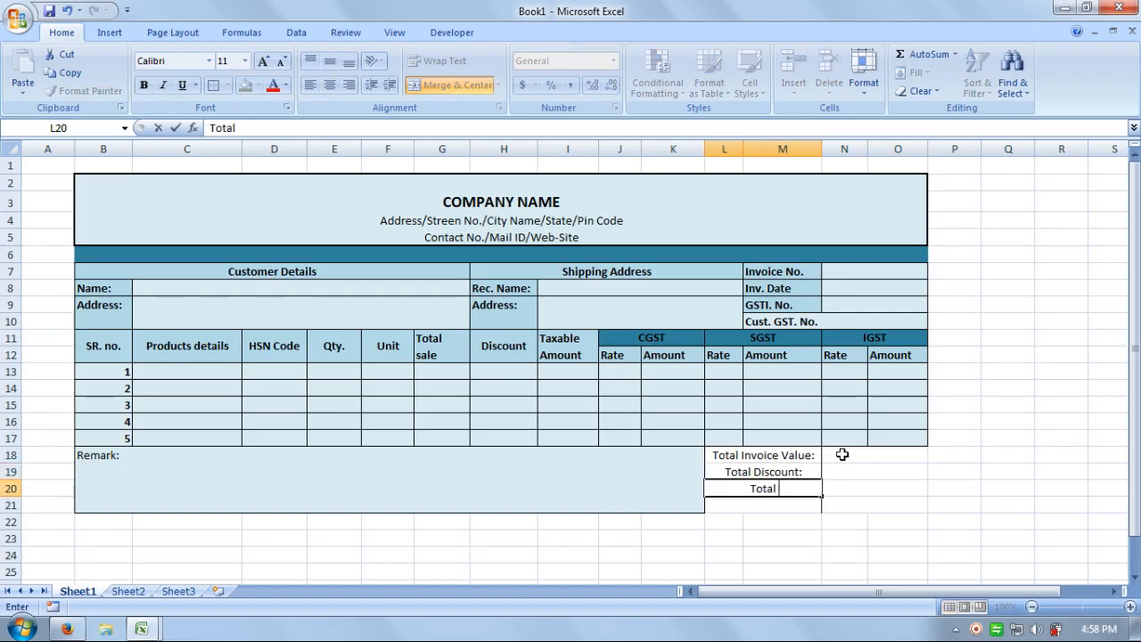
click(841, 455)
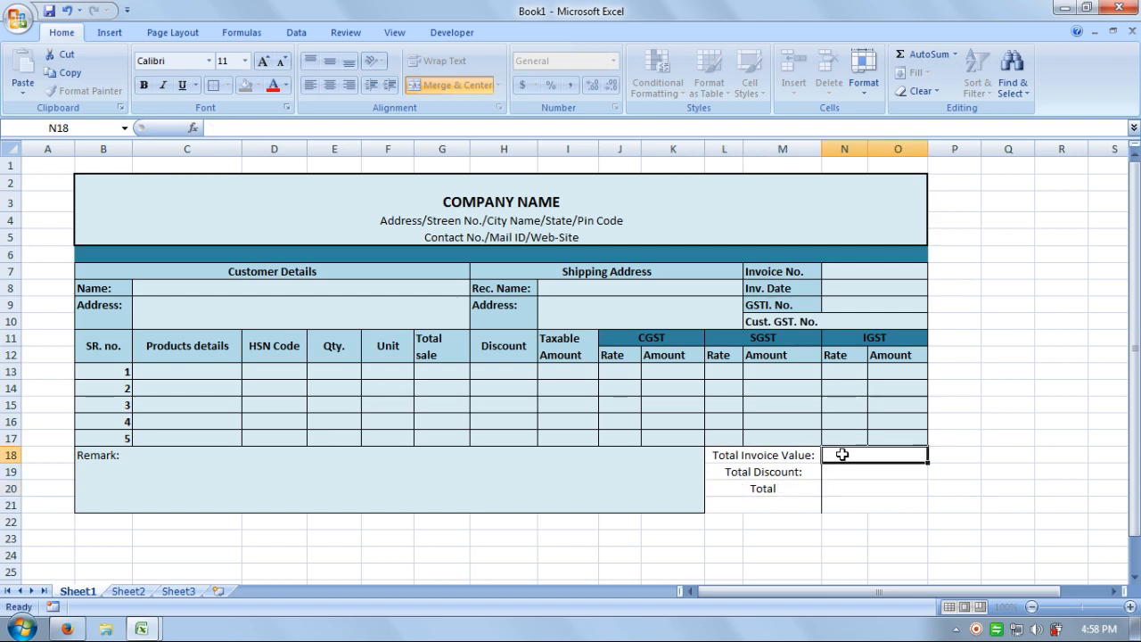
key(Down)
key(Down)
key(Left)
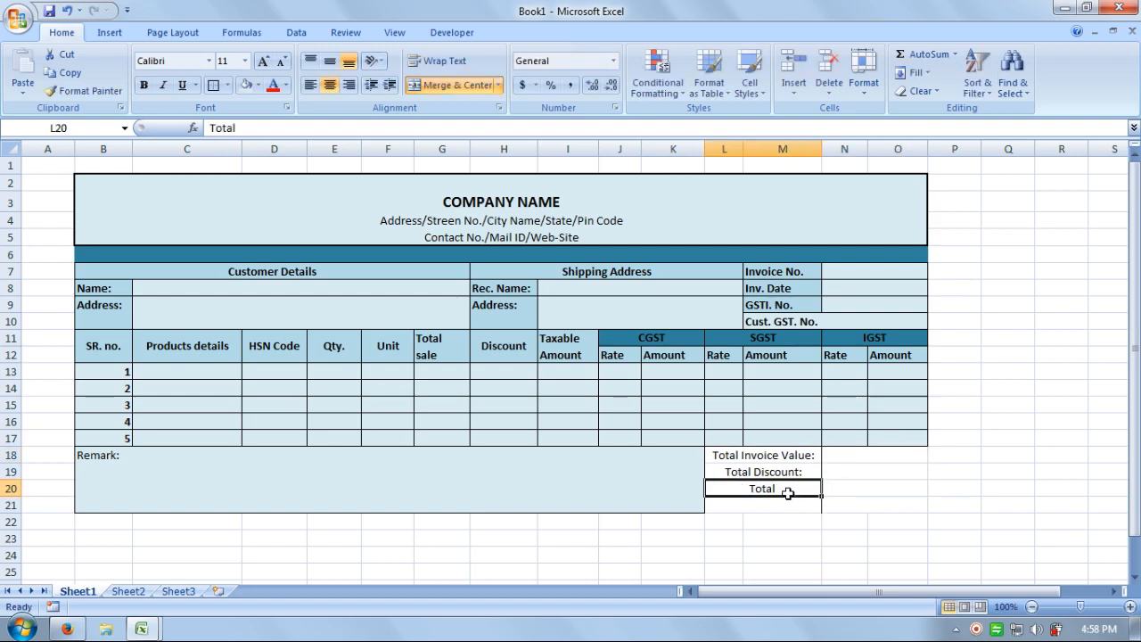
key(F2)
text(Ta)
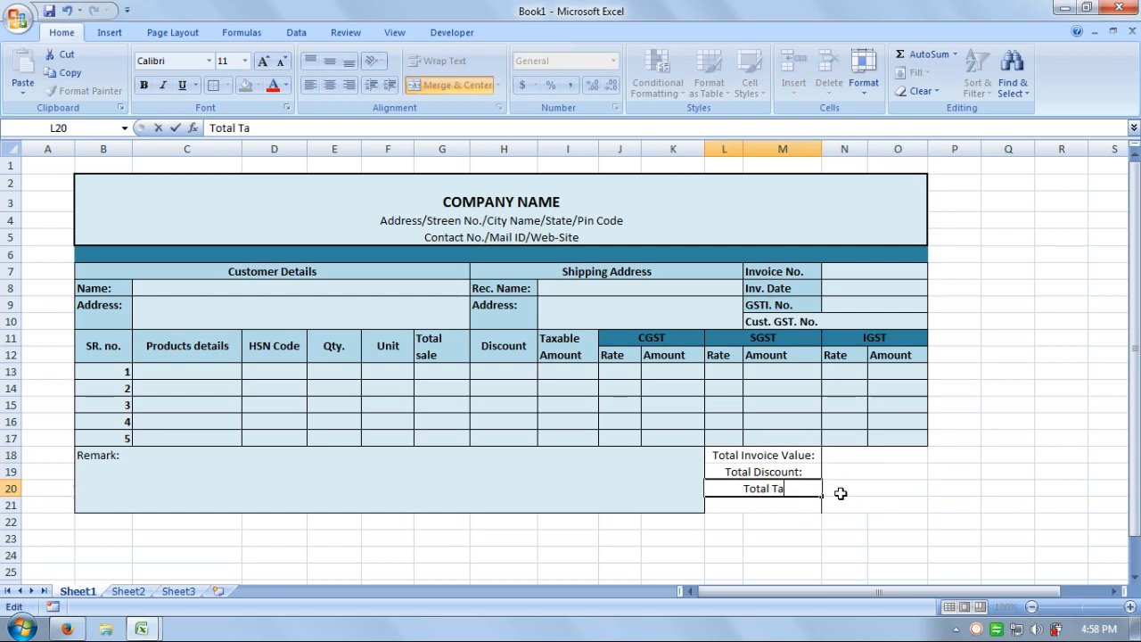
text(xable )
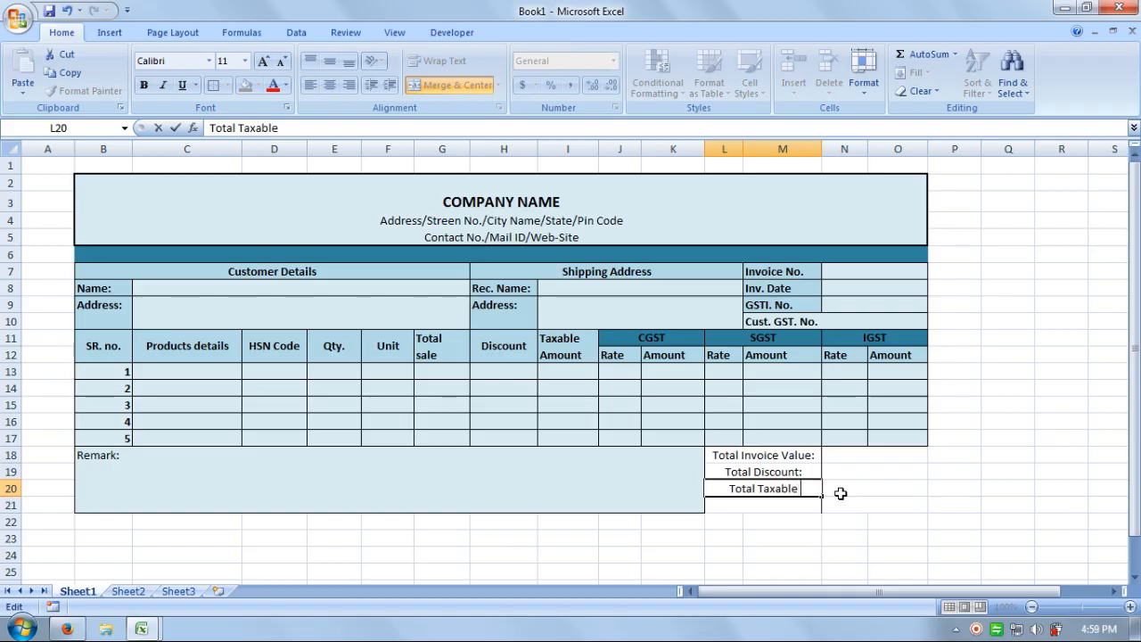
text(Valu)
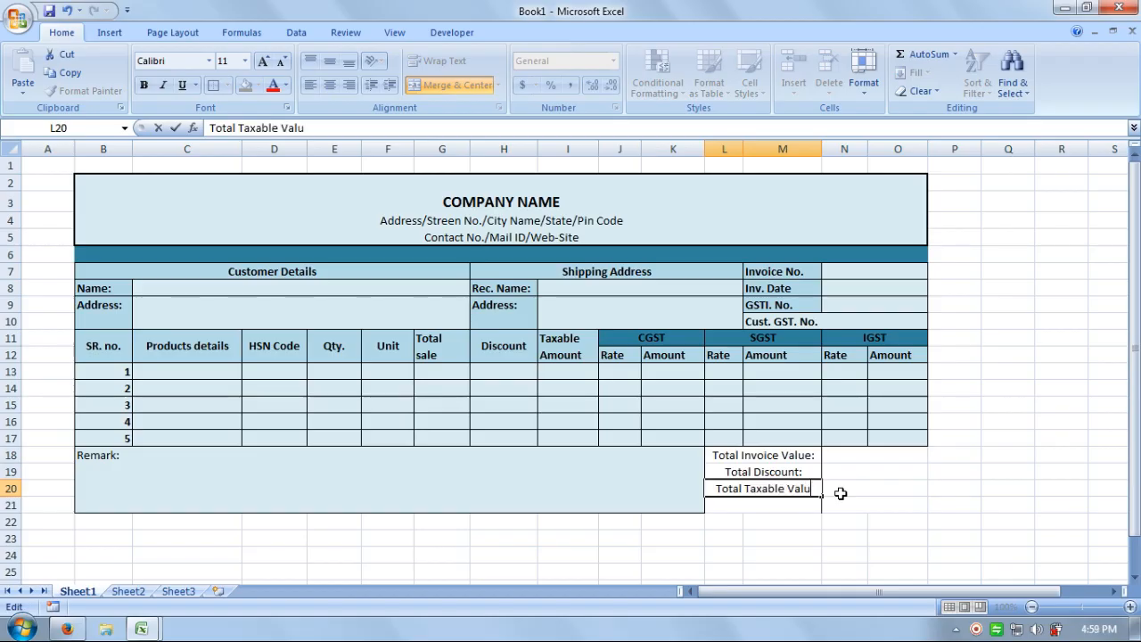
text(e:)
key(Return)
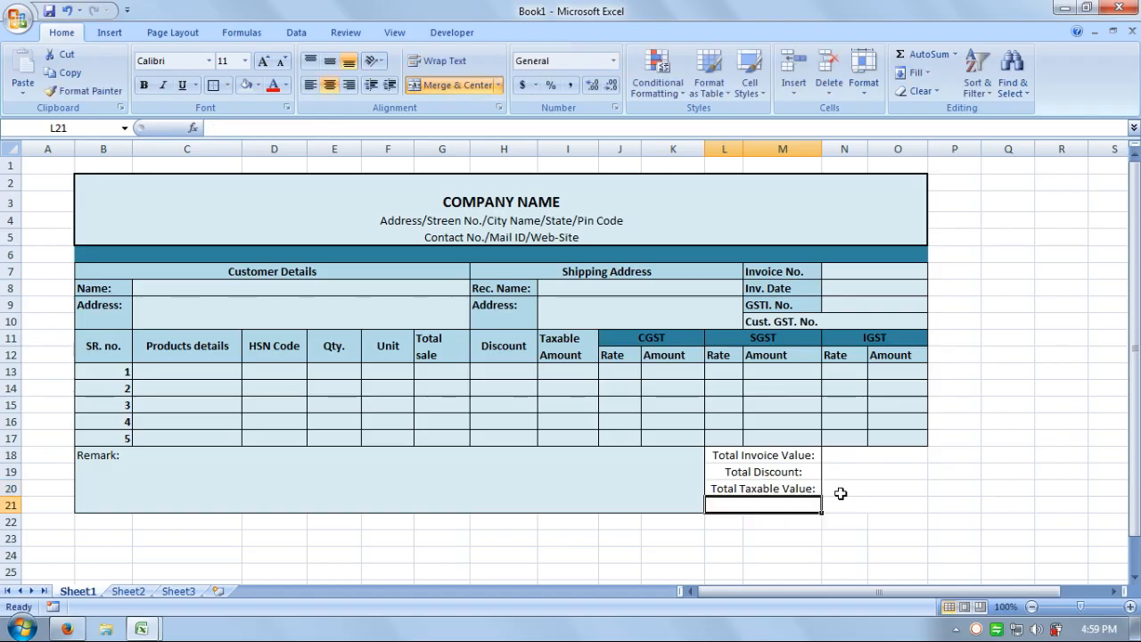
text(T)
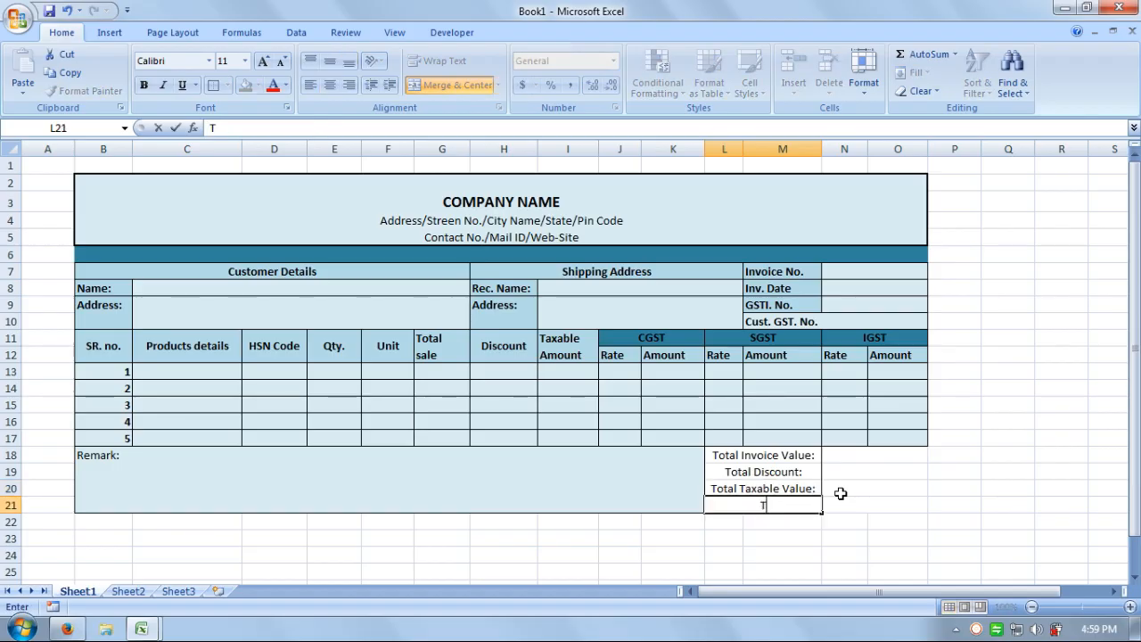
text(otal CG)
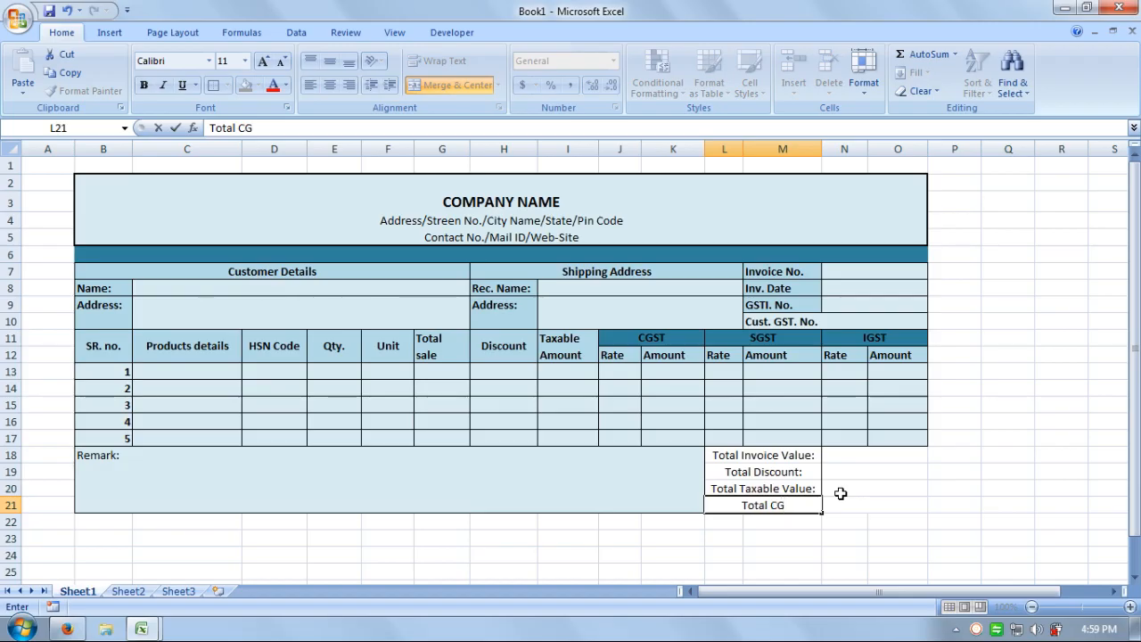
text(ST)
key(Return)
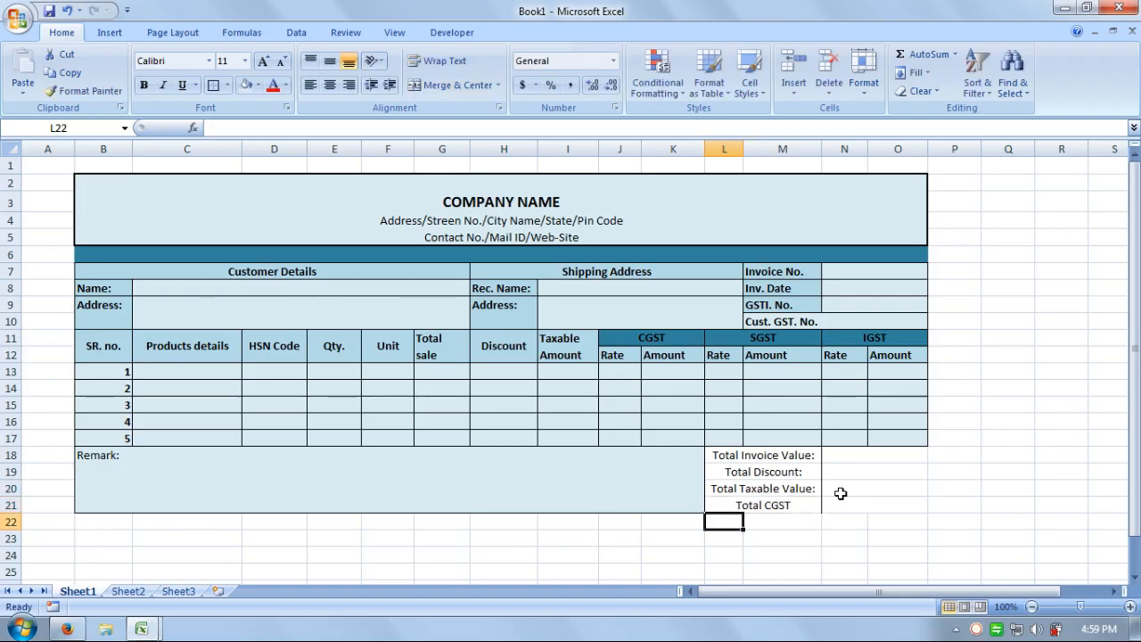
Fill Total CGST down two rows and change the copies to Total SGST and Total IGST.
drag(790, 502, 790, 542)
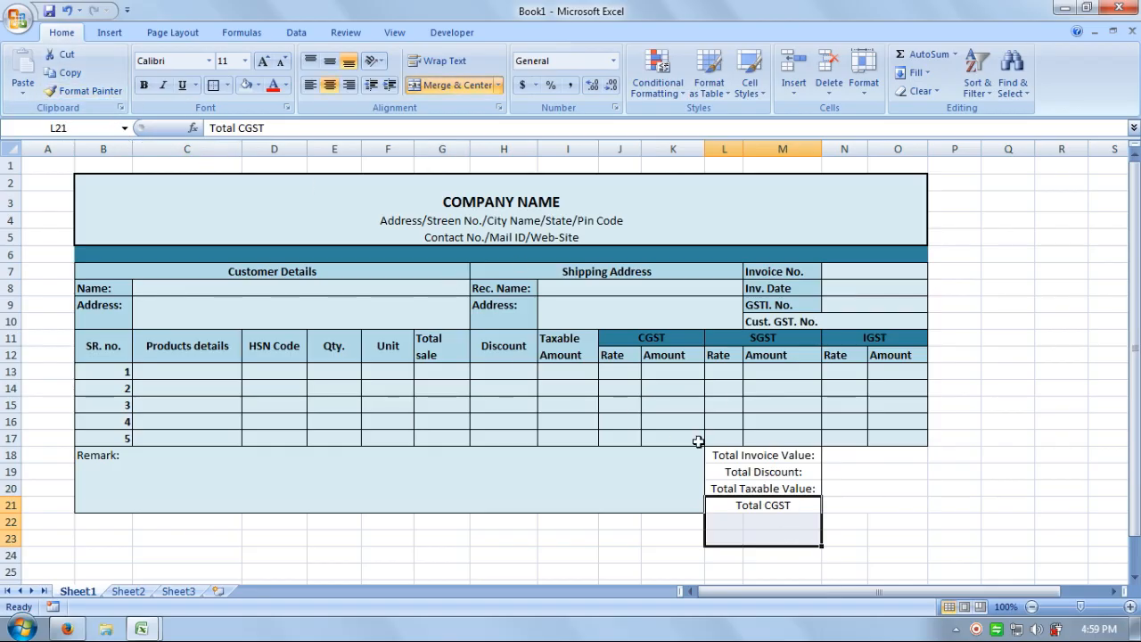
key(ctrl+d)
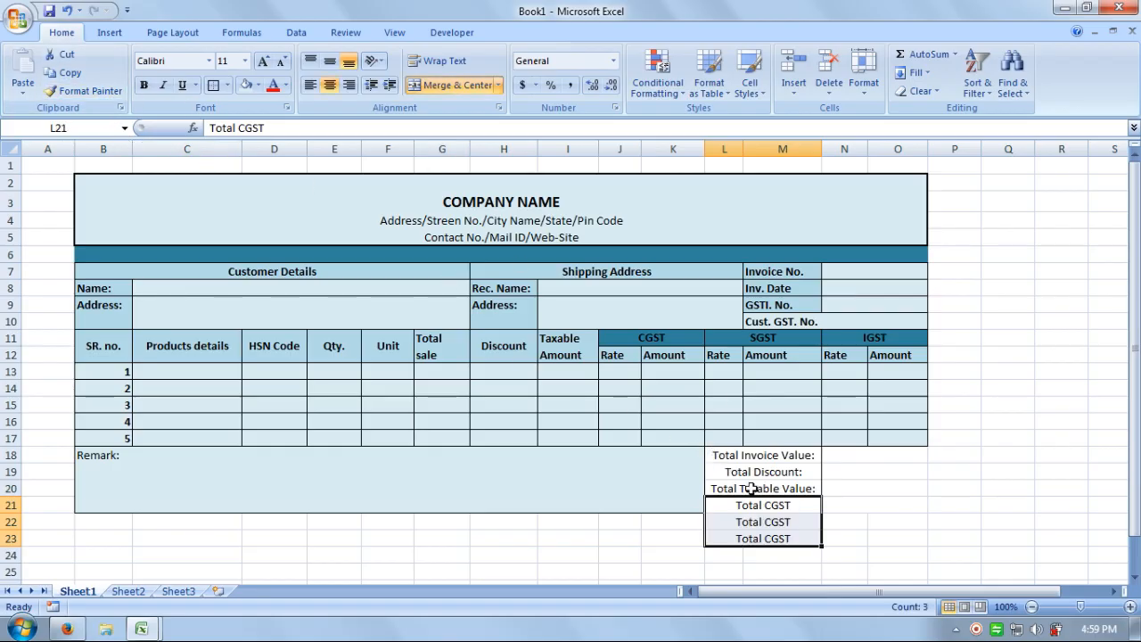
click(776, 523)
double_click(775, 523)
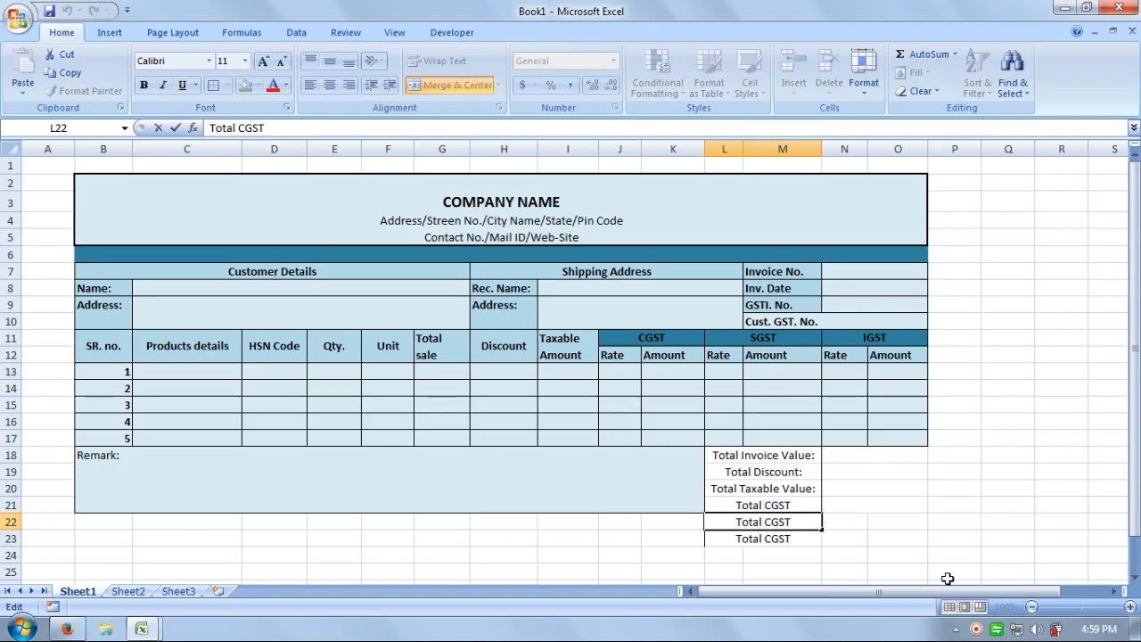
key(BackSpace)
text(S)
key(Return)
key(F2)
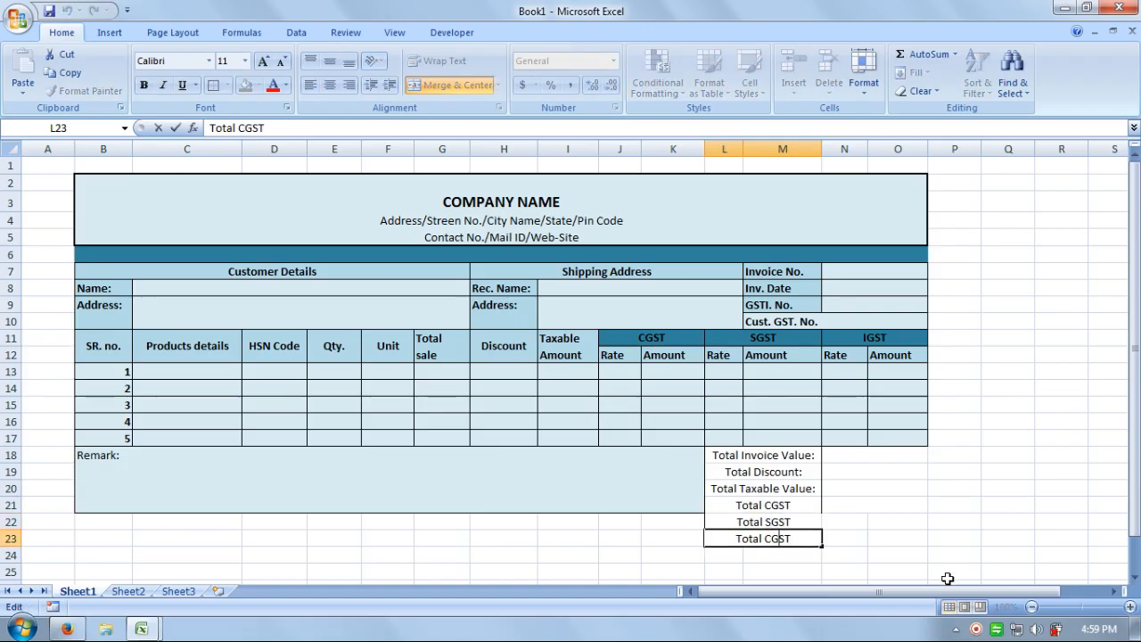
key(BackSpace)
text(I)
key(Return)
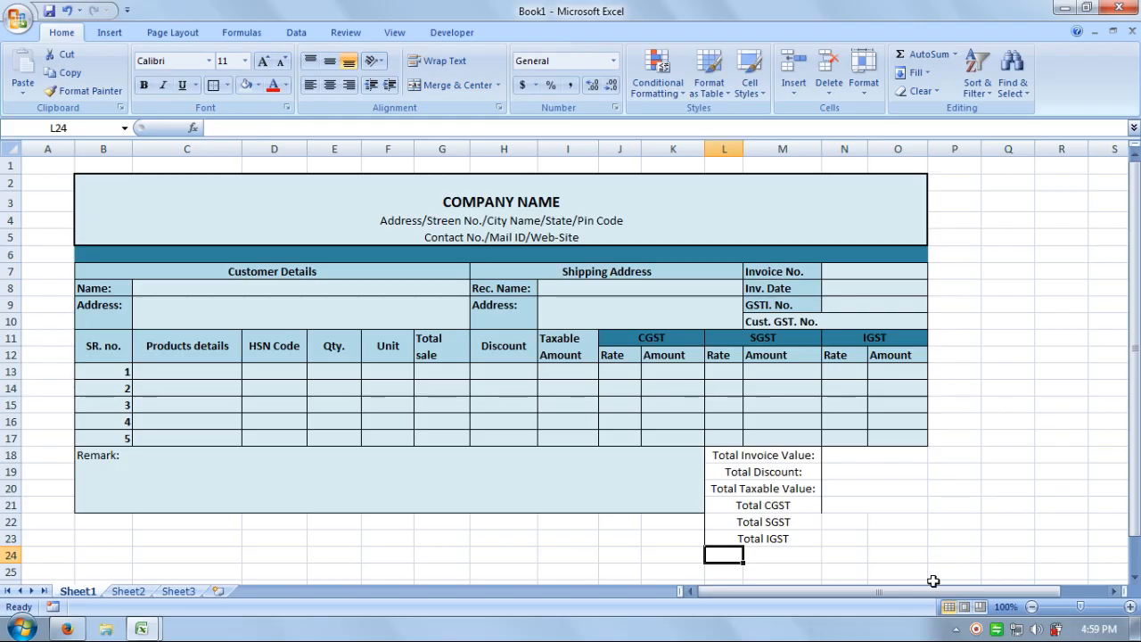
Merge L24:M24 and label it 'Other Total:'.
drag(773, 555, 718, 552)
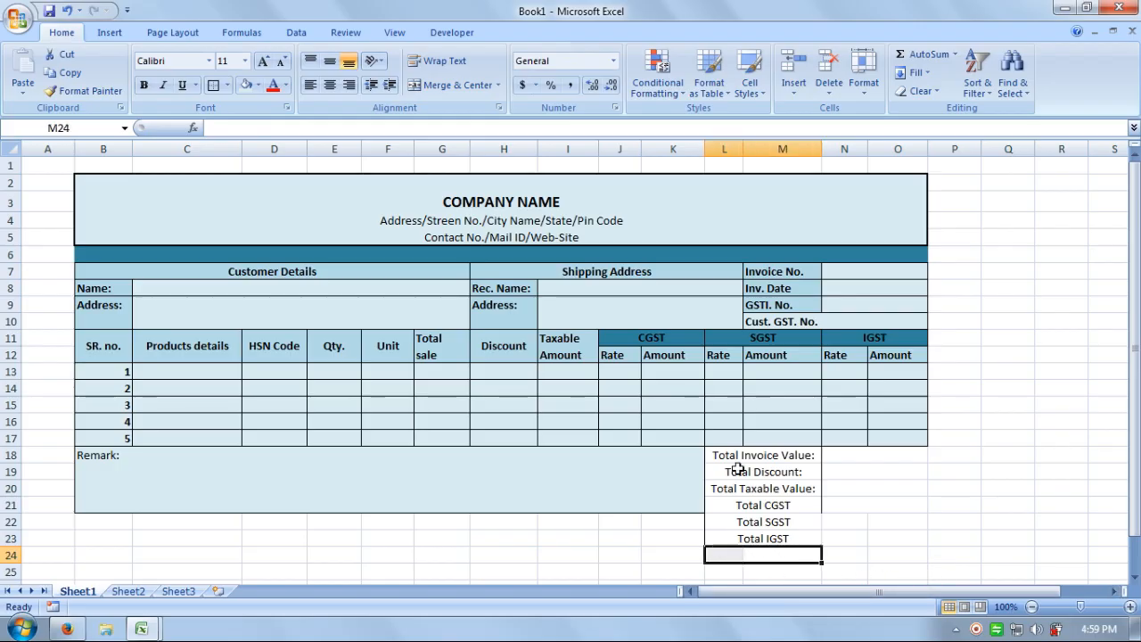
click(456, 86)
text(O)
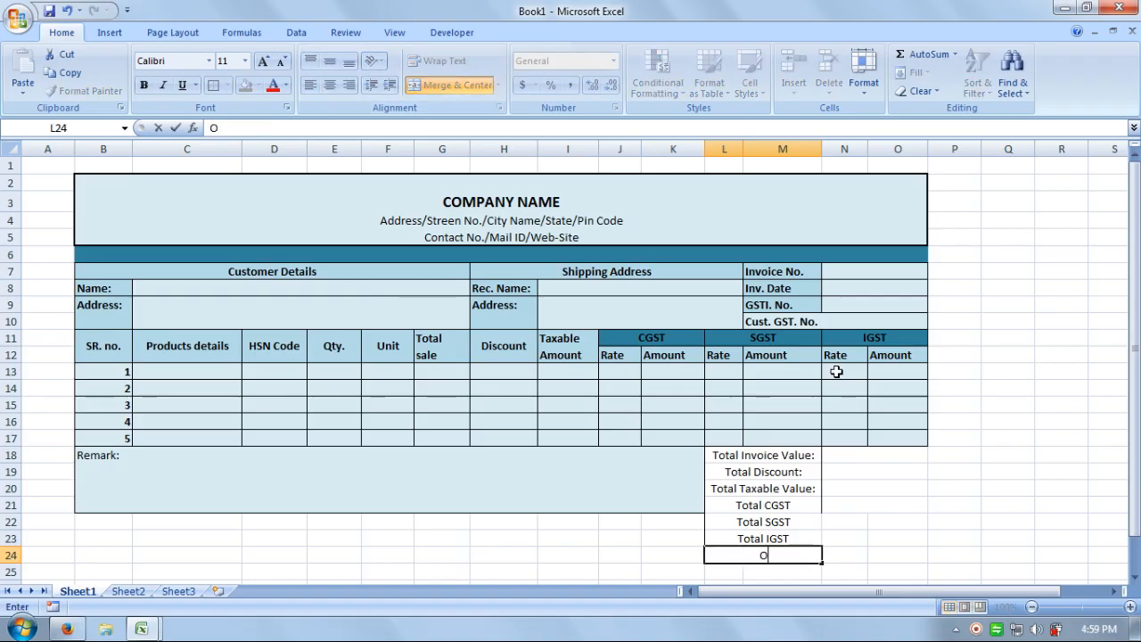
text(ther Tot)
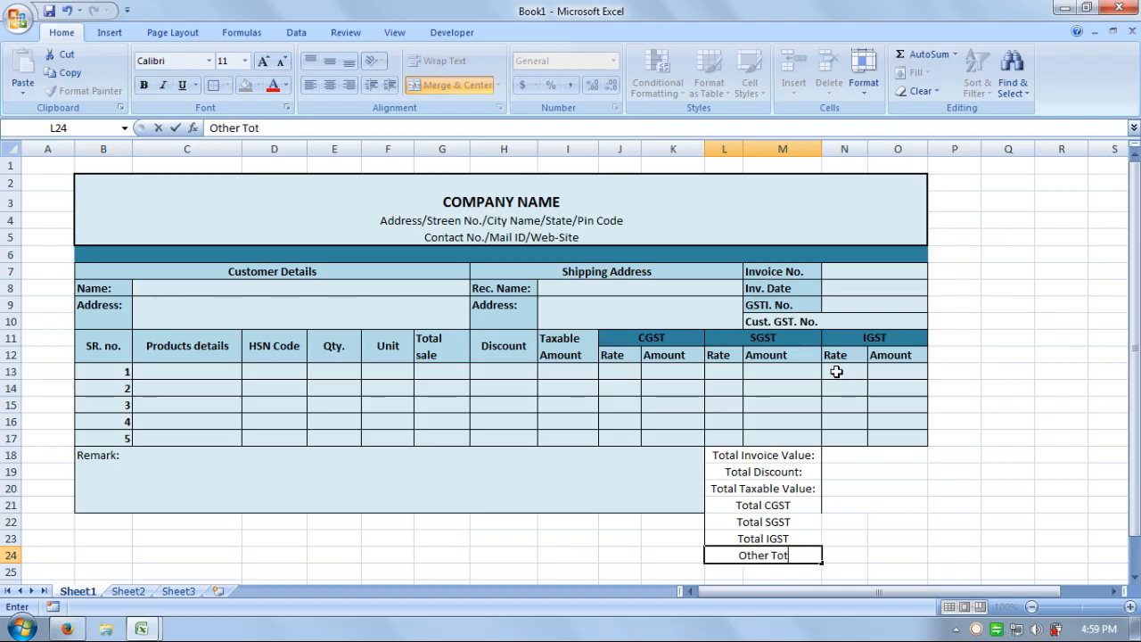
text(al:)
key(Return)
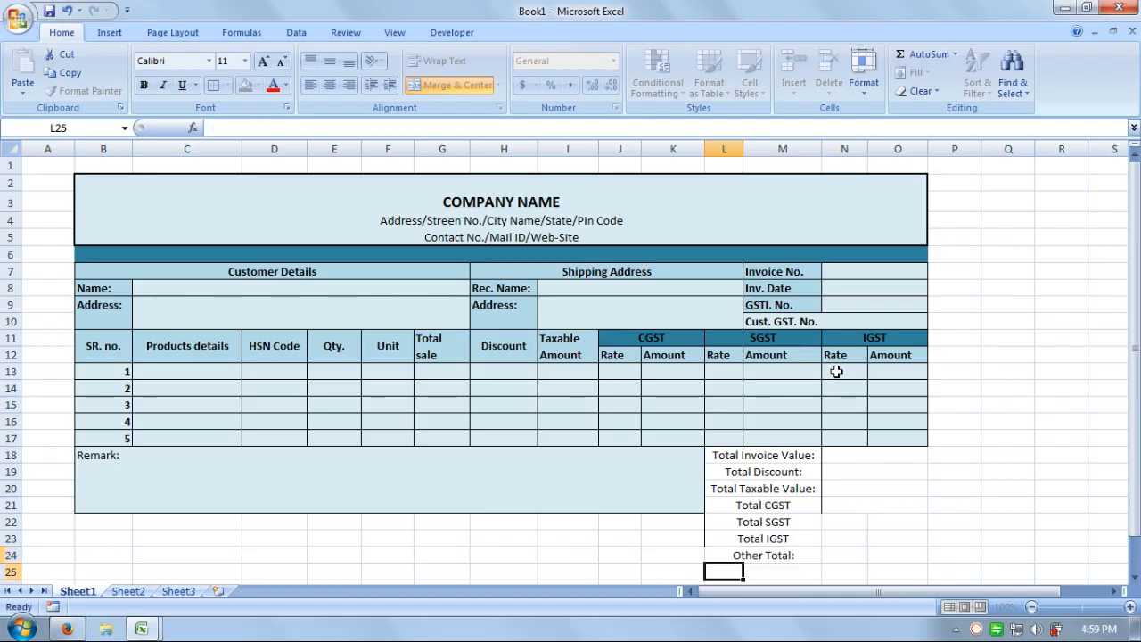
Add a colon to the Total IGST, Total SGST and Total CGST labels.
key(Up)
key(Up)
key(F2)
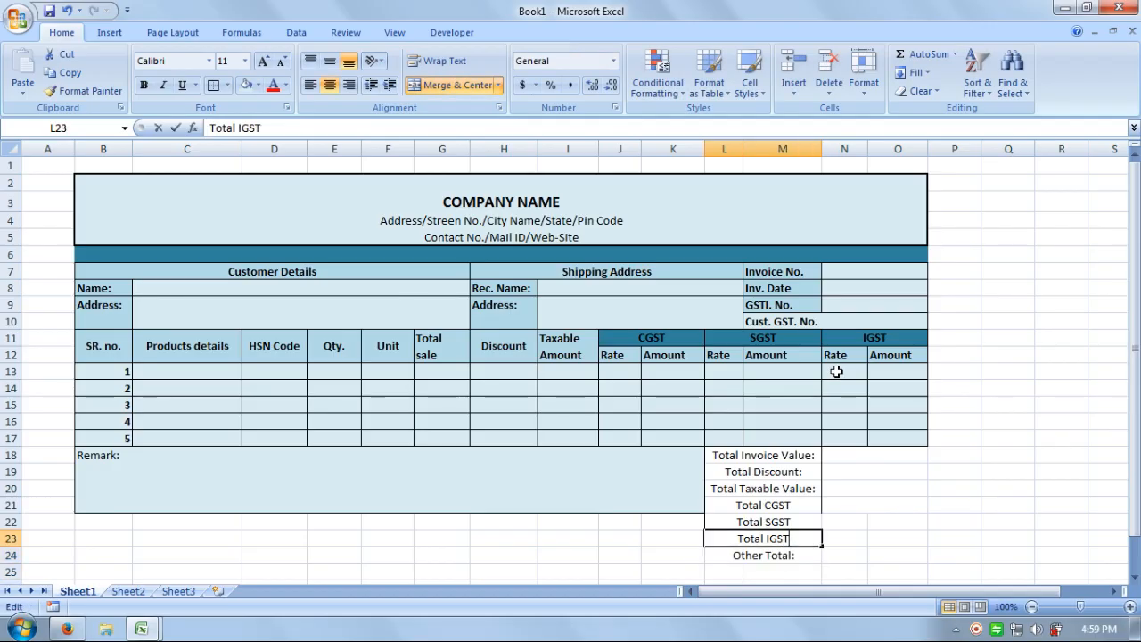
text(:)
key(Return)
key(Up)
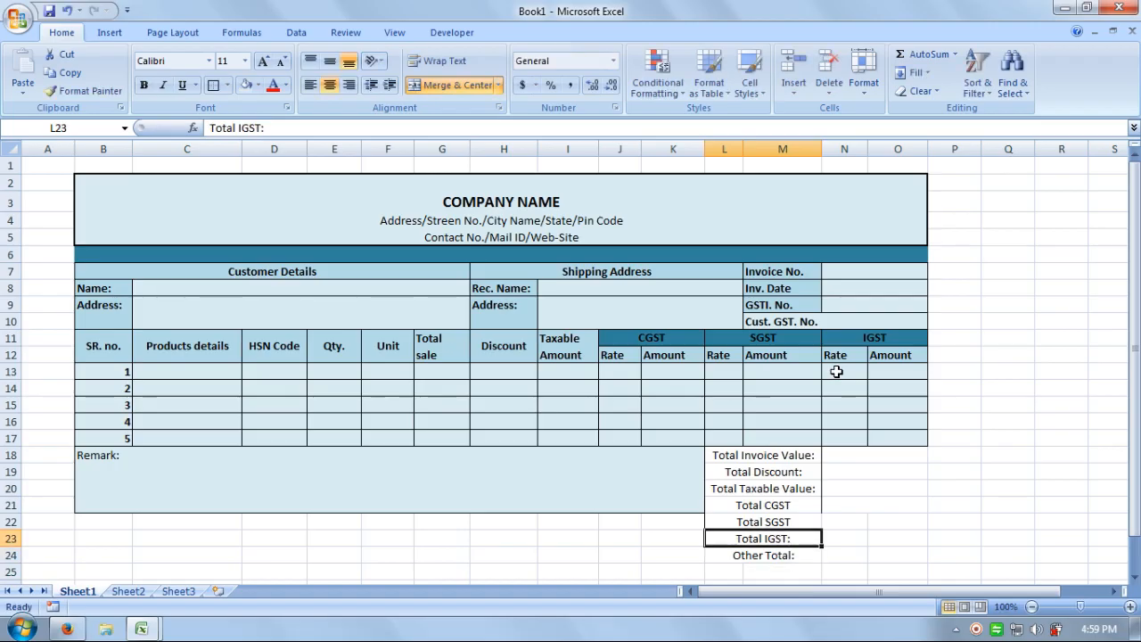
key(Up)
key(F2)
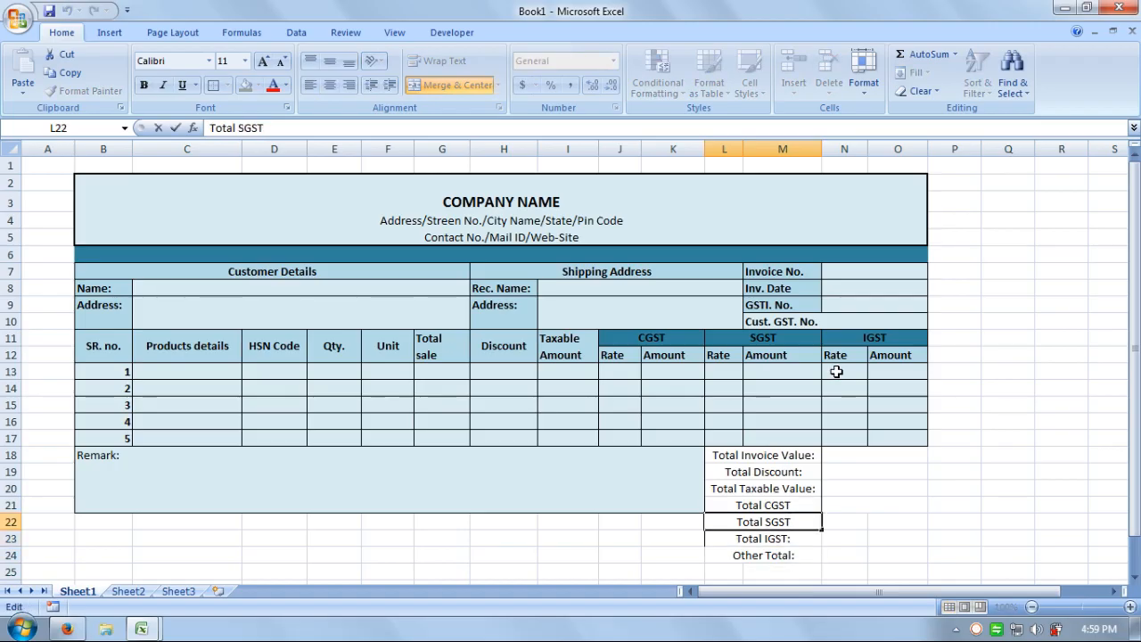
text(:)
key(Return)
key(Up)
key(Up)
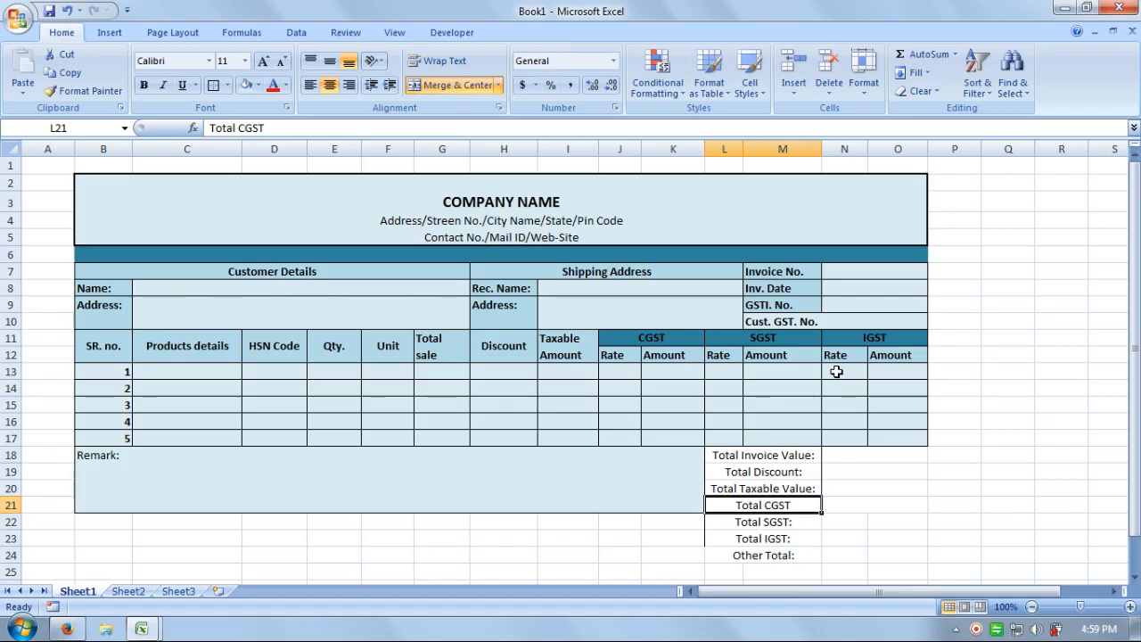
key(F2)
text(:)
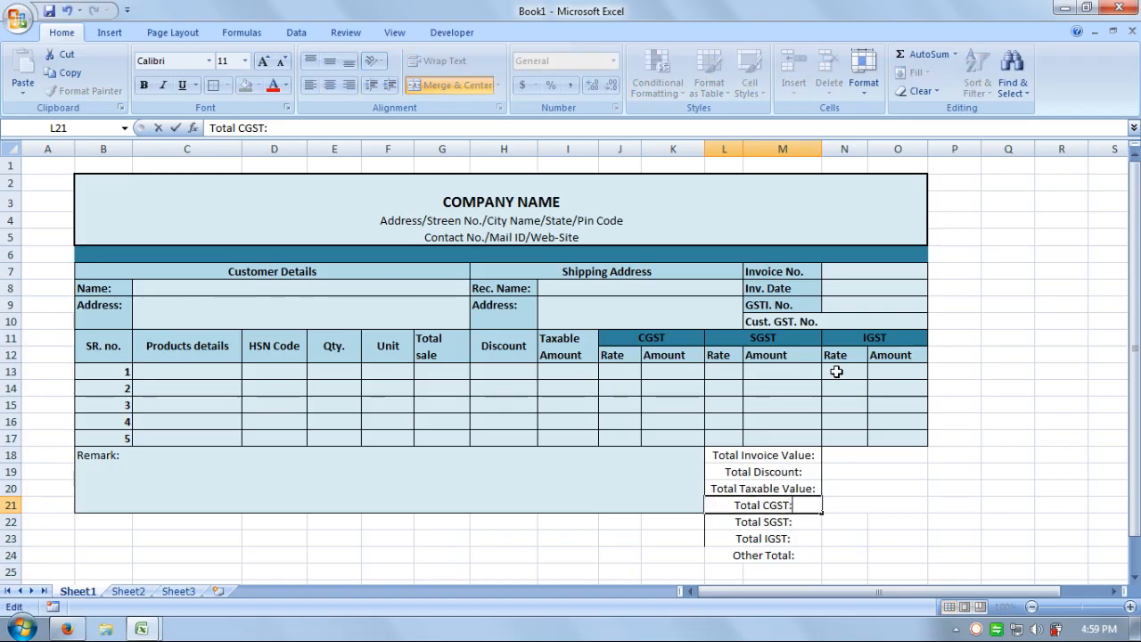
key(Return)
Enter 'Grand Total:' in row 25 below Other Total.
click(765, 572)
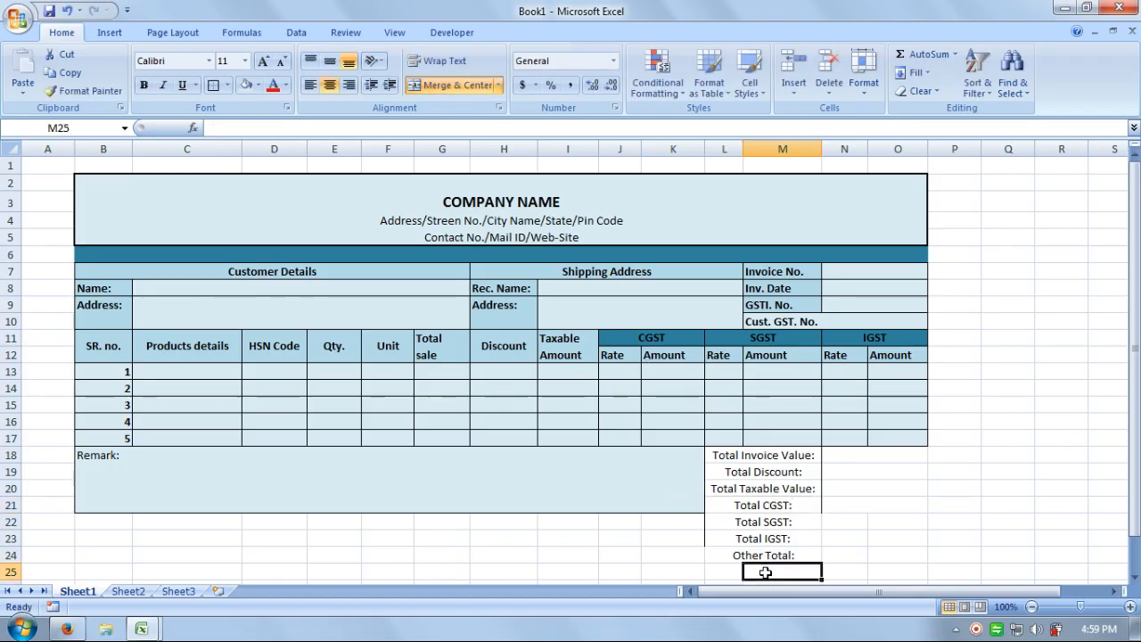
text(Grand)
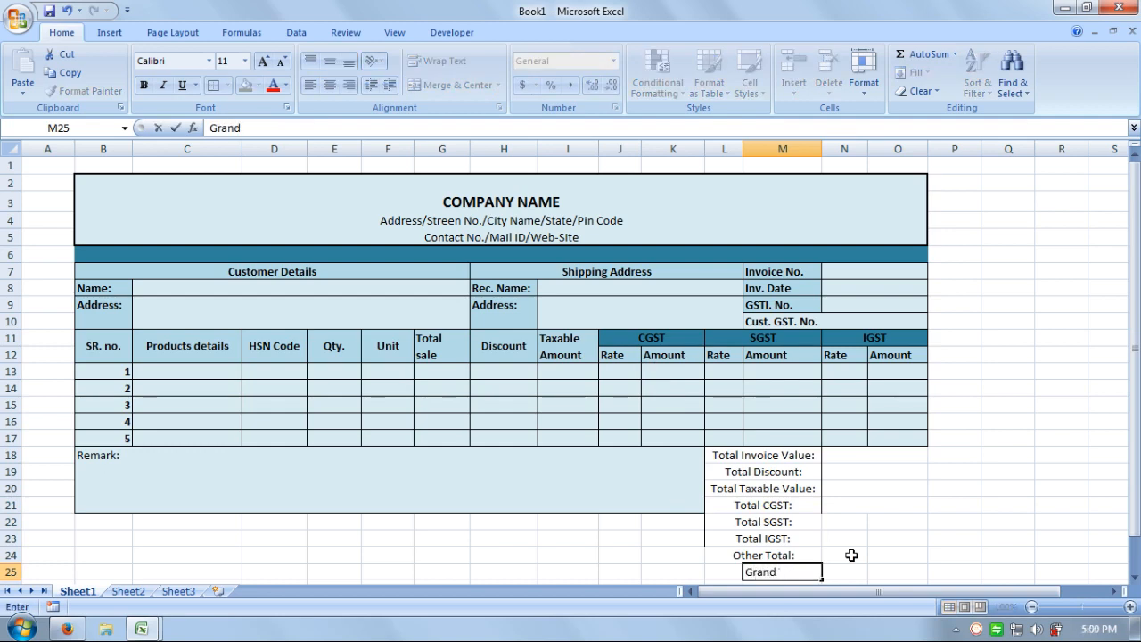
text( Total:)
key(Return)
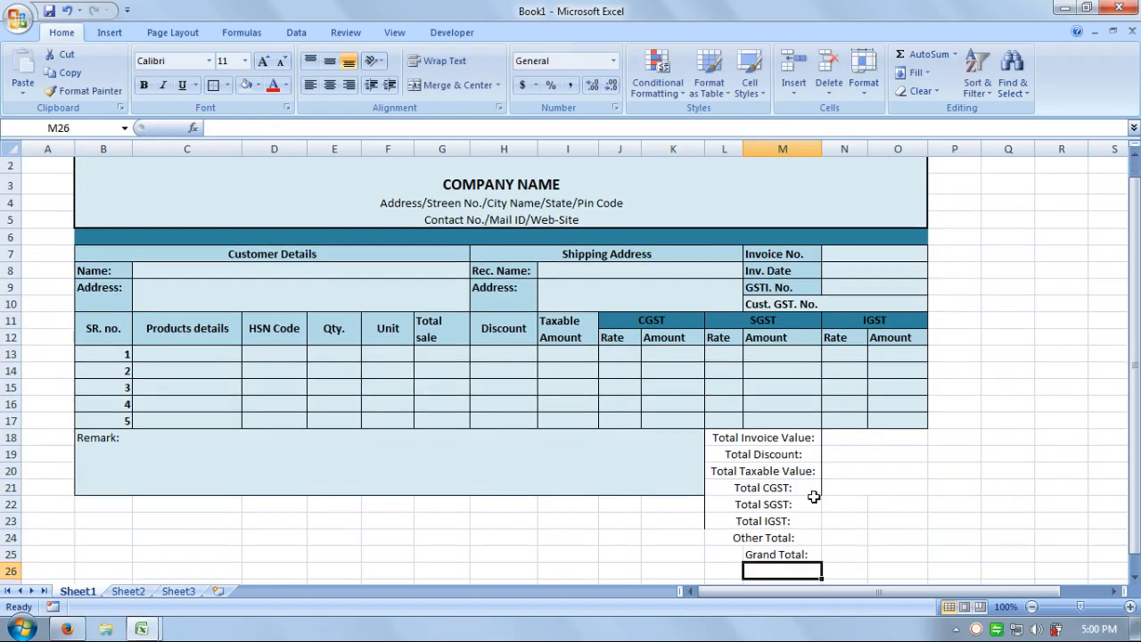
Give the total labels in L18:M25 all borders and a light blue fill.
drag(768, 437, 768, 552)
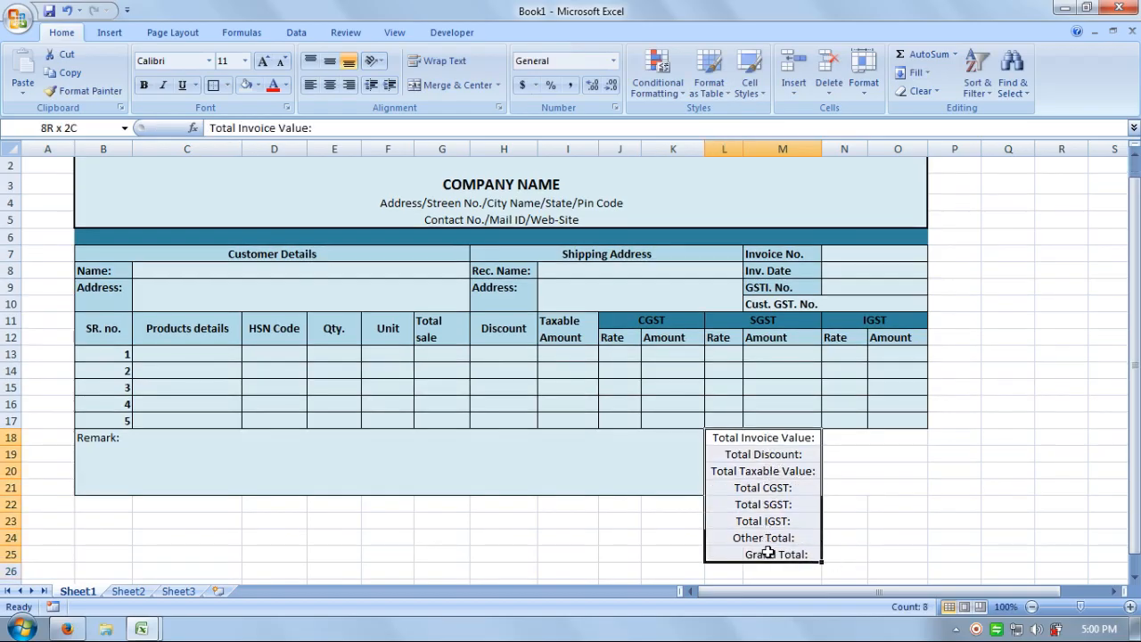
click(227, 85)
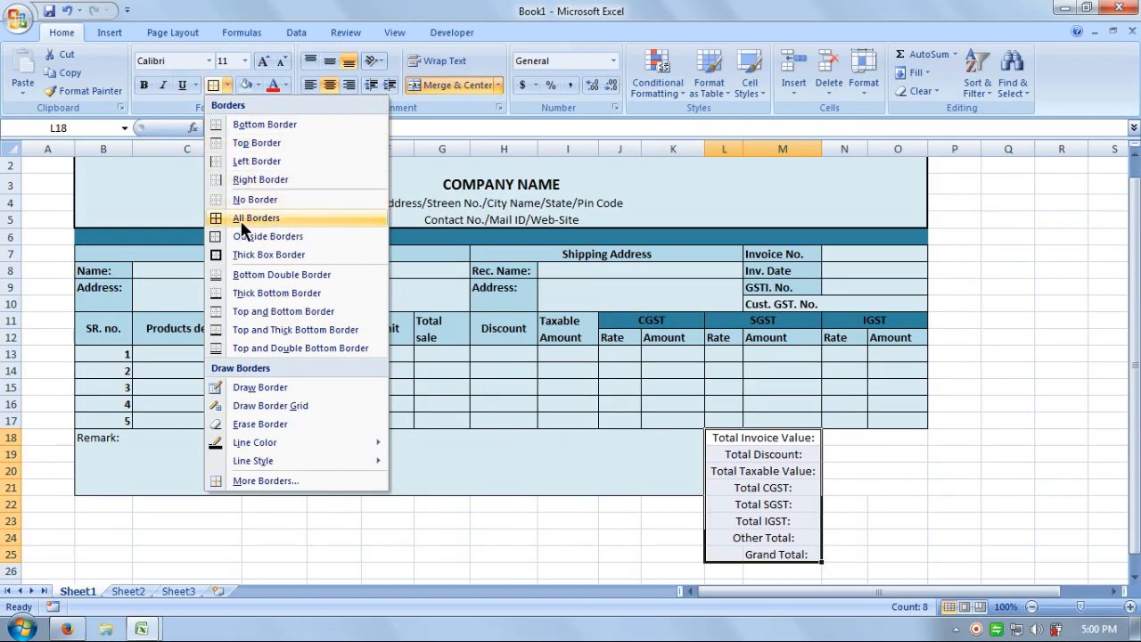
click(285, 220)
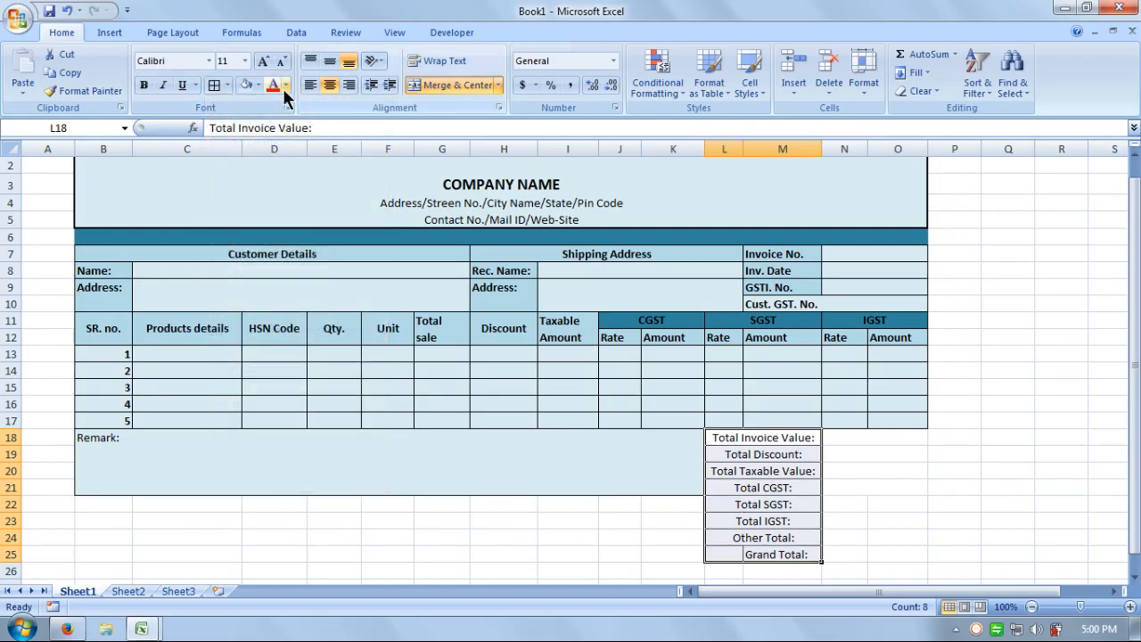
click(258, 85)
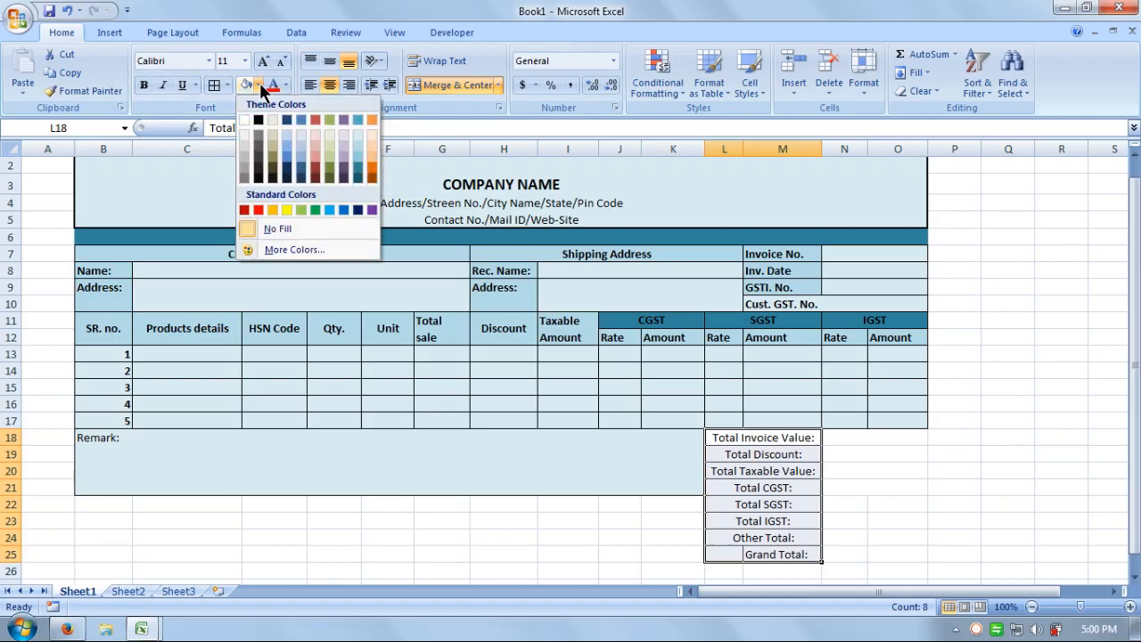
click(359, 158)
click(802, 353)
click(950, 490)
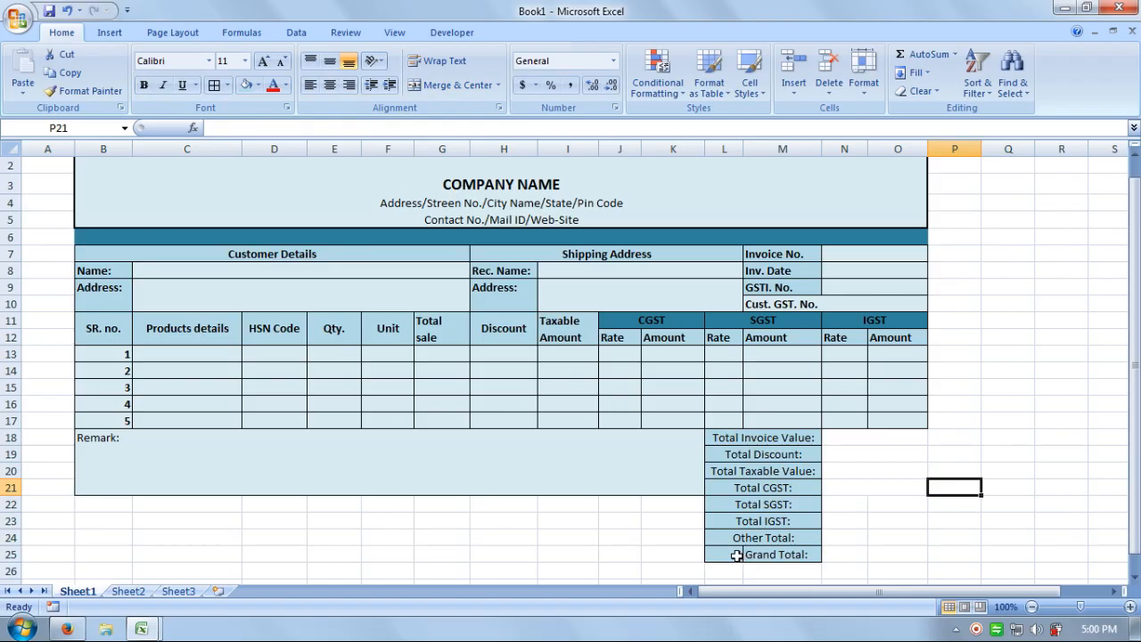
Merge Grand Total across L25:M25 and left-align all the total labels.
drag(738, 555, 789, 554)
click(458, 86)
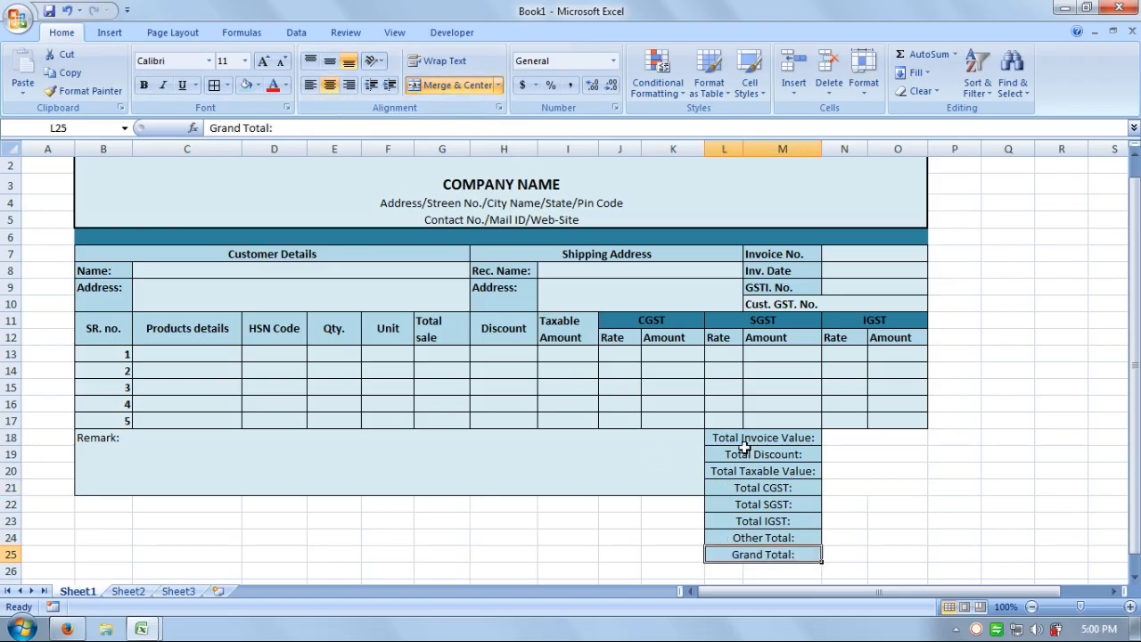
drag(744, 443, 751, 541)
click(309, 87)
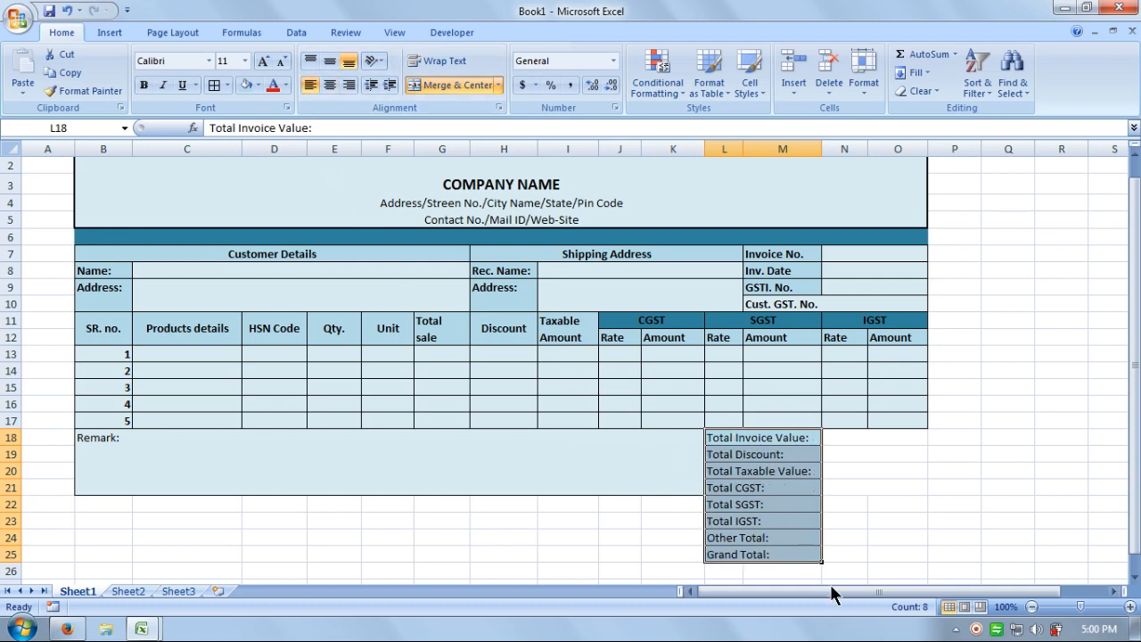
click(144, 85)
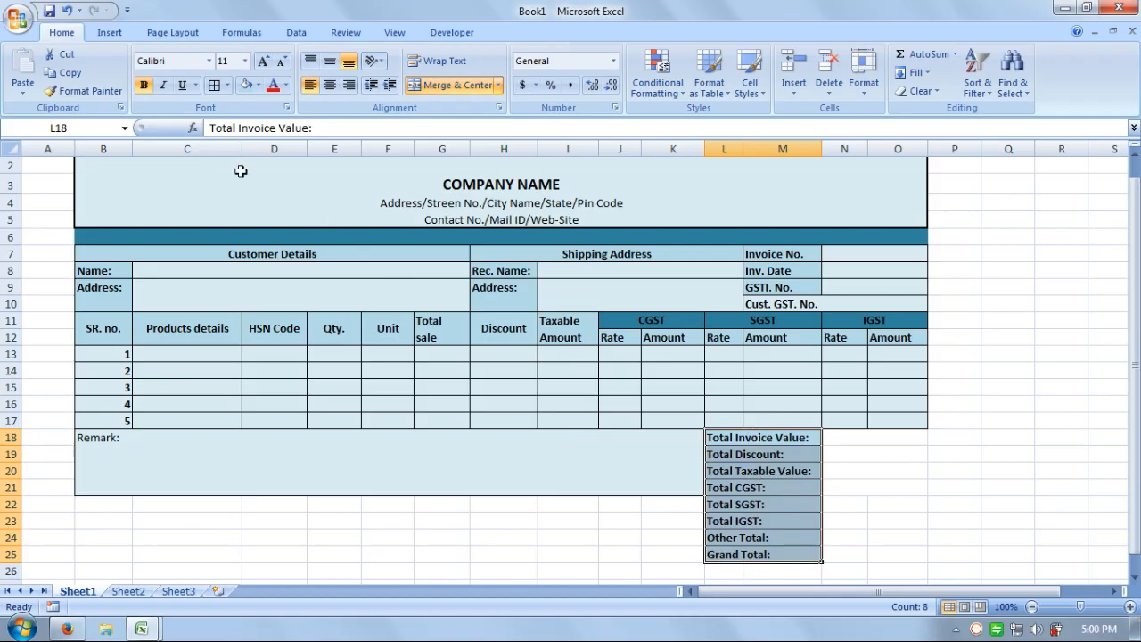
click(143, 85)
Make the Grand Total label bold with a dark teal fill.
click(764, 554)
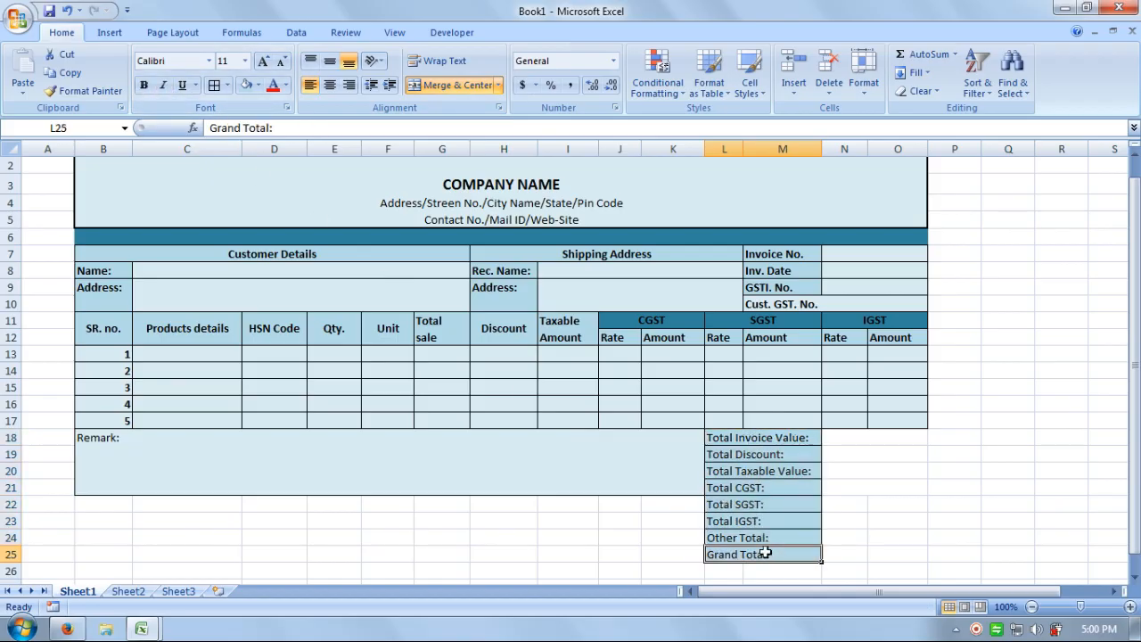
click(142, 86)
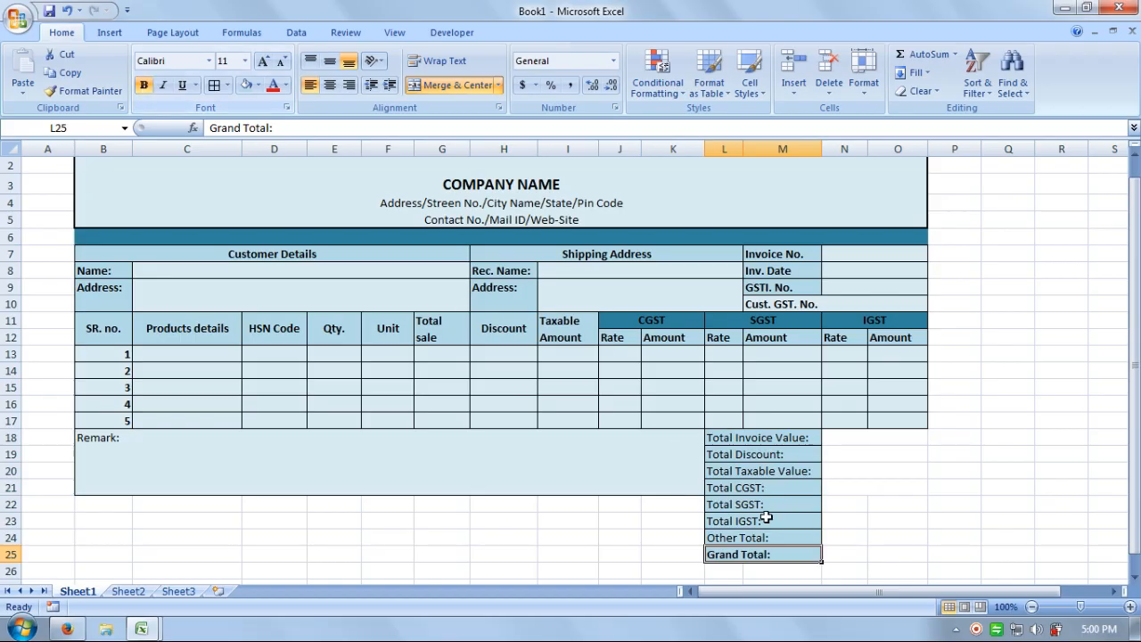
click(898, 538)
click(784, 551)
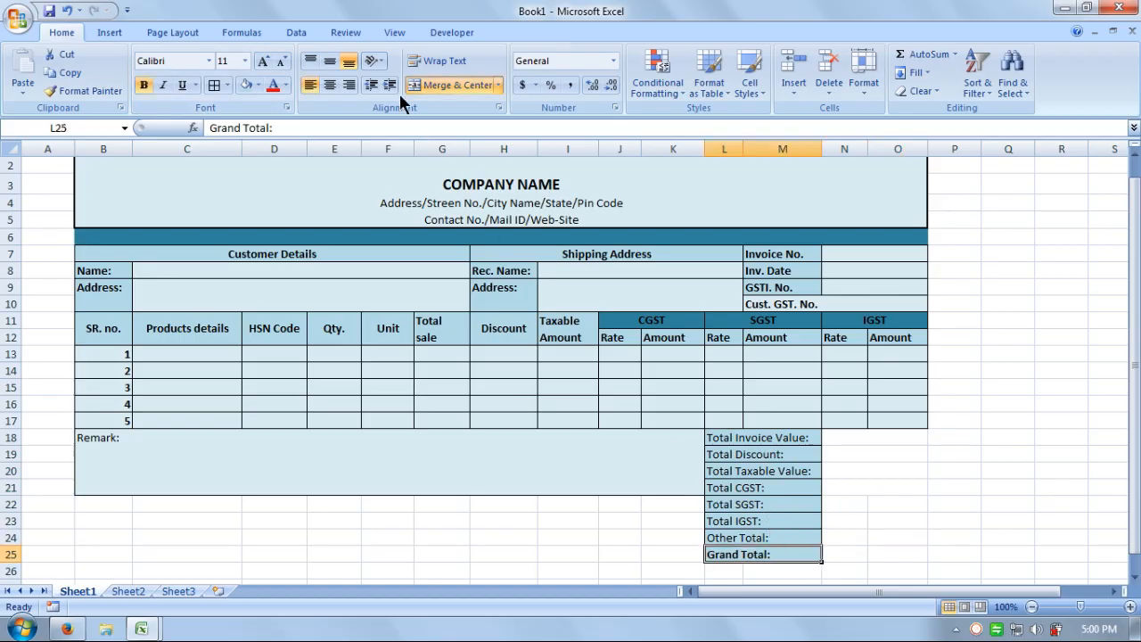
click(258, 85)
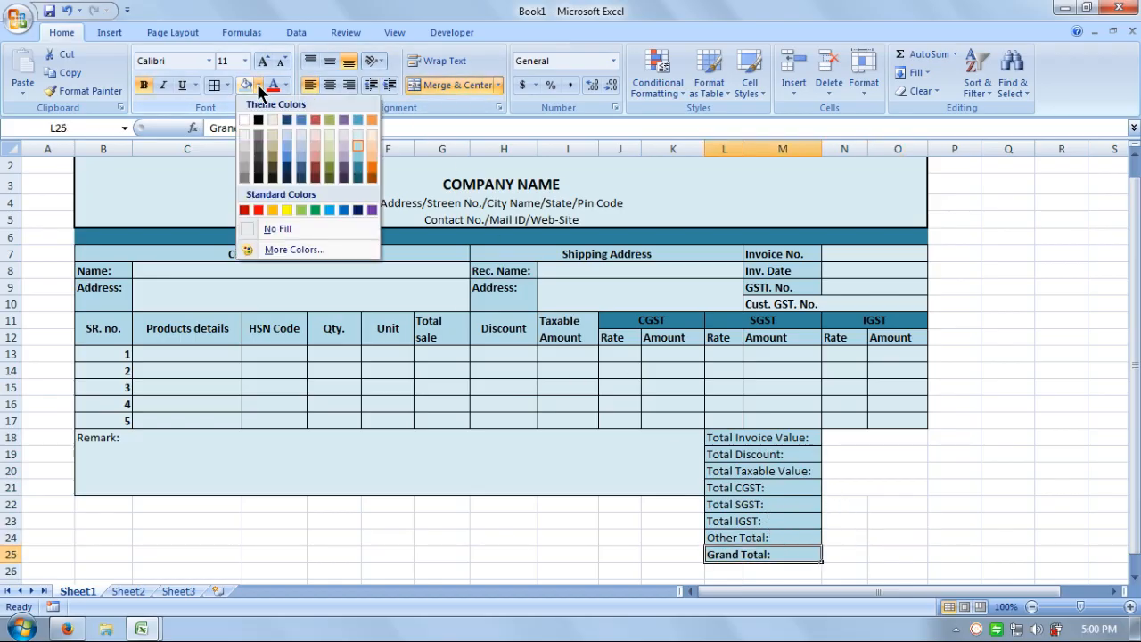
click(361, 176)
click(952, 548)
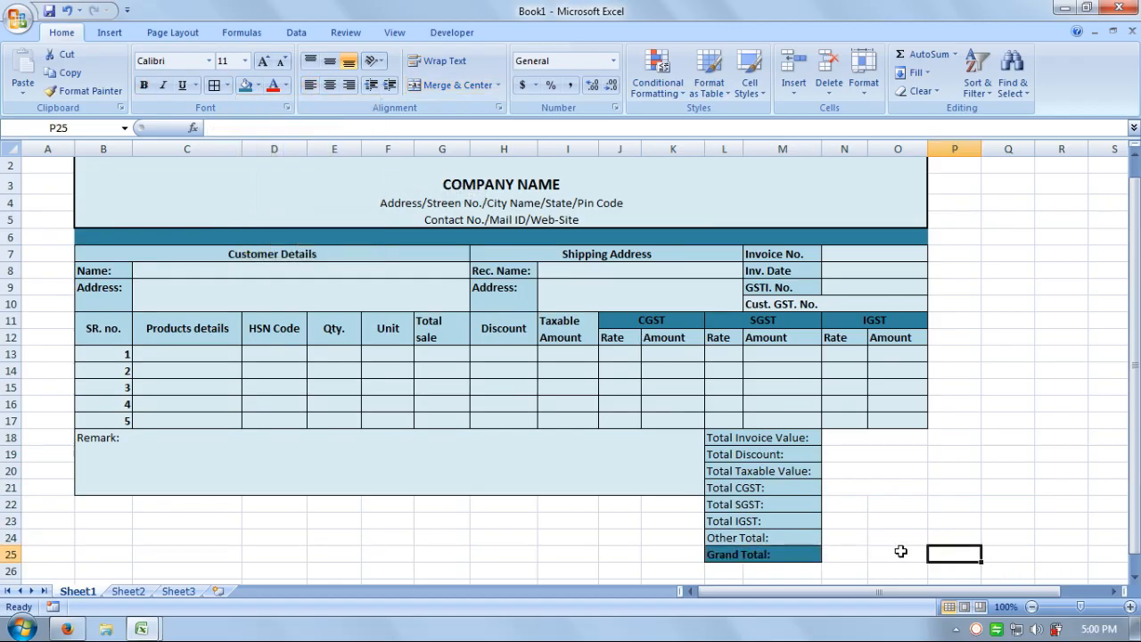
Copy the bordered format of N18:O21 down to the value cells through row 25.
drag(863, 436, 869, 485)
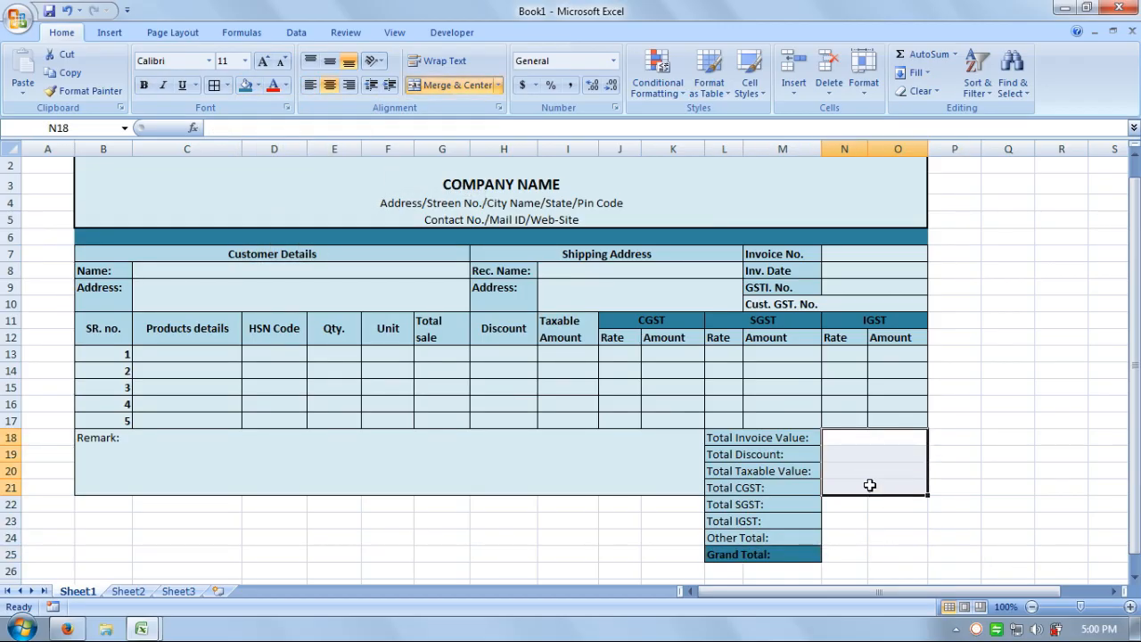
click(102, 91)
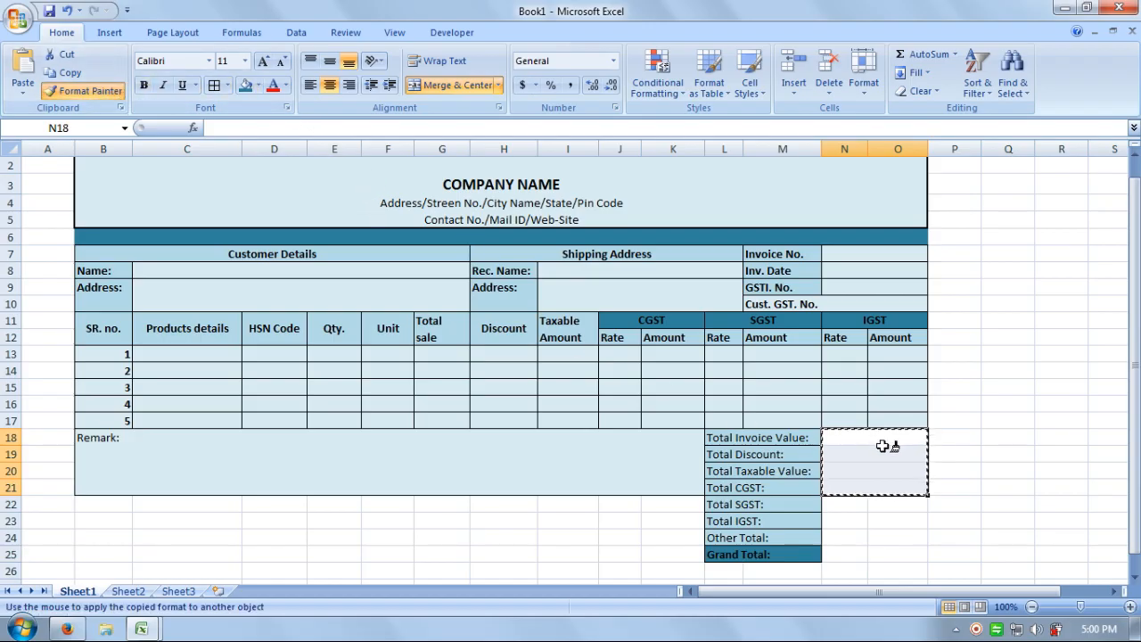
drag(879, 437, 873, 547)
click(955, 520)
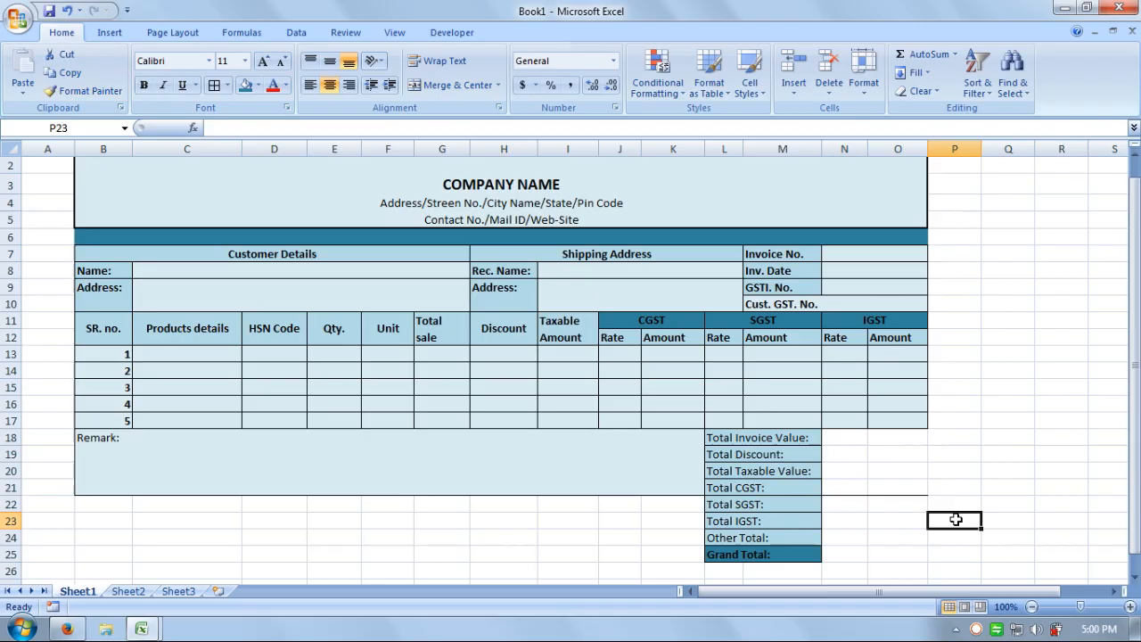
click(894, 456)
click(865, 450)
click(882, 443)
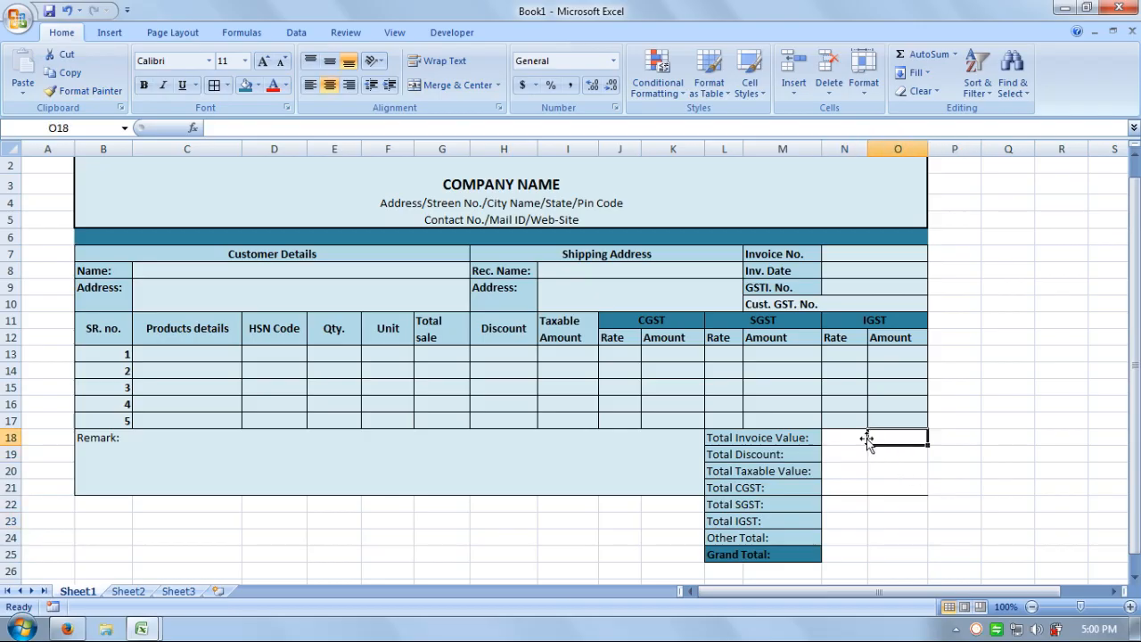
Merge N18:O18 and paint the merged format down to row 25.
drag(866, 438, 843, 437)
click(436, 86)
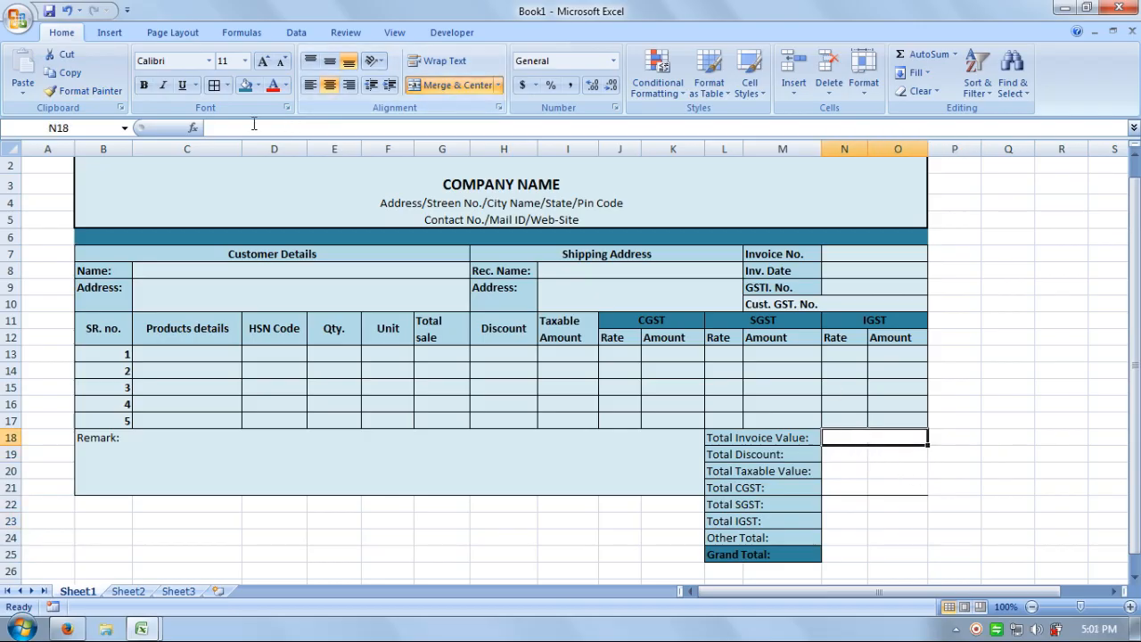
click(98, 91)
drag(859, 443, 864, 551)
click(983, 520)
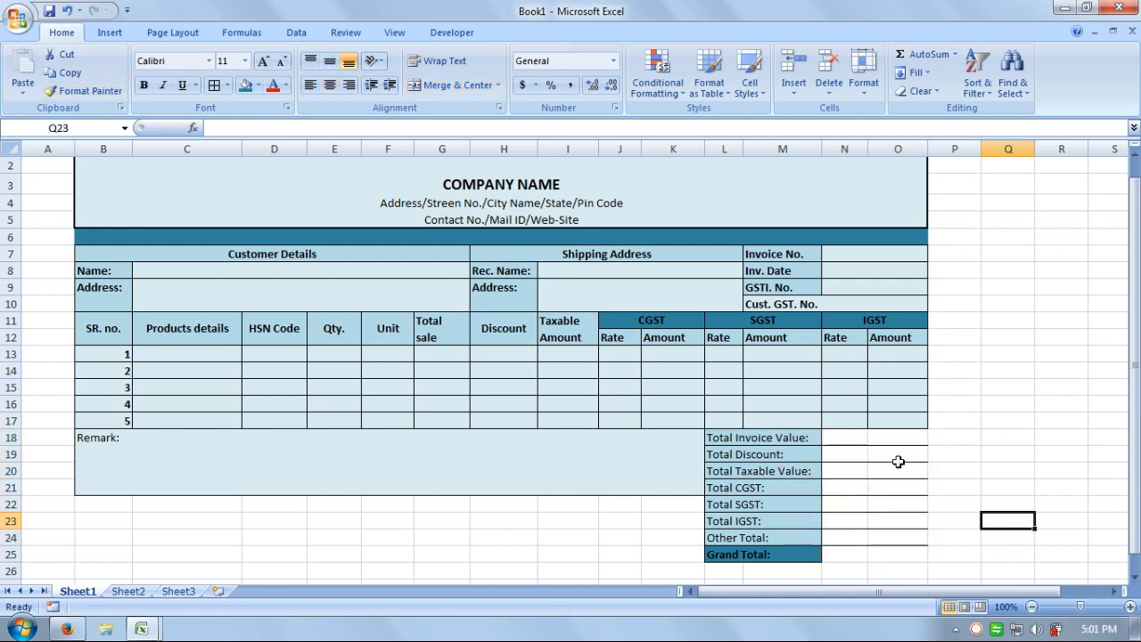
drag(887, 441, 885, 540)
click(852, 440)
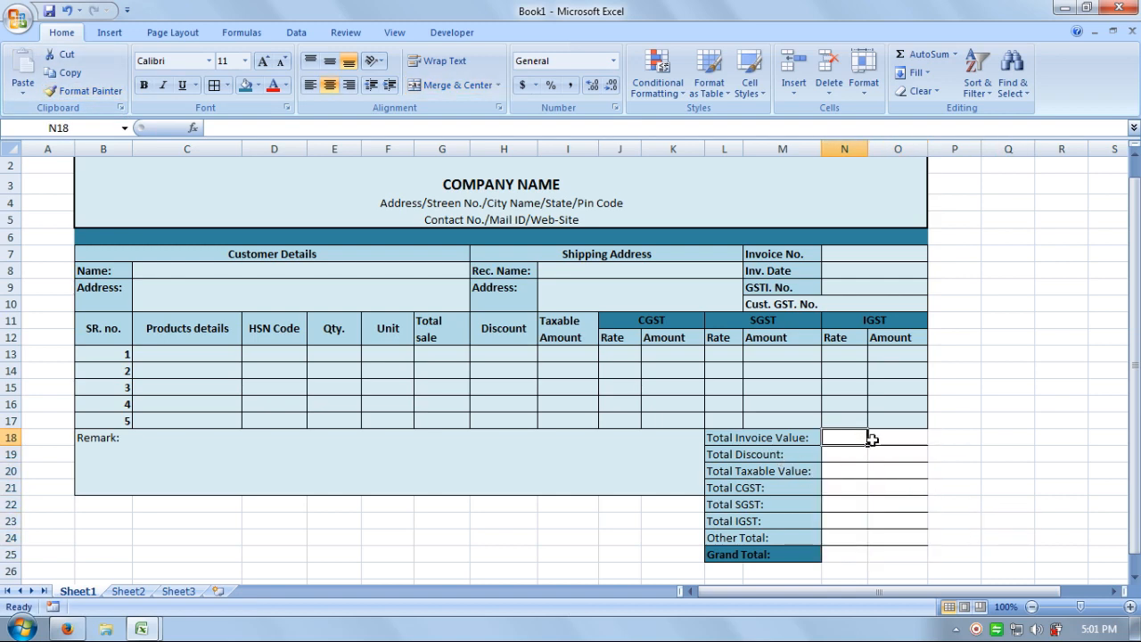
click(872, 440)
Repaint row 18's merged format over the value cells and re-merge rows 18 and 19.
drag(854, 438, 887, 438)
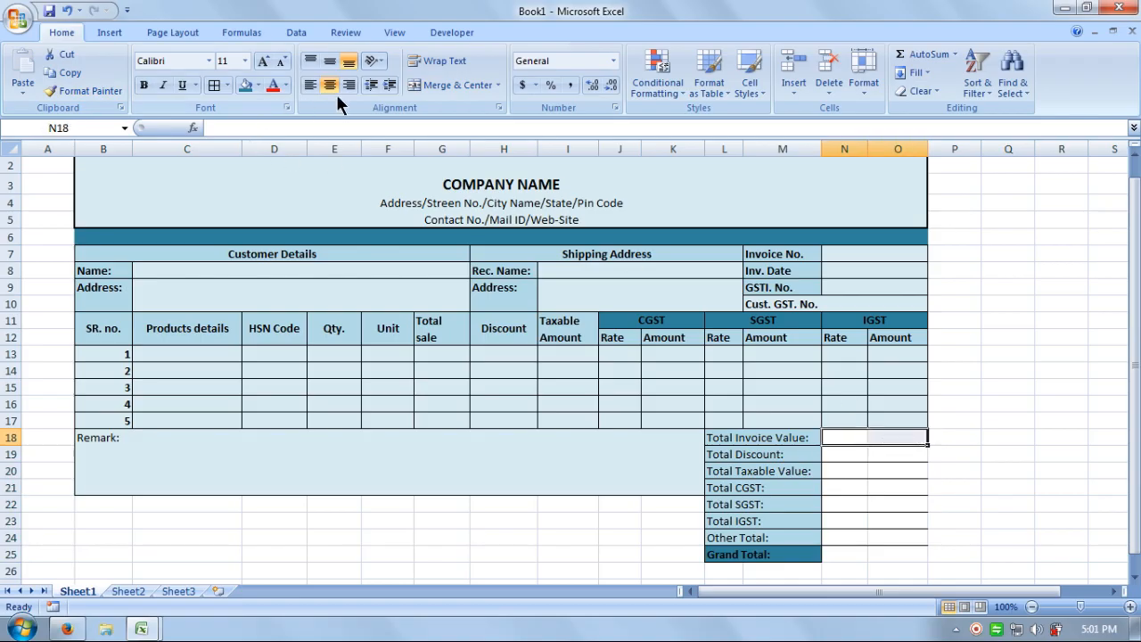
click(86, 90)
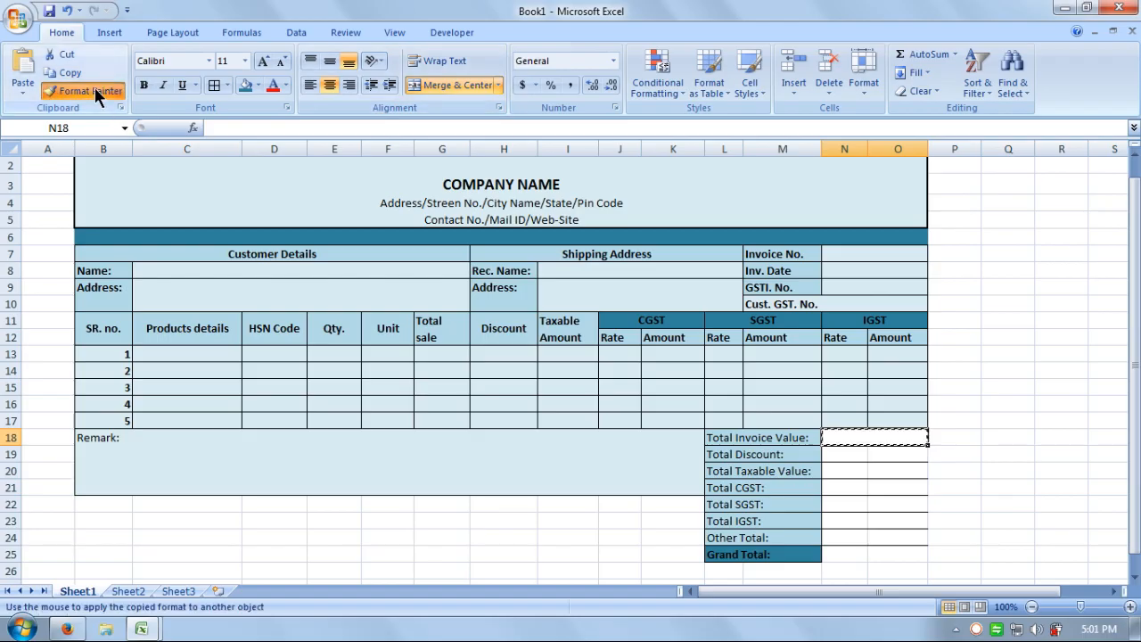
mouse_move(861, 436)
mouse_down()
mouse_move(879, 458)
mouse_move(872, 548)
mouse_up()
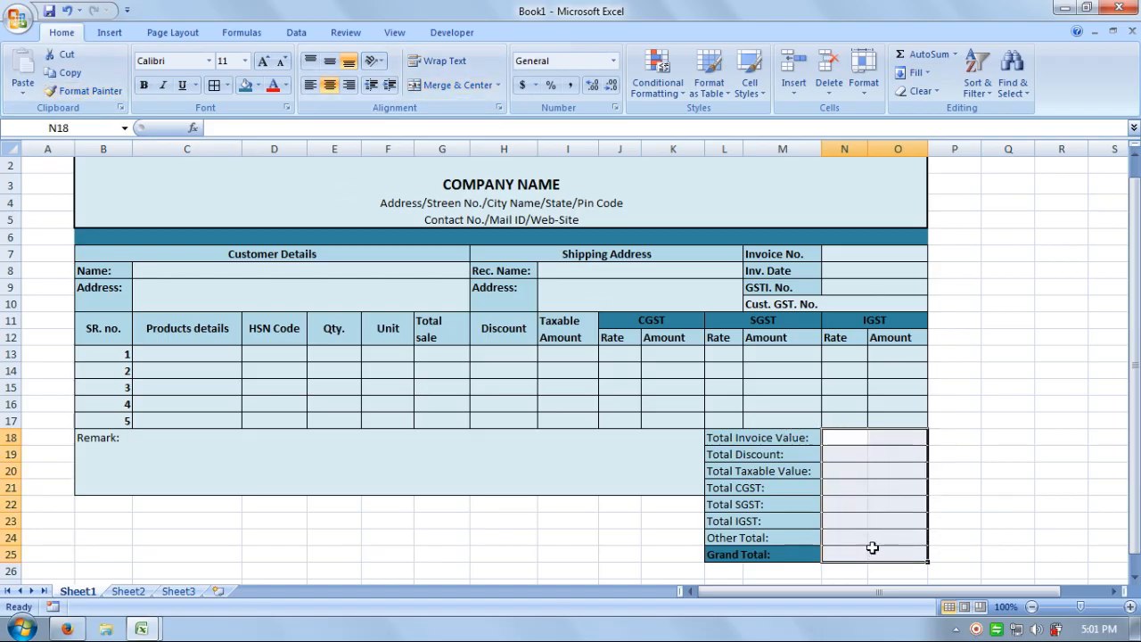
click(887, 470)
click(853, 470)
mouse_move(860, 439)
mouse_down()
mouse_move(894, 438)
mouse_move(861, 455)
mouse_up()
click(457, 84)
click(451, 85)
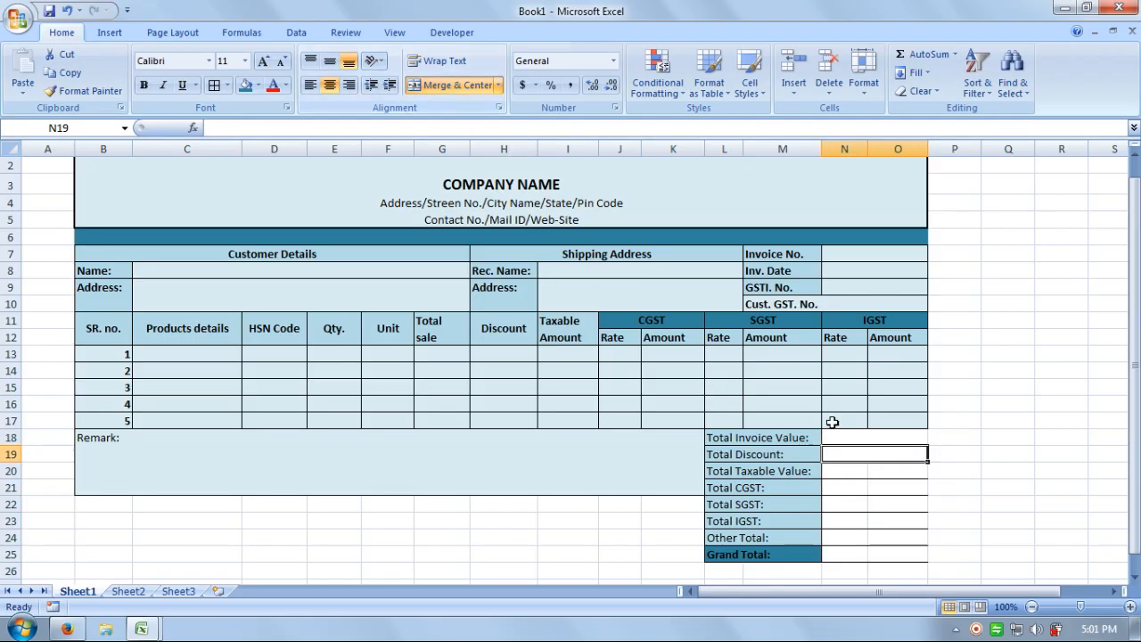
drag(777, 436, 777, 551)
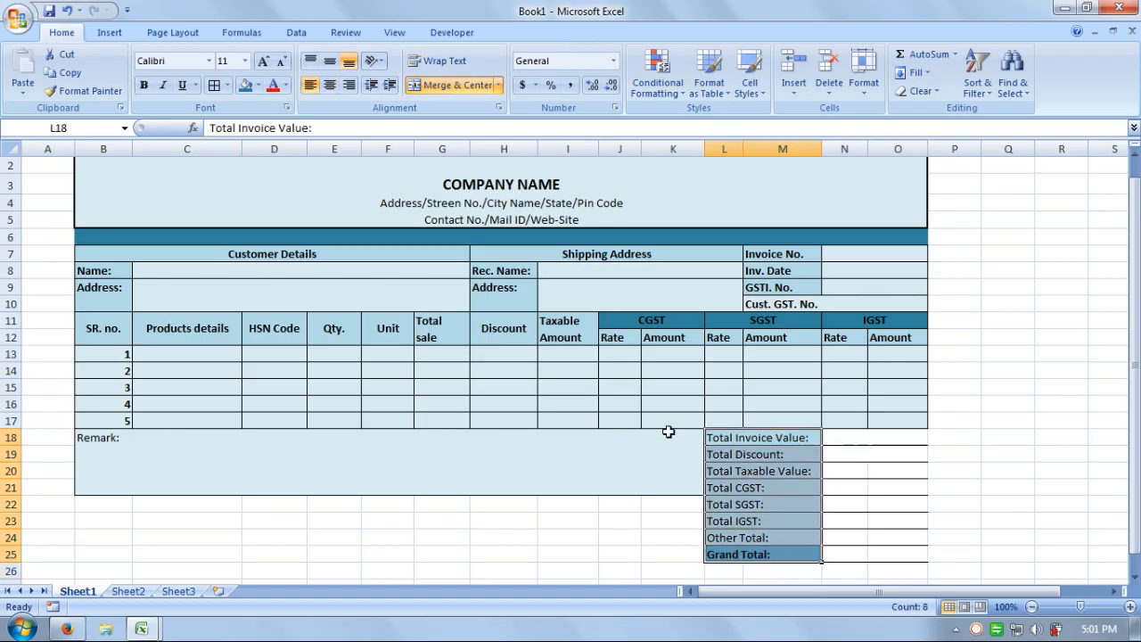
Paint the total labels' fill colours onto the value cells N18:O25.
click(93, 90)
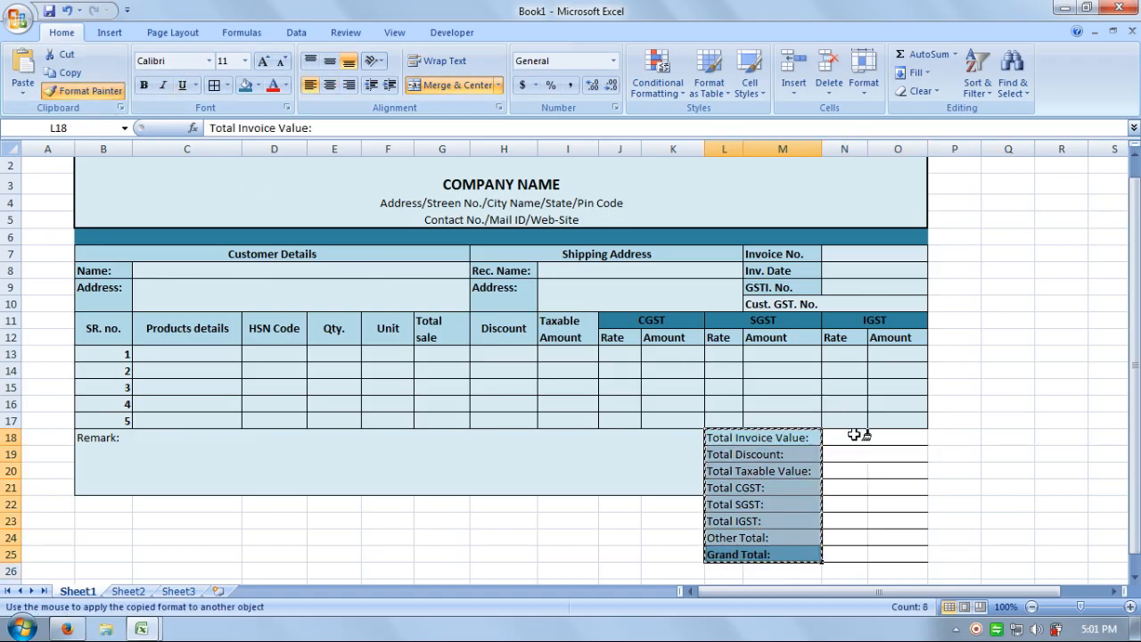
drag(854, 434, 858, 550)
click(960, 516)
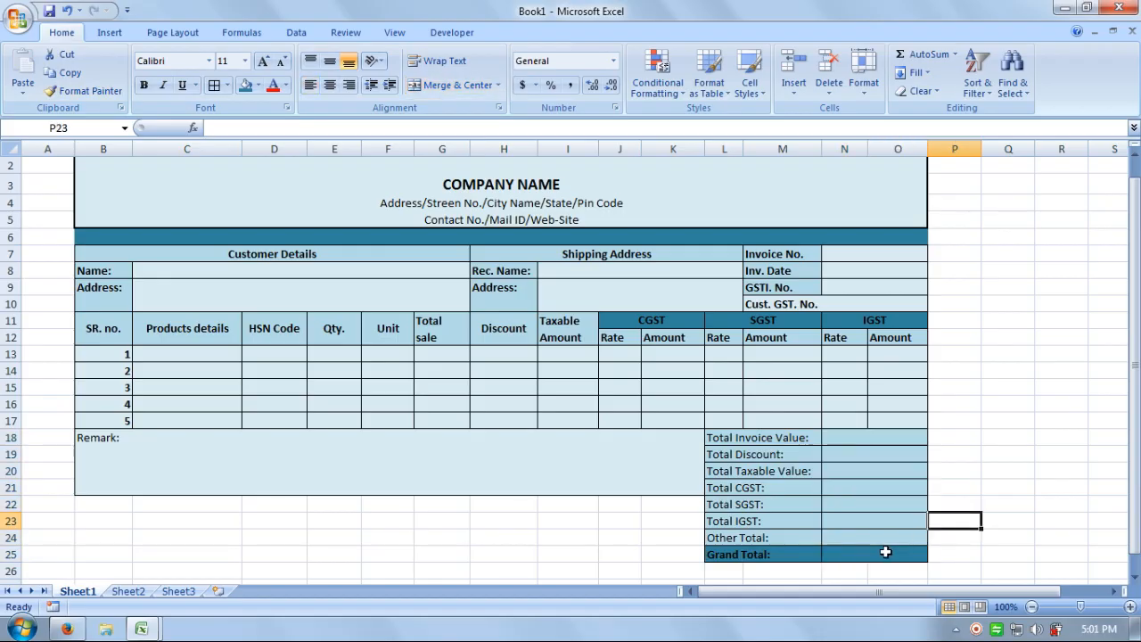
click(884, 551)
click(881, 437)
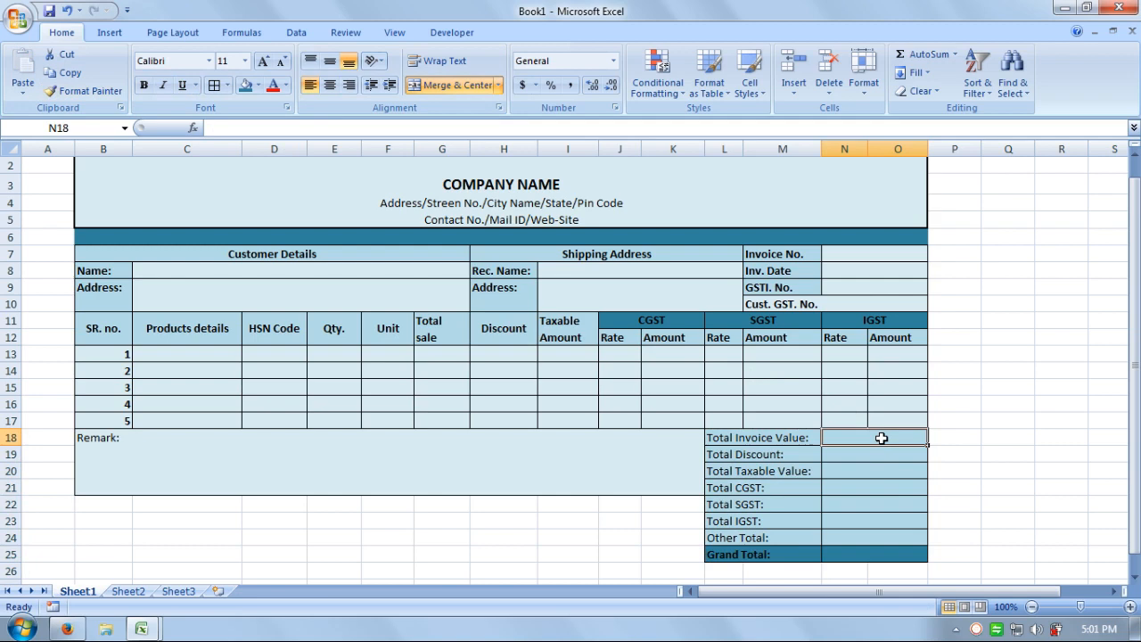
click(975, 491)
Give the value cells N18:O24 an Aqua, Accent 5, Lighter 60% fill.
drag(899, 438, 896, 537)
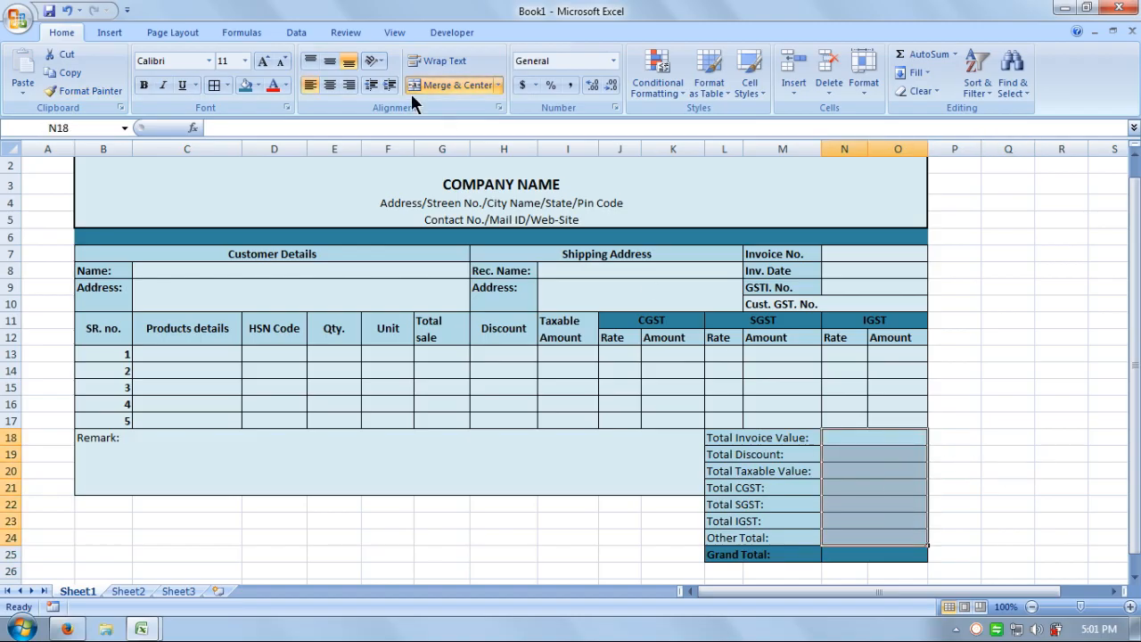
click(258, 85)
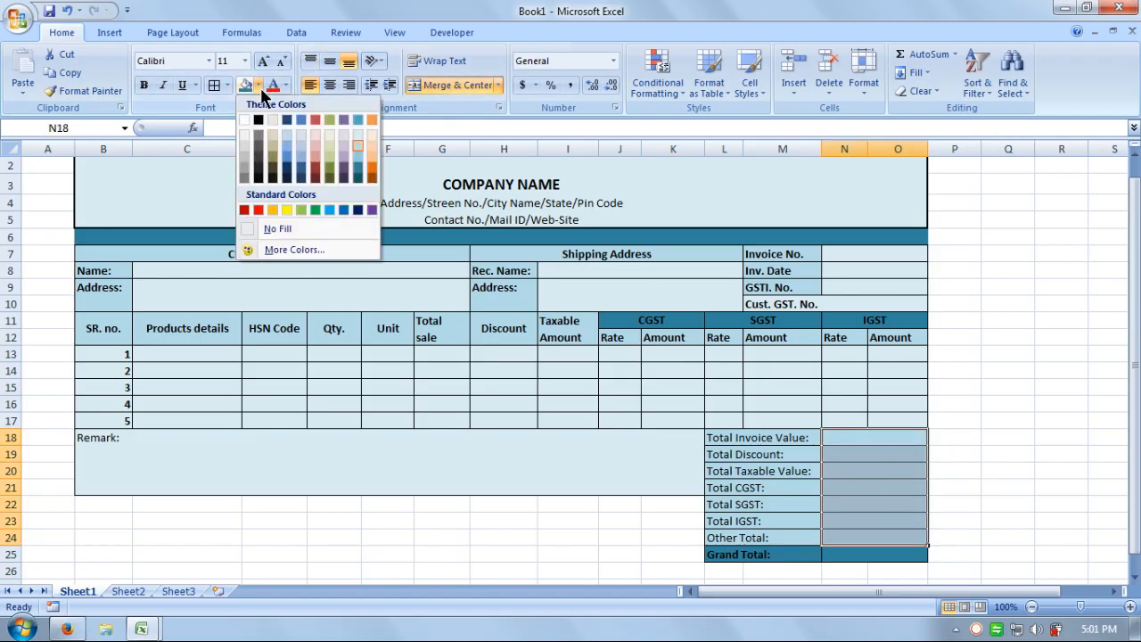
click(357, 131)
click(1025, 403)
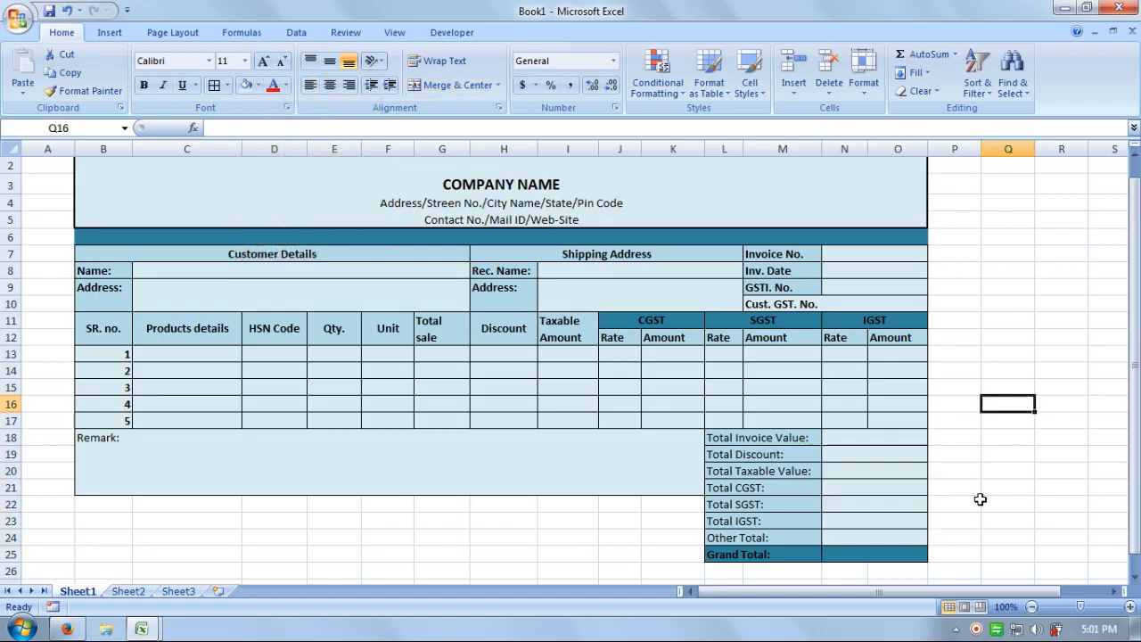
click(881, 554)
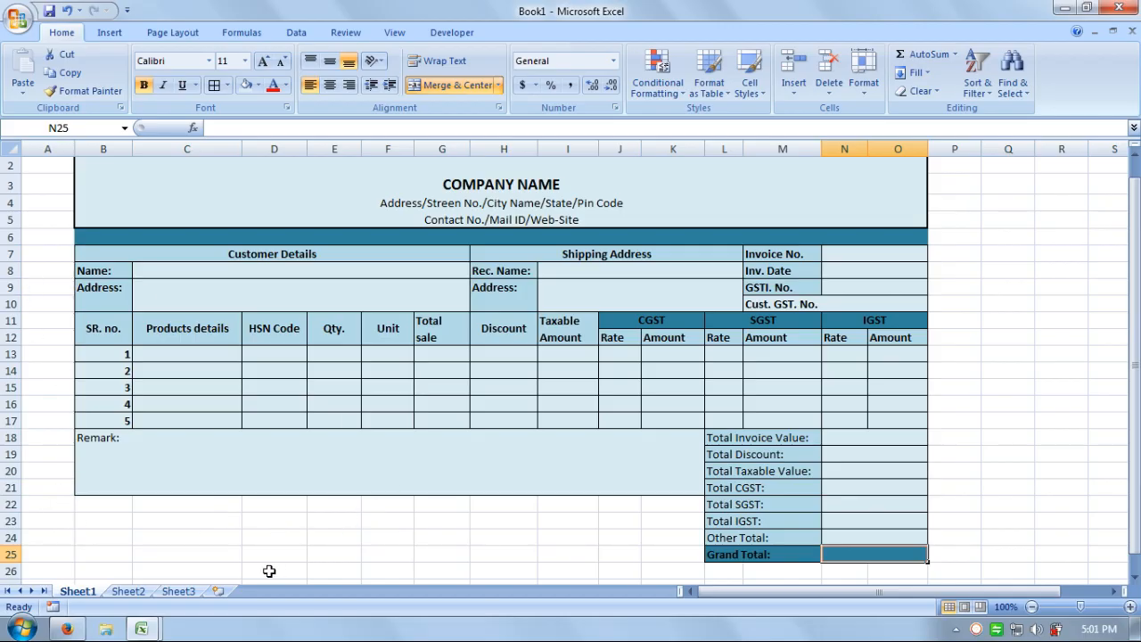
scroll(269, 568, up, 1)
drag(1135, 403, 1138, 535)
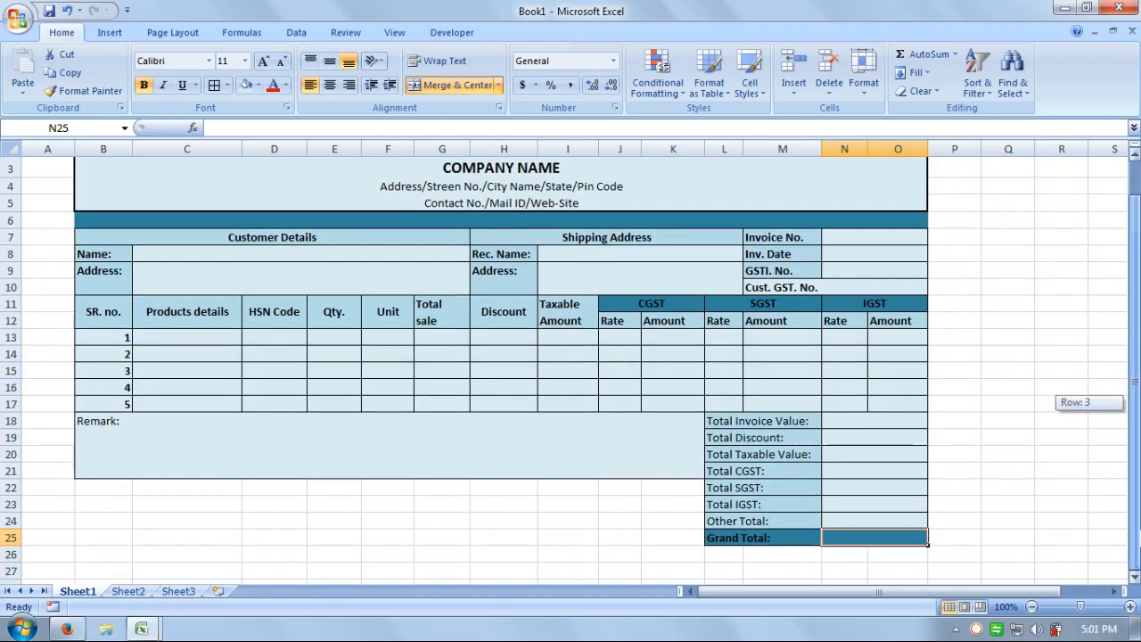
Merge B22:F22, B23:F23, B24:F24 and B25:F25 individually, then type 'Reciever Sign.' in B22.
click(1134, 576)
click(1134, 576)
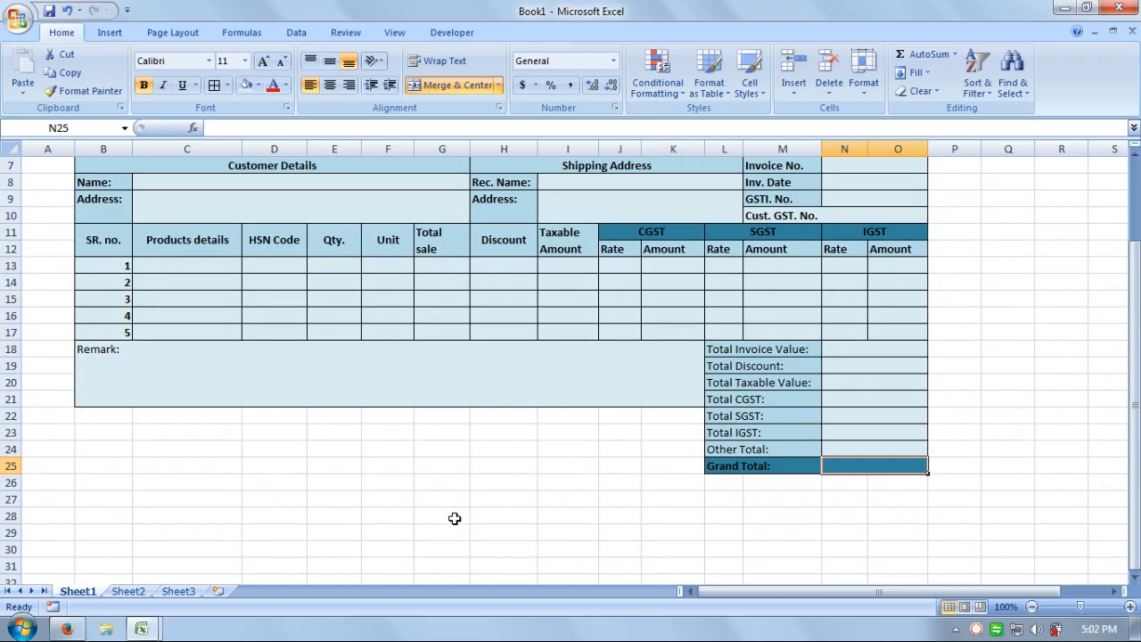
click(104, 415)
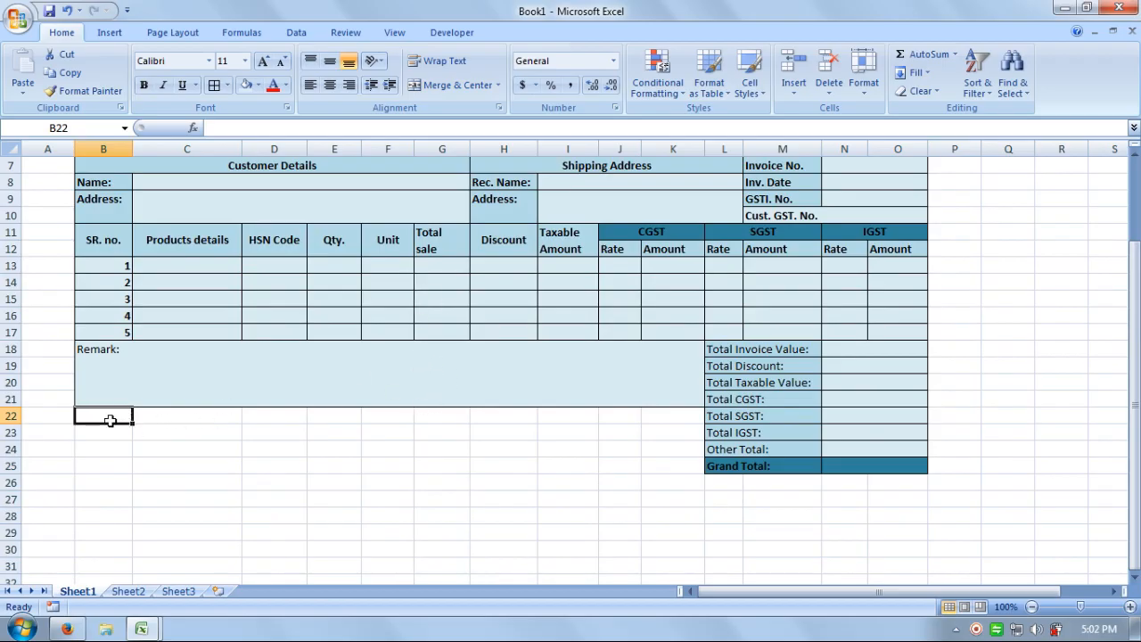
drag(110, 415, 385, 422)
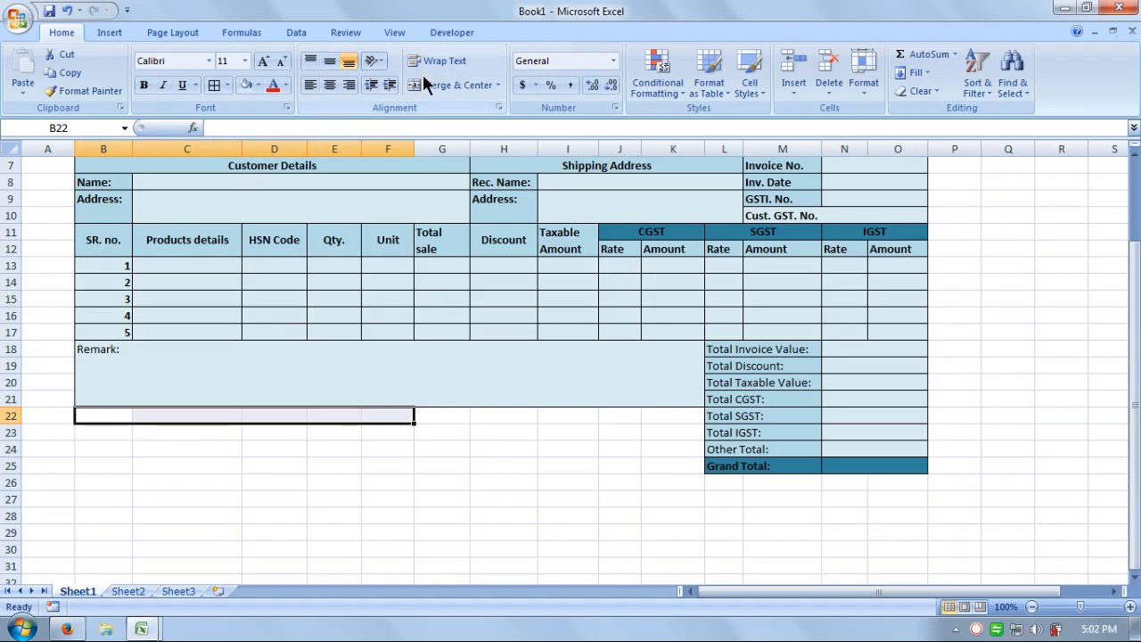
click(454, 85)
drag(114, 430, 401, 432)
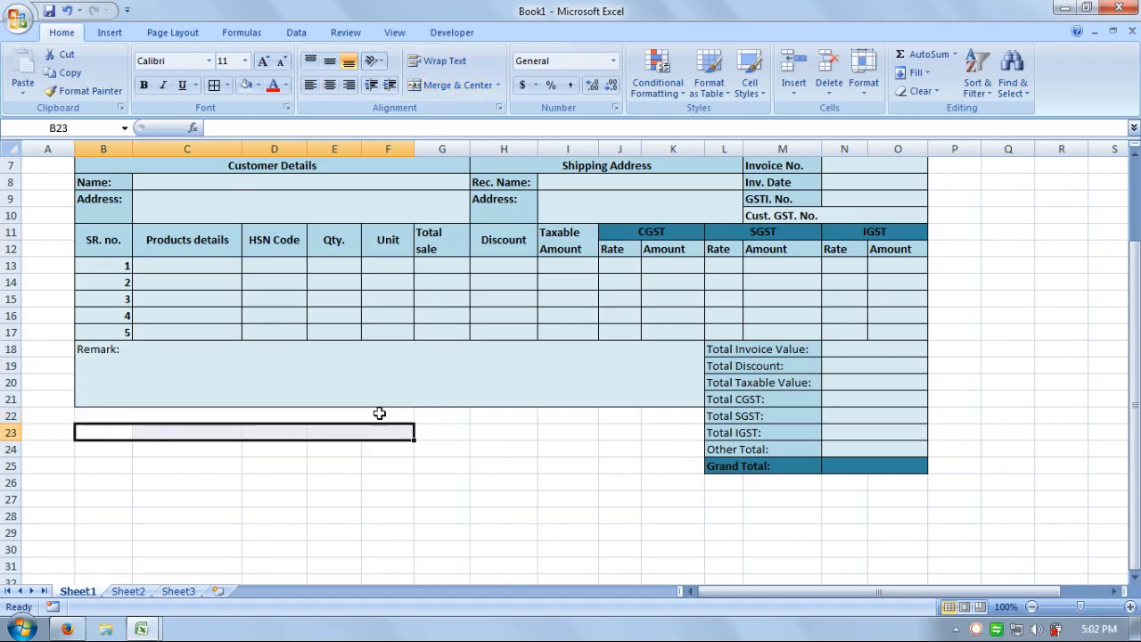
click(422, 89)
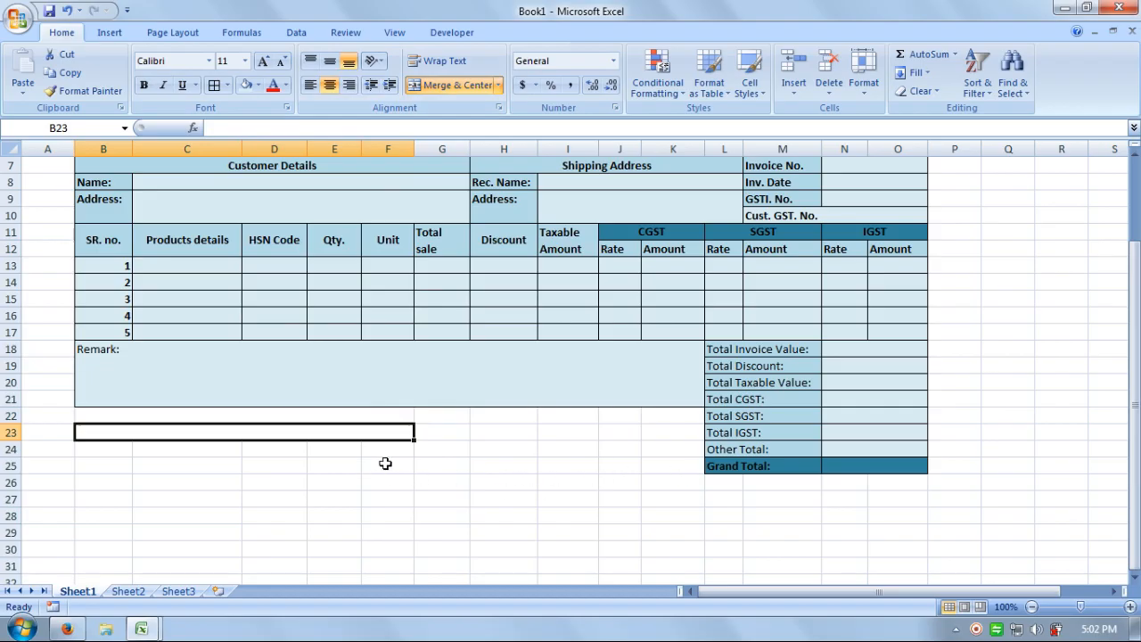
drag(389, 449, 98, 450)
click(475, 89)
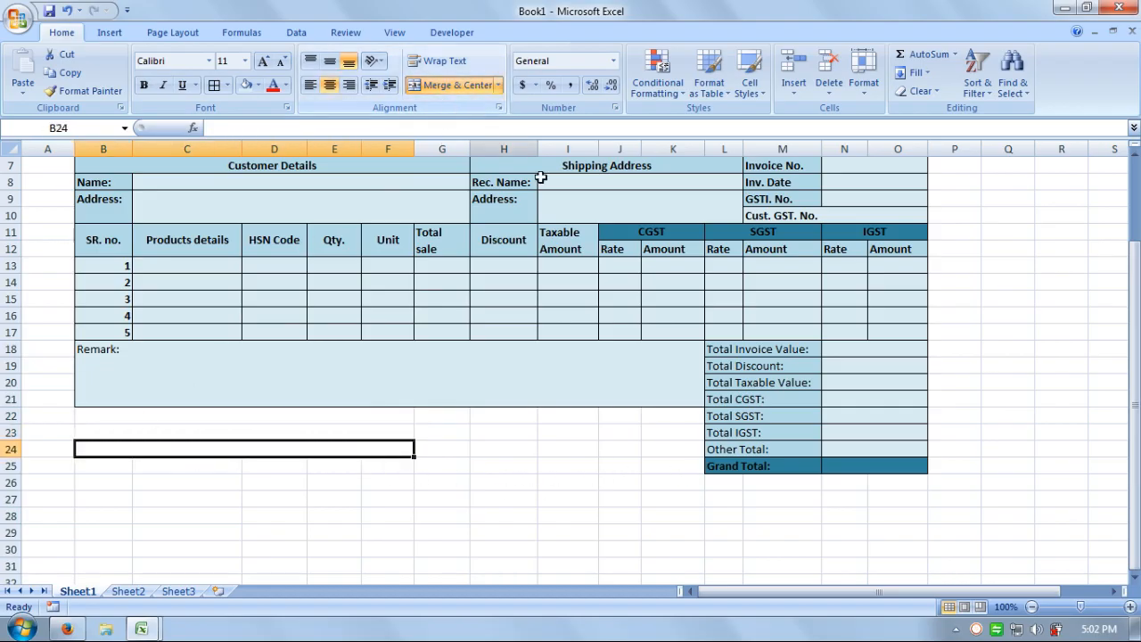
drag(392, 465, 124, 464)
click(438, 86)
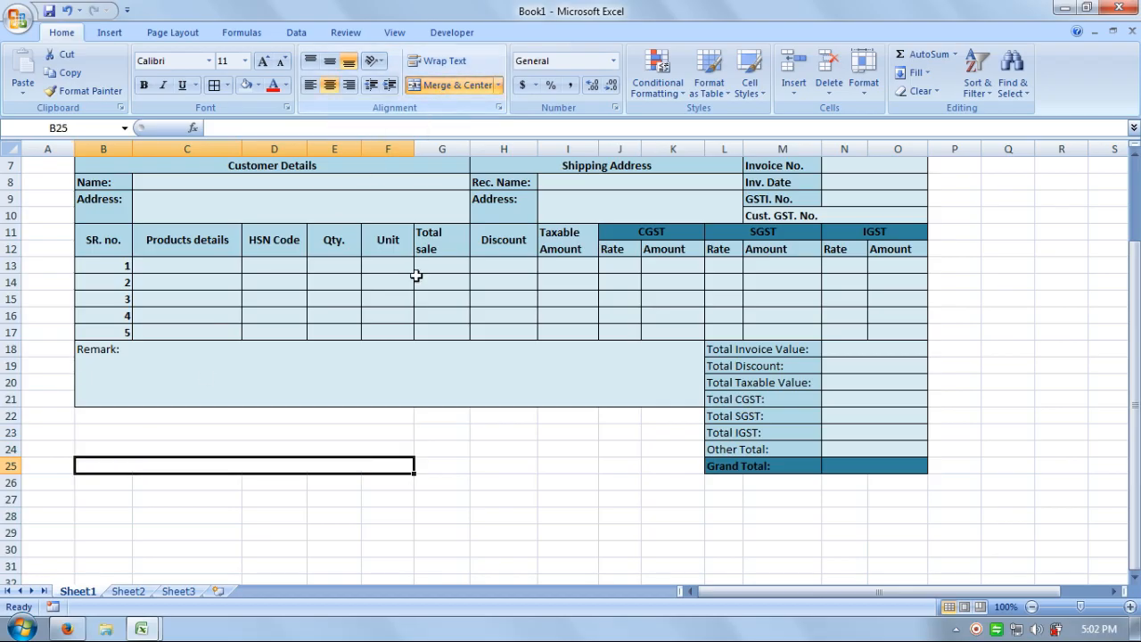
click(293, 414)
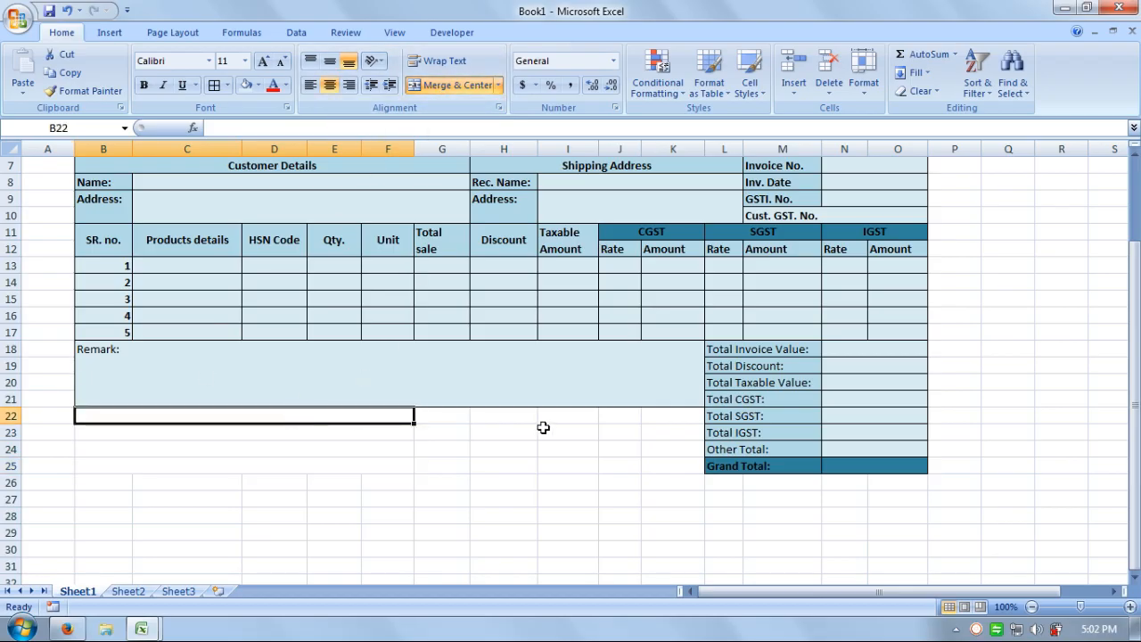
text(Rec)
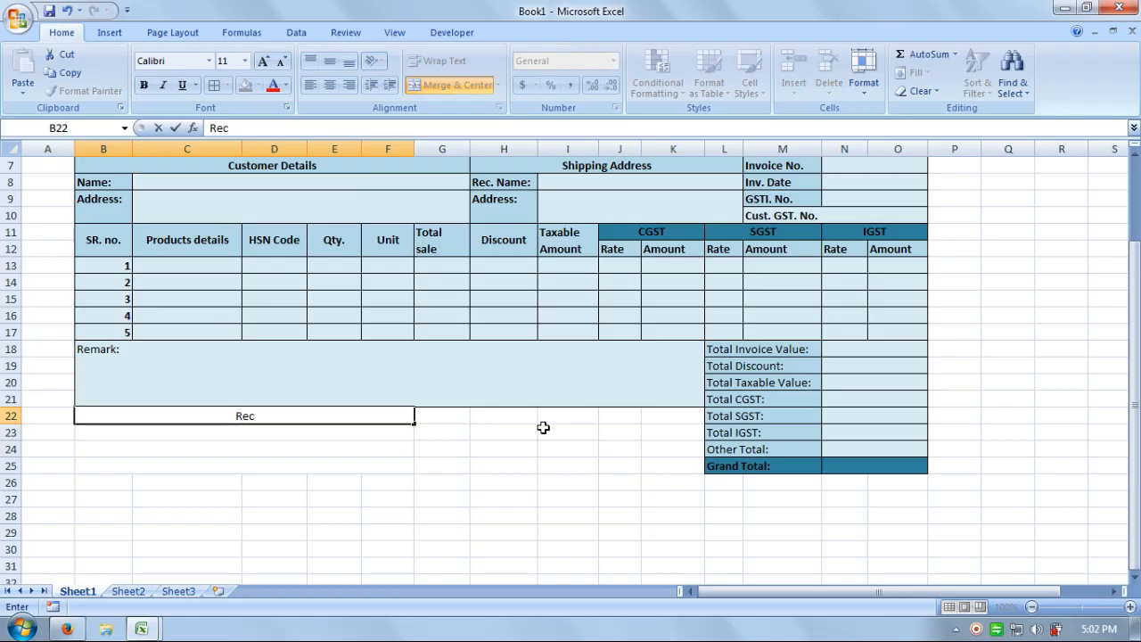
text(iever Sign.)
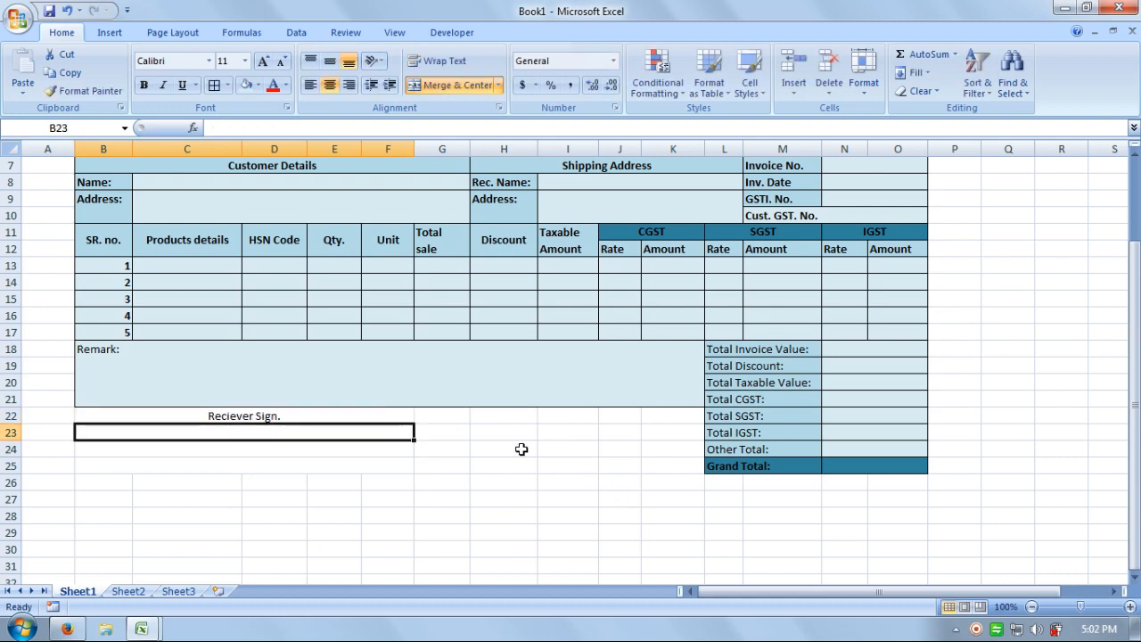
Left-align 'Reciever Sign.' and enter 'Date: DD/MM/YYYY' in B25.
click(383, 415)
click(310, 84)
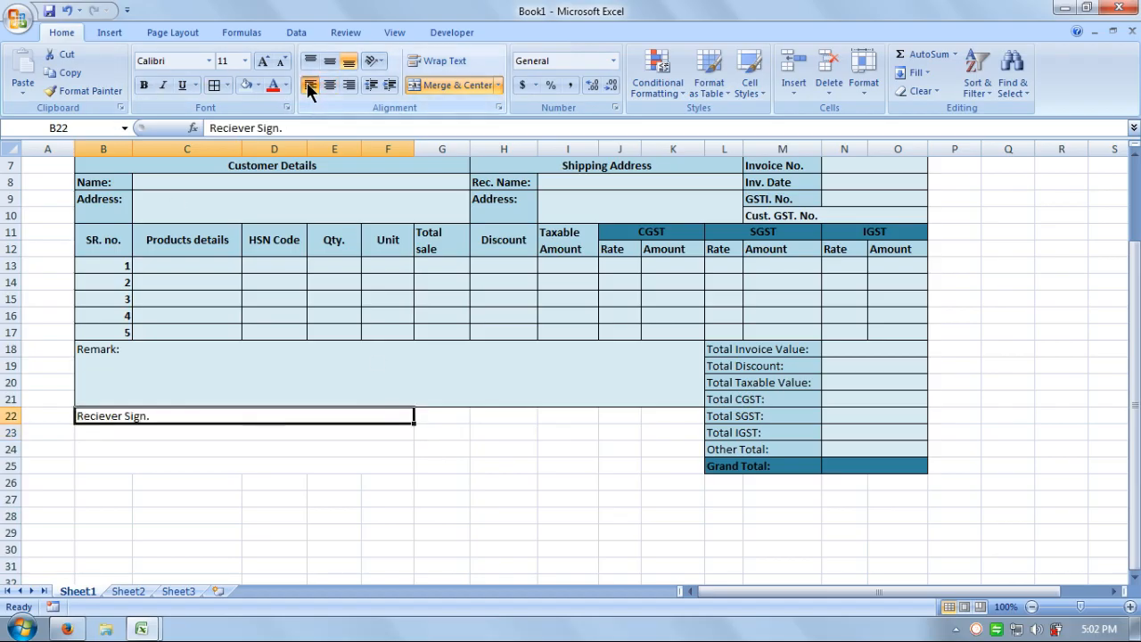
click(157, 467)
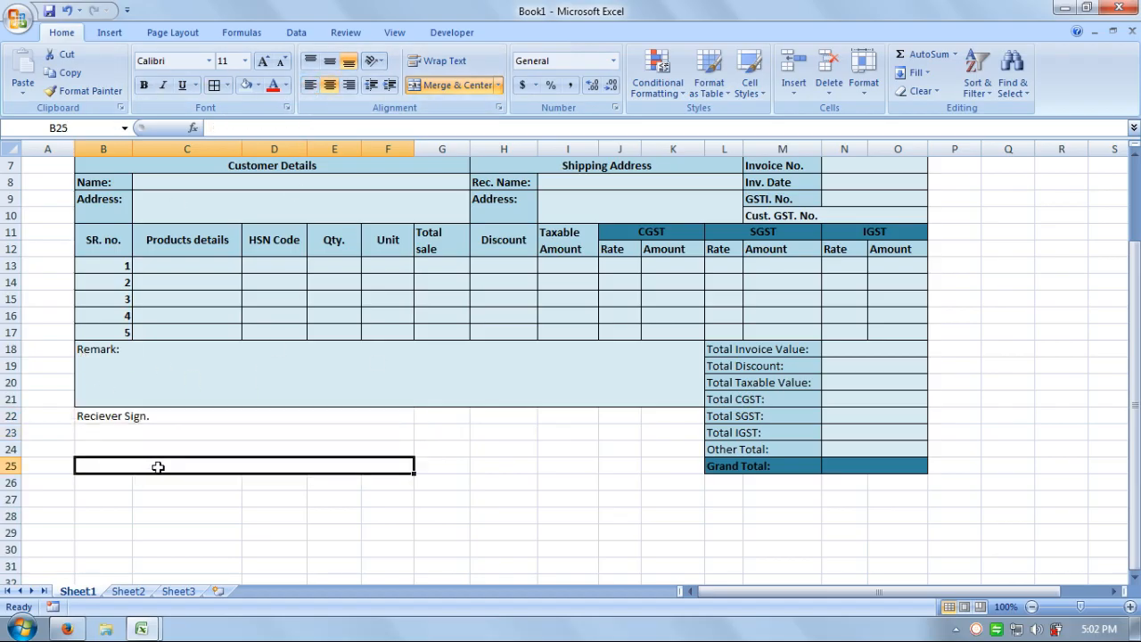
text(Da)
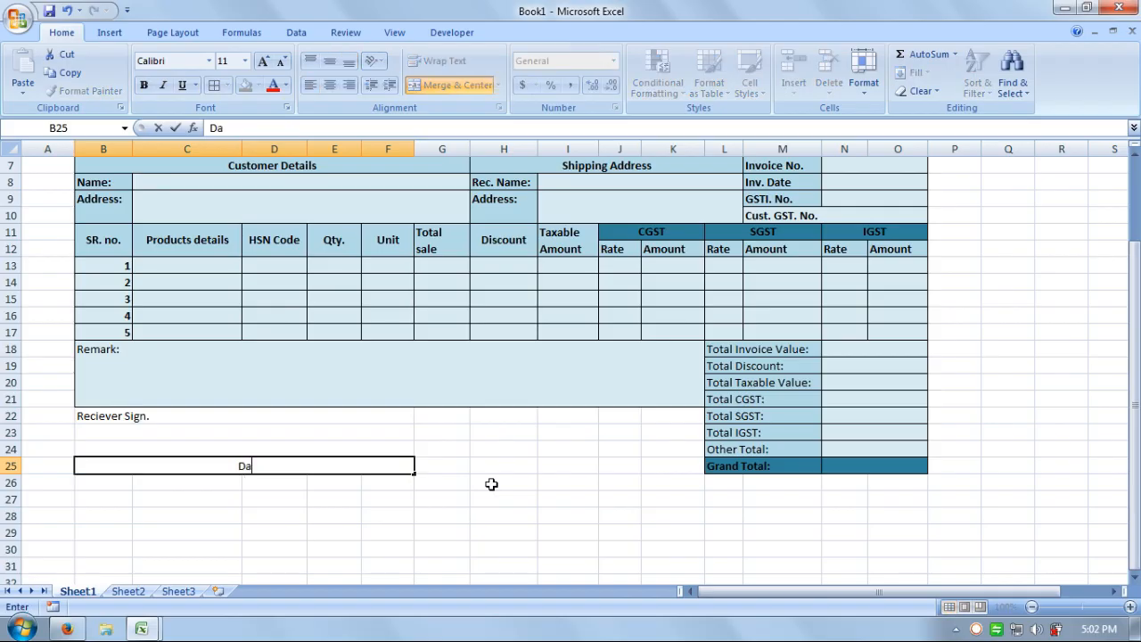
text(te: DD/M)
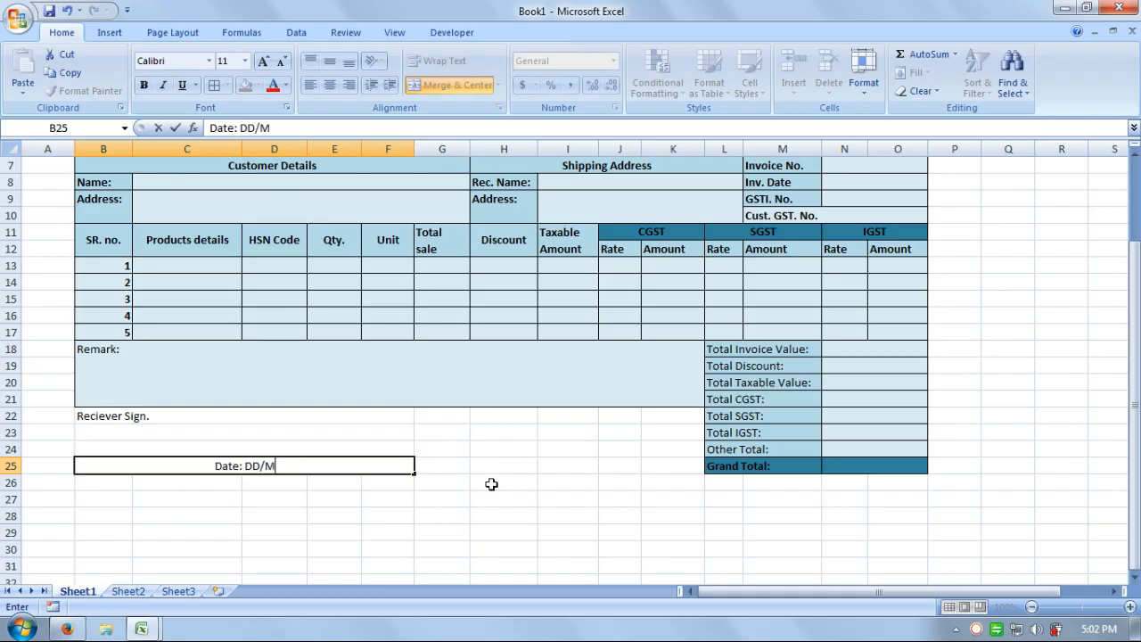
text(M/YYYY)
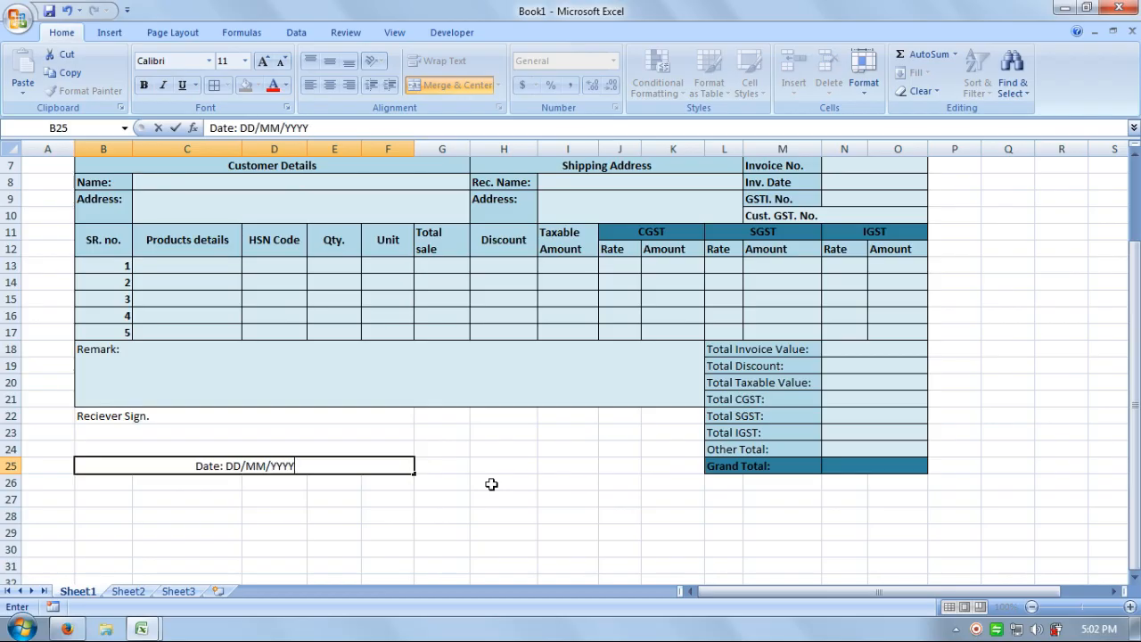
click(366, 499)
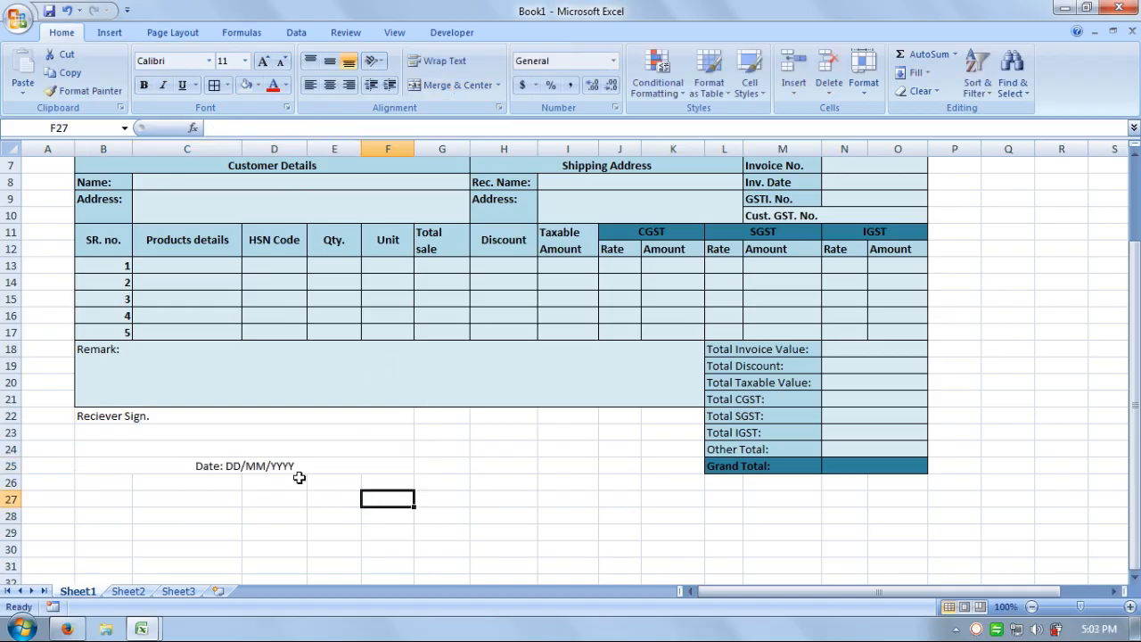
Bold the word 'Date:' and left-align the date line in B25.
click(221, 466)
double_click(225, 466)
drag(225, 466, 80, 465)
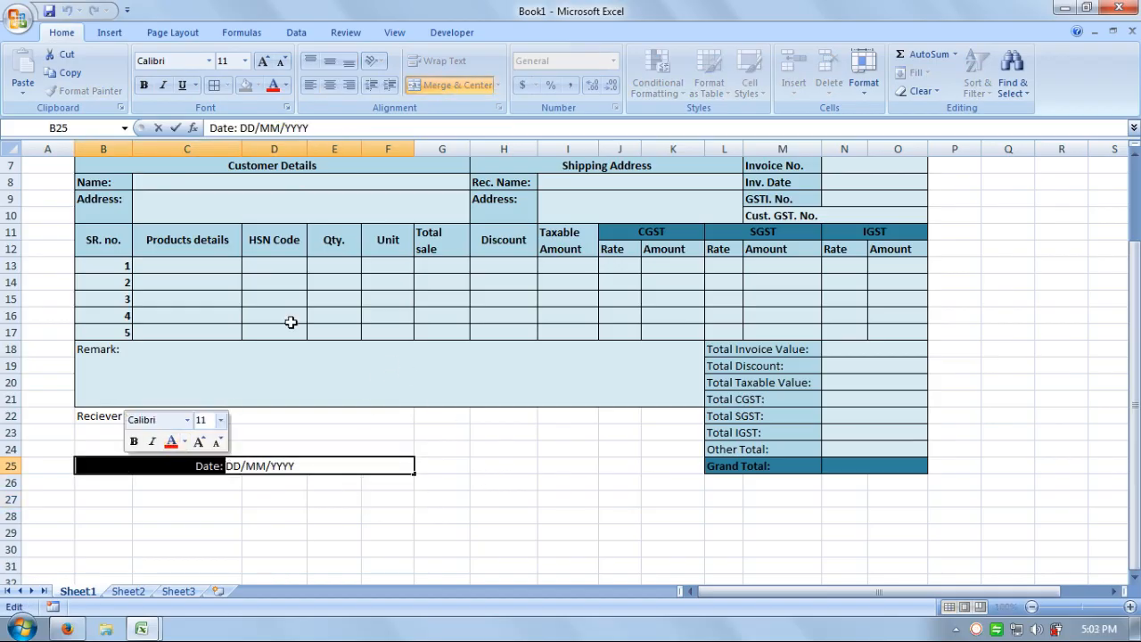
click(144, 86)
click(452, 448)
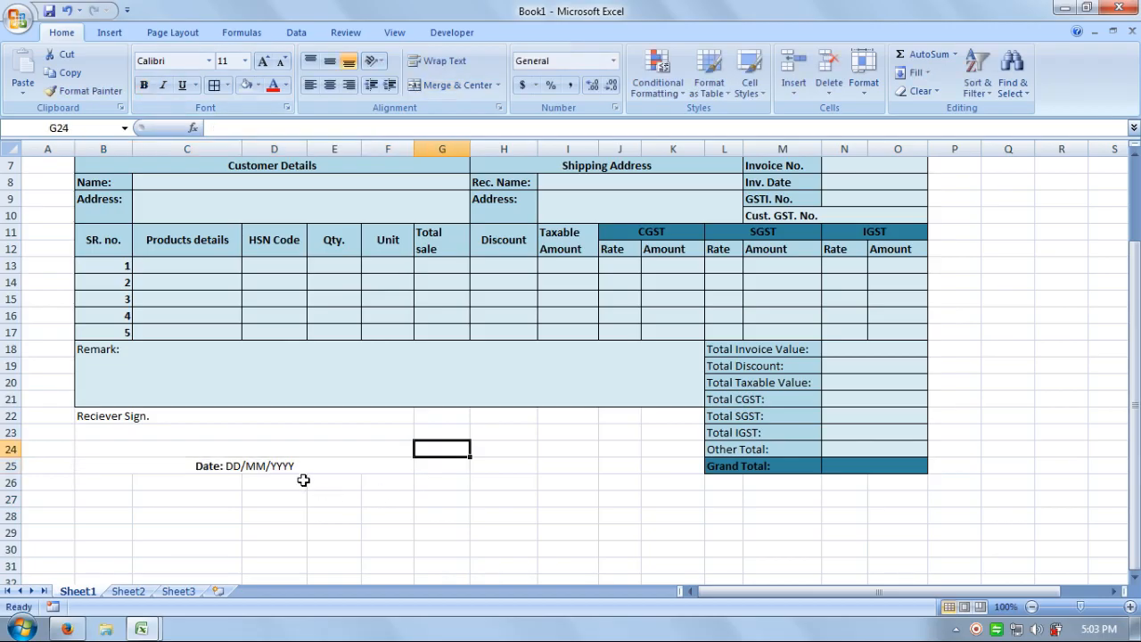
click(311, 469)
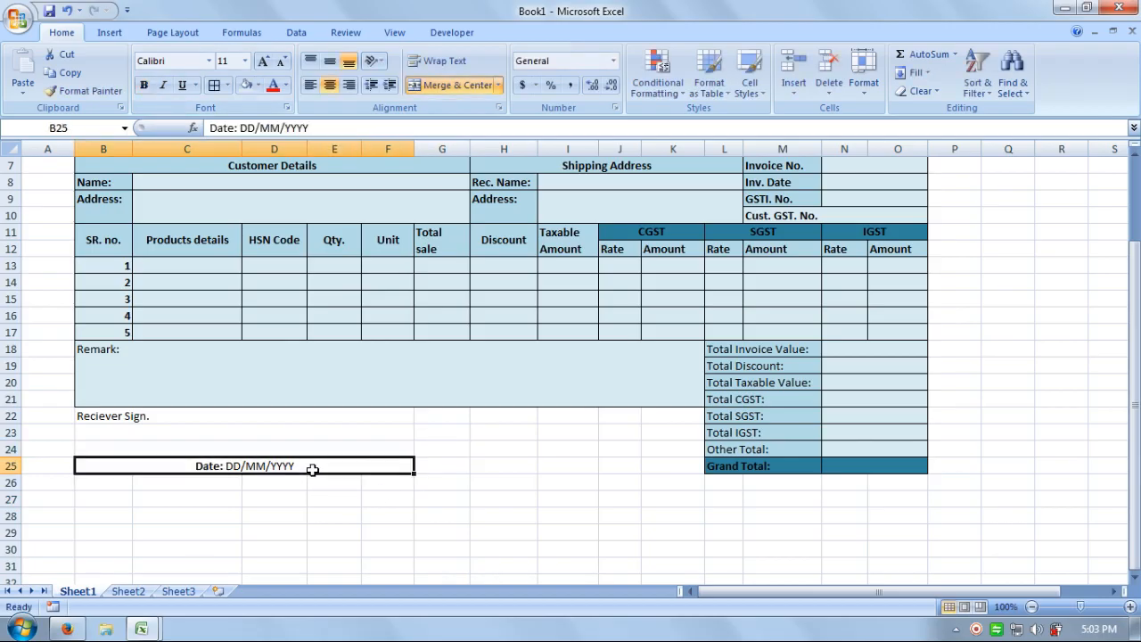
click(311, 85)
click(461, 532)
drag(359, 415, 359, 458)
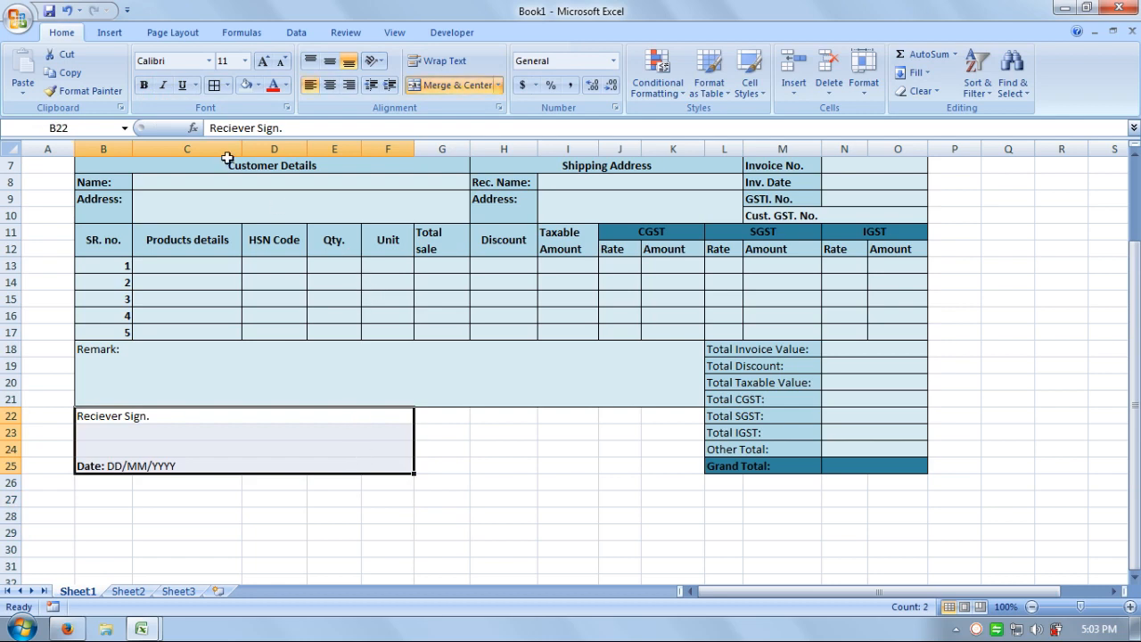
click(229, 86)
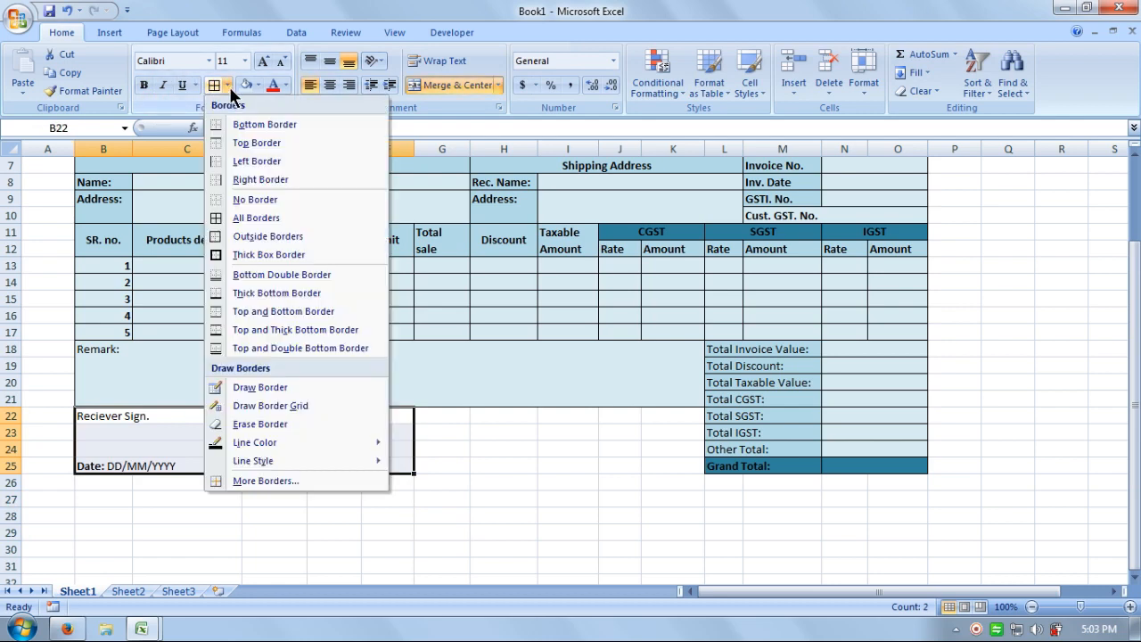
Put an outside border on B22:F25 and paint the same outline onto G22:K25.
click(273, 235)
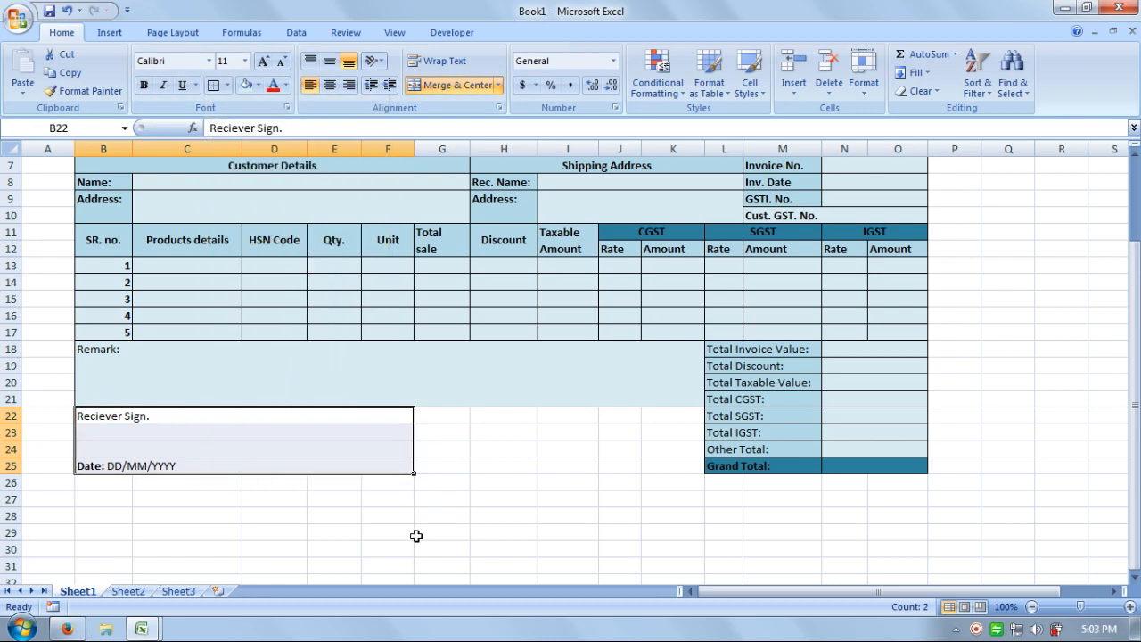
click(419, 530)
drag(376, 425, 372, 458)
click(117, 92)
drag(450, 418, 655, 473)
click(619, 515)
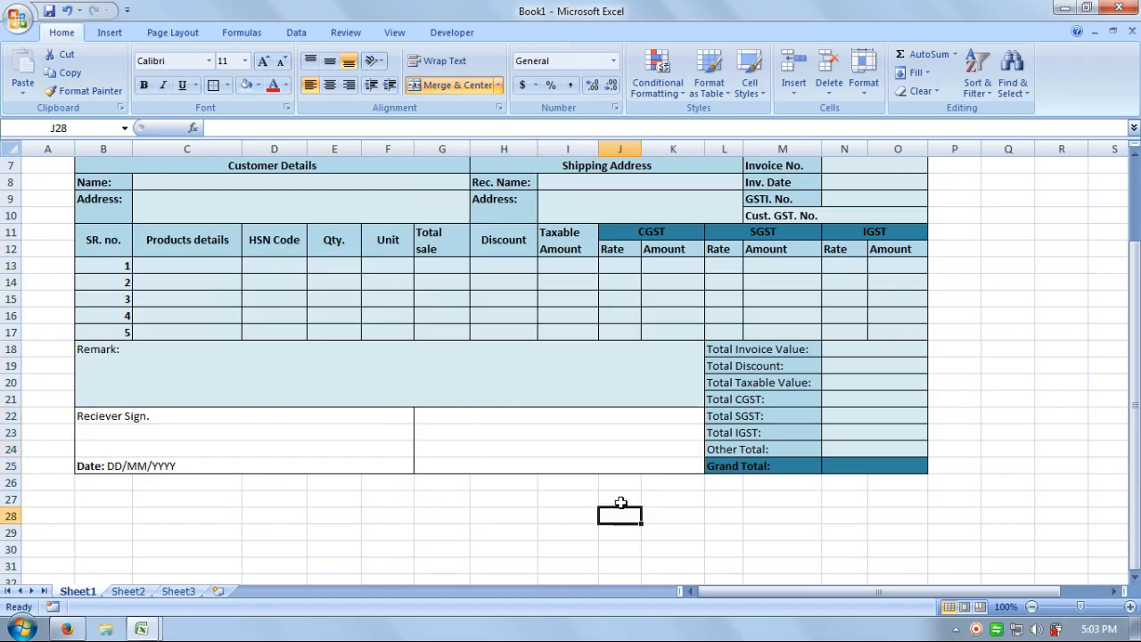
drag(291, 418, 289, 463)
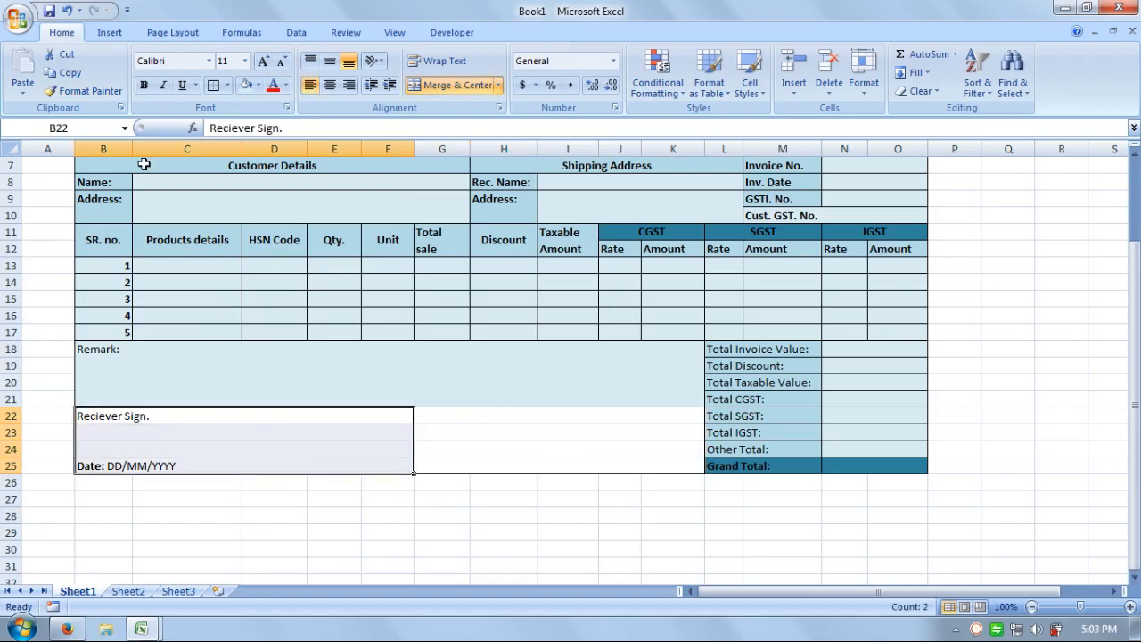
click(72, 73)
Paste the signature block into G22:K25 and relabel it 'Authorized Sign.'.
click(448, 419)
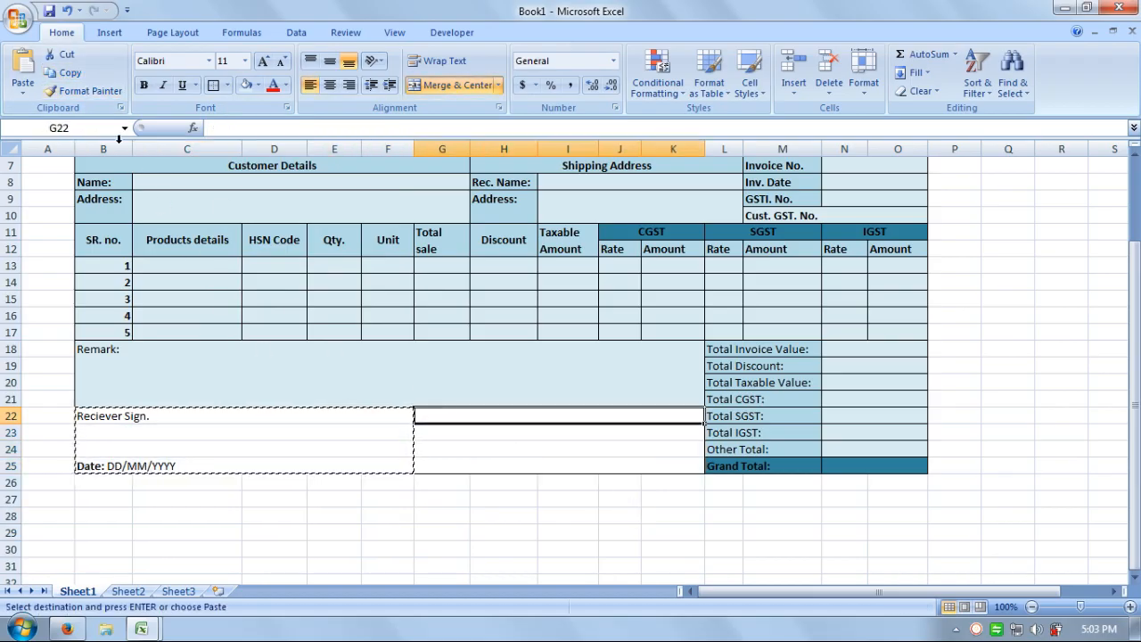
click(24, 71)
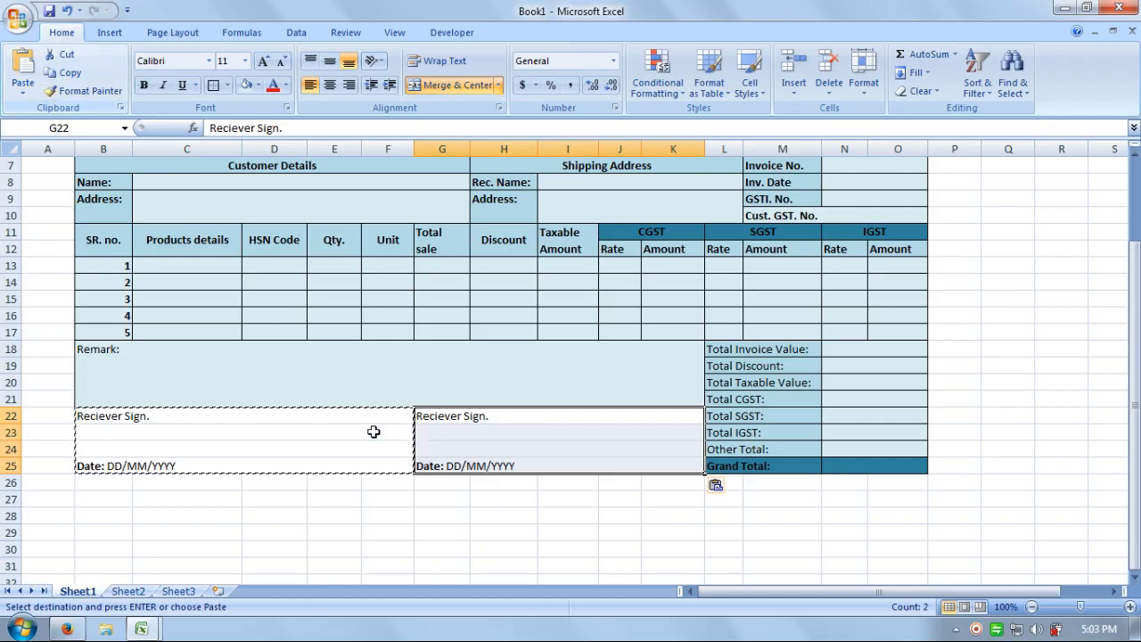
double_click(463, 415)
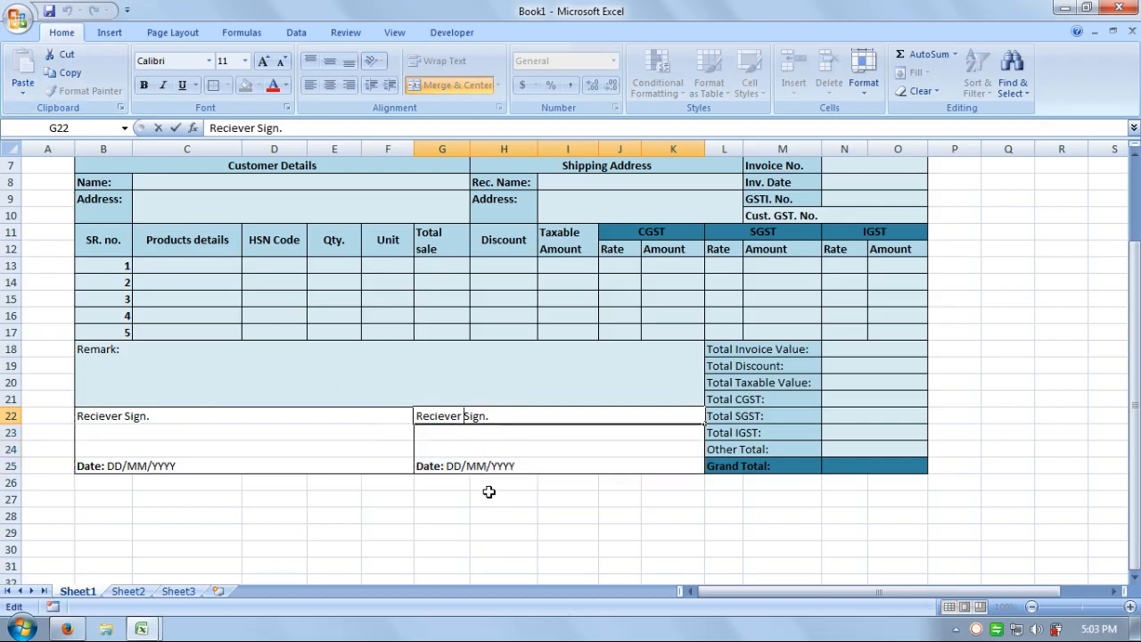
key(BackSpace)
key(BackSpace)
key(BackSpace)
key(BackSpace)
key(BackSpace)
key(BackSpace)
key(BackSpace)
key(BackSpace)
key(BackSpace)
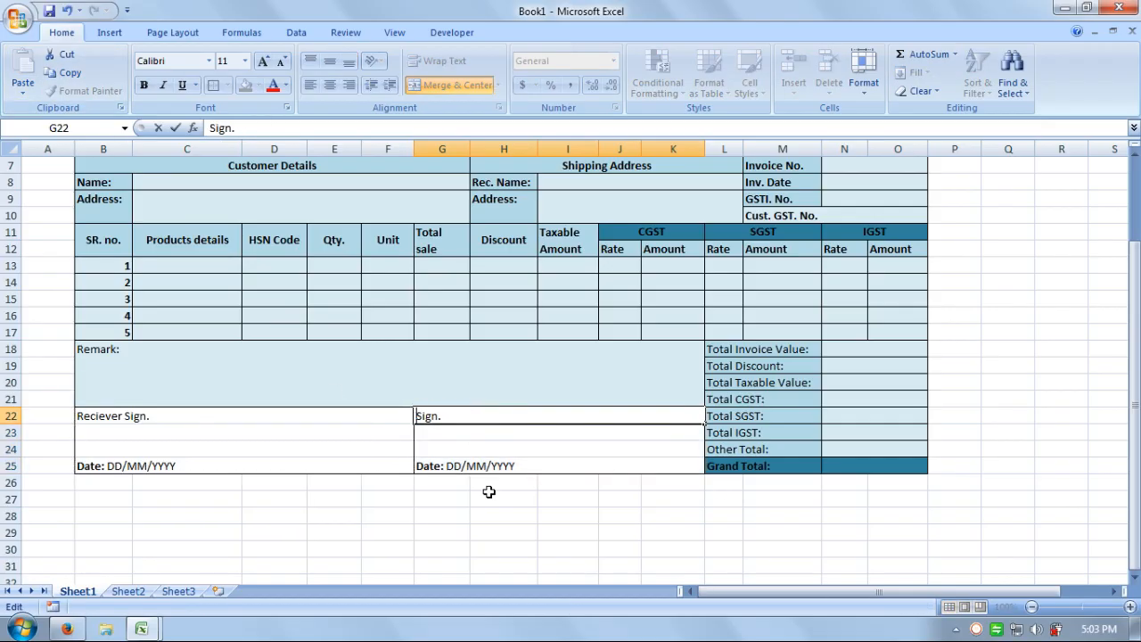
text(a)
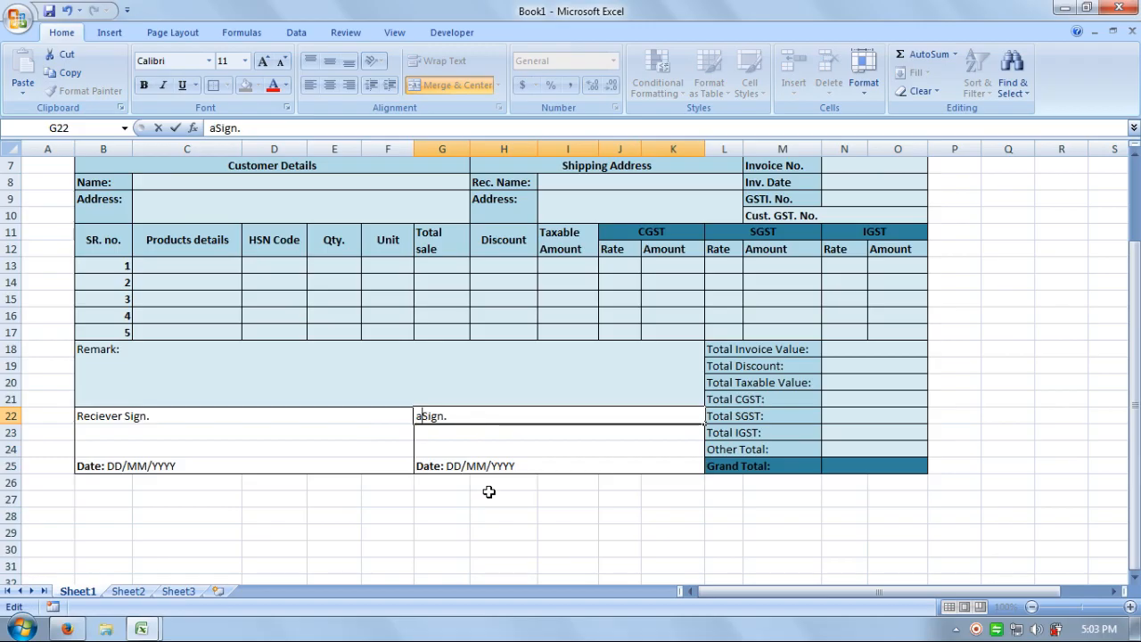
key(BackSpace)
text(Authori)
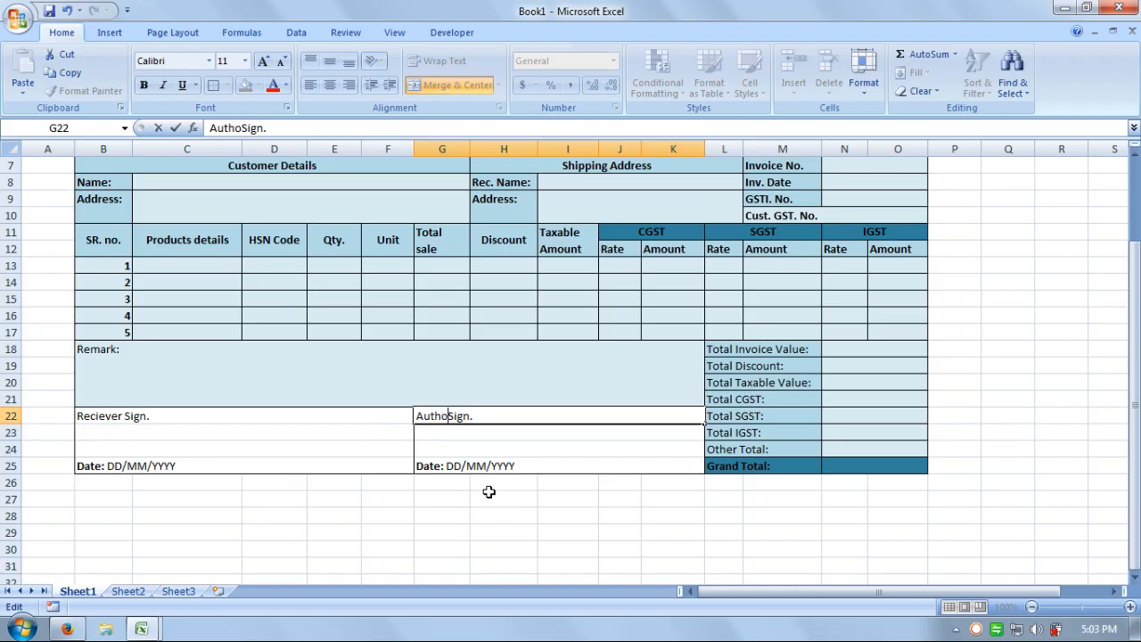
text(zed)
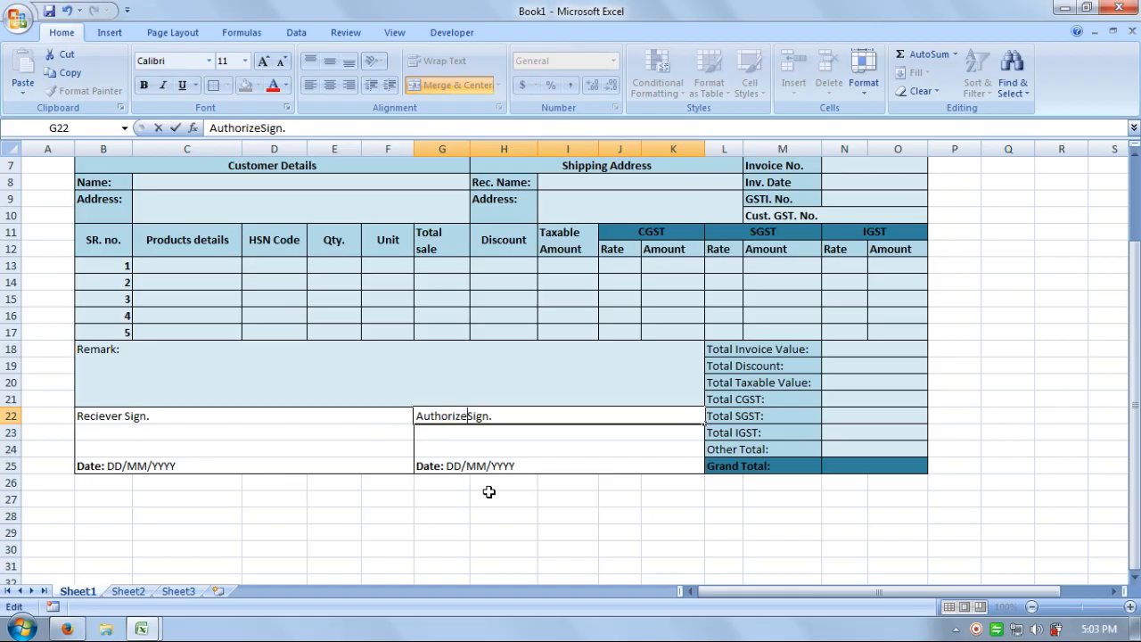
key(Return)
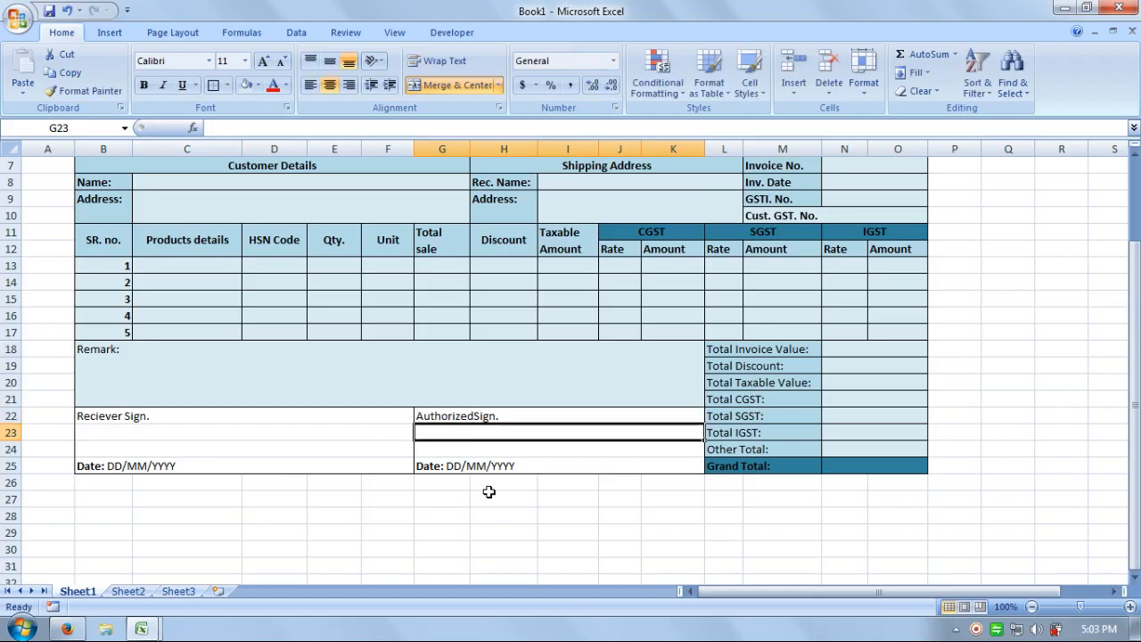
key(Up)
key(Up)
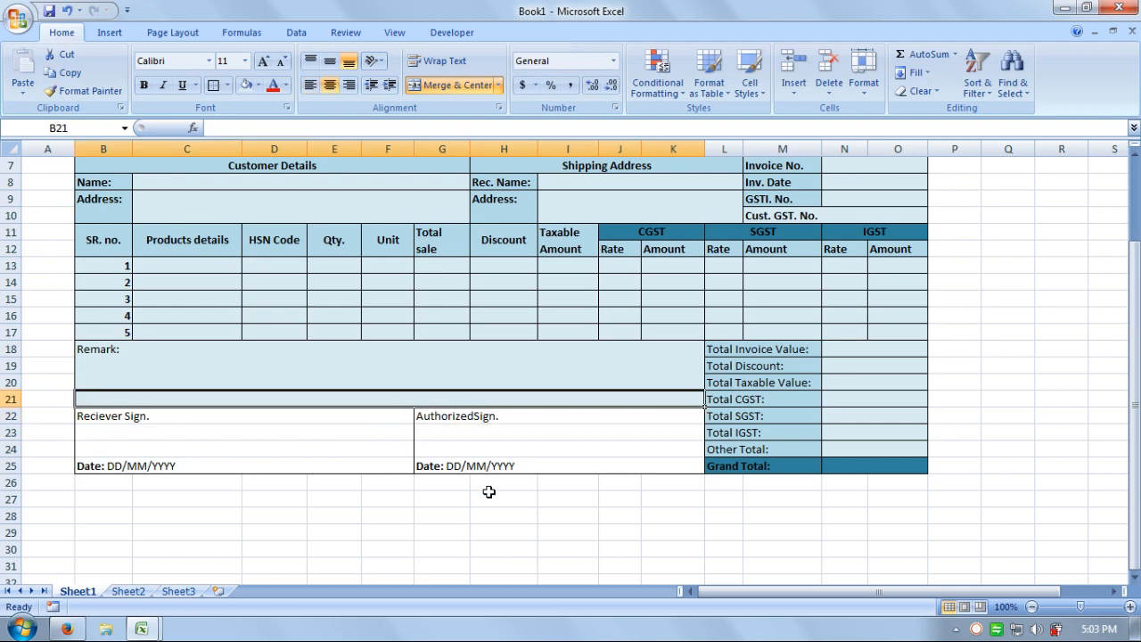
key(Down)
key(F2)
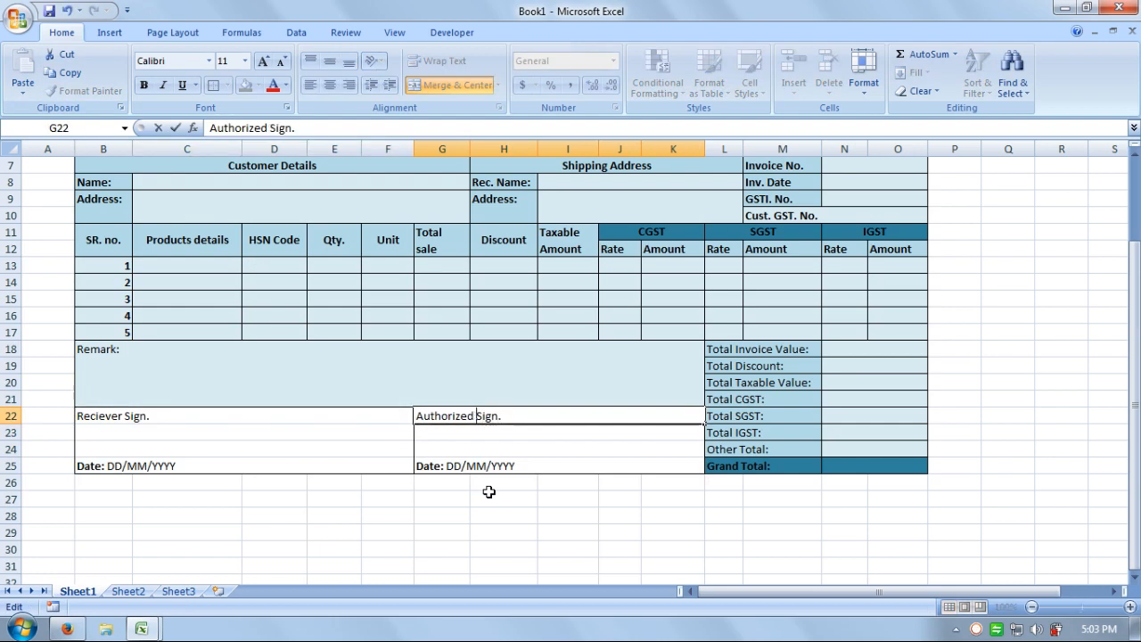
key(Return)
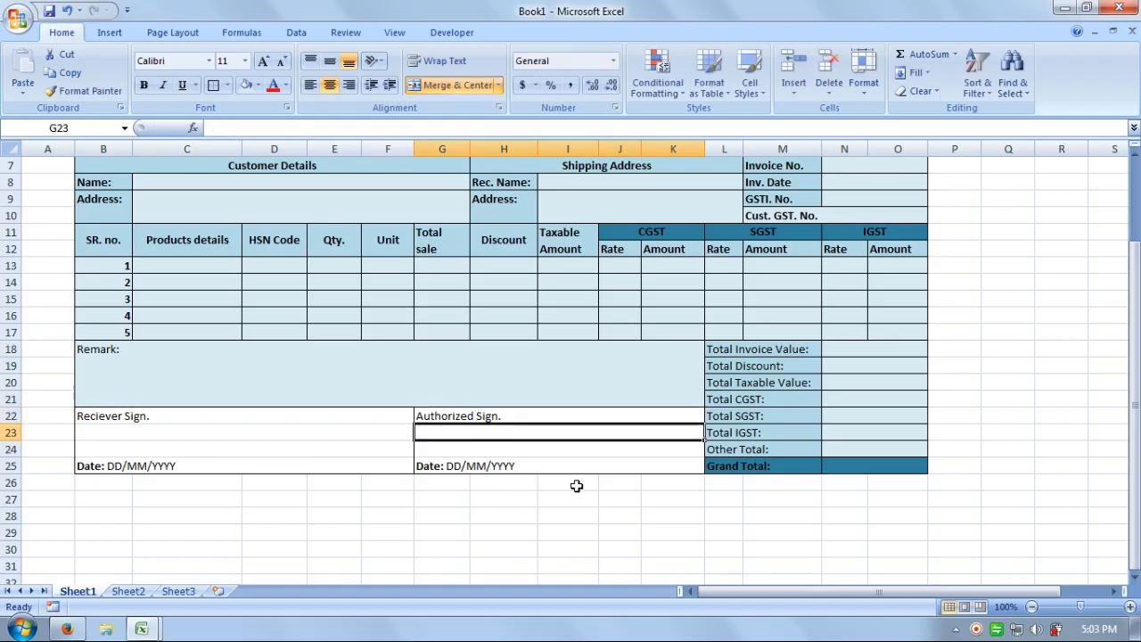
click(541, 516)
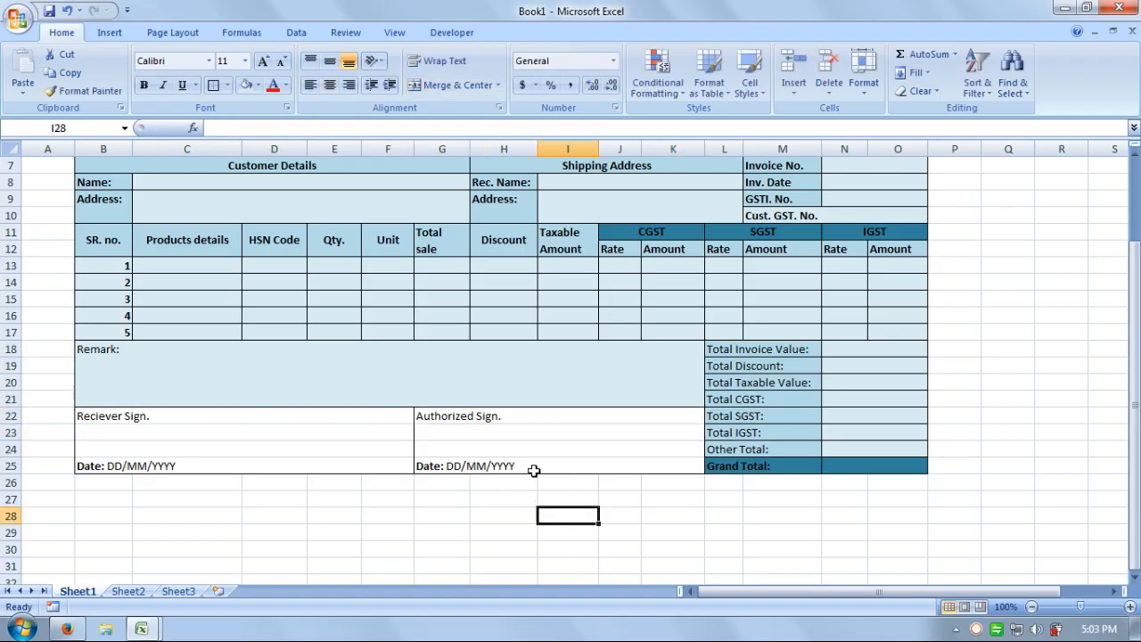
Give the receiver (B22:F25) and authorized (G22:K25) signature boxes a light-blue fill.
drag(351, 411, 351, 458)
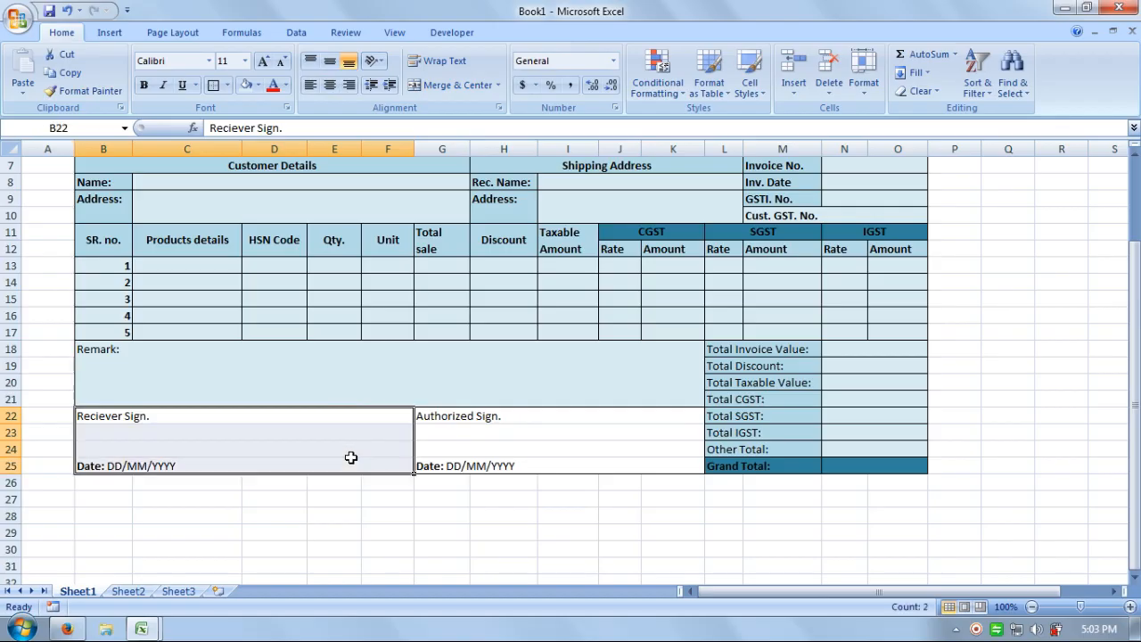
click(248, 86)
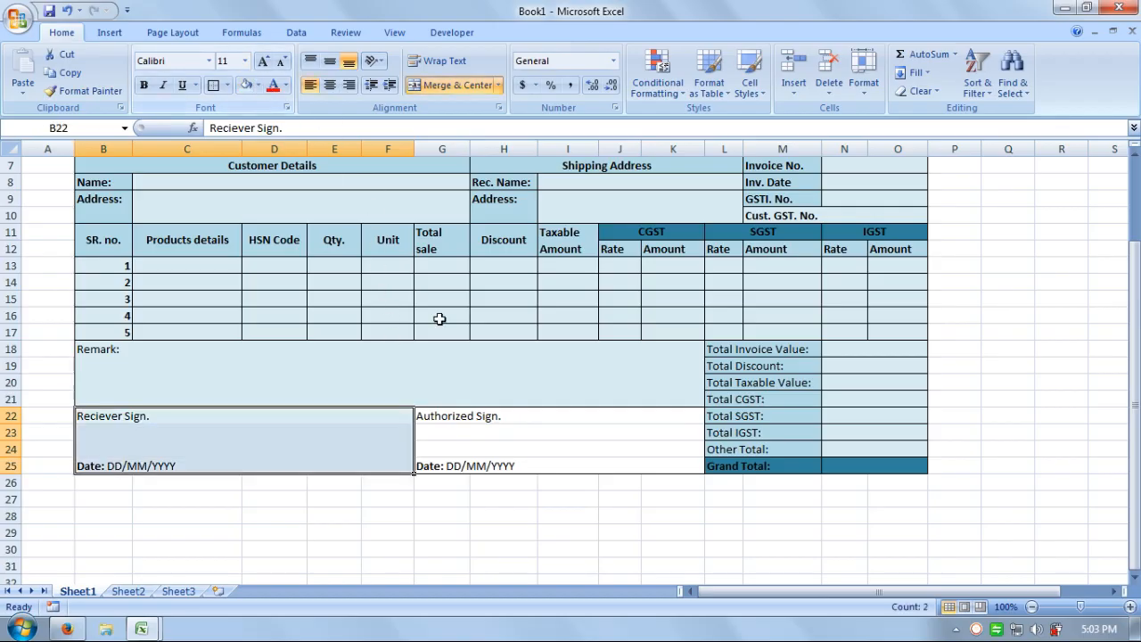
drag(507, 412, 503, 465)
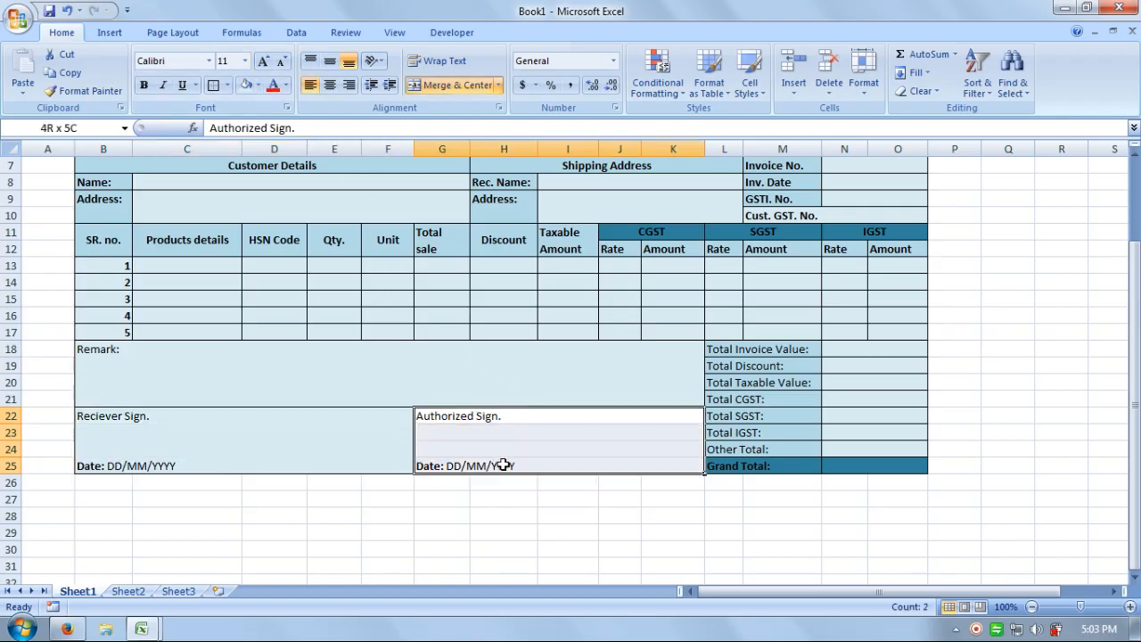
click(245, 83)
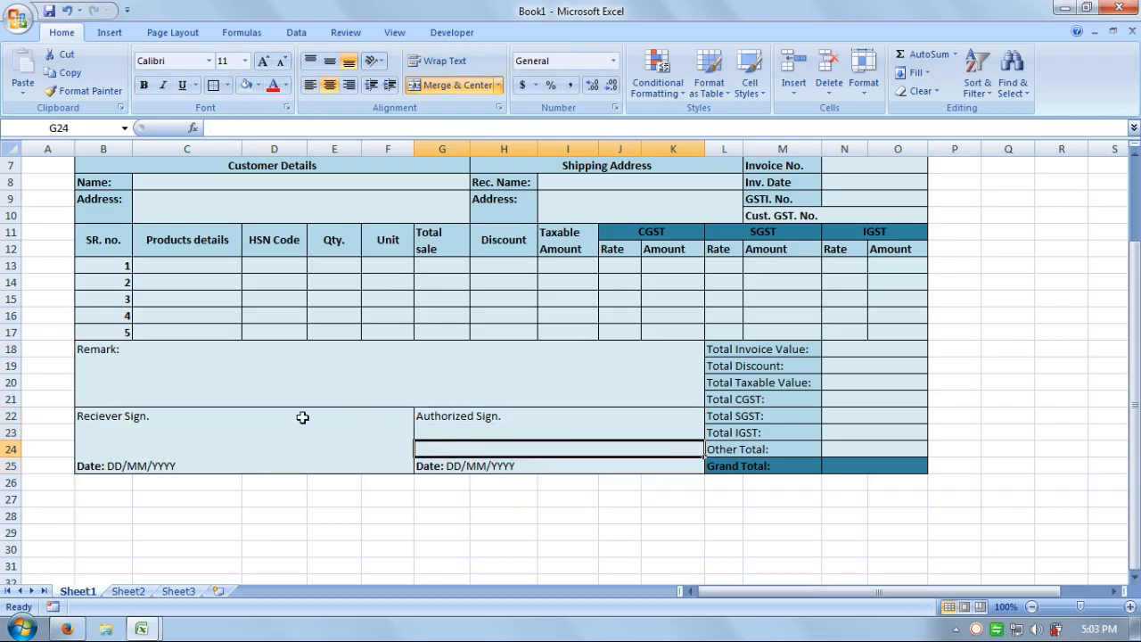
Make the 'Reciever Sign.' and 'Authorized Sign.' labels bold.
mouse_move(260, 416)
mouse_down()
mouse_move(258, 433)
mouse_move(265, 410)
mouse_up()
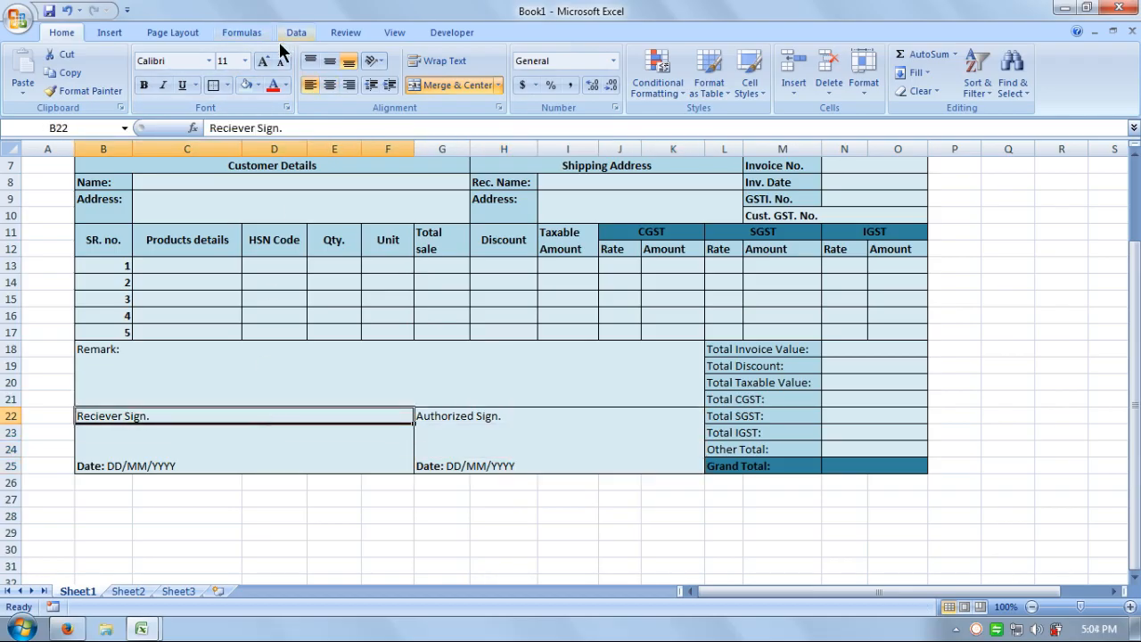
click(145, 84)
click(458, 417)
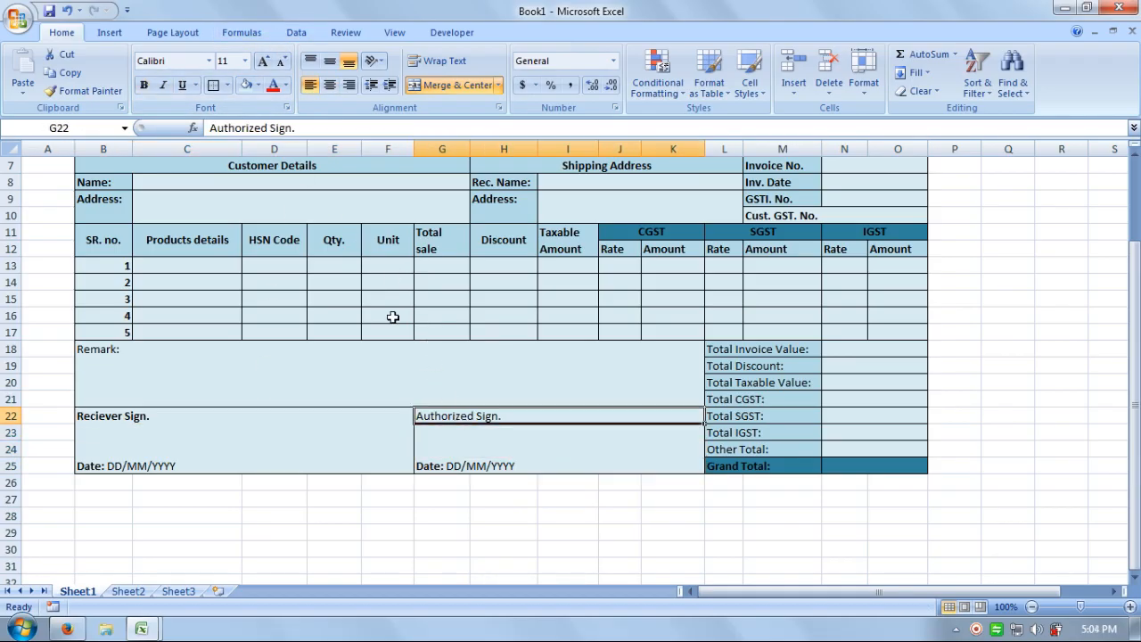
click(144, 84)
Shrink row 6 to a thin strip of height 8.25.
click(897, 331)
scroll(724, 375, down, 2)
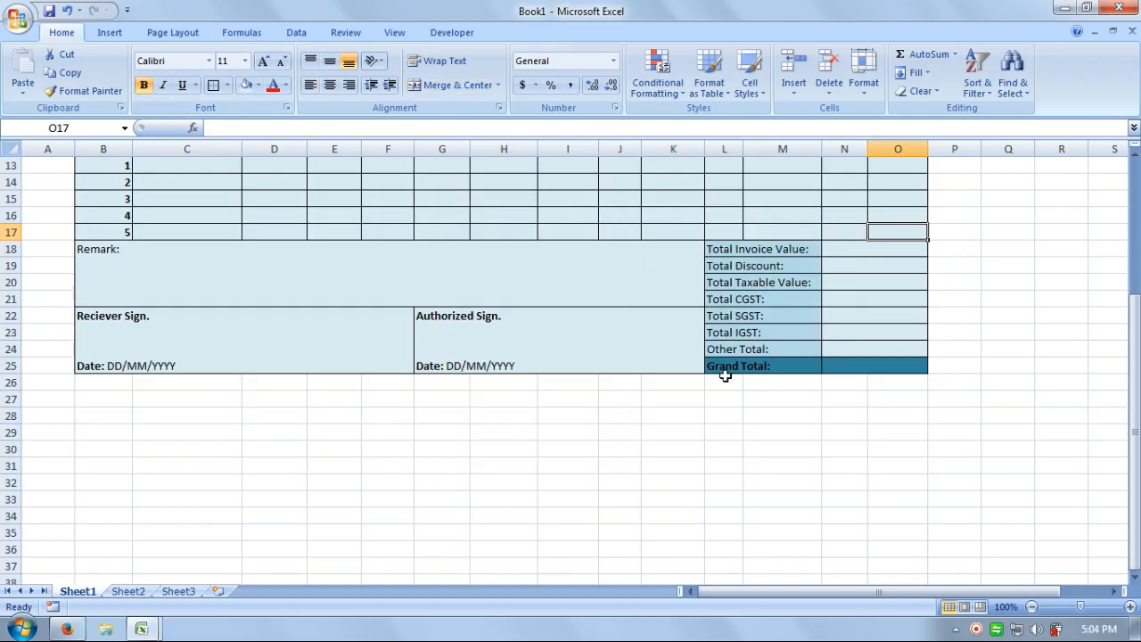
scroll(559, 328, up, 4)
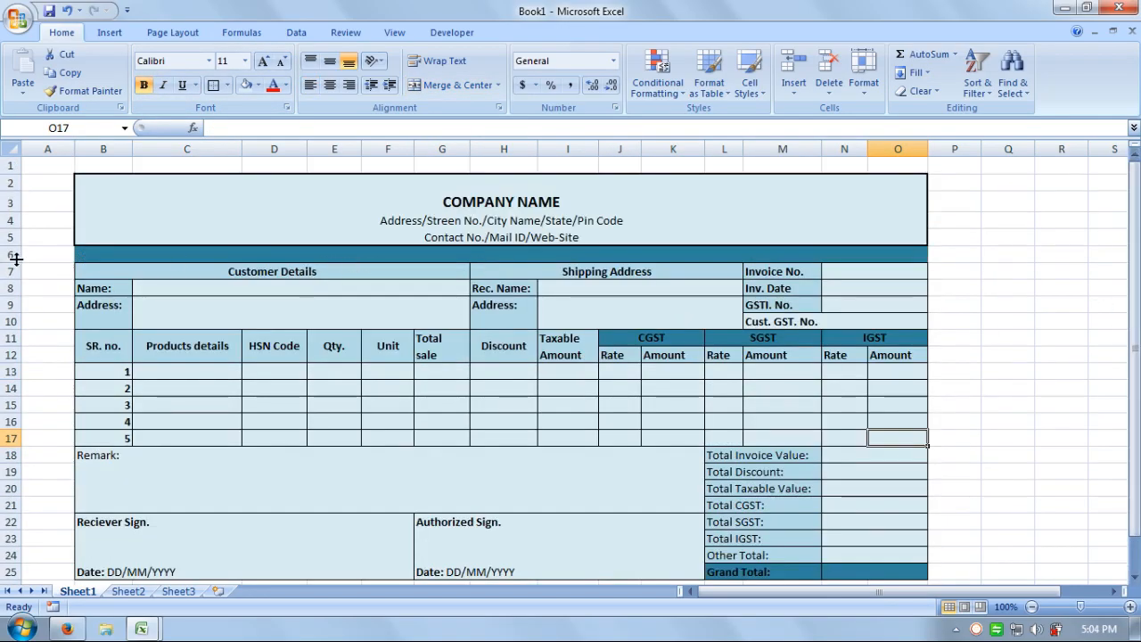
drag(16, 257, 14, 251)
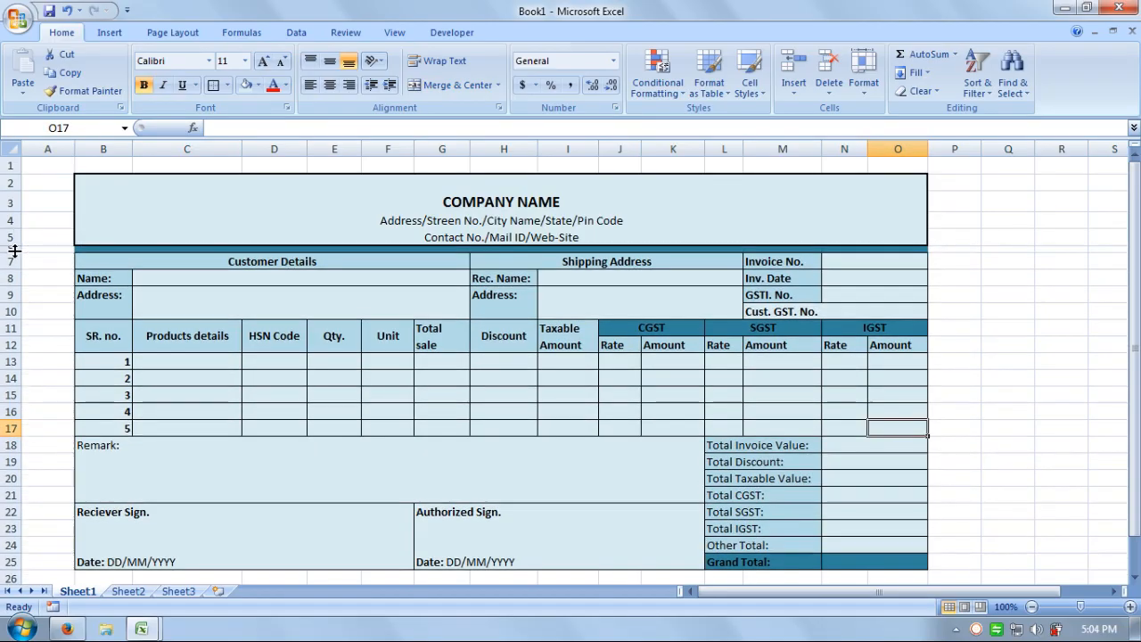
Apply a Thick Box Border around the whole invoice, B2:O25.
click(1007, 277)
scroll(1012, 415, down, 2)
scroll(1013, 415, up, 2)
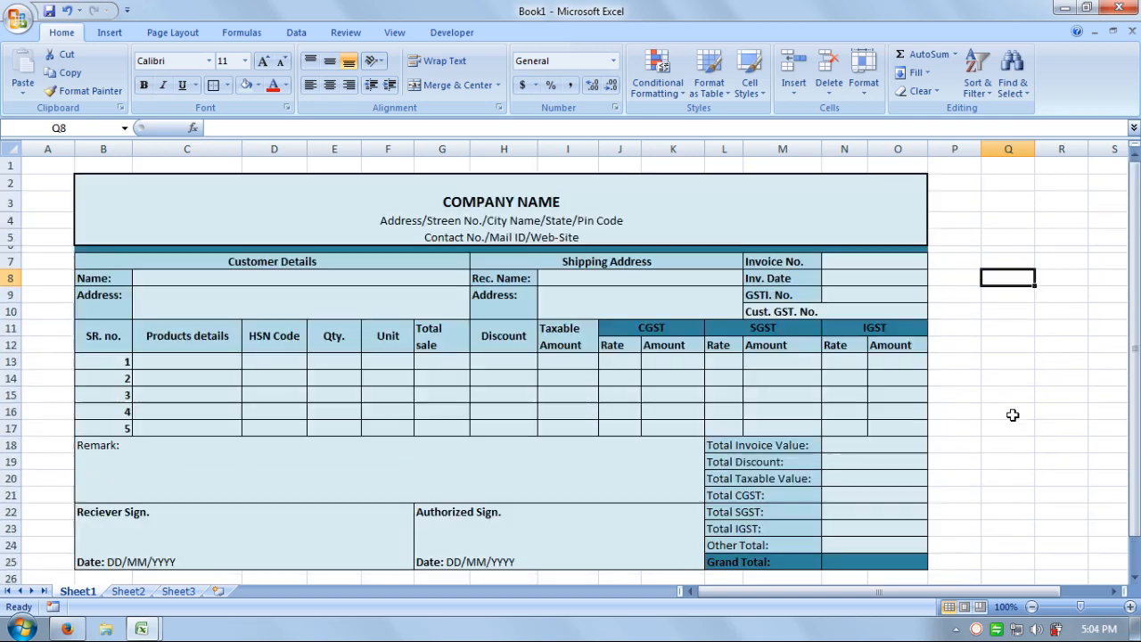
drag(101, 176, 210, 560)
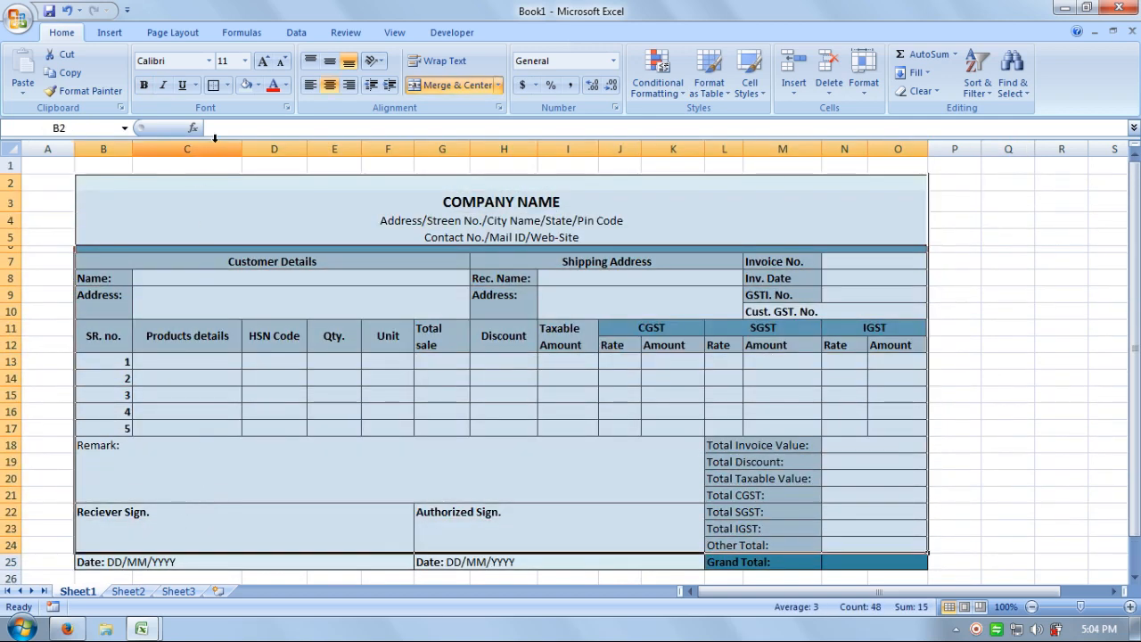
drag(170, 195, 328, 552)
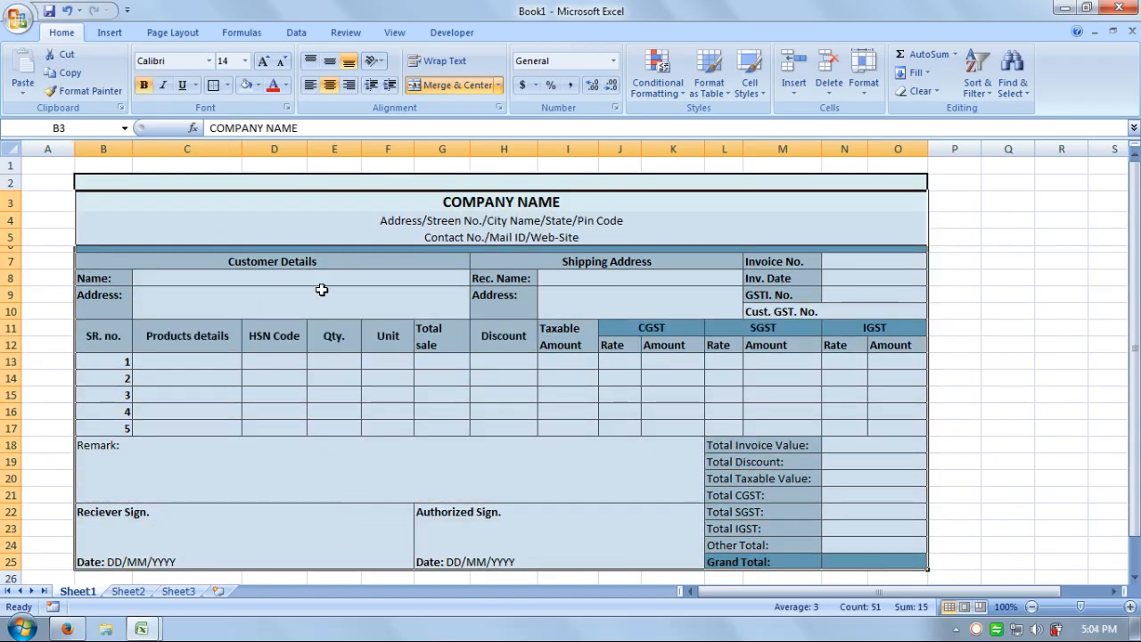
click(896, 185)
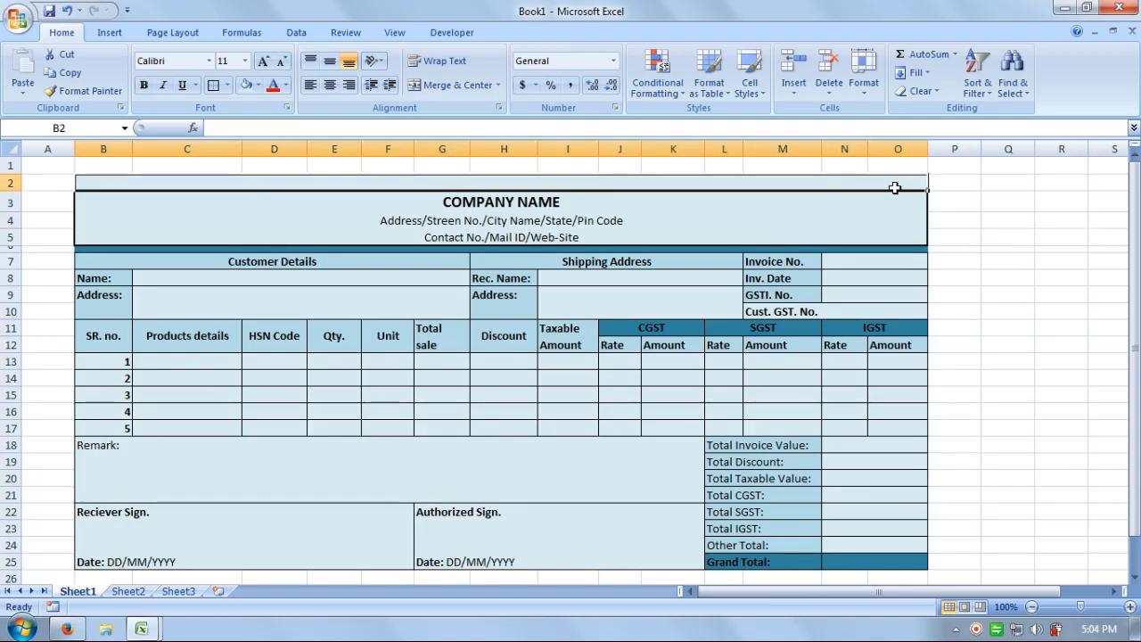
drag(894, 188, 870, 546)
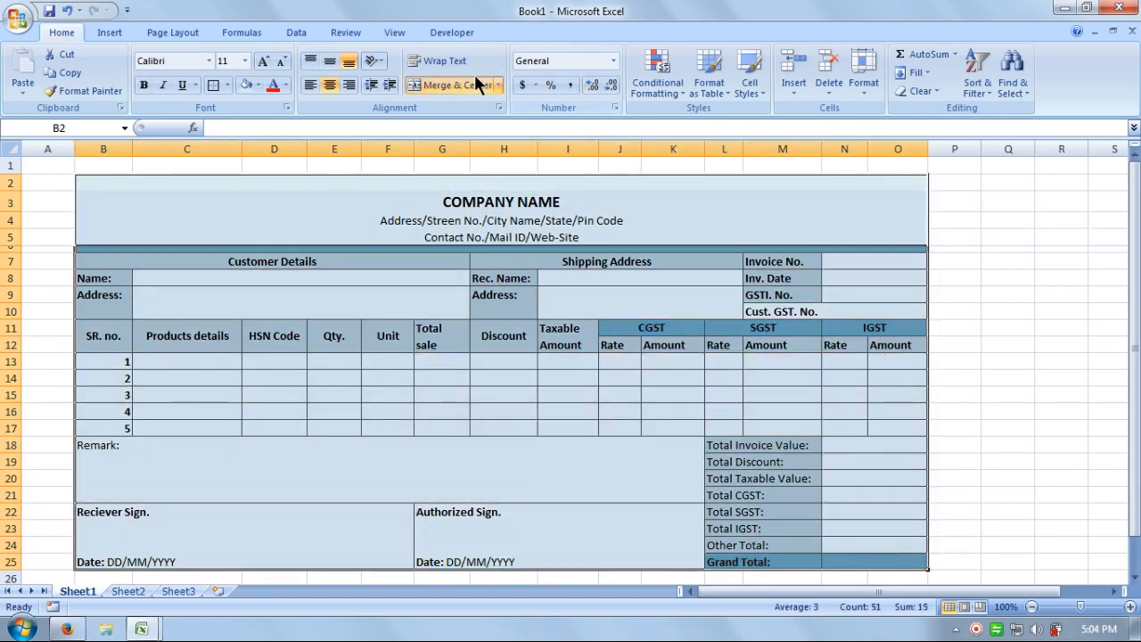
click(229, 85)
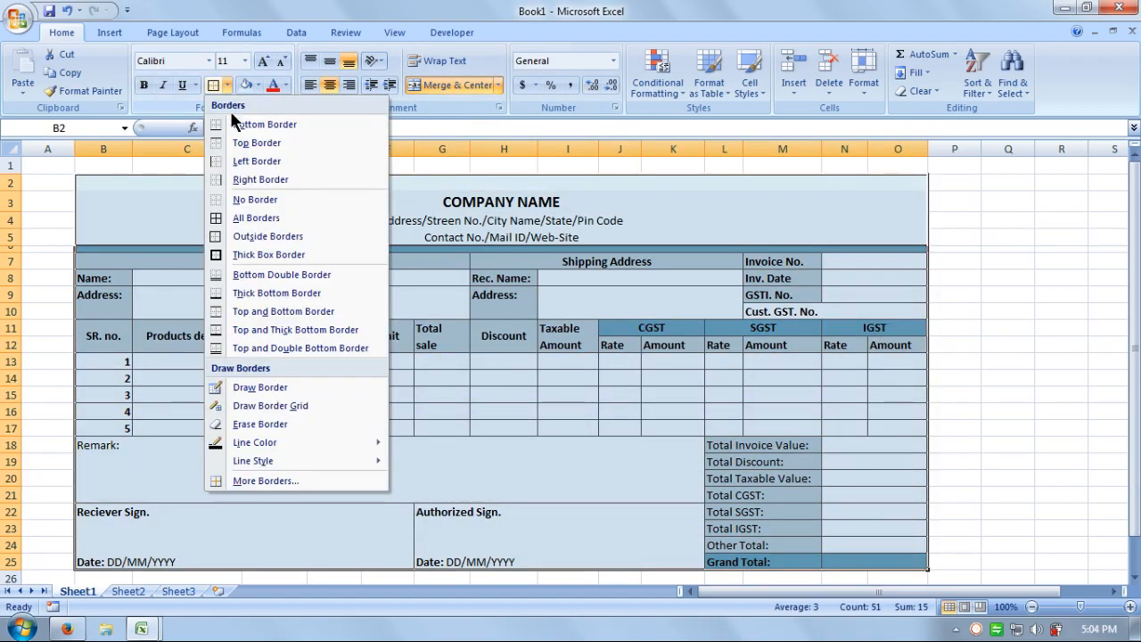
click(269, 255)
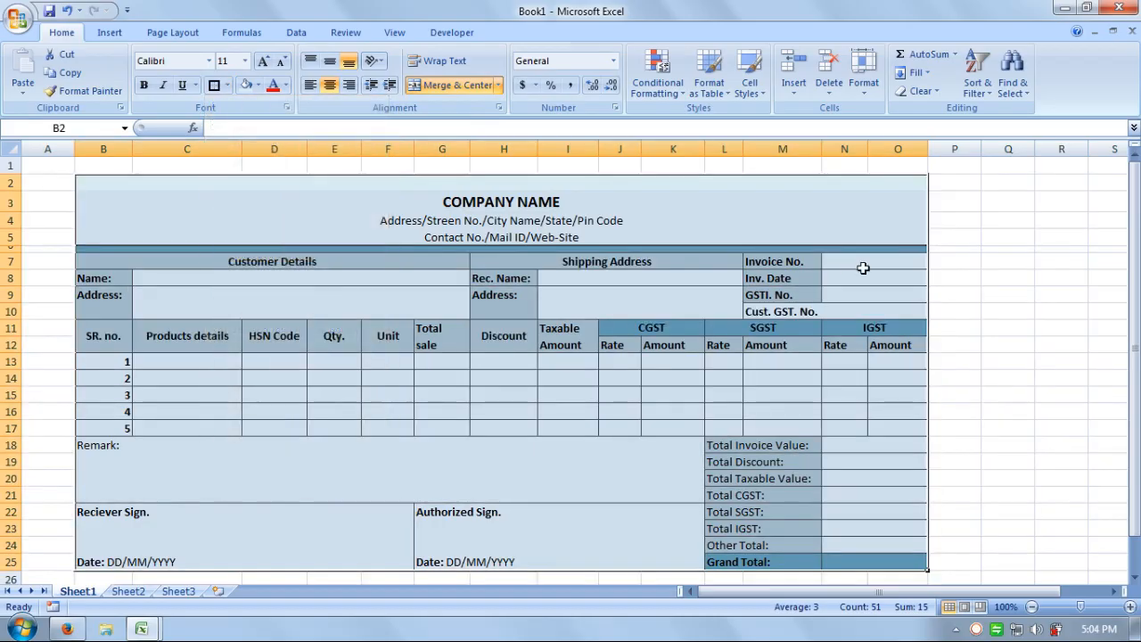
click(989, 278)
Narrow column A to width 4.86 so the bordered invoice sits near the left edge.
scroll(1045, 416, down, 1)
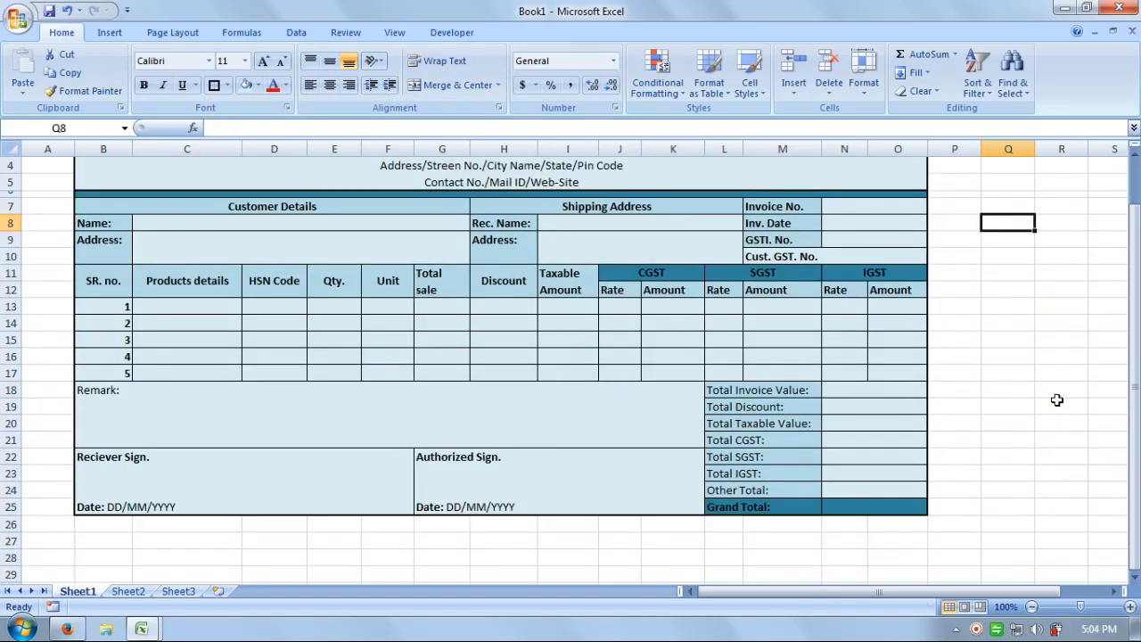
scroll(1057, 396, up, 1)
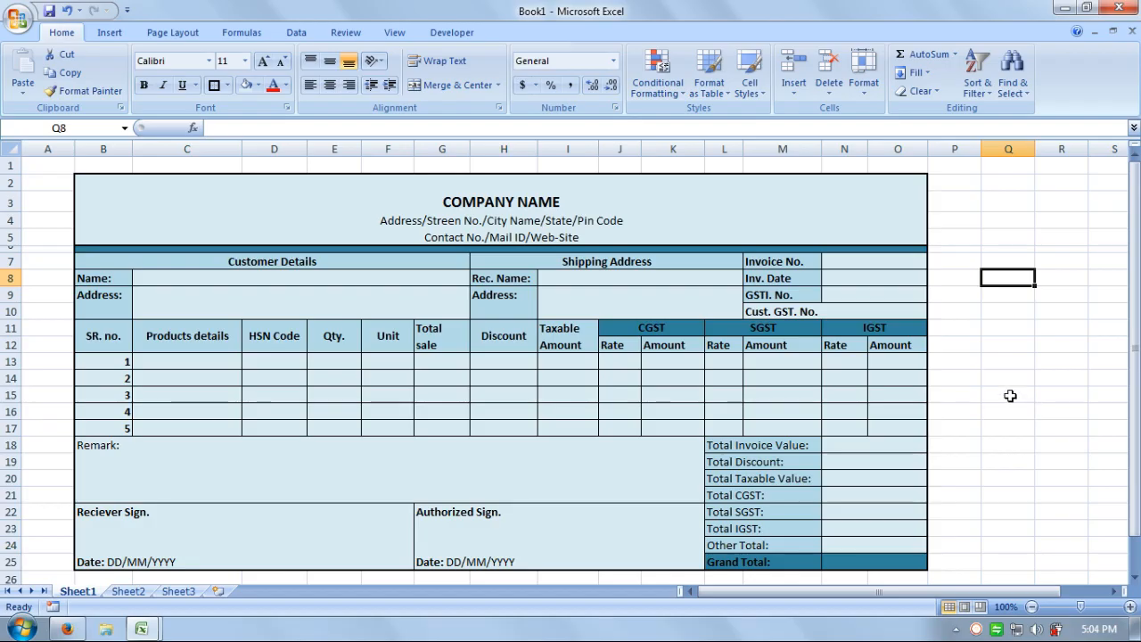
click(1059, 461)
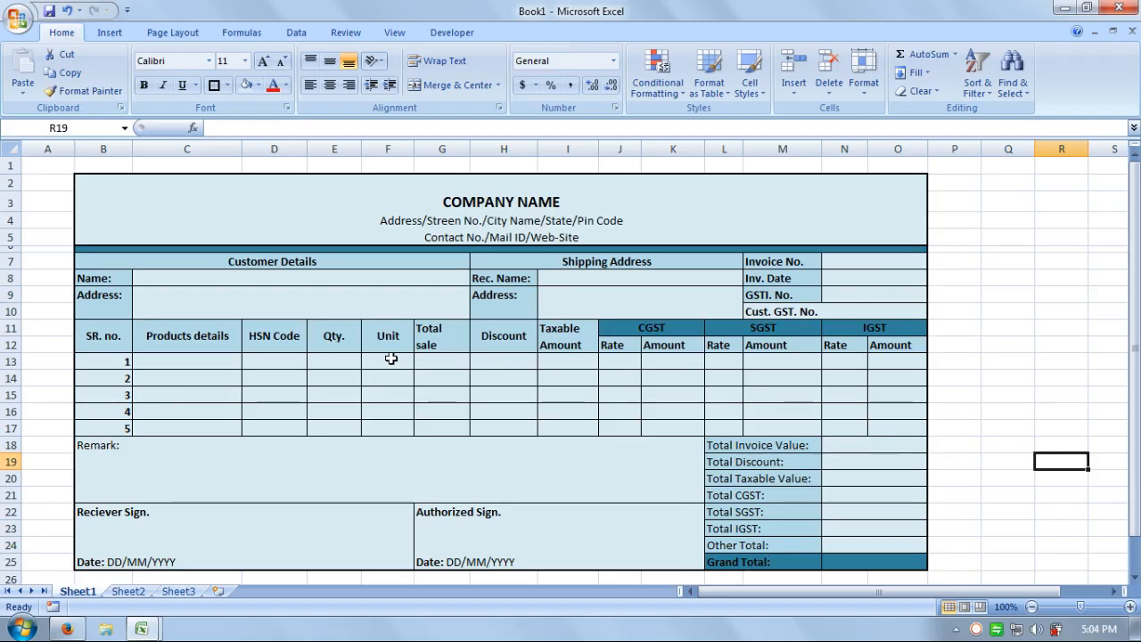
click(1000, 284)
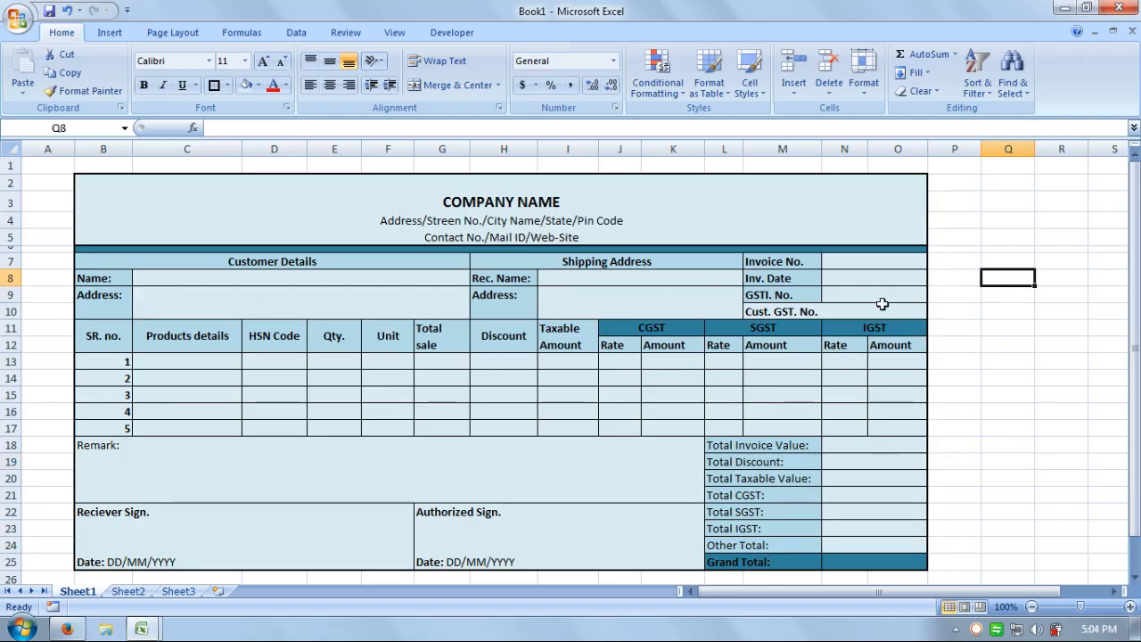
drag(76, 149, 50, 149)
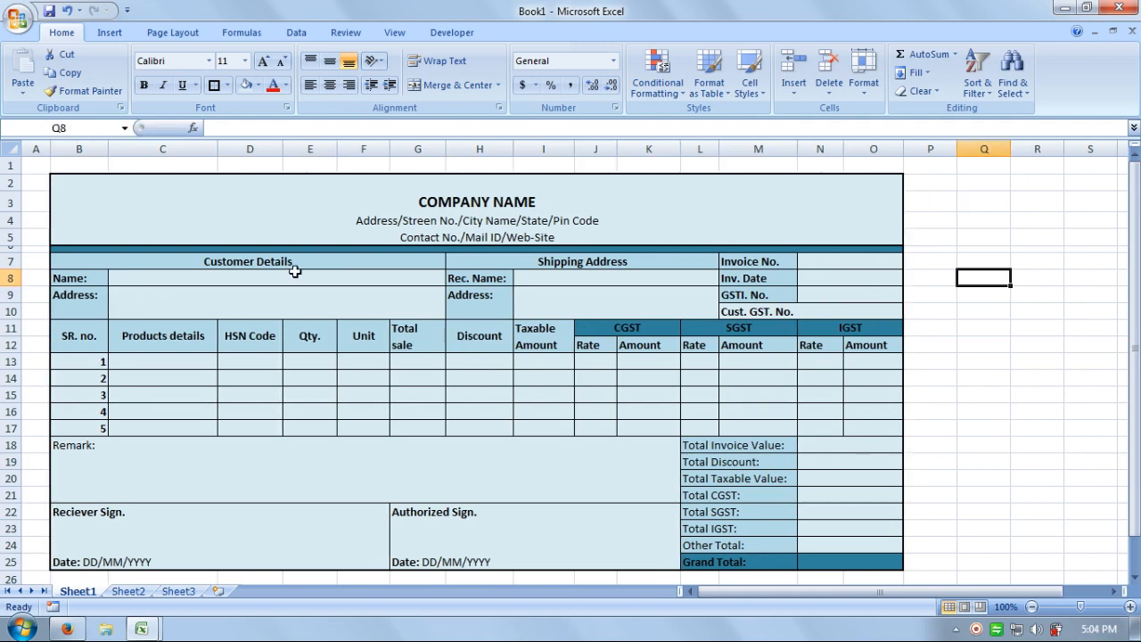
click(1090, 327)
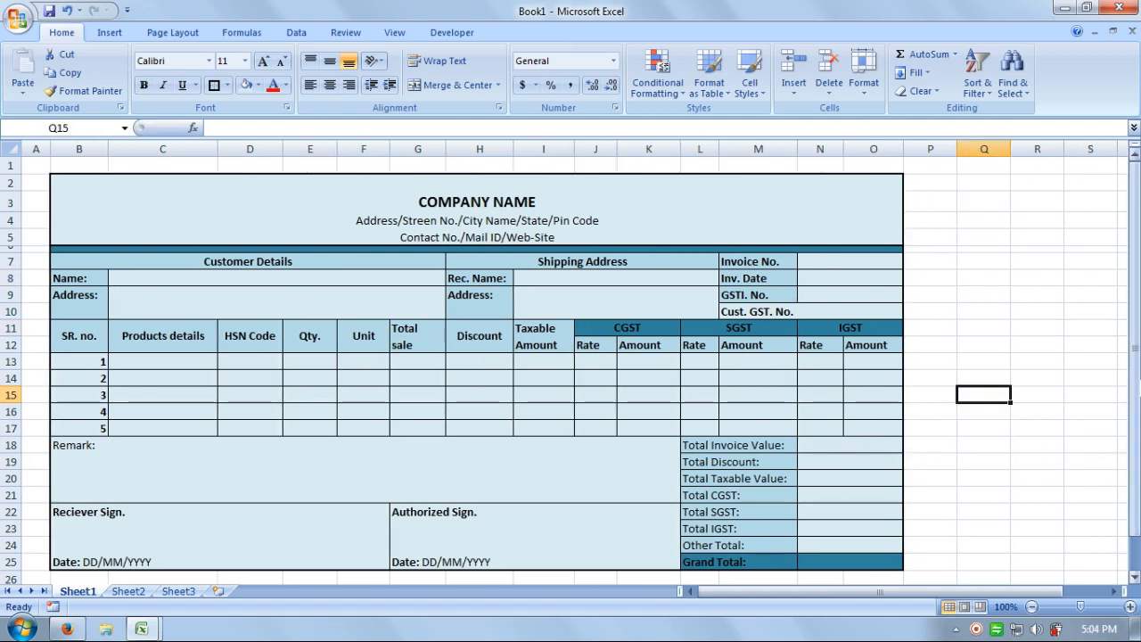
mouse_move(1134, 356)
mouse_down()
mouse_move(1135, 379)
mouse_move(1134, 353)
mouse_up()
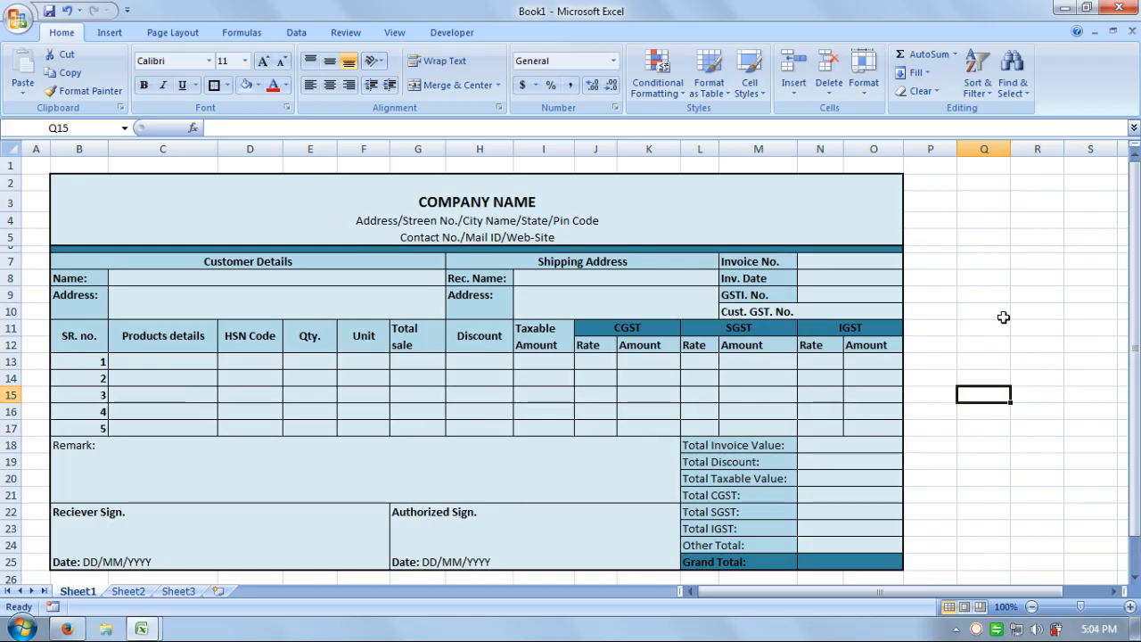
click(996, 277)
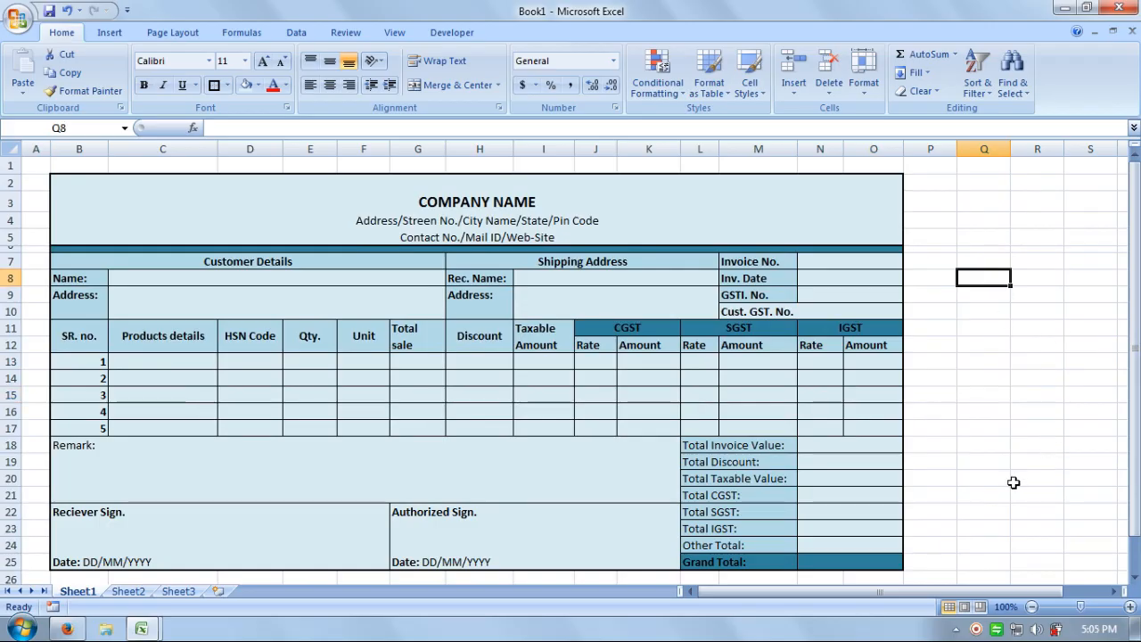
right_click(976, 629)
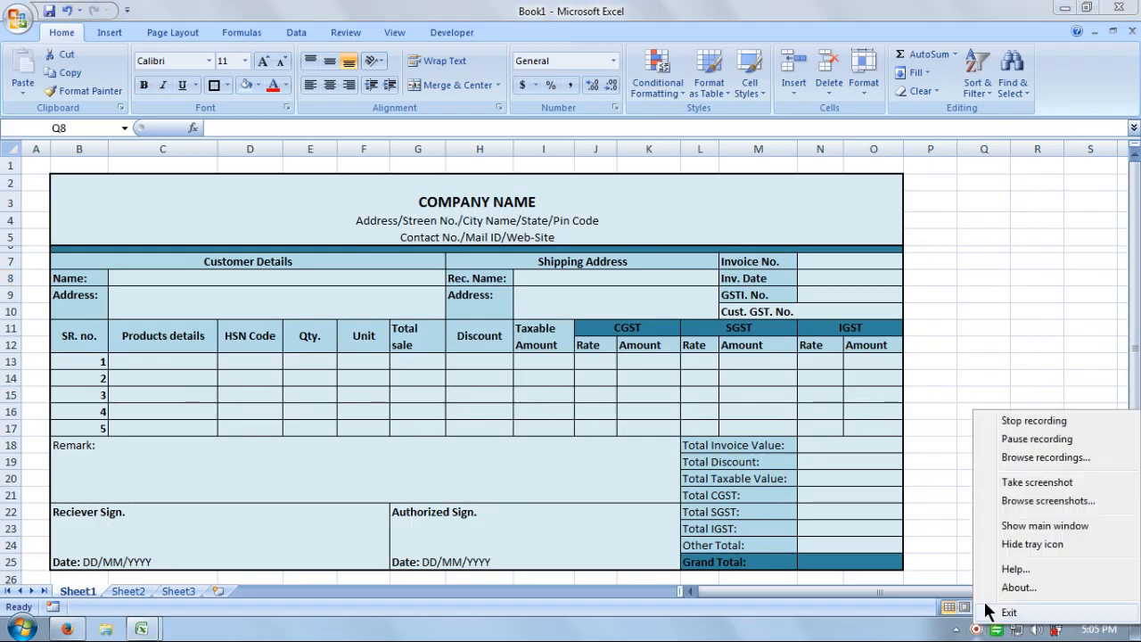